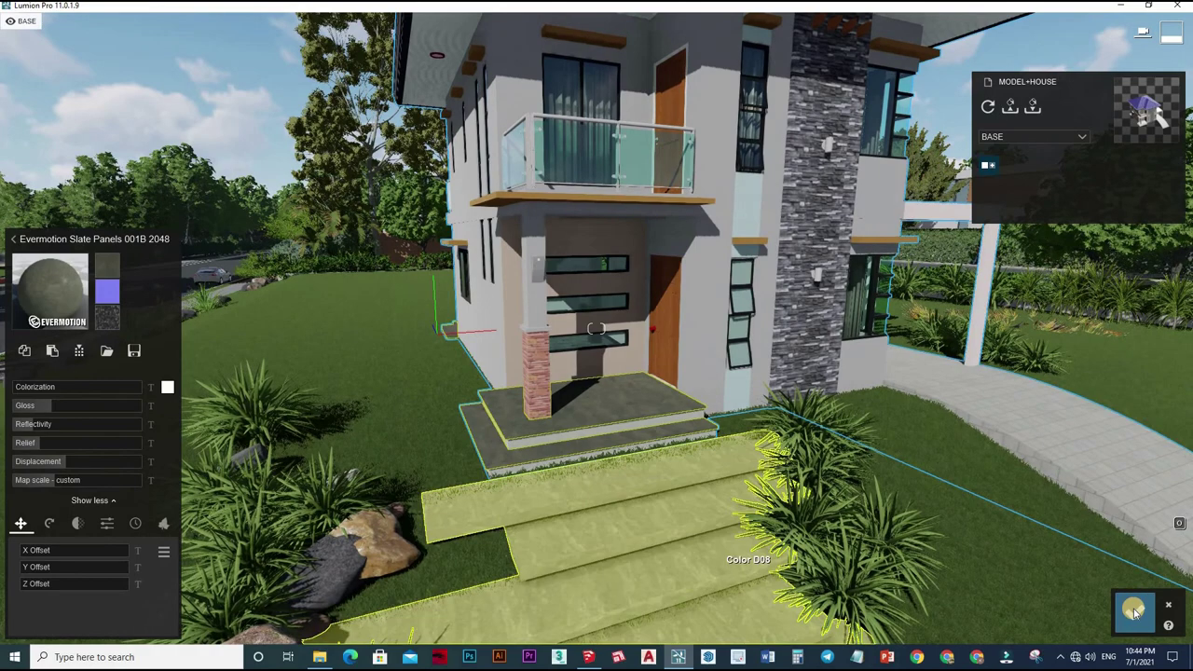
Replace the slate material on the porch floor and its step with Concrete 010 1024 from the outdoor concrete materials
right_drag(647, 447, 575, 410)
click(572, 413)
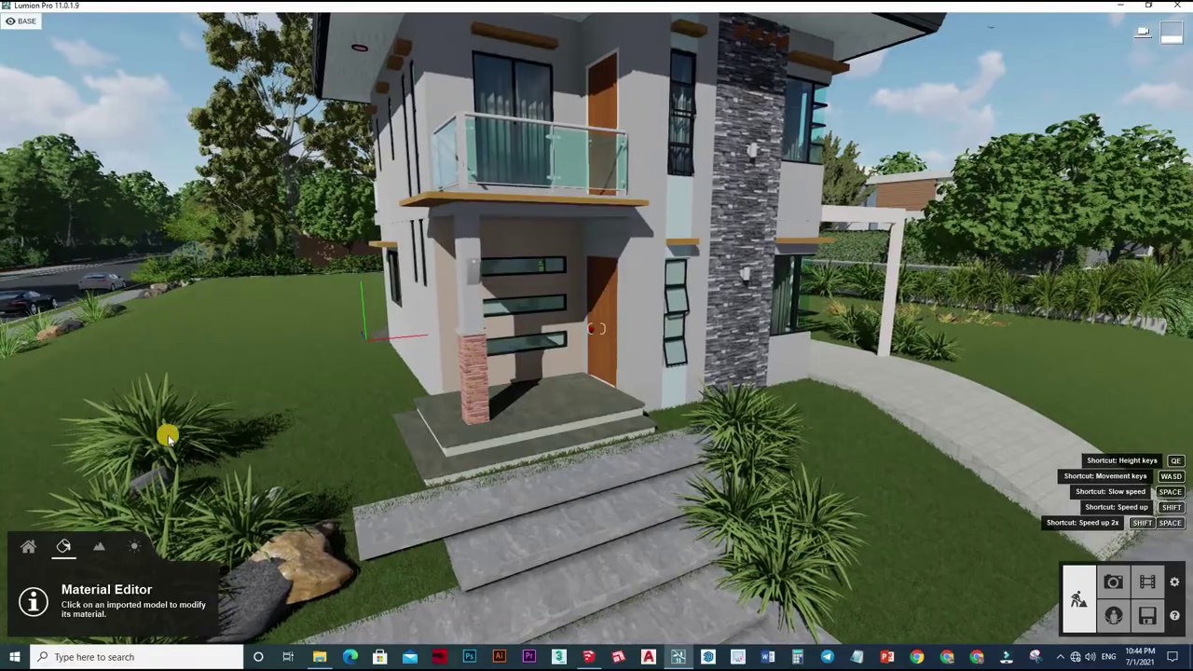
click(531, 414)
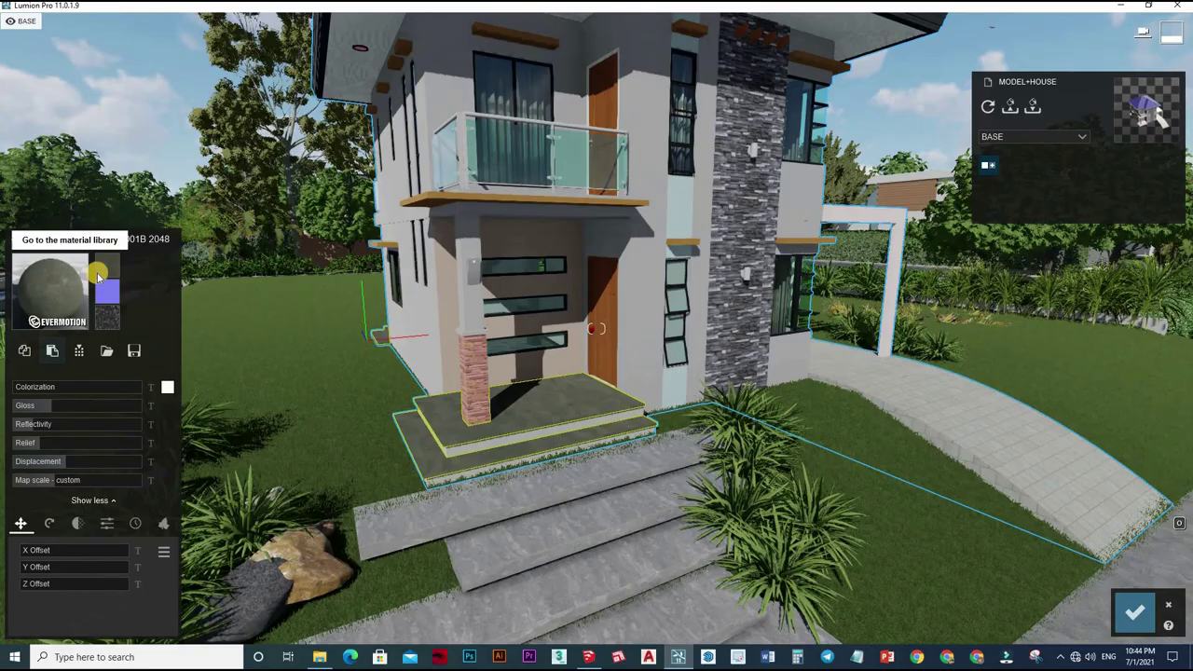
click(47, 275)
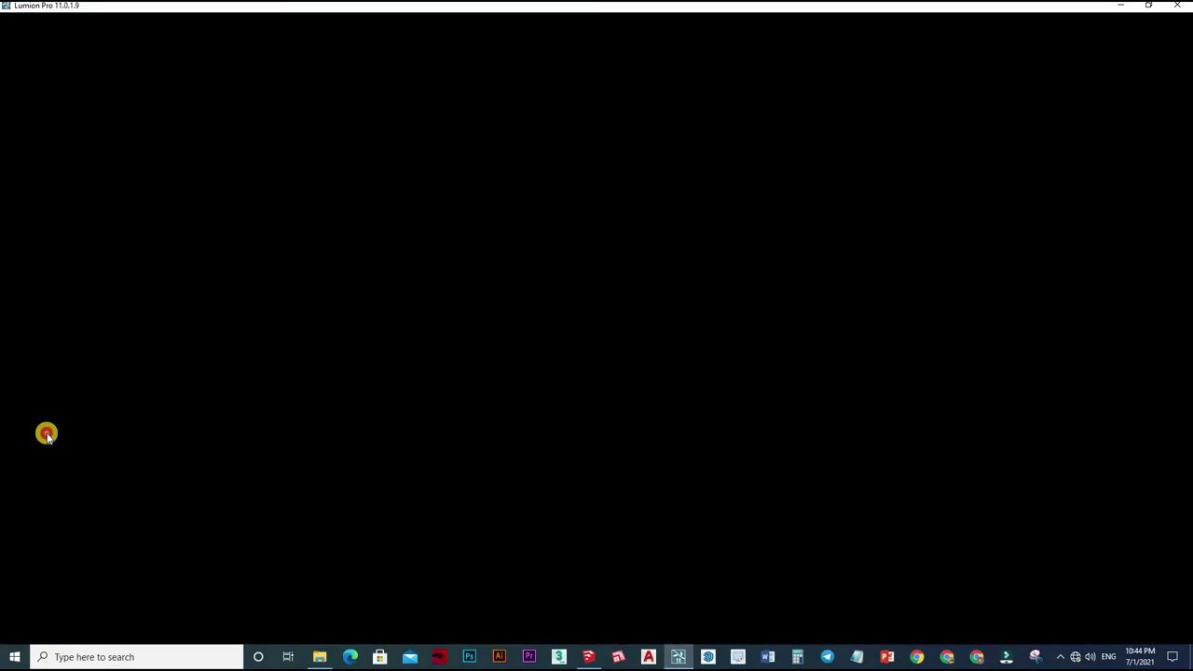
click(46, 419)
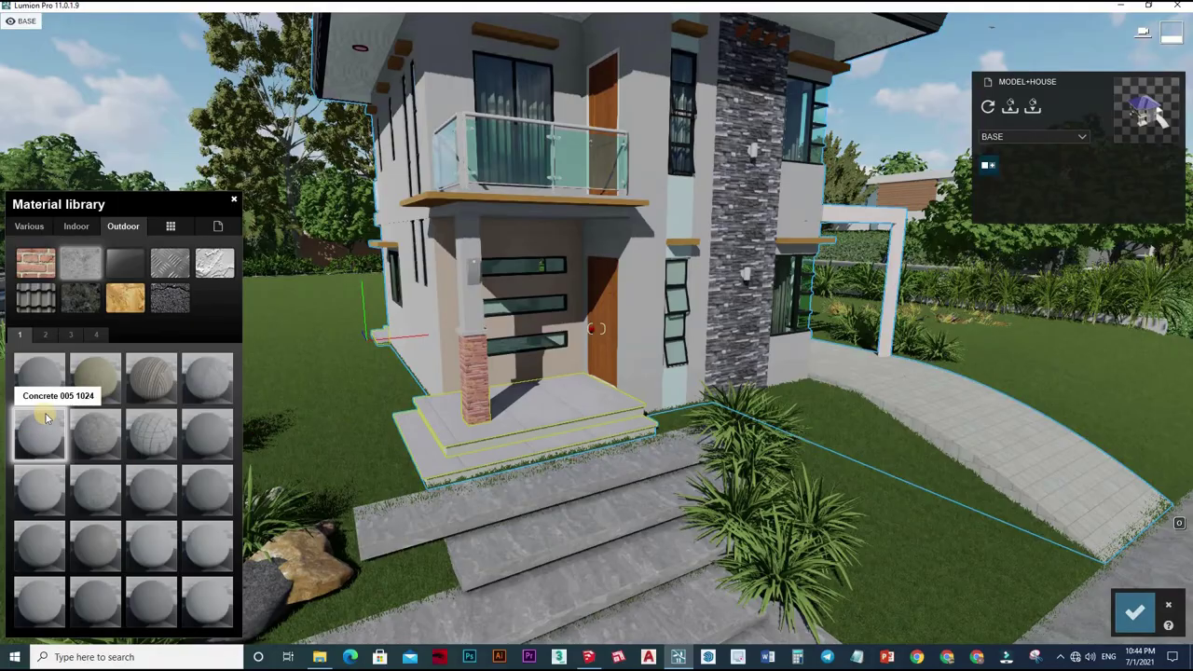
click(209, 381)
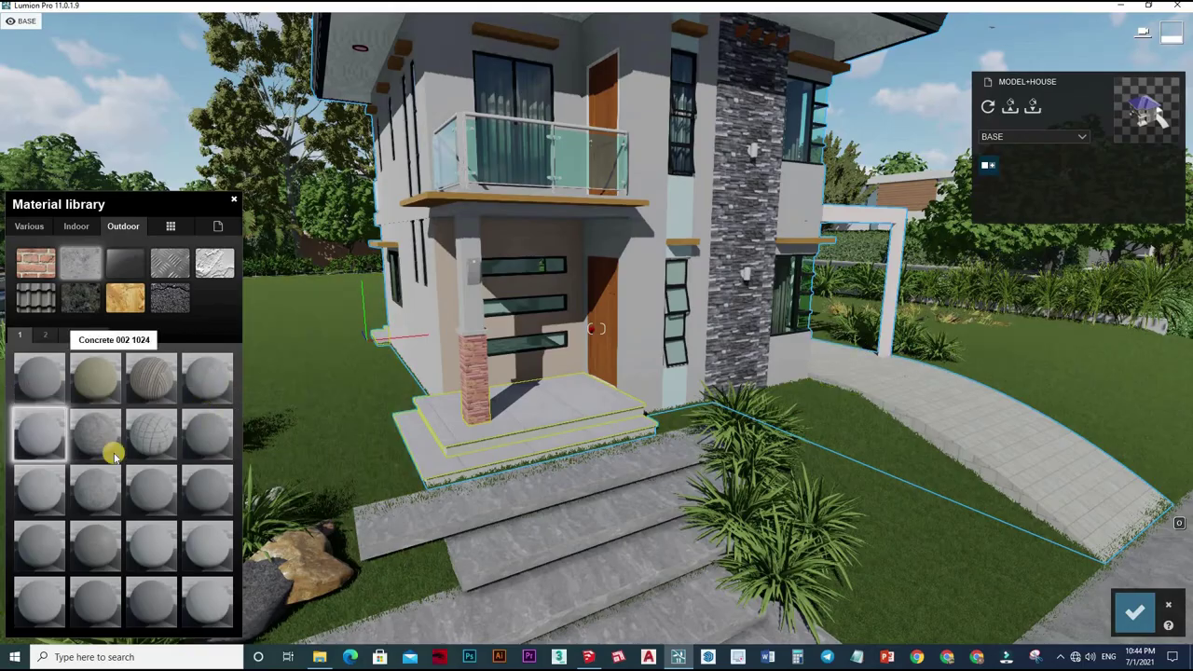
click(160, 444)
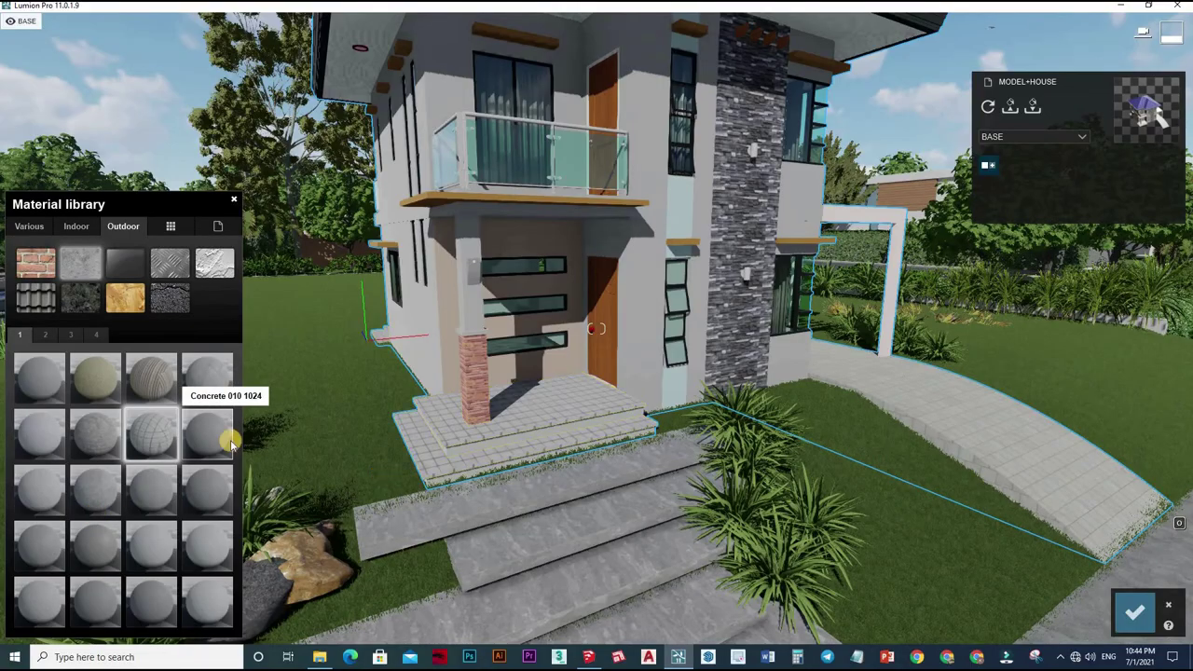
click(208, 432)
Lower the gloss of the porch floor's concrete material and save the material changes
click(807, 481)
scroll(596, 514, up, 3)
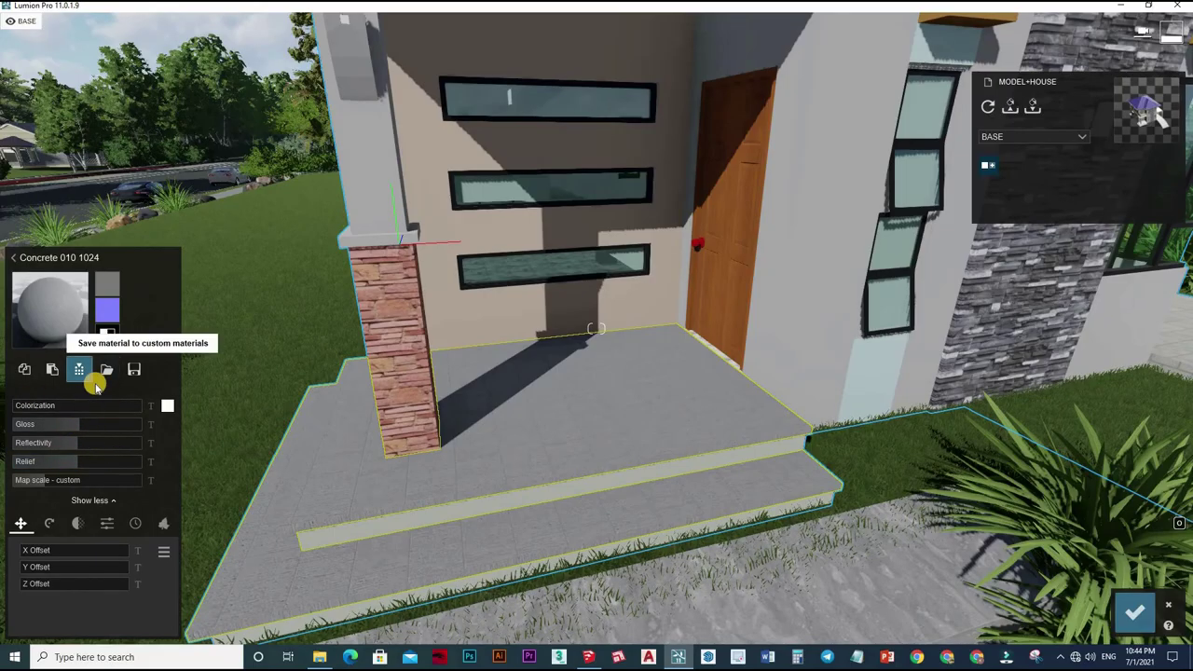
drag(76, 424, 40, 420)
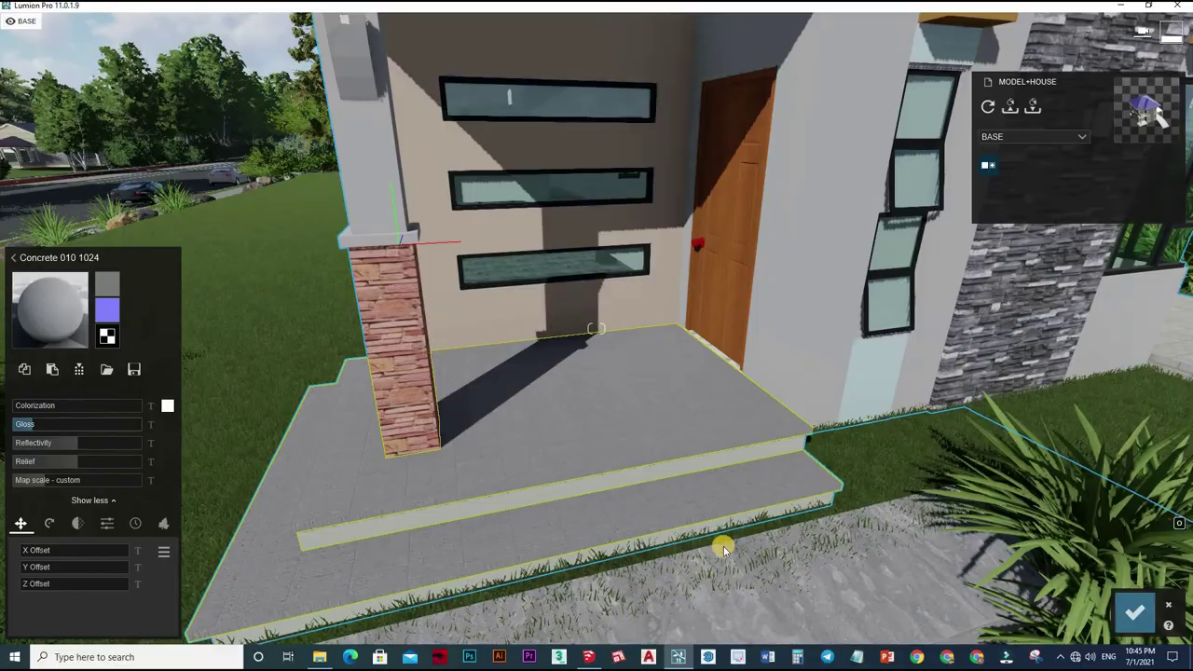
click(1127, 611)
Reduce the transparency and double-sided values of the Interior Glass 002 material on the windows
scroll(734, 392, down, 5)
scroll(633, 223, up, 1)
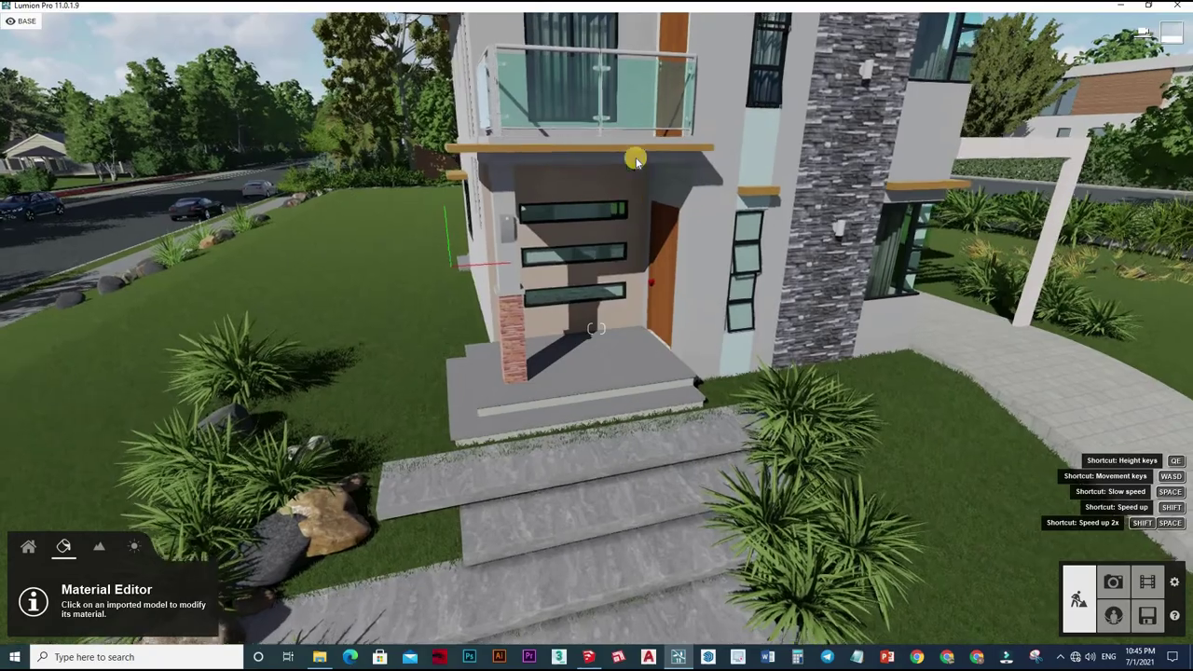
click(656, 102)
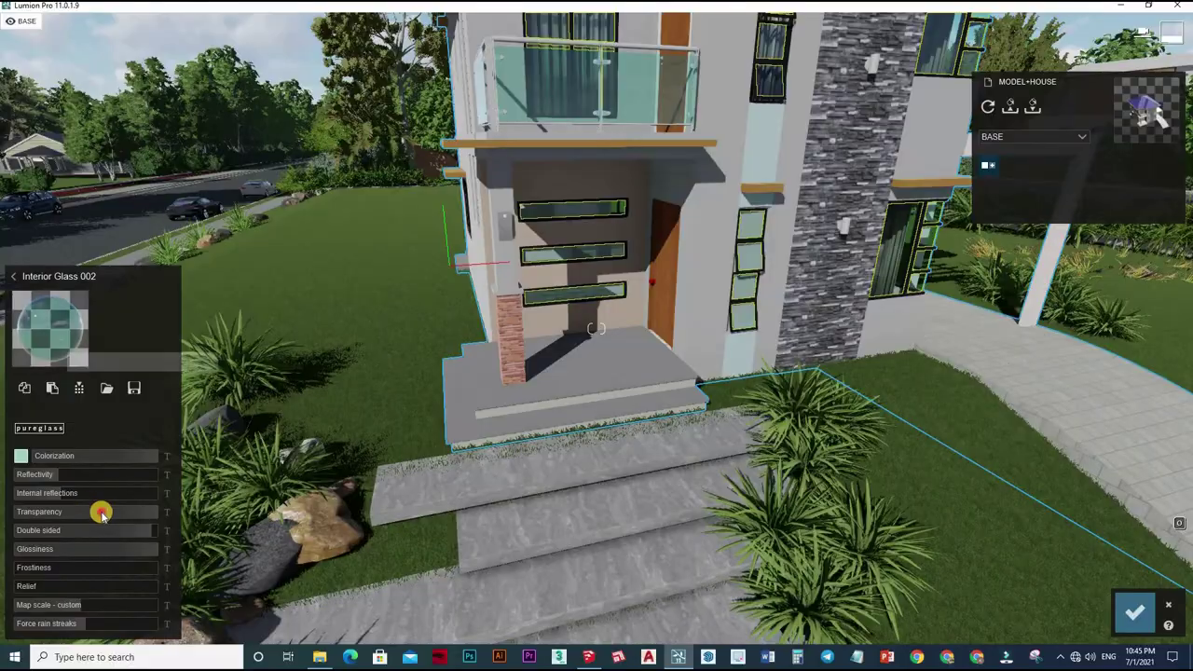
mouse_move(102, 514)
mouse_down()
mouse_move(88, 512)
mouse_move(81, 532)
mouse_move(99, 531)
mouse_up()
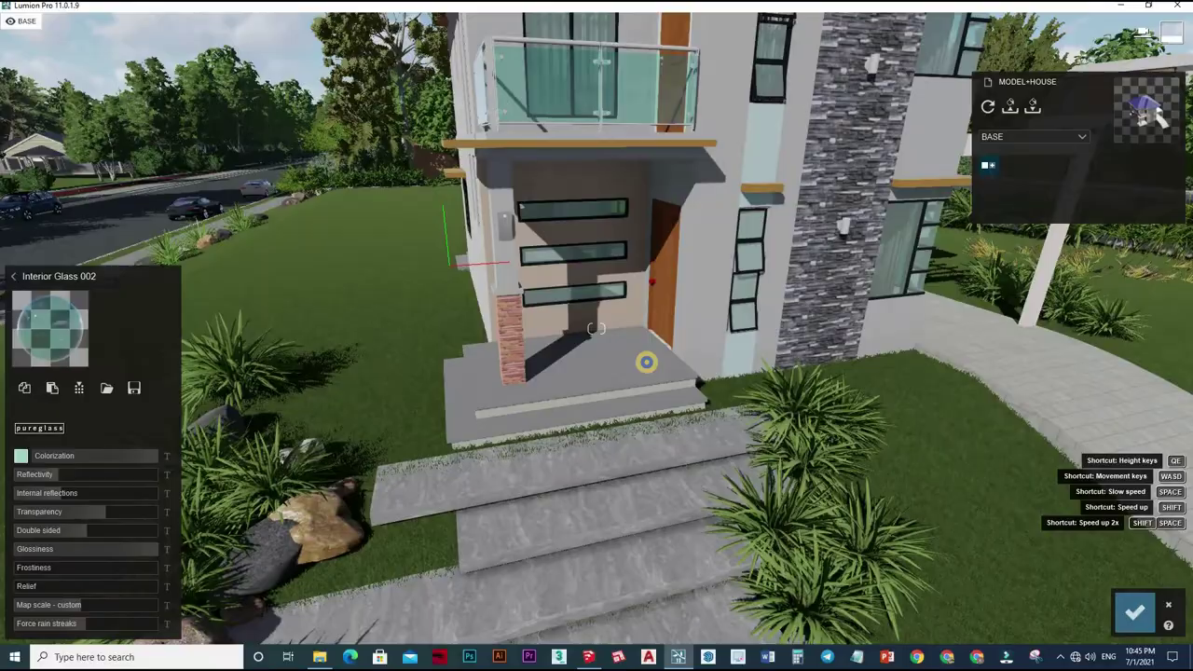
Apply the outdoor concrete material Polii Concrete 07 2k to the house's exterior walls
right_drag(646, 362, 628, 334)
click(628, 334)
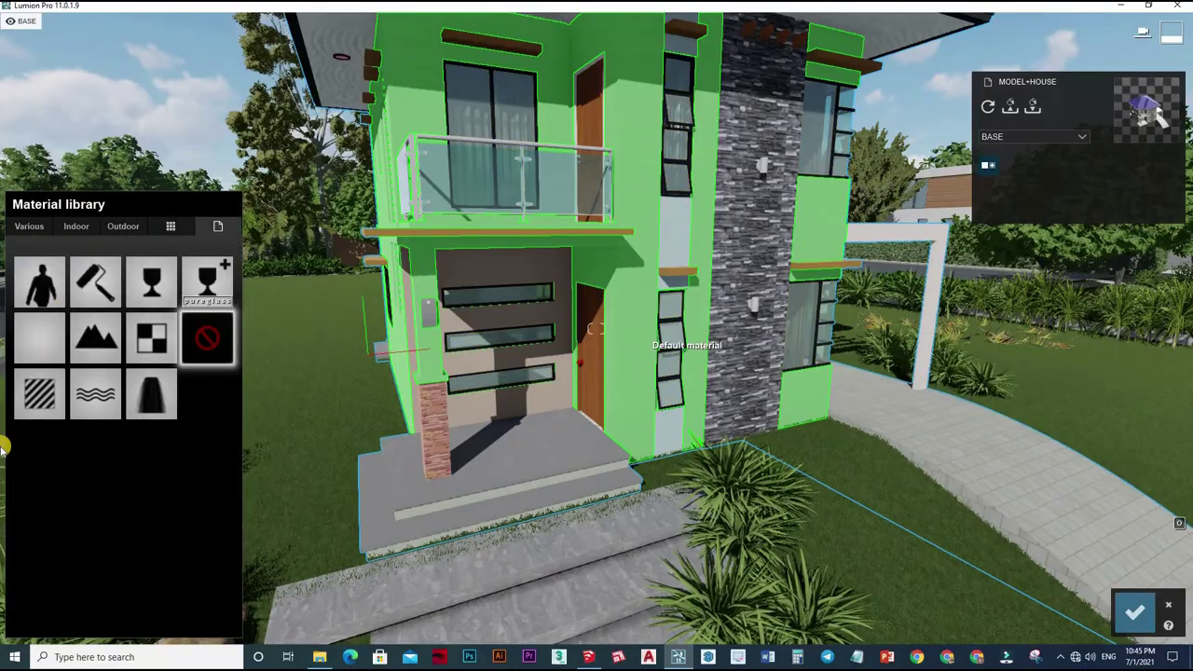
click(123, 226)
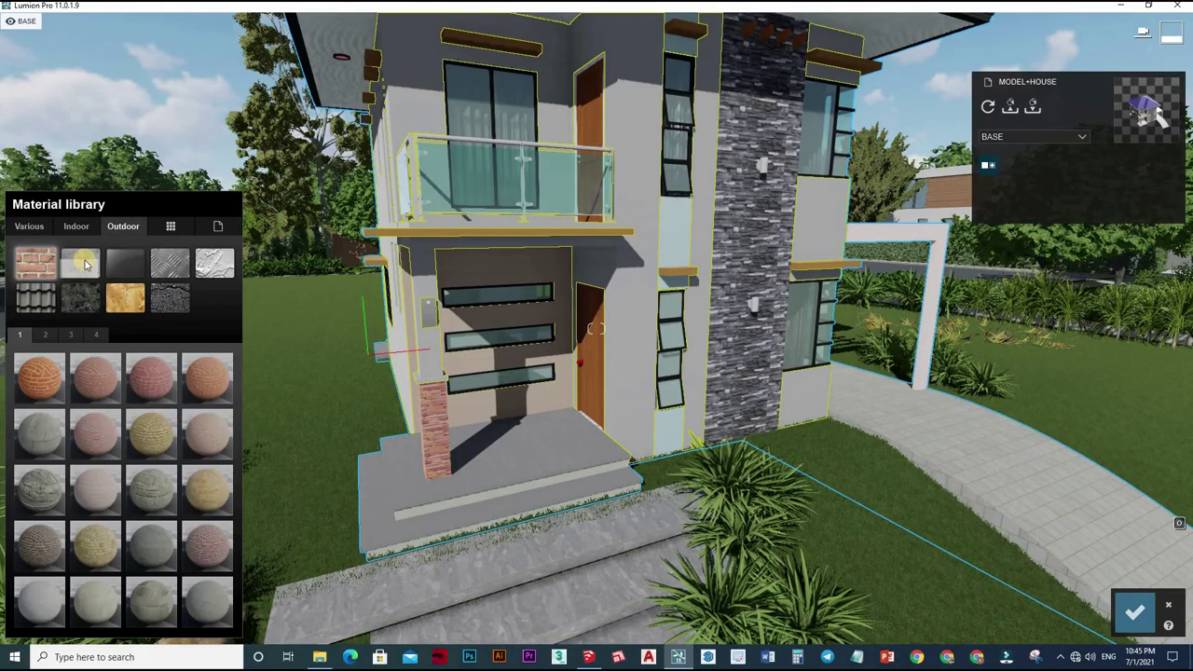
click(80, 265)
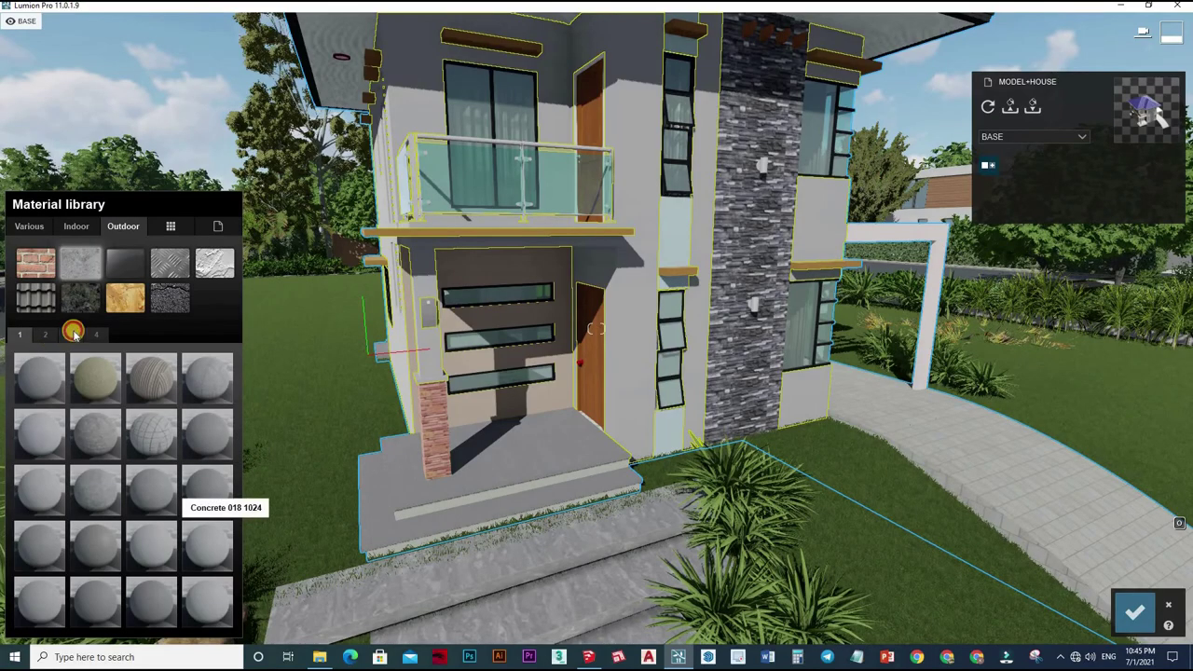
click(45, 335)
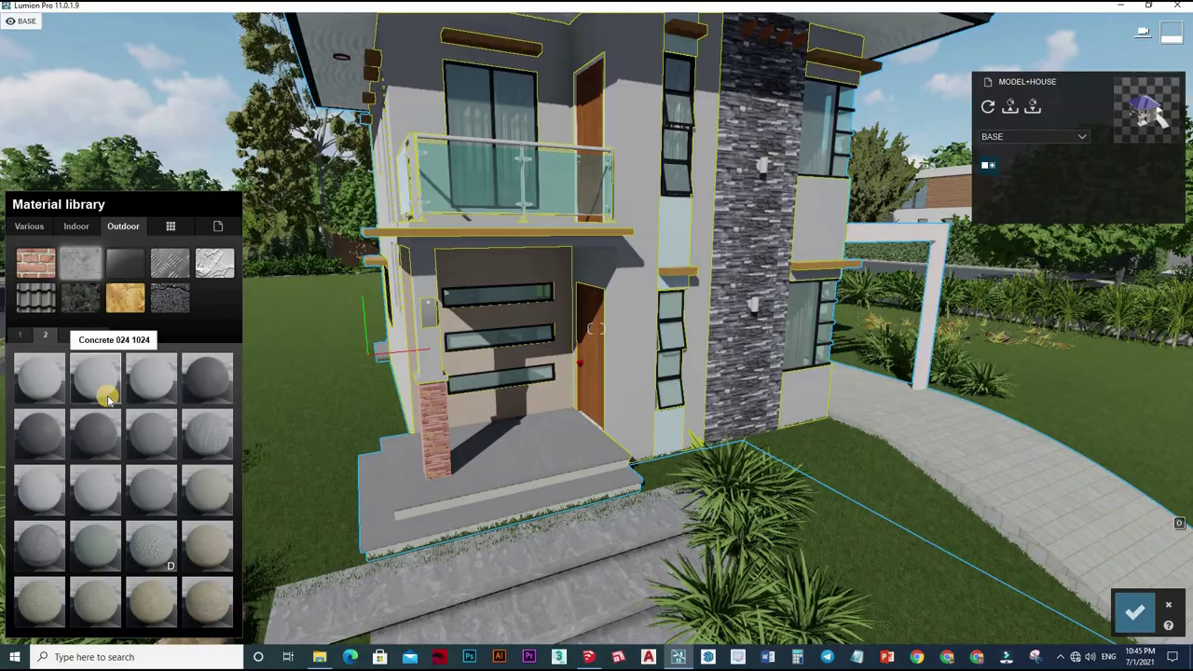
click(108, 397)
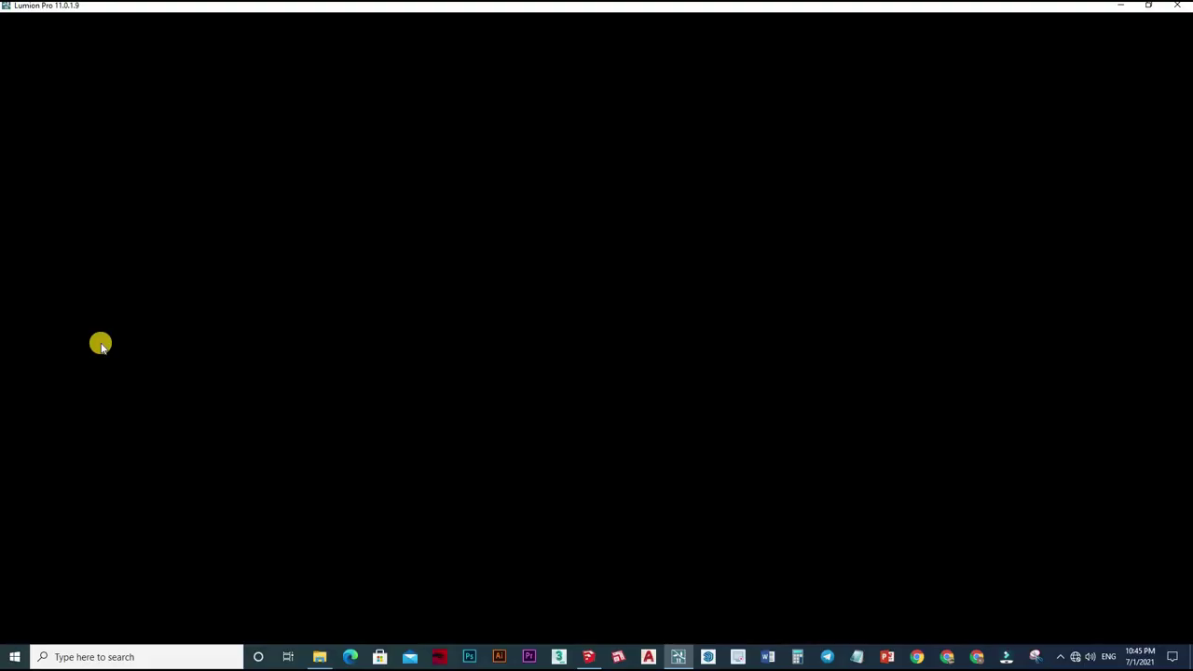
scroll(93, 378, down, 1)
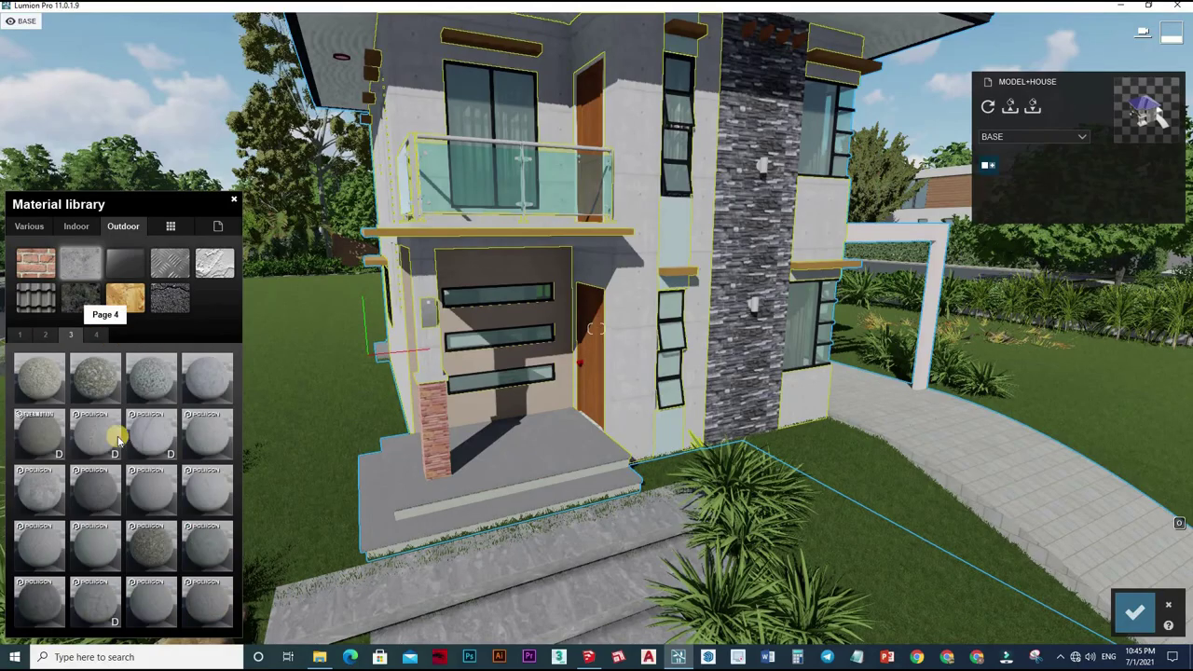
scroll(59, 410, down, 1)
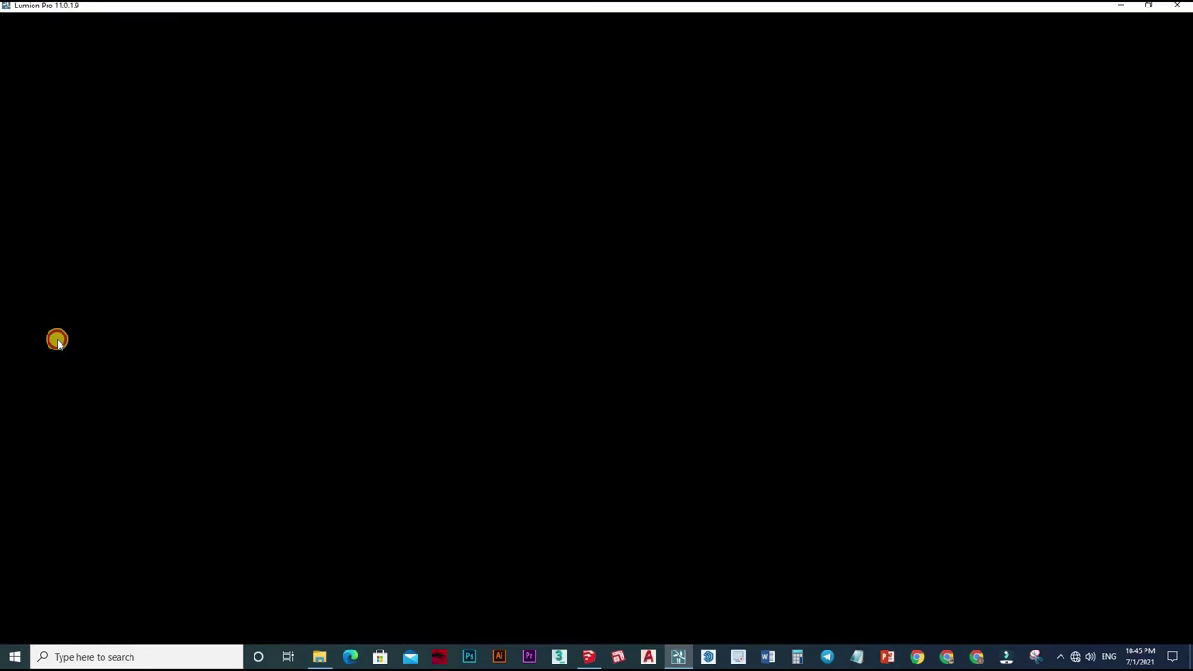
click(70, 335)
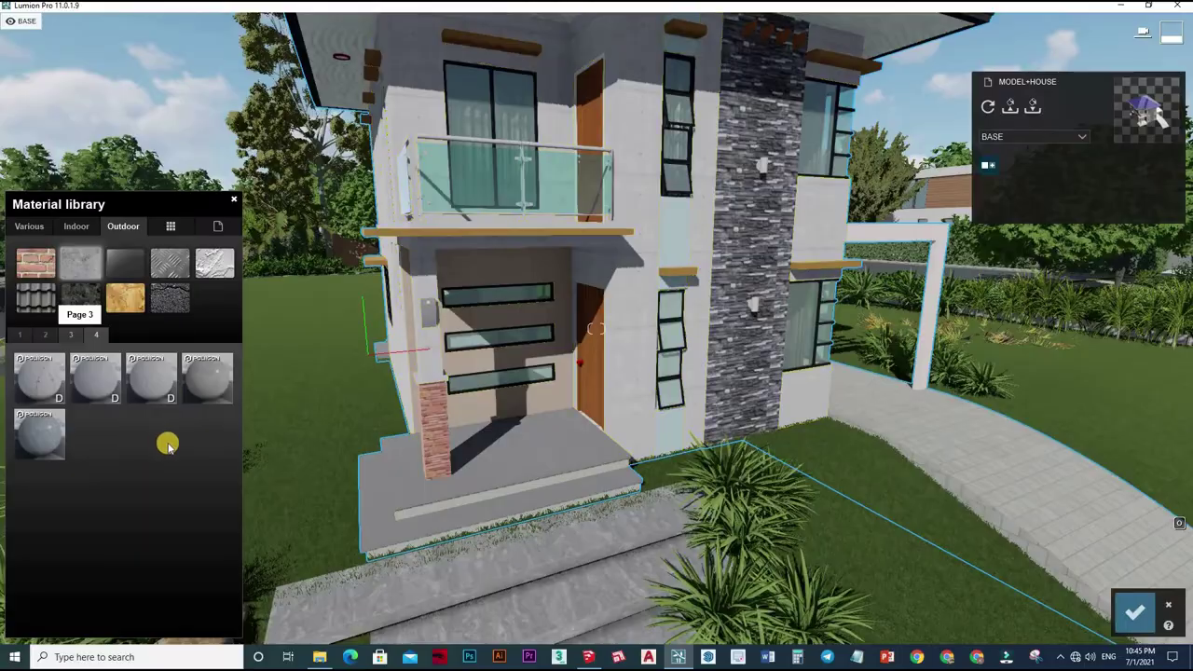
click(97, 562)
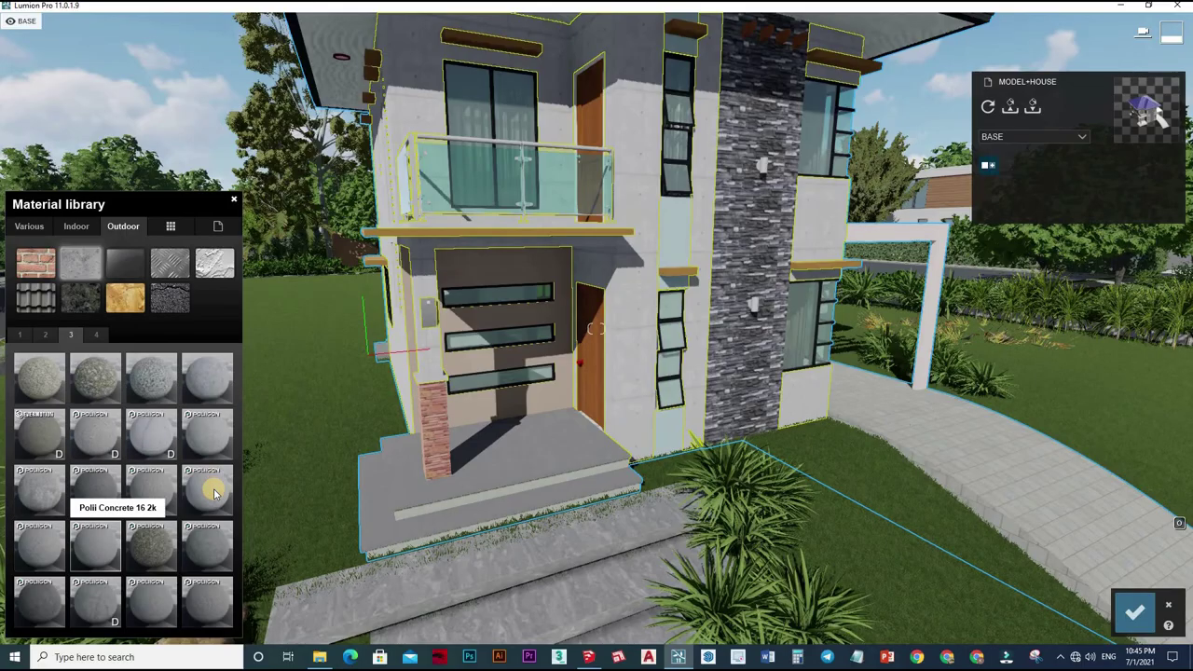
click(213, 494)
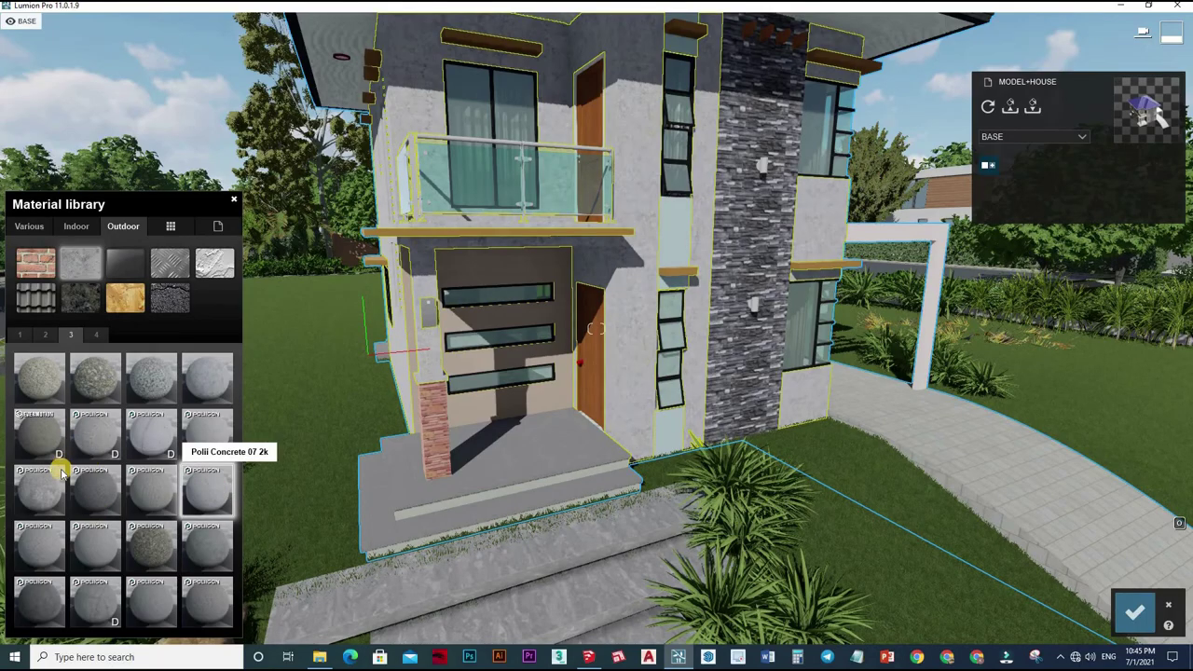
Adjust the map scale of the wall concrete and lower its gloss and reflectivity
click(128, 480)
drag(127, 480, 104, 480)
mouse_move(61, 420)
mouse_down()
mouse_move(72, 424)
mouse_move(45, 425)
mouse_up()
click(60, 446)
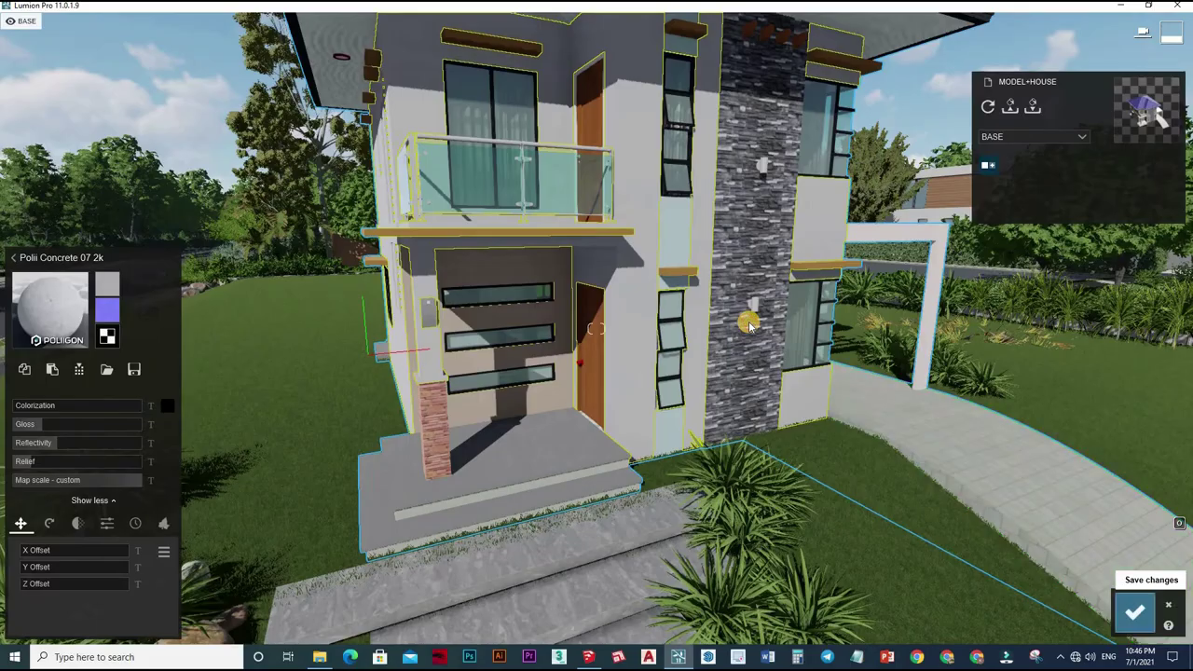
Assign the Standard material to the stone-clad accent wall, lower its gloss, reflectivity and relief, and save the changes
click(750, 324)
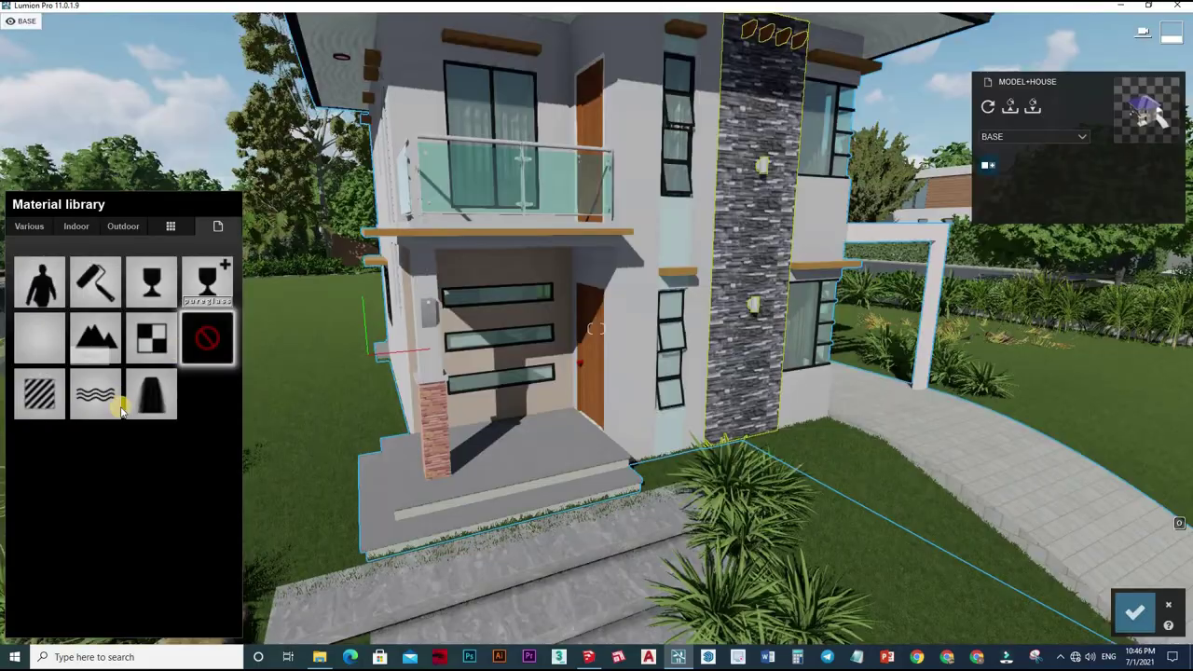
click(40, 395)
drag(72, 421, 37, 464)
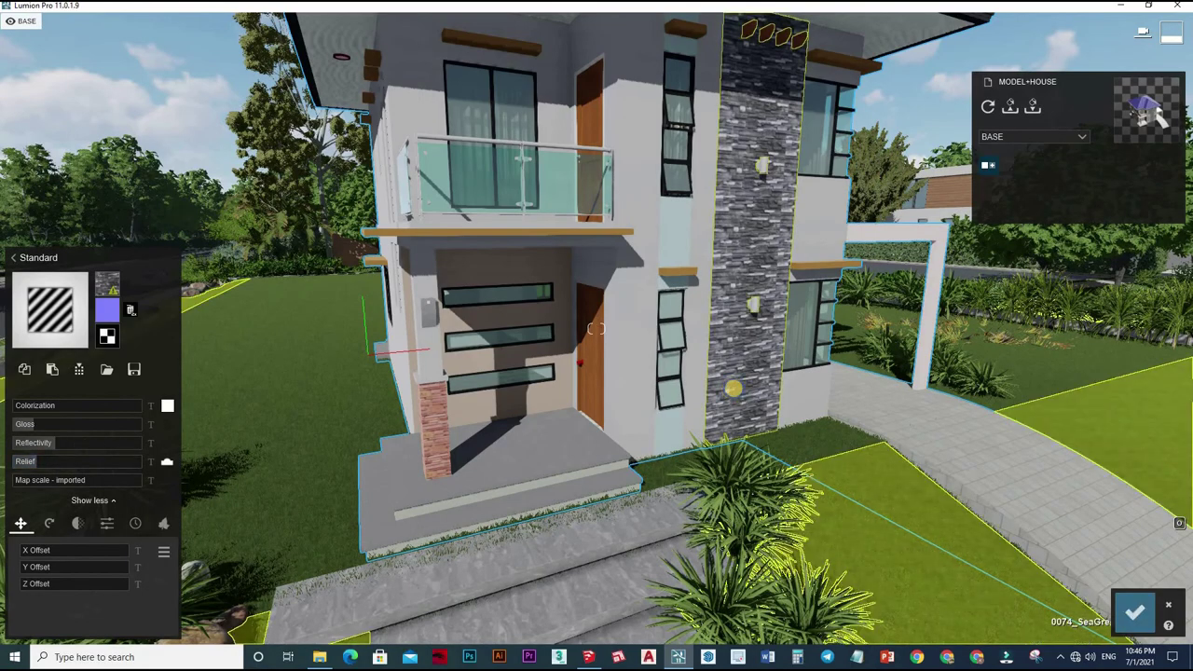
click(1134, 612)
Assign the Standard material to the curved concrete block driveway beside the house
key(d)
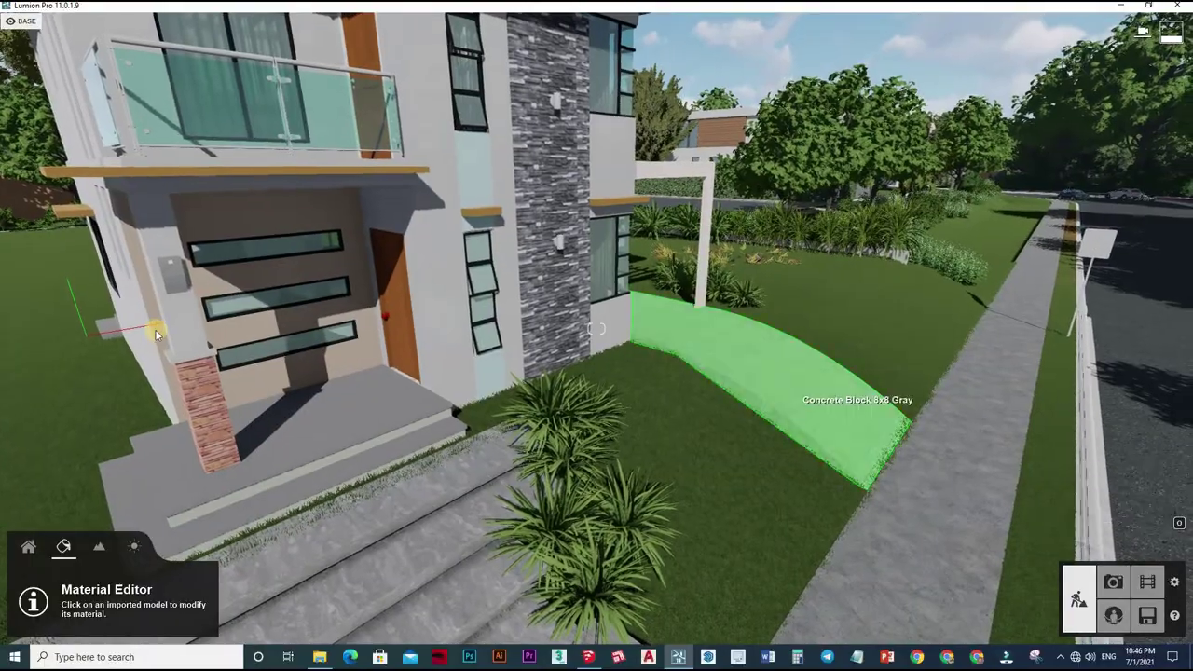
click(788, 396)
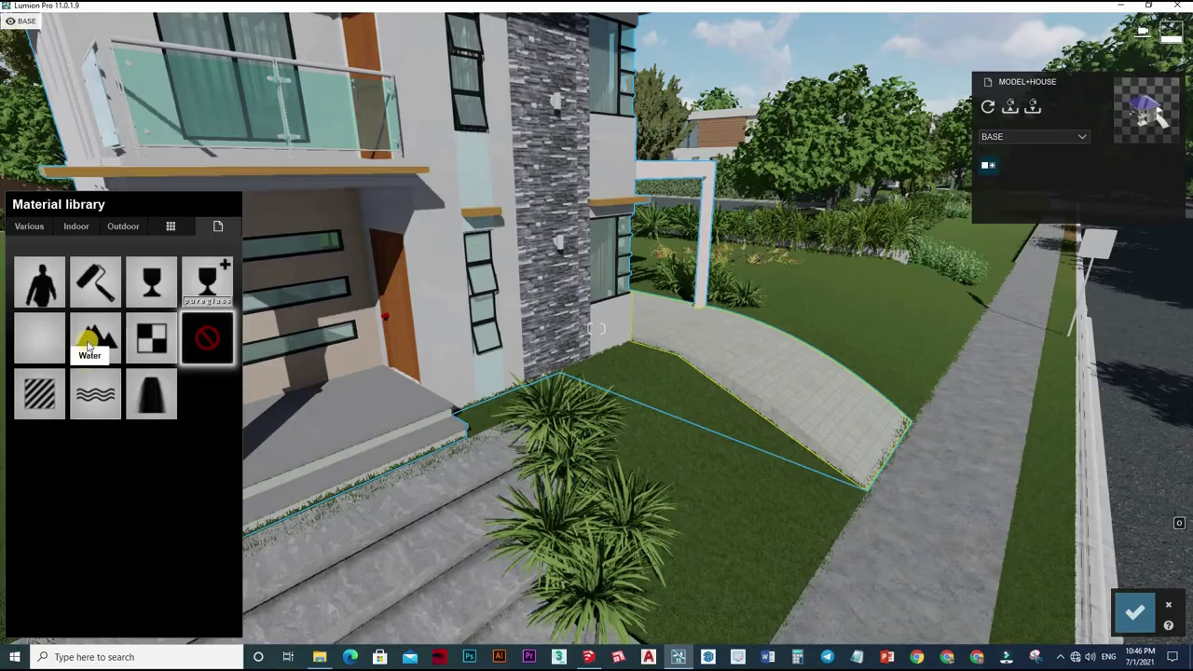
click(48, 317)
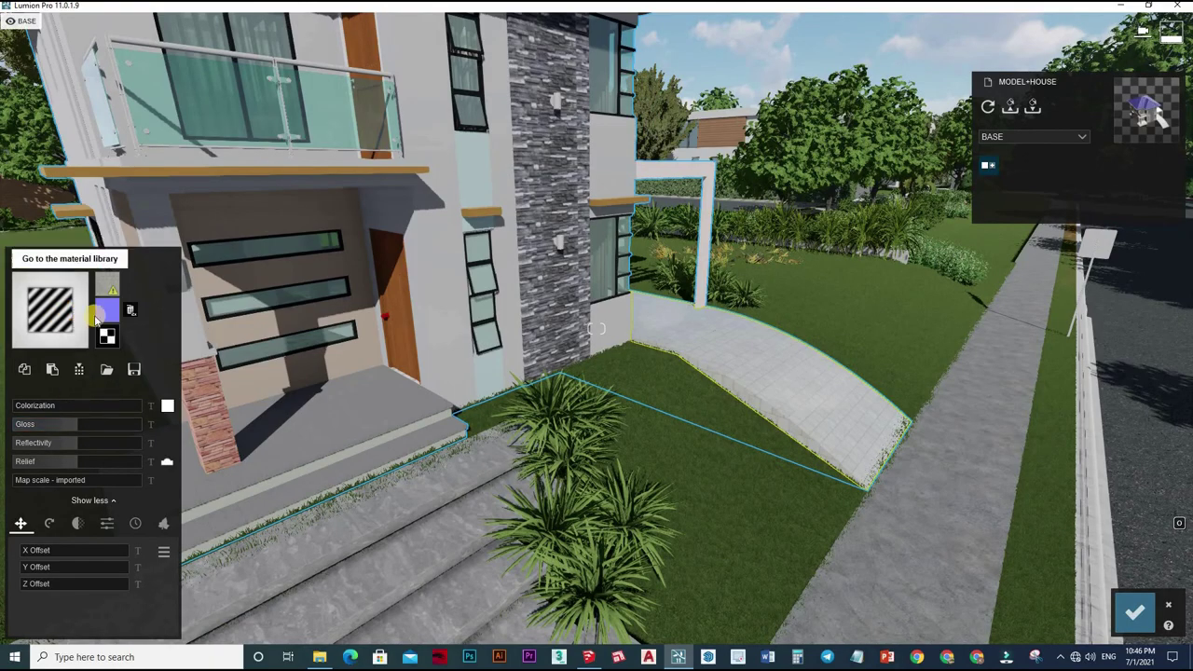
Try the outdoor brick material Bricks 018 1024 on the curved driveway
click(122, 258)
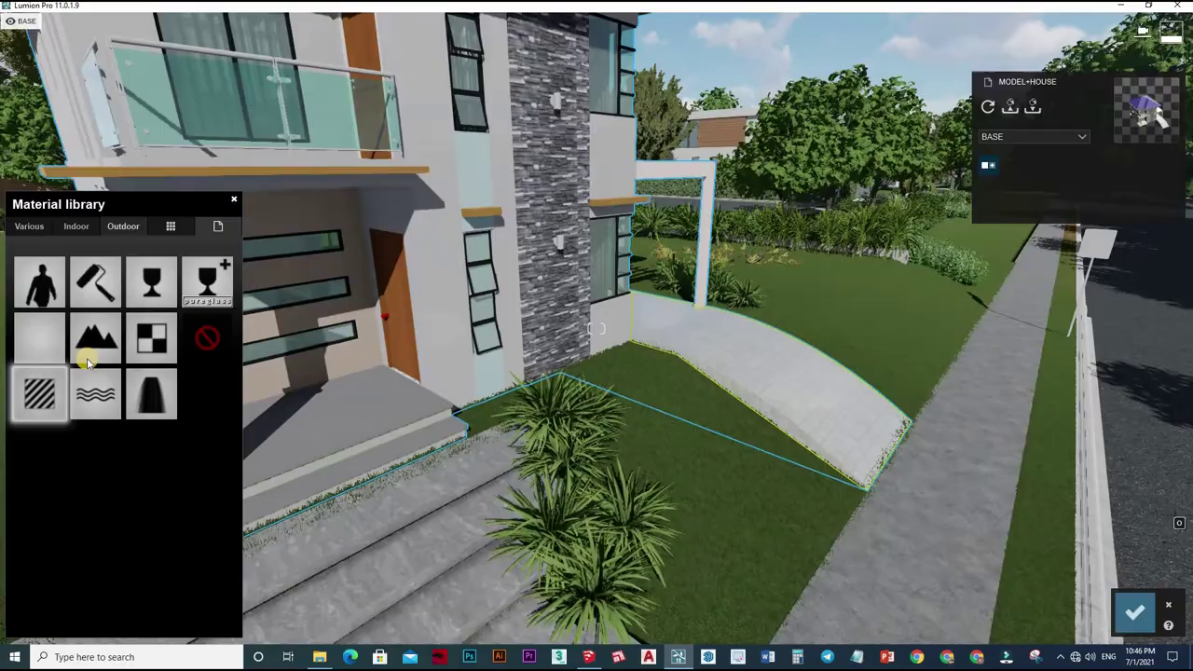
click(93, 336)
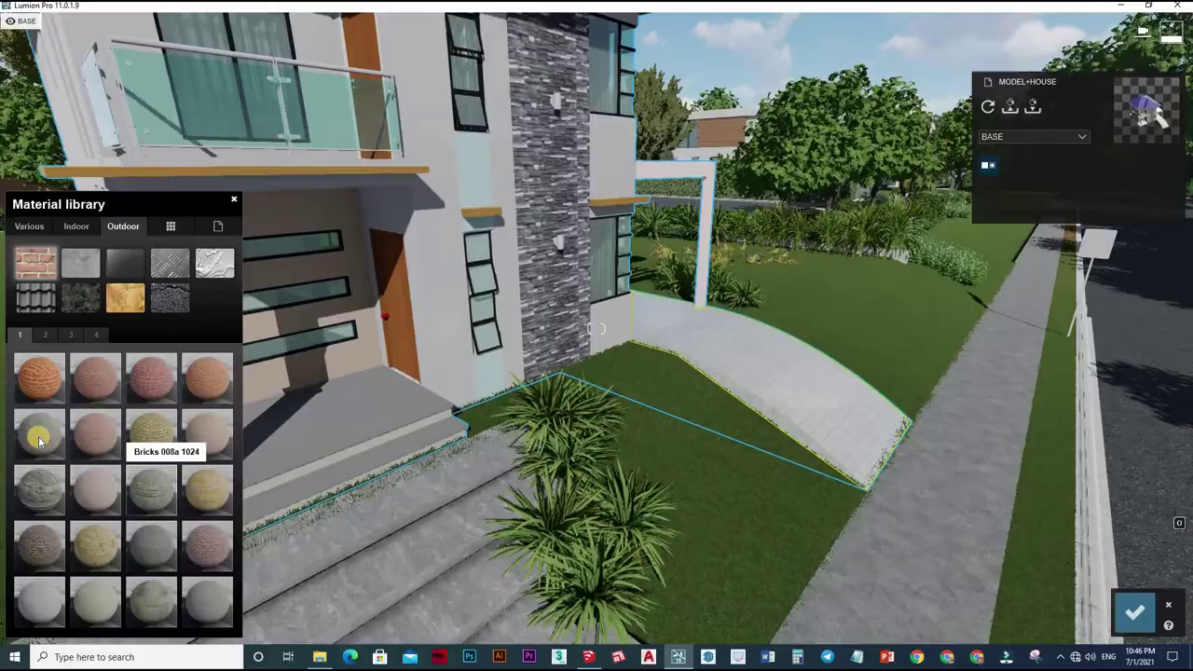
click(156, 600)
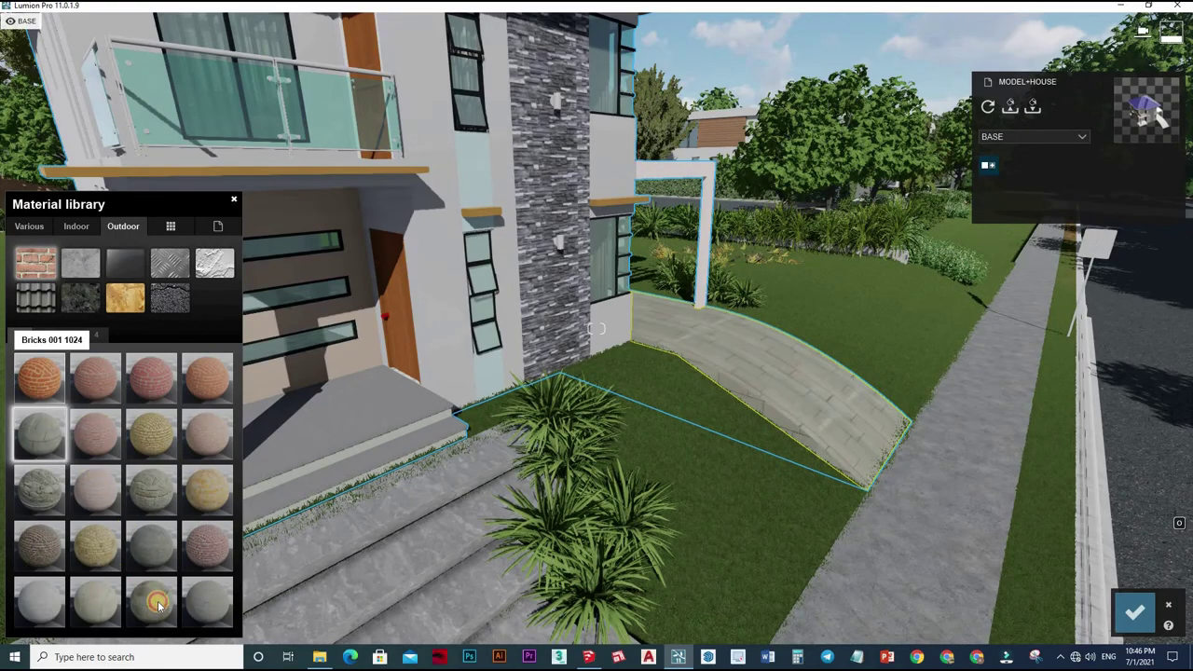
click(152, 601)
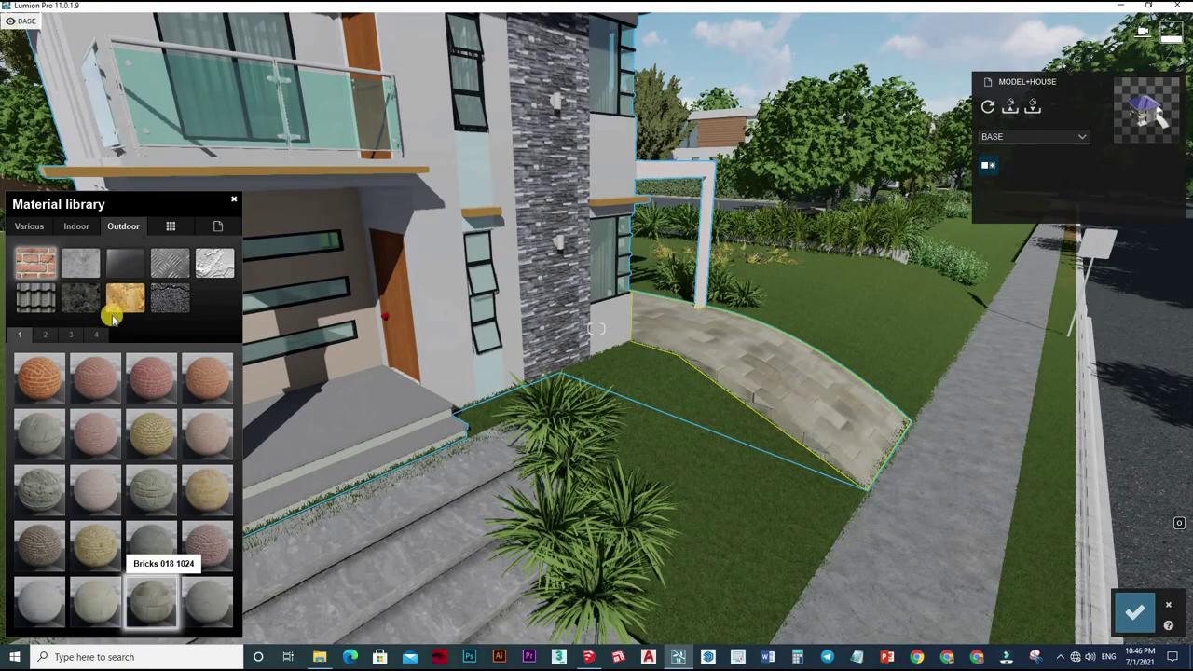
Try the brick materials Polii Bricks 16 2k and Polii Bricks 18 2k on the curved driveway
click(67, 333)
click(45, 335)
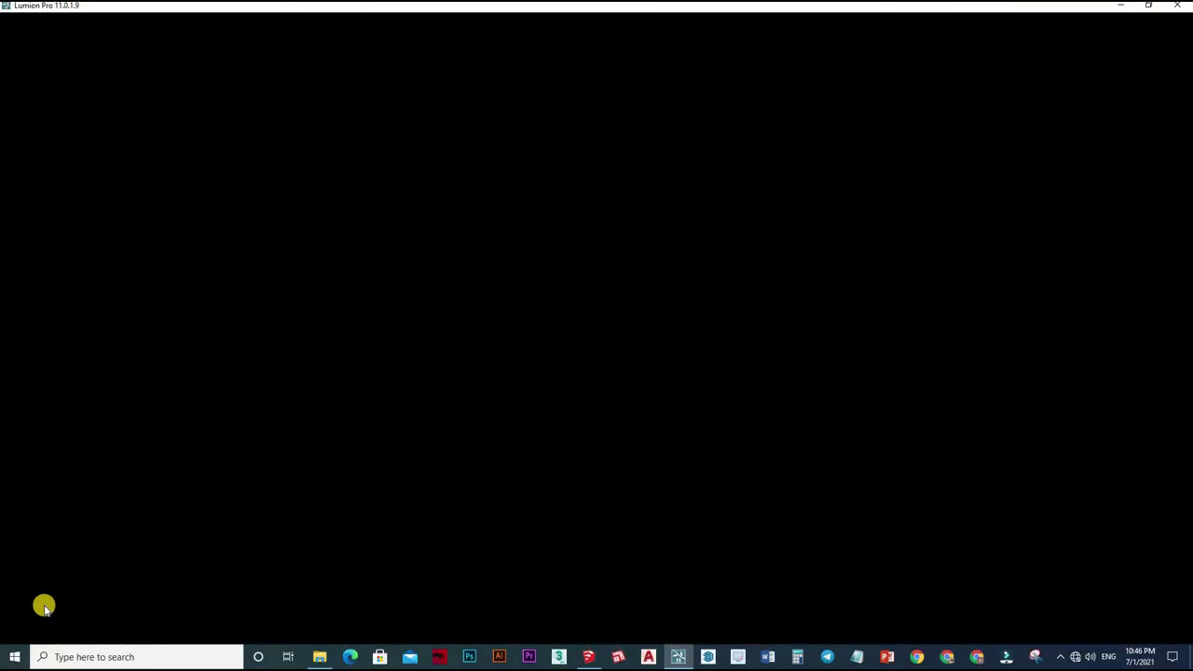
click(39, 611)
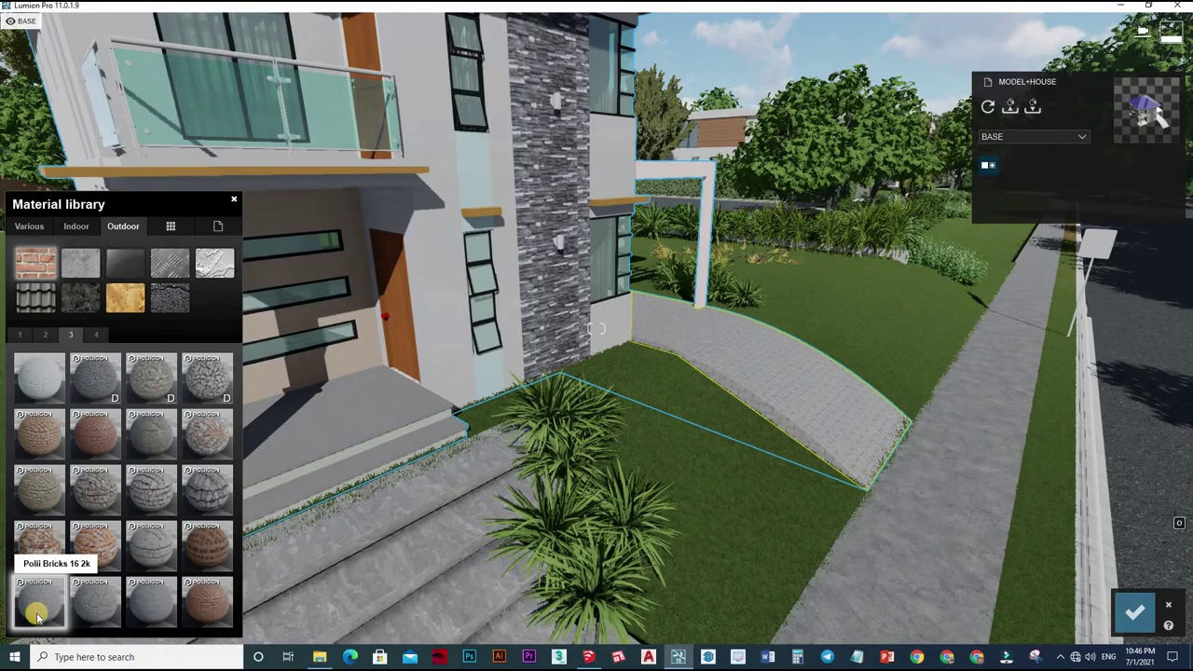
click(154, 609)
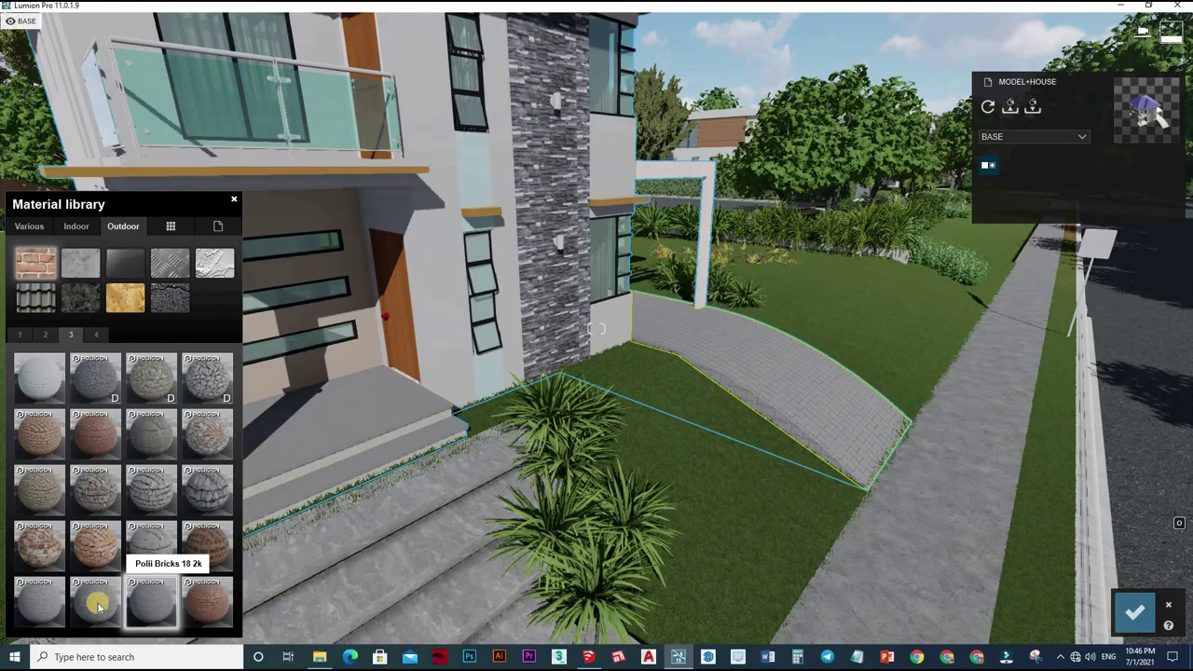
Try a pale brick material from the last page of bricks, then reapply Polii Bricks 16 2k to the driveway
click(94, 334)
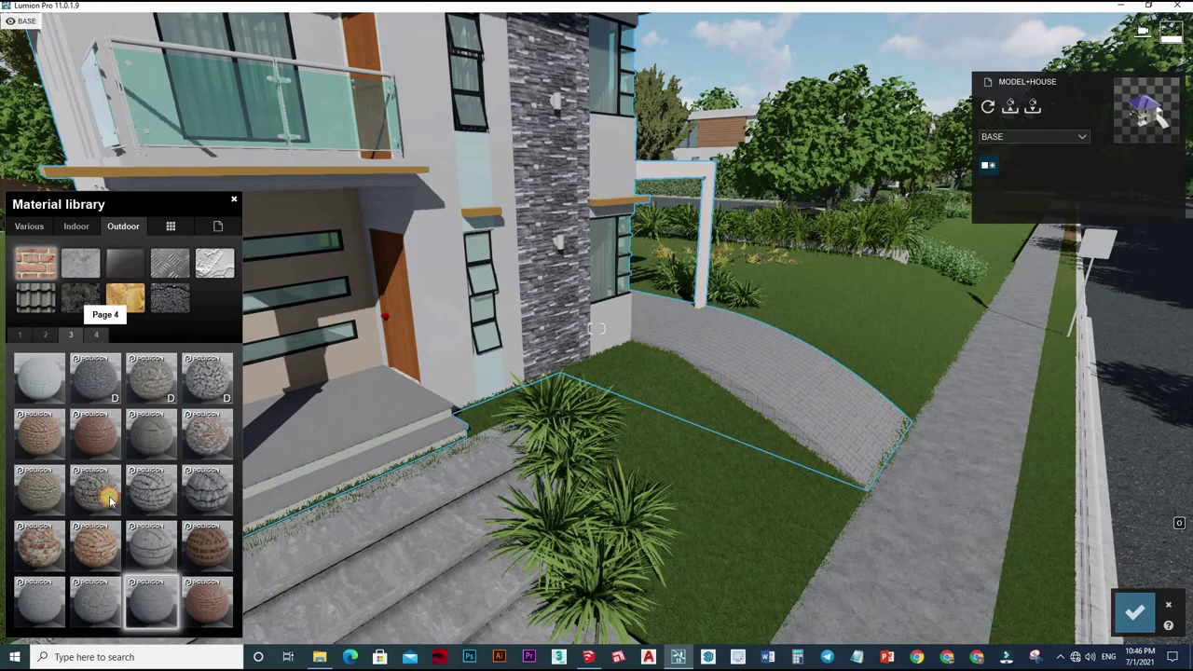
click(96, 334)
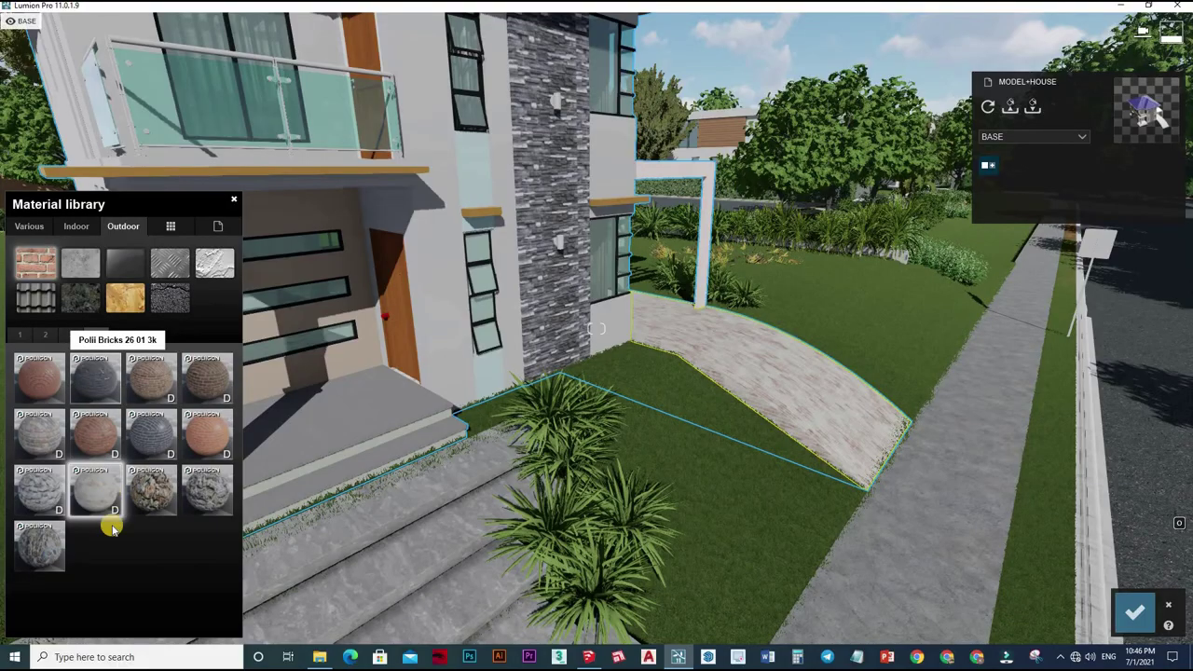
click(33, 382)
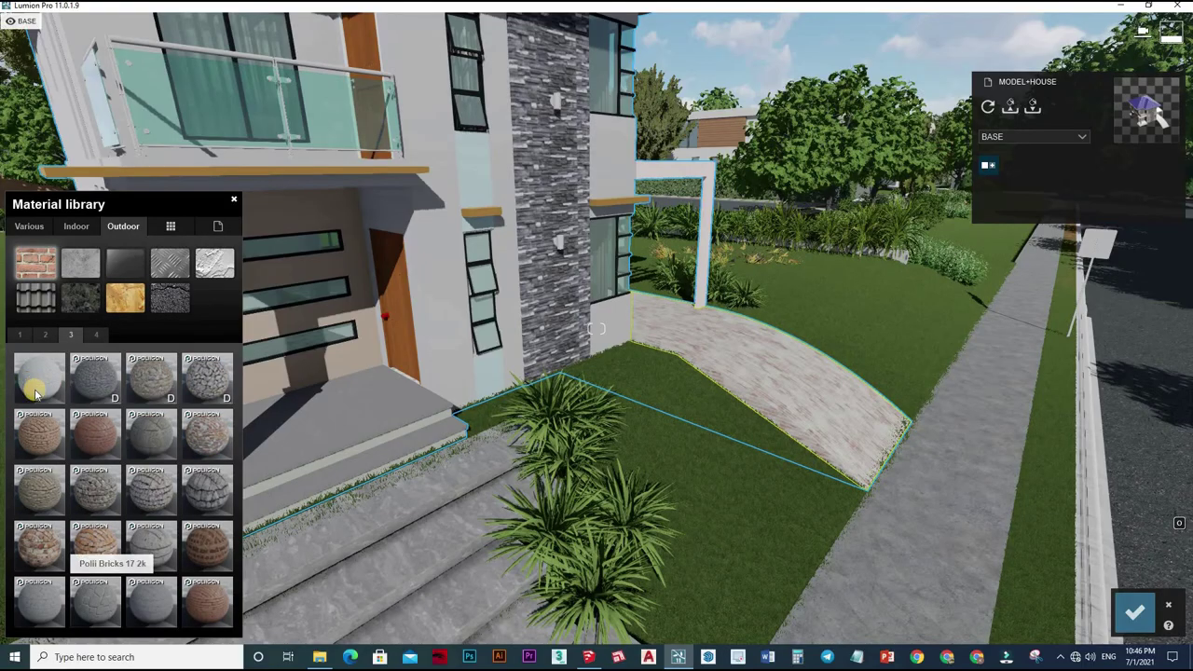
click(41, 601)
click(41, 601)
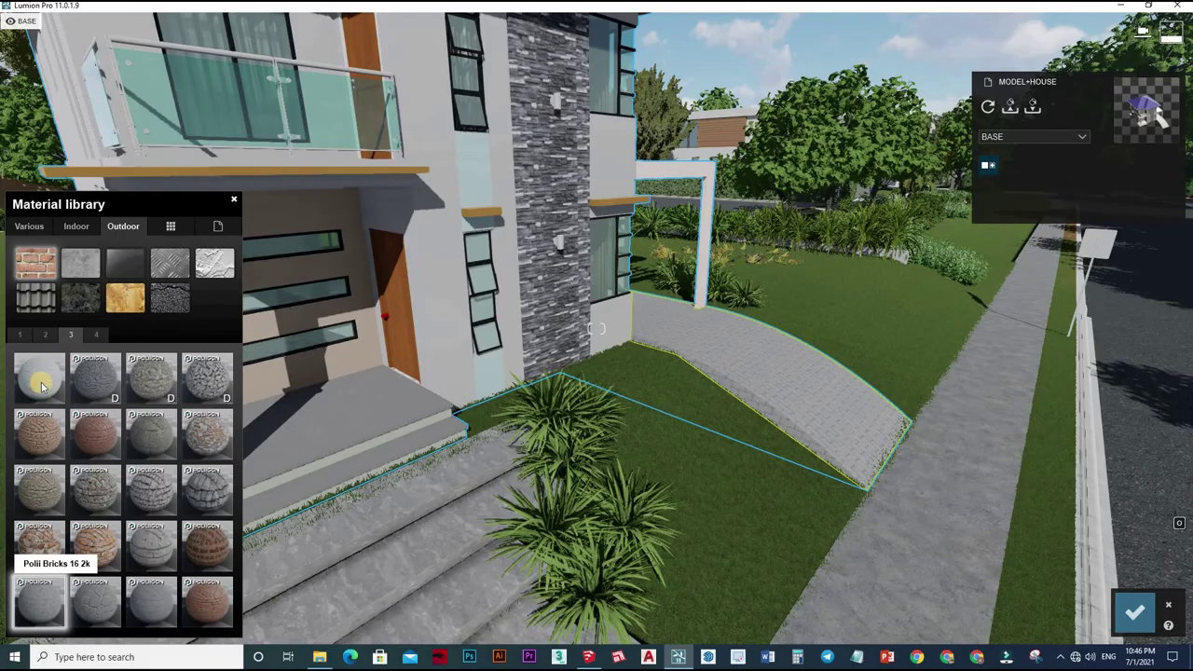
double_click(41, 380)
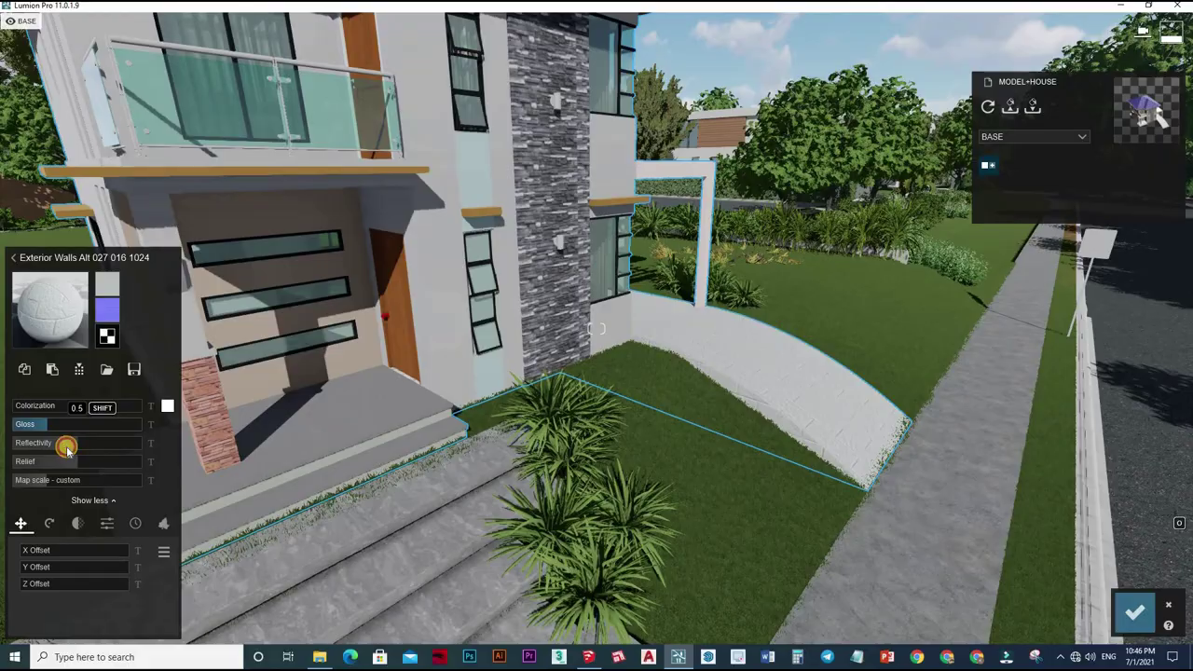
click(70, 462)
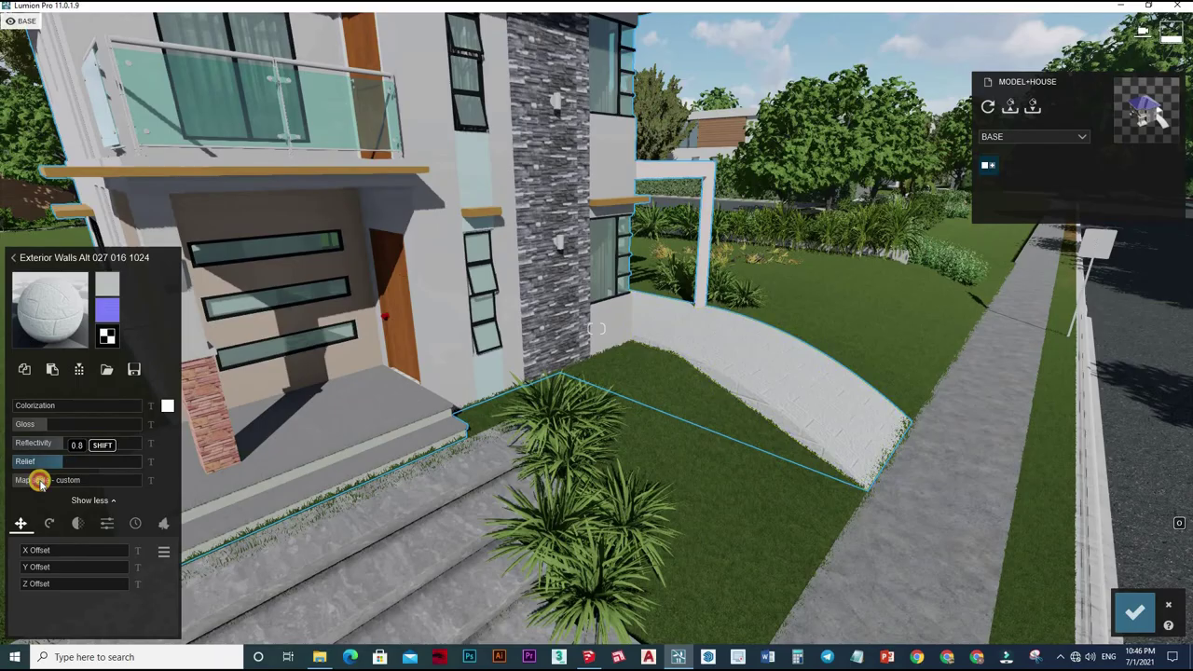
click(42, 483)
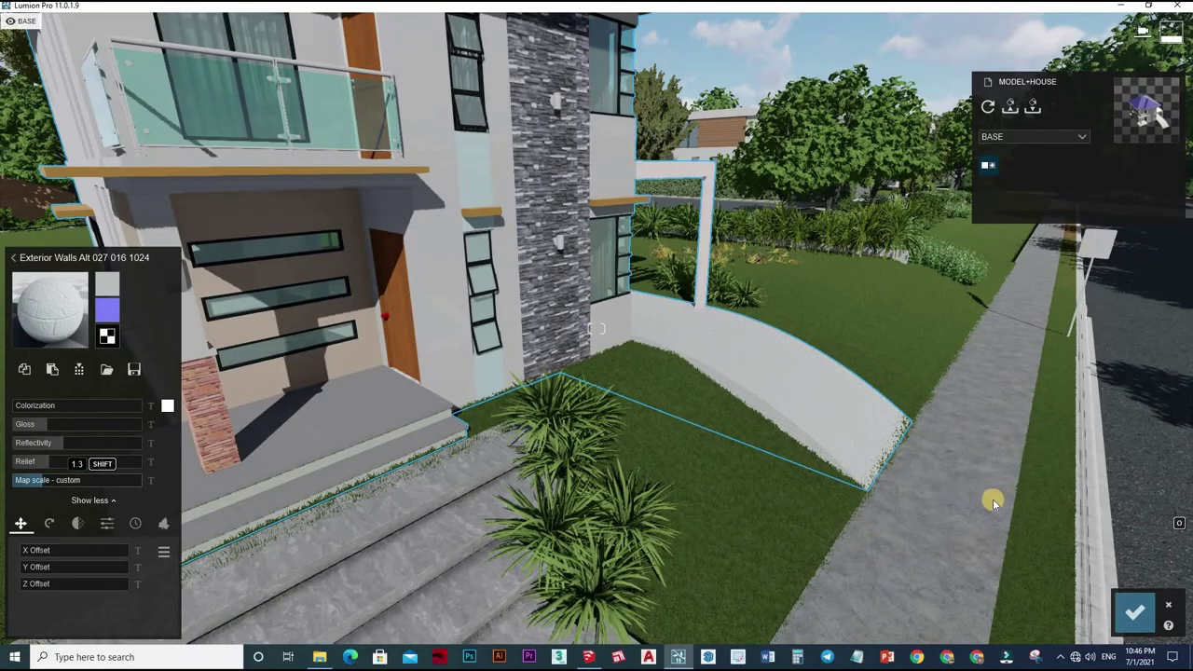
click(1134, 612)
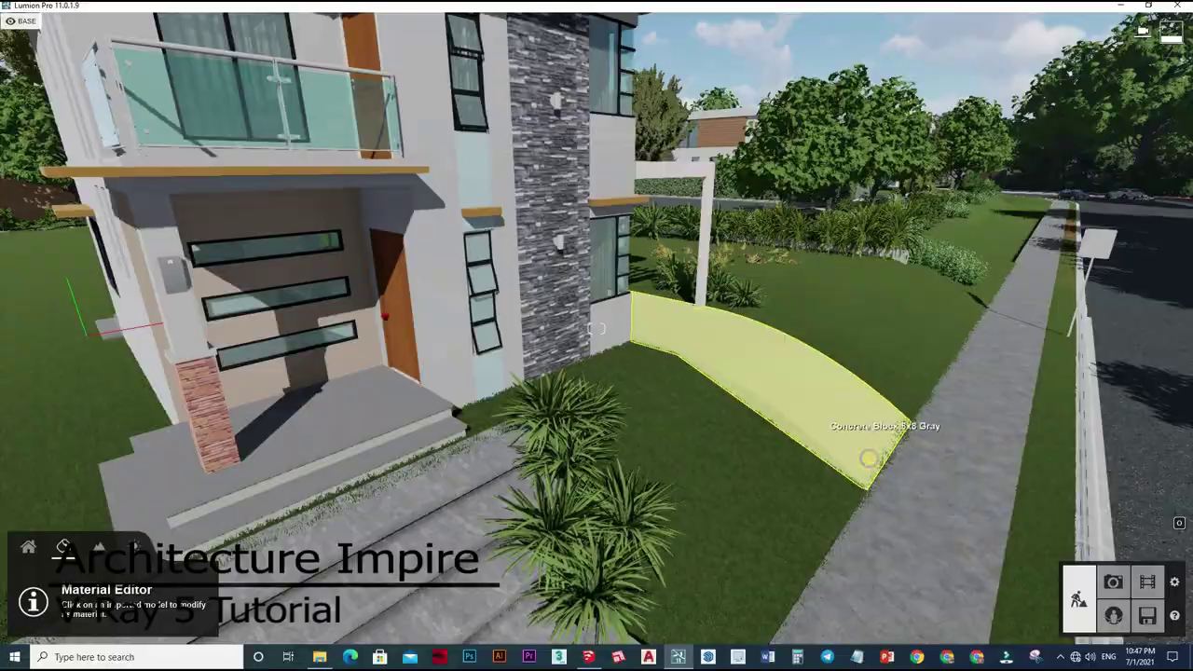
Assign the Standard material to the lenses of the round downlights in the roof soffit
right_drag(868, 458, 869, 457)
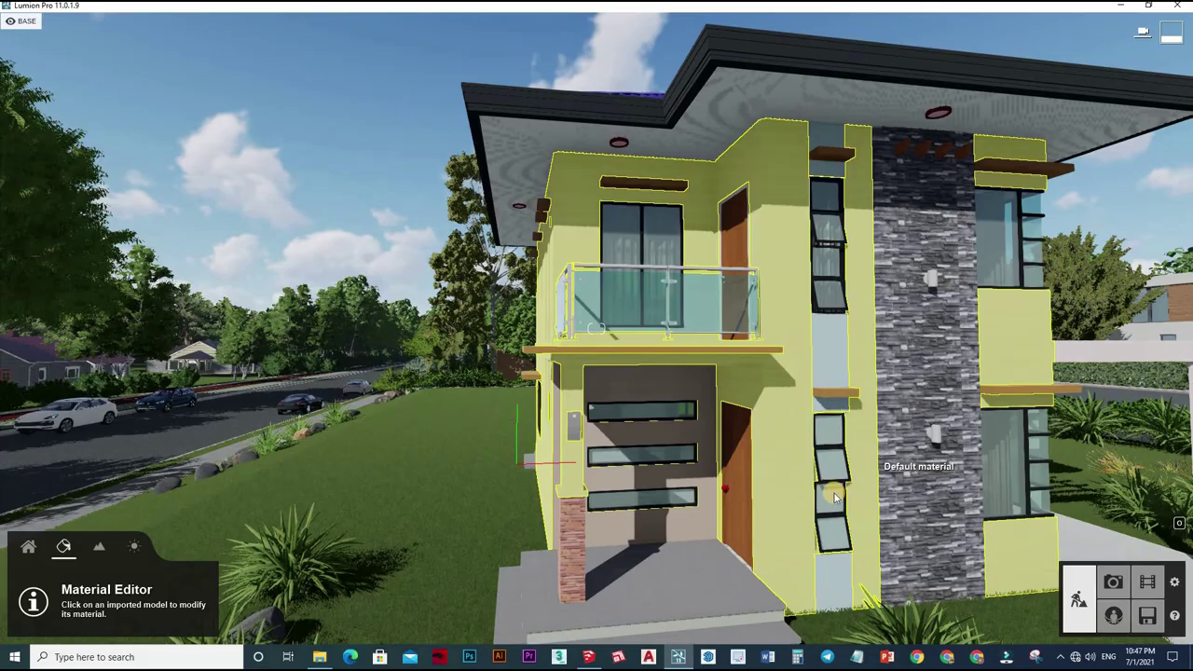
key(d)
right_drag(832, 502, 815, 245)
key(e)
key(s)
key(a)
key(w)
key(q)
key(w)
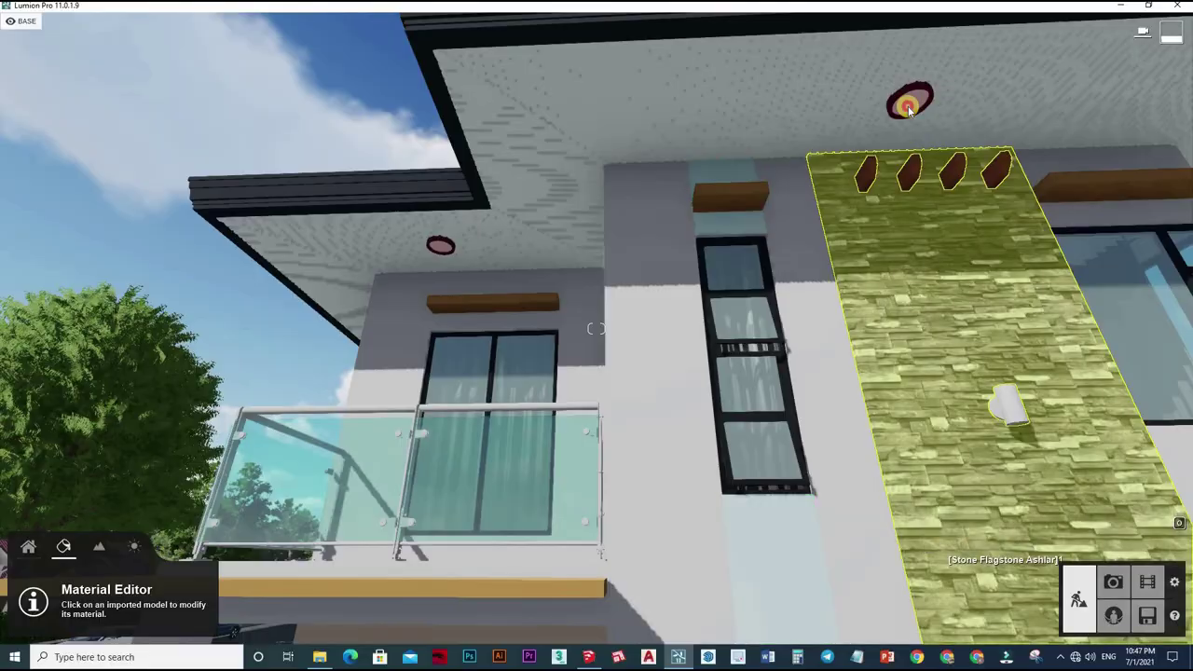
click(908, 104)
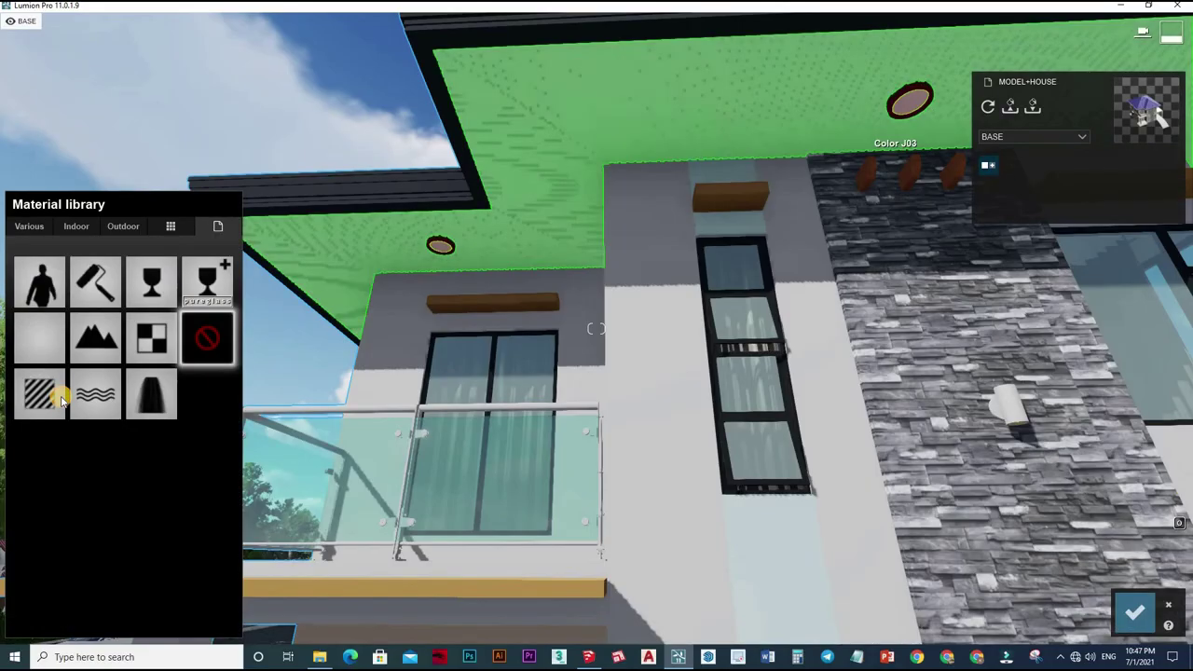
click(63, 402)
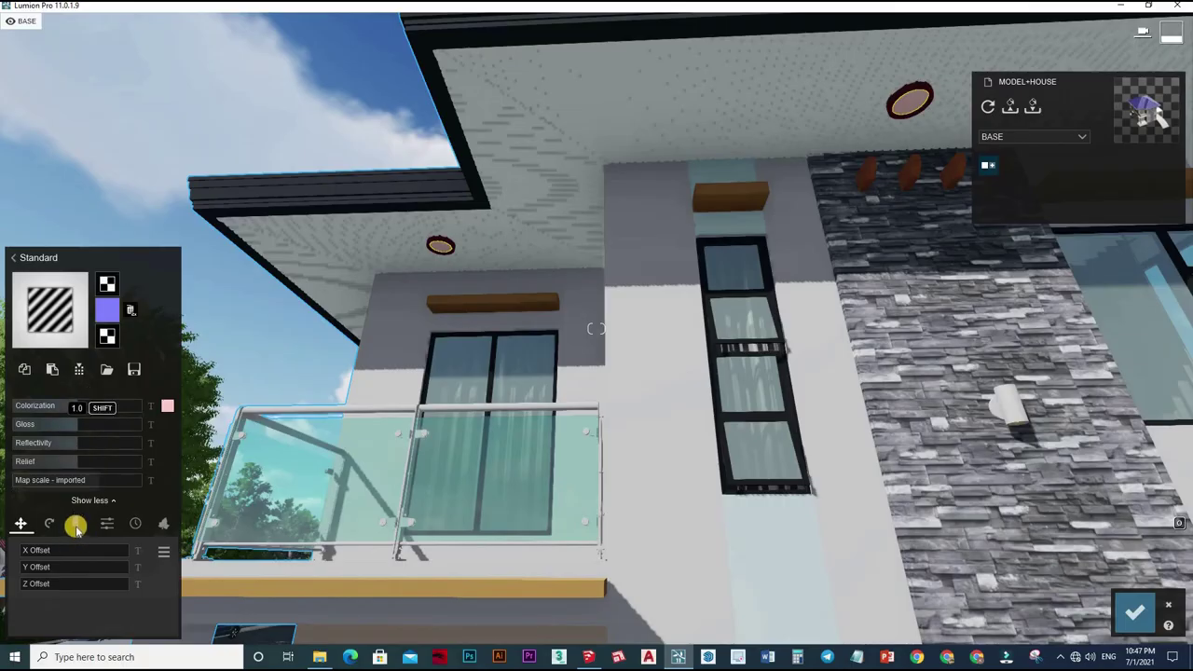
Raise the emissive value of the downlight lens material so the soffit lights glow
click(78, 539)
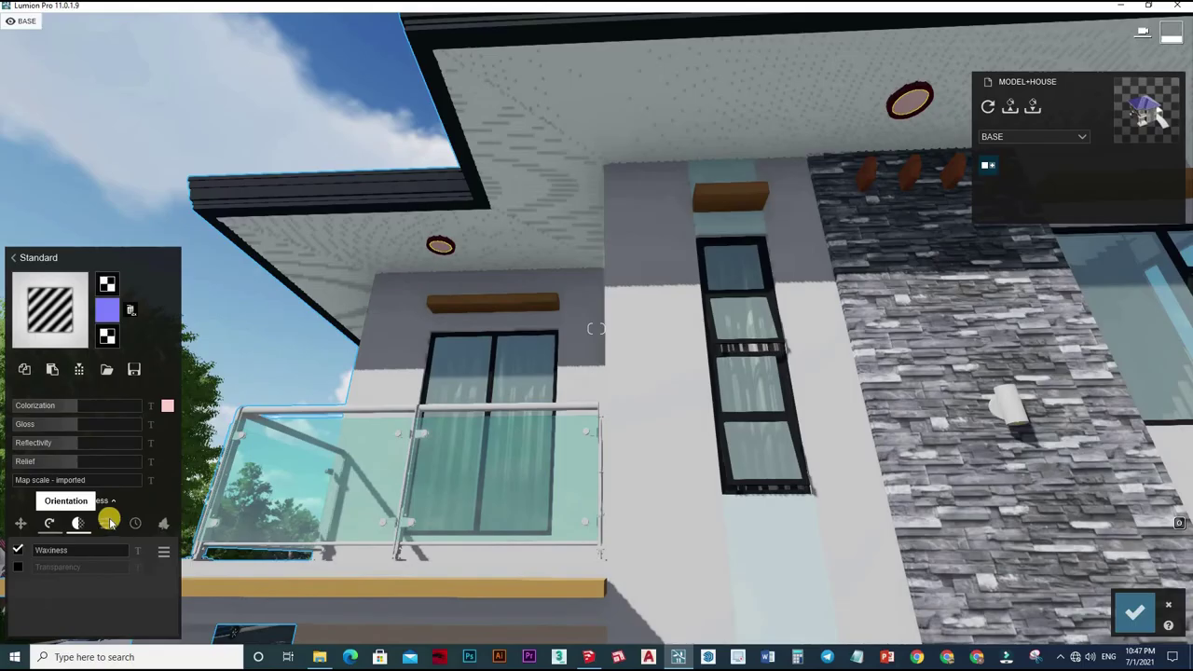
click(108, 524)
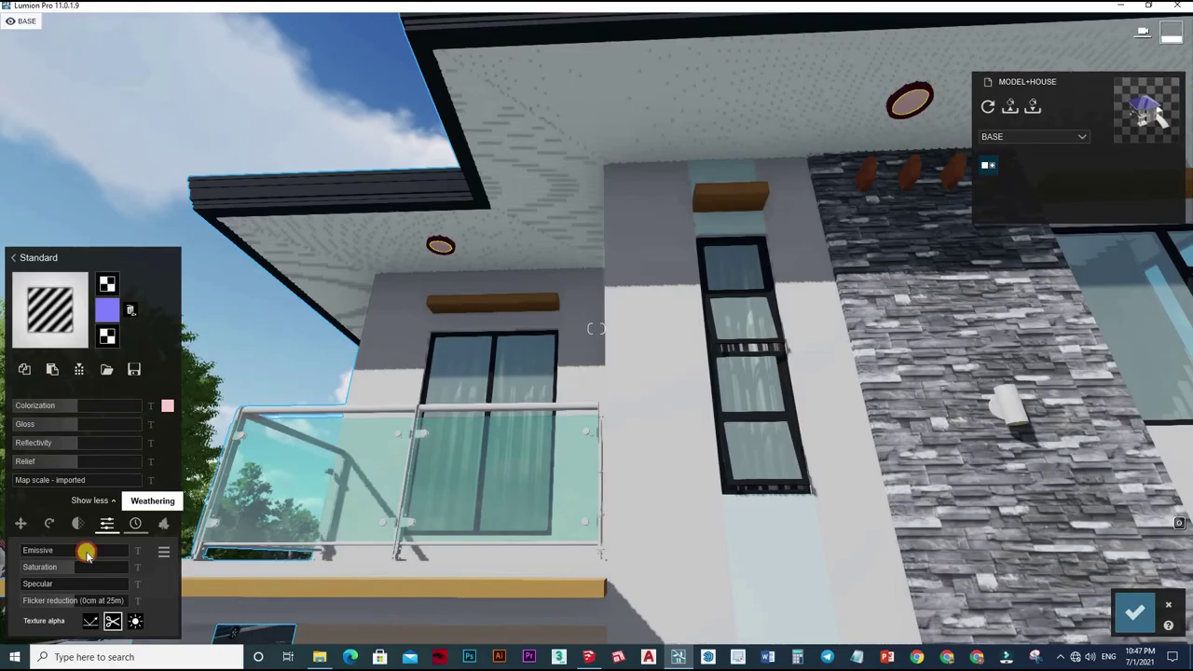
drag(231, 504, 902, 391)
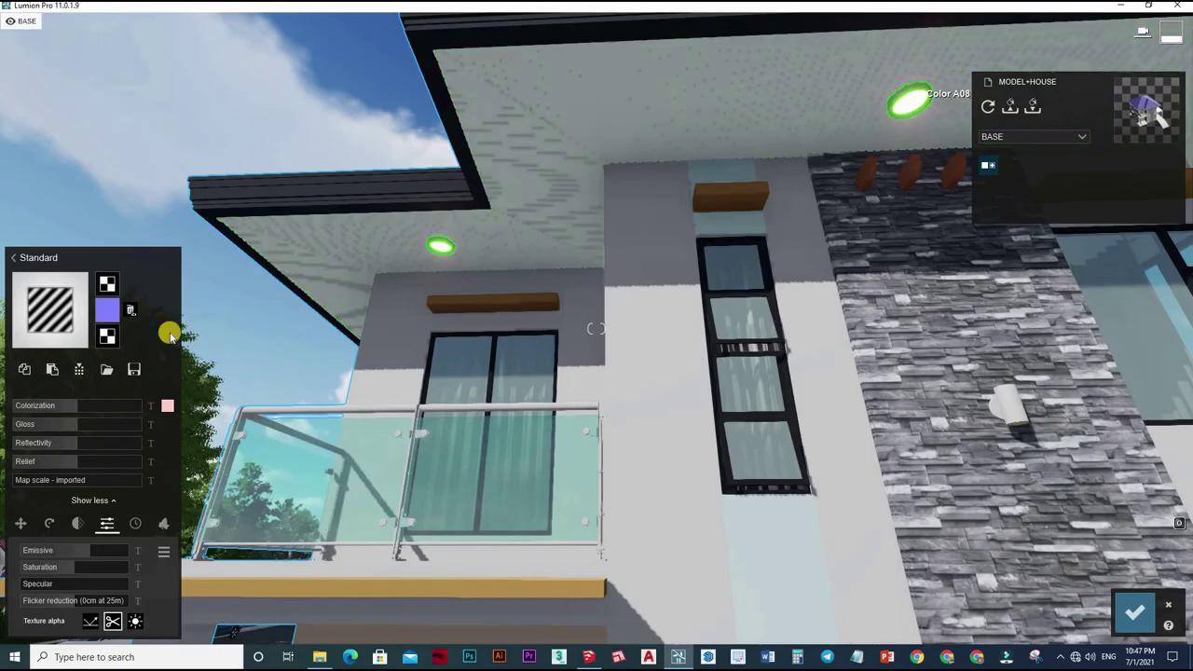
Assign the Standard material to the rims of the soffit downlights and change their colour to near white
click(50, 309)
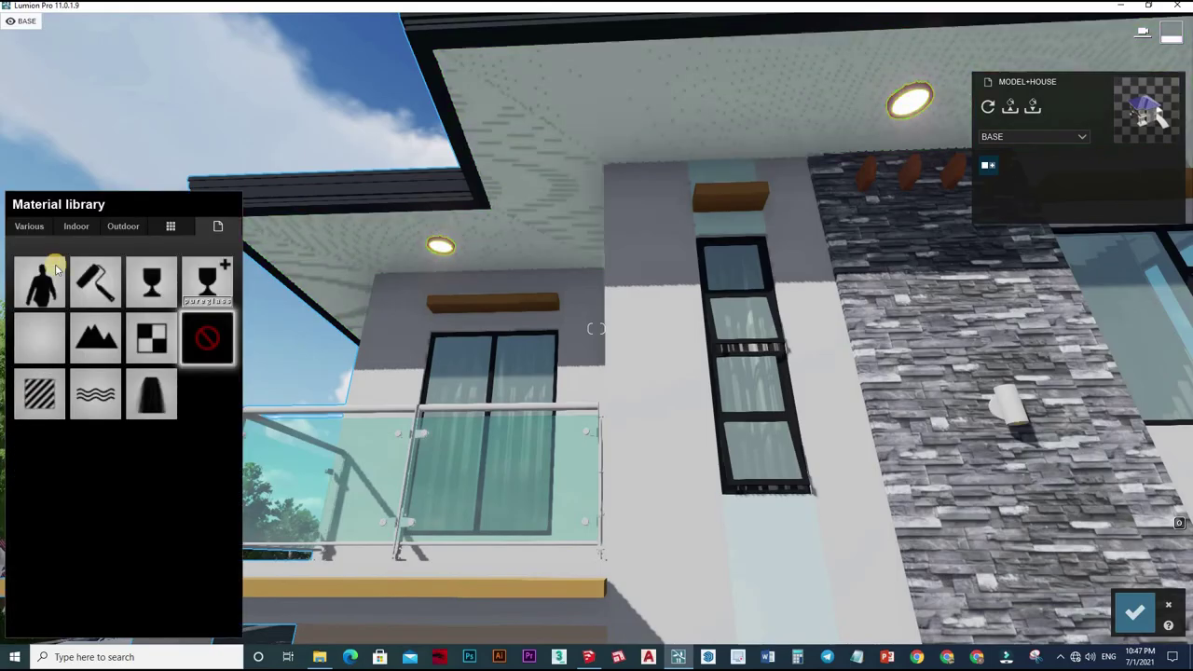
click(39, 391)
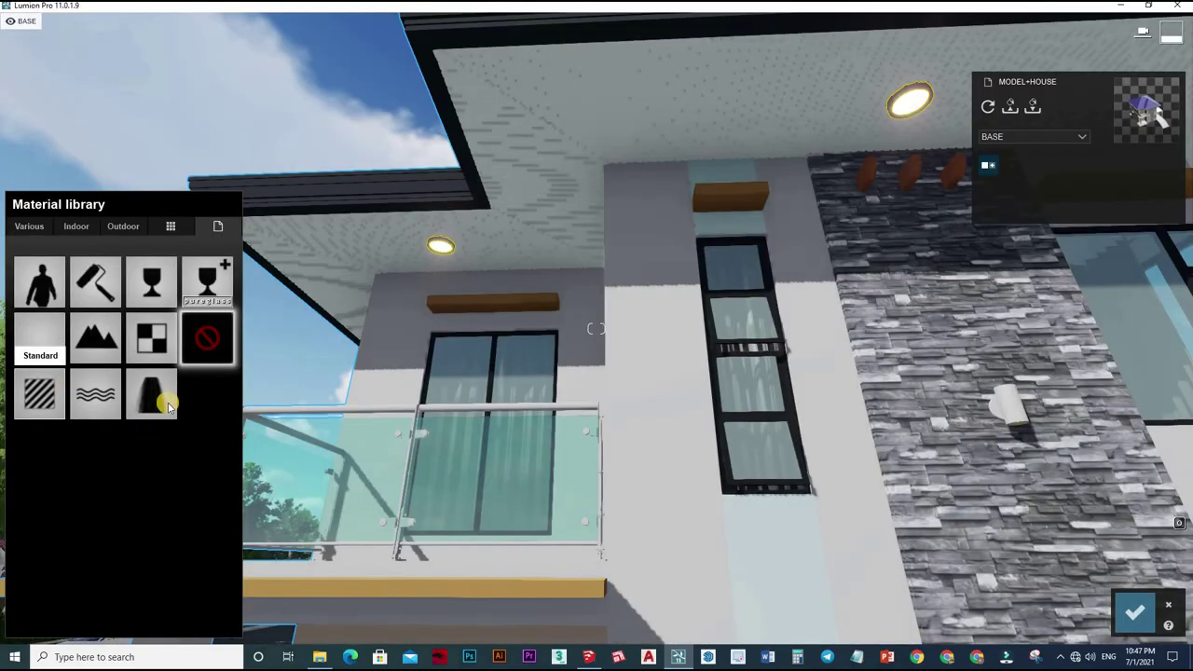
mouse_move(169, 405)
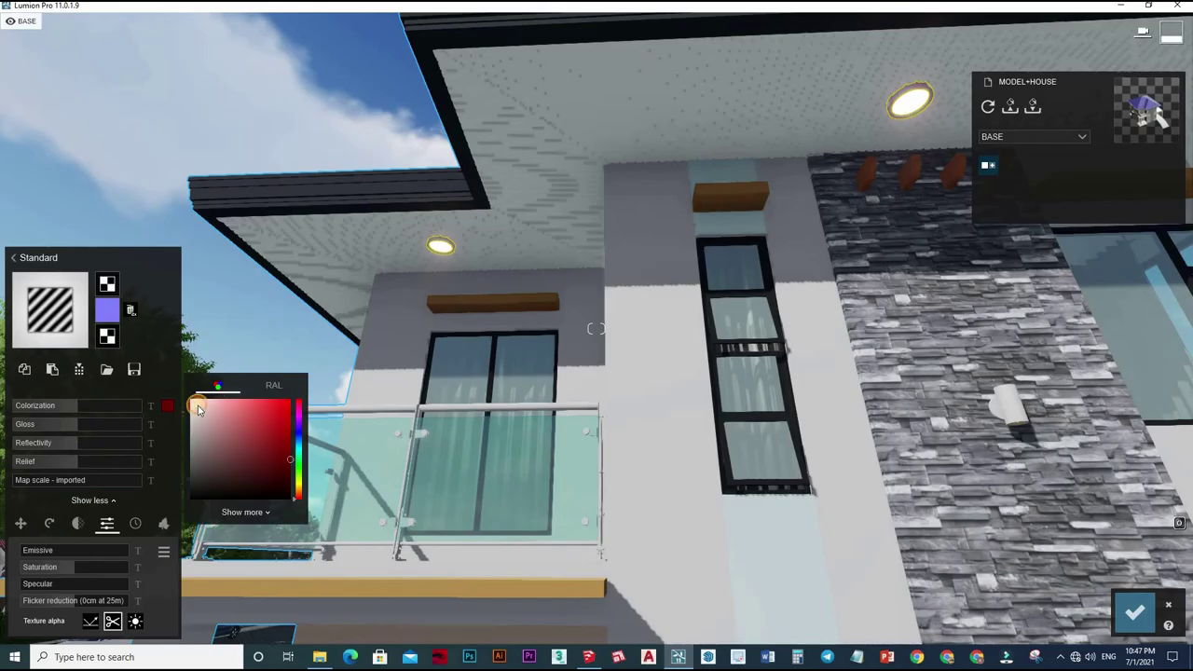
mouse_move(89, 410)
mouse_down()
mouse_move(22, 419)
mouse_move(58, 424)
mouse_move(67, 453)
mouse_up()
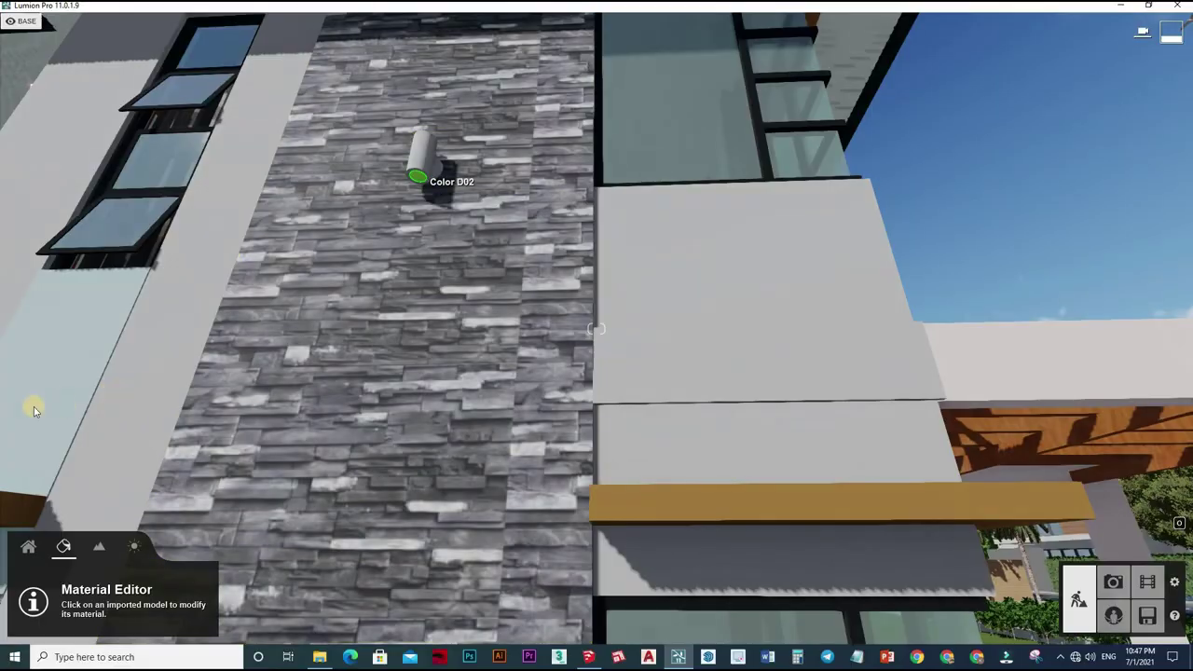
Give the bulb of the stone wall's lamp a Standard material with a pale yellow colour and strong emissive, and save the changes
click(59, 404)
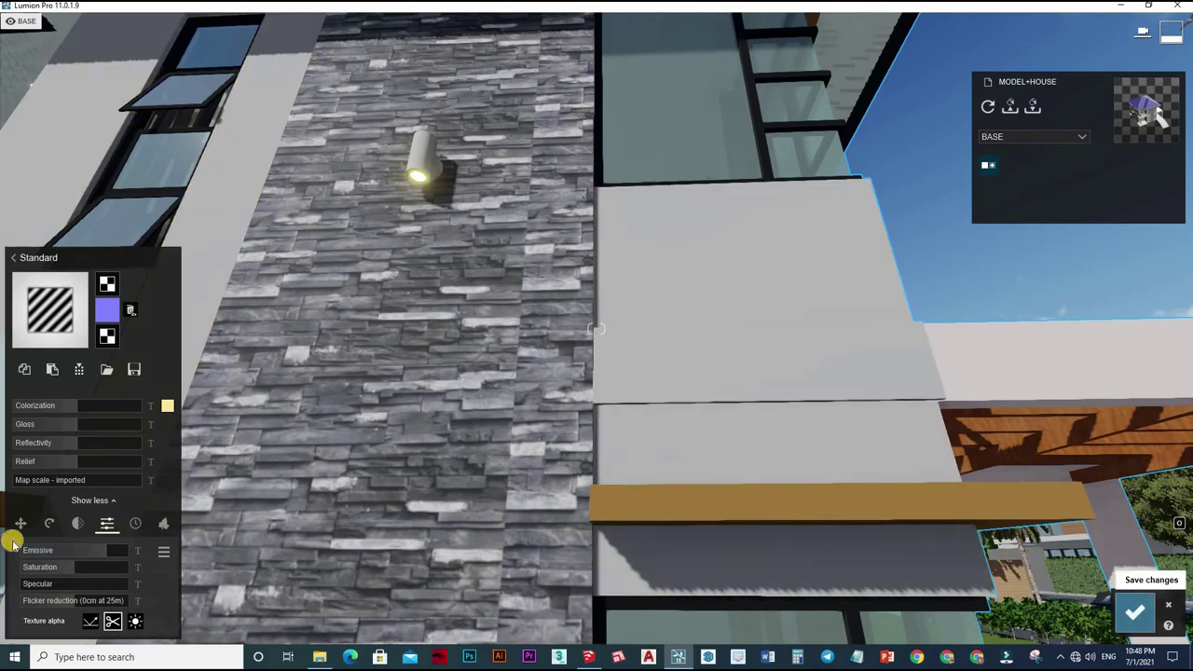
click(1135, 611)
Place spotlights from the lights library at the stone wall's upper lamp and at the soffit downlights
click(38, 552)
click(64, 547)
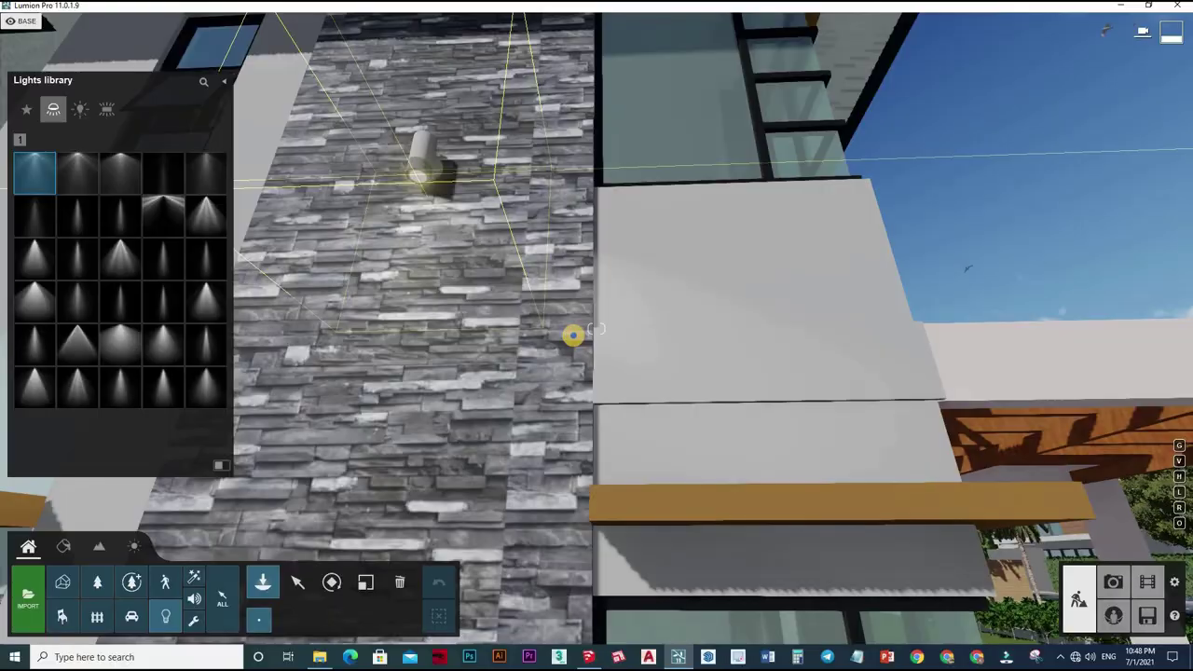
right_drag(573, 335, 513, 80)
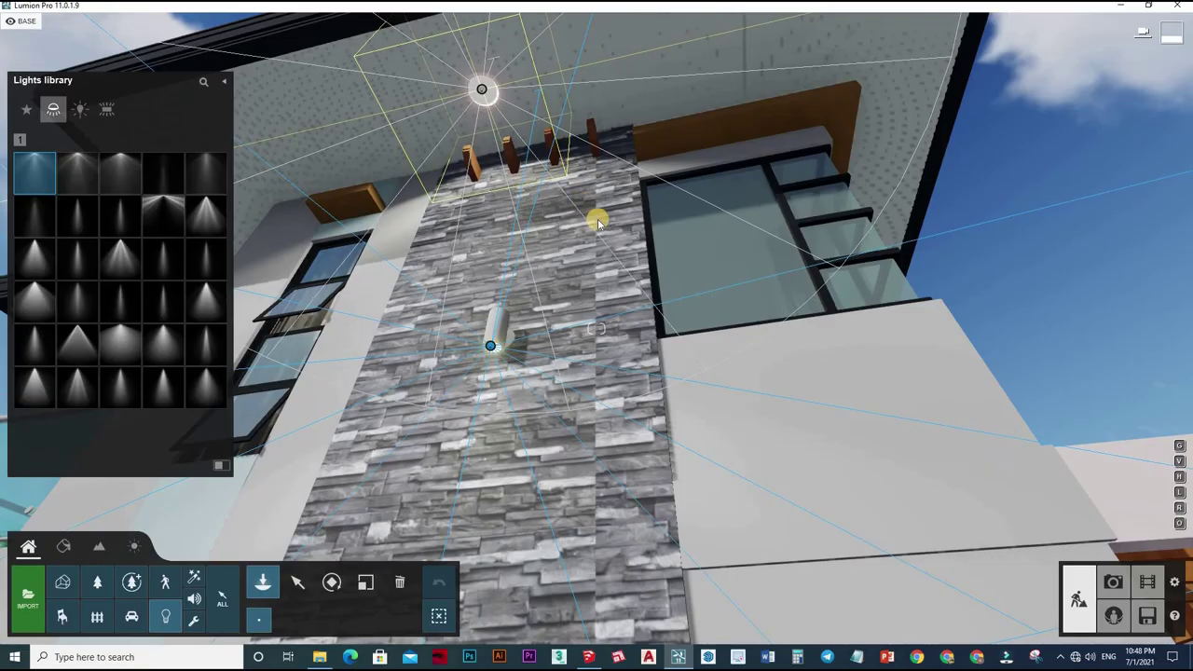
key(a)
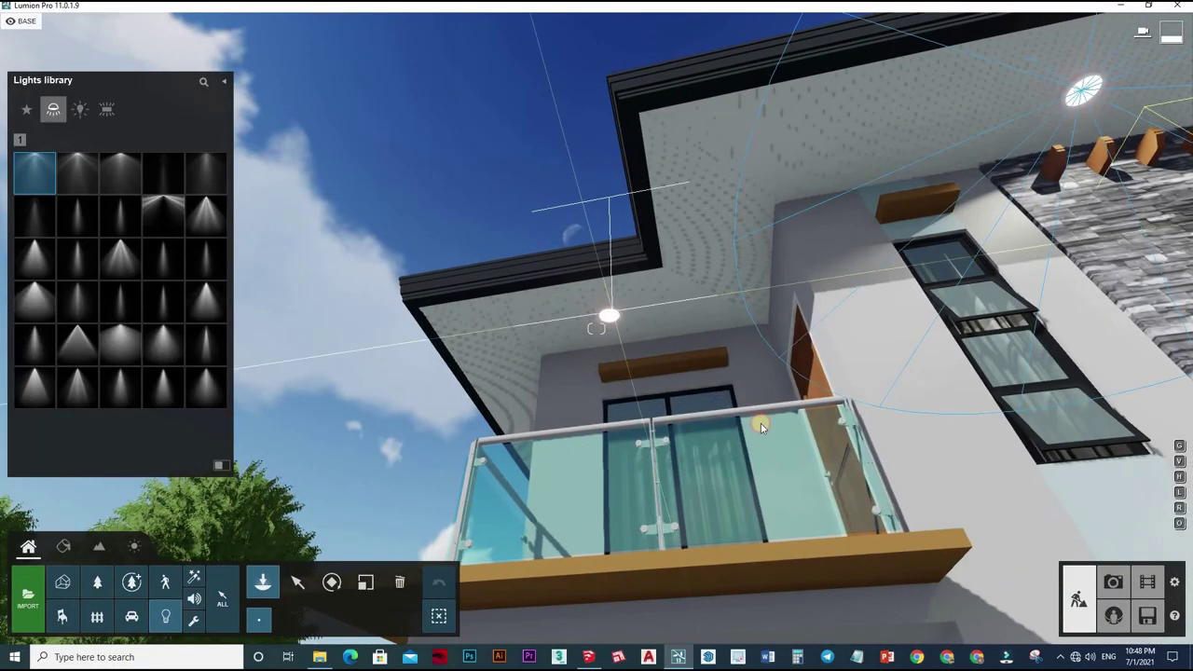
scroll(677, 376, down, 5)
right_drag(677, 377, 677, 382)
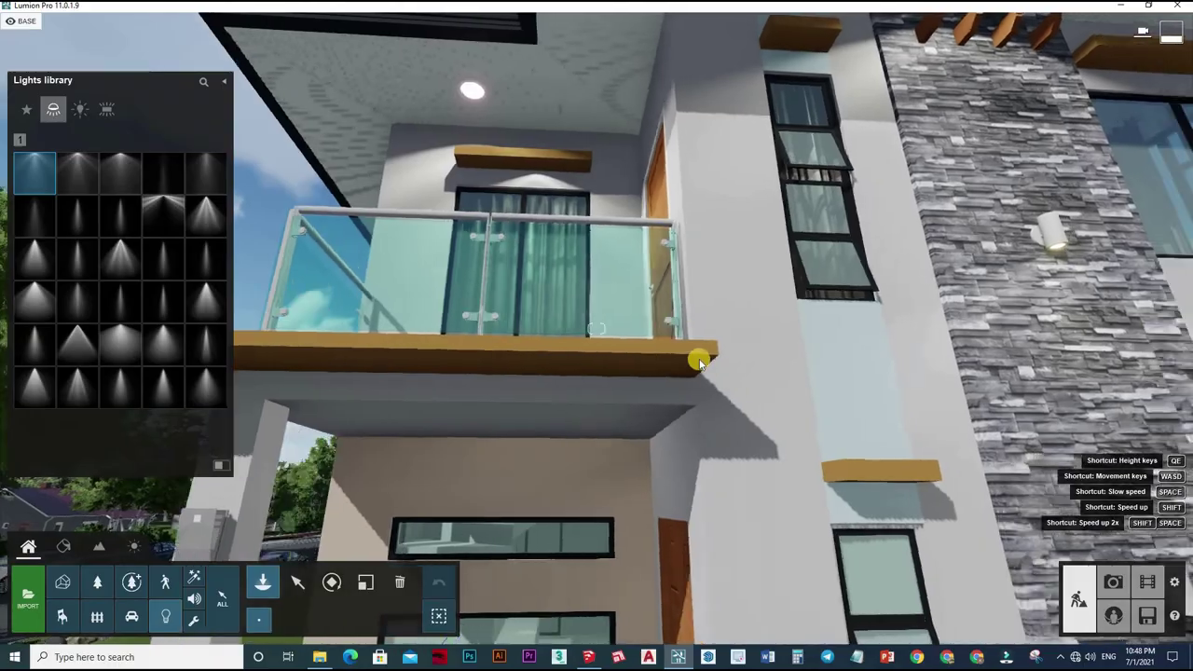
Place the same spotlight at the lower lamp on the stone-clad wall
key(d)
right_drag(699, 362, 612, 231)
key(s)
scroll(611, 229, up, 5)
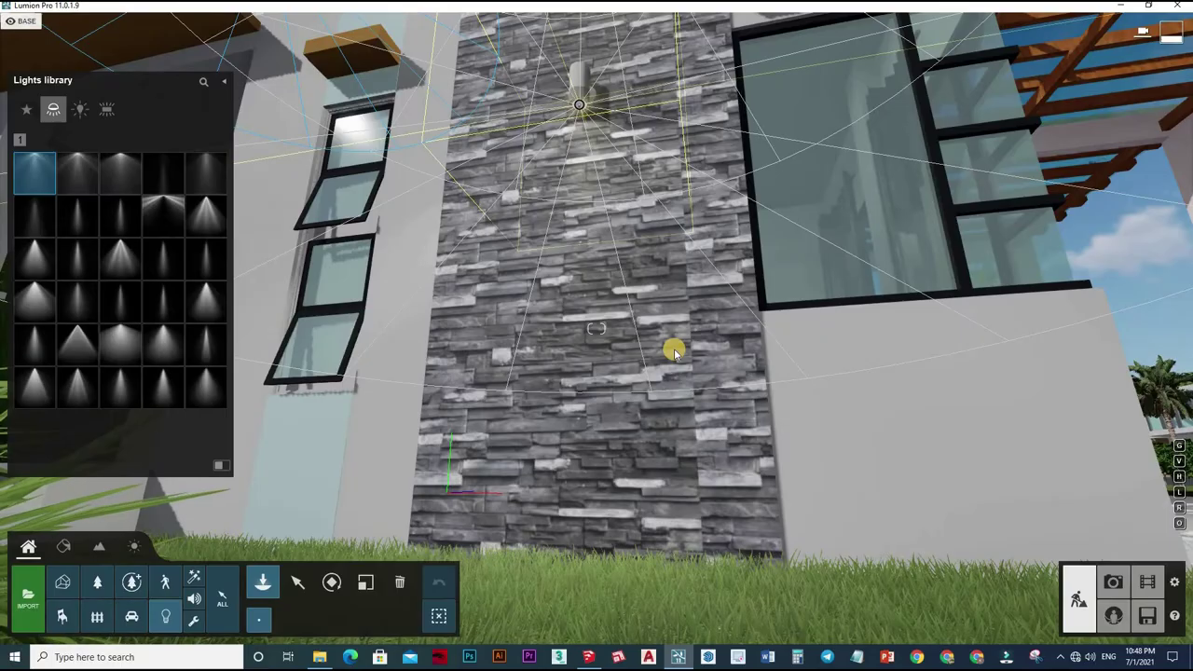
key(w)
key(s)
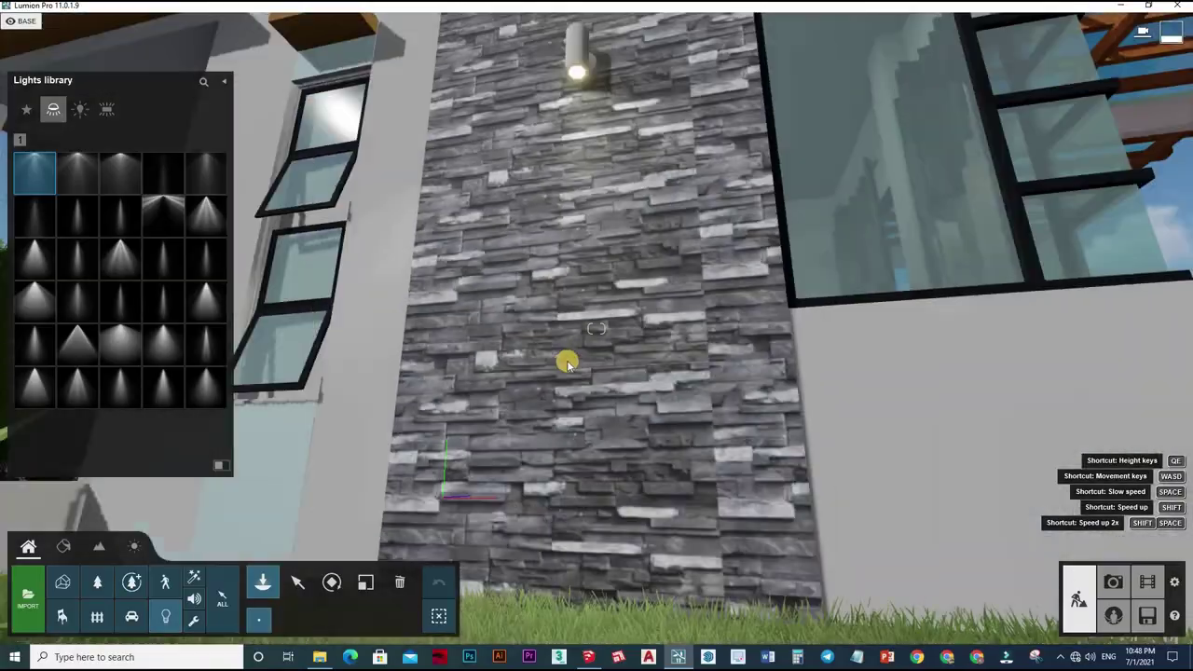
Inspect the lights placed on the stone wall and soffit, viewing the front facade and entrance up close and from farther back
key(a)
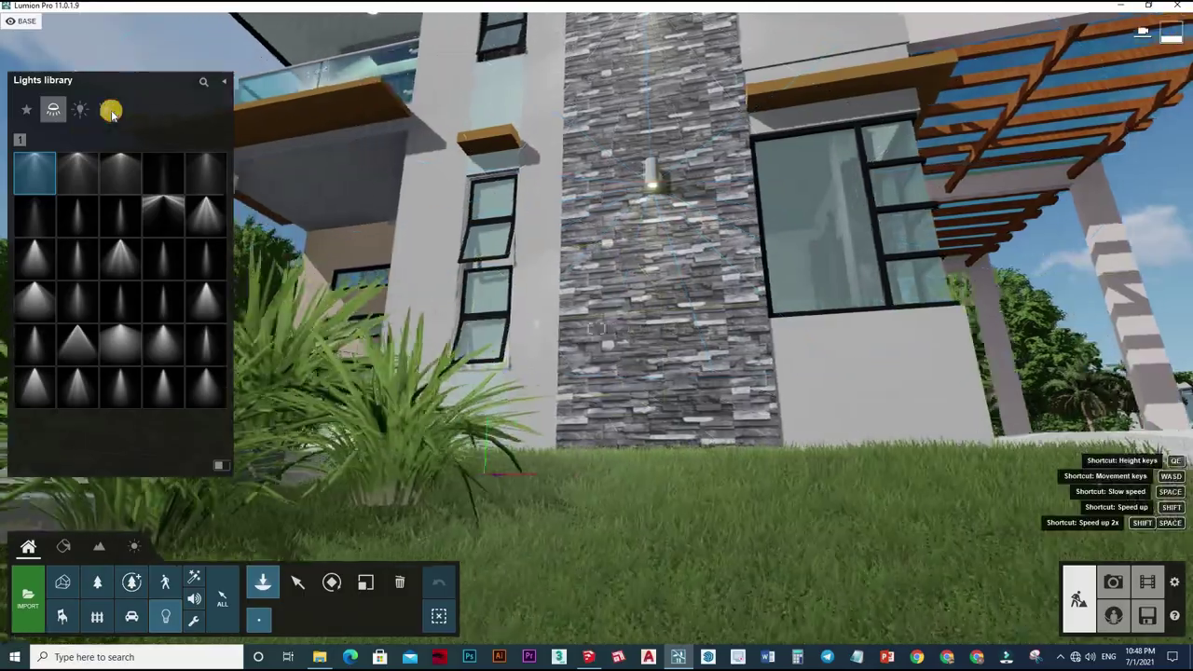
click(81, 110)
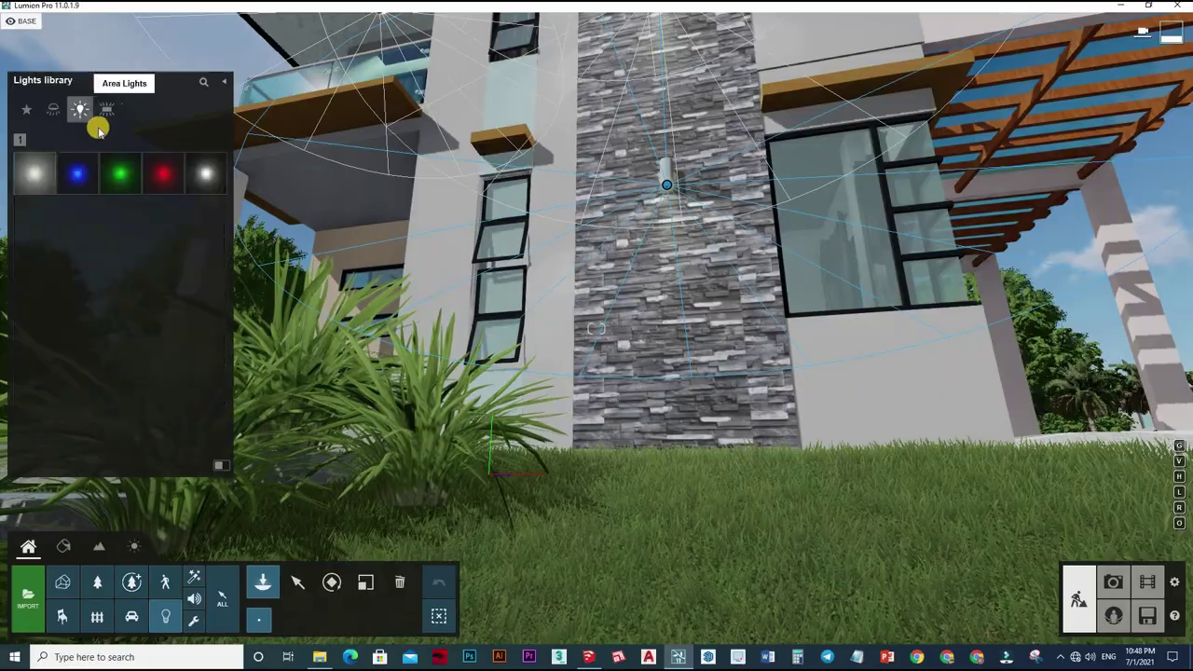
click(53, 109)
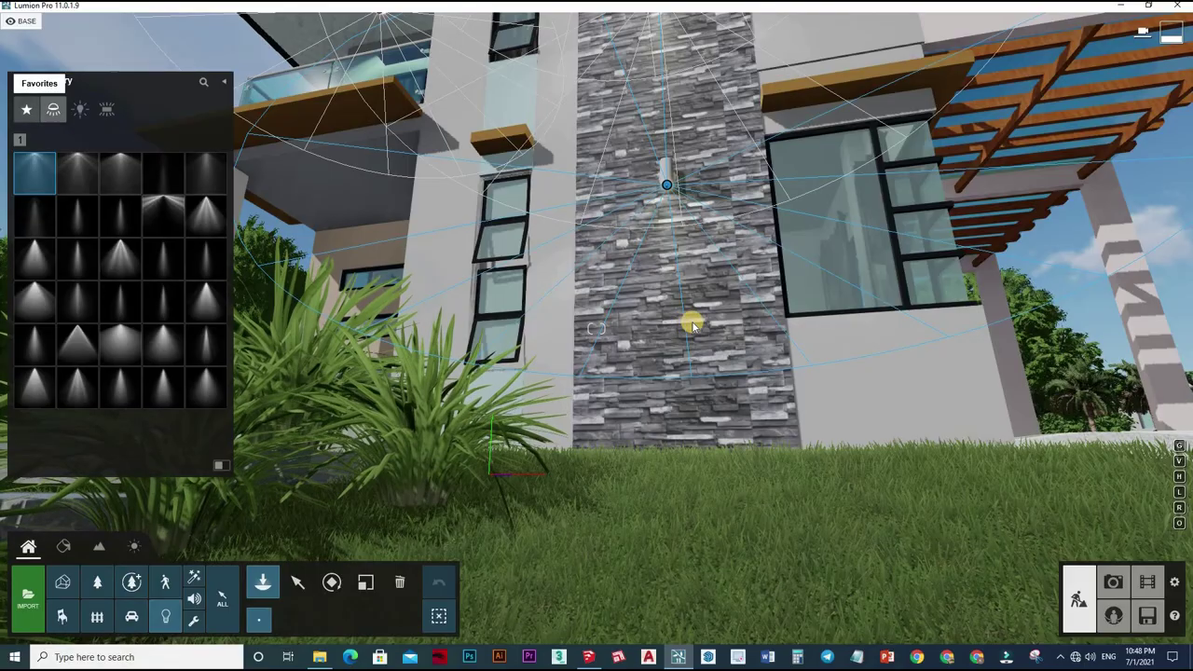
key(a)
key(w)
right_drag(719, 294, 719, 295)
key(e)
key(q)
key(s)
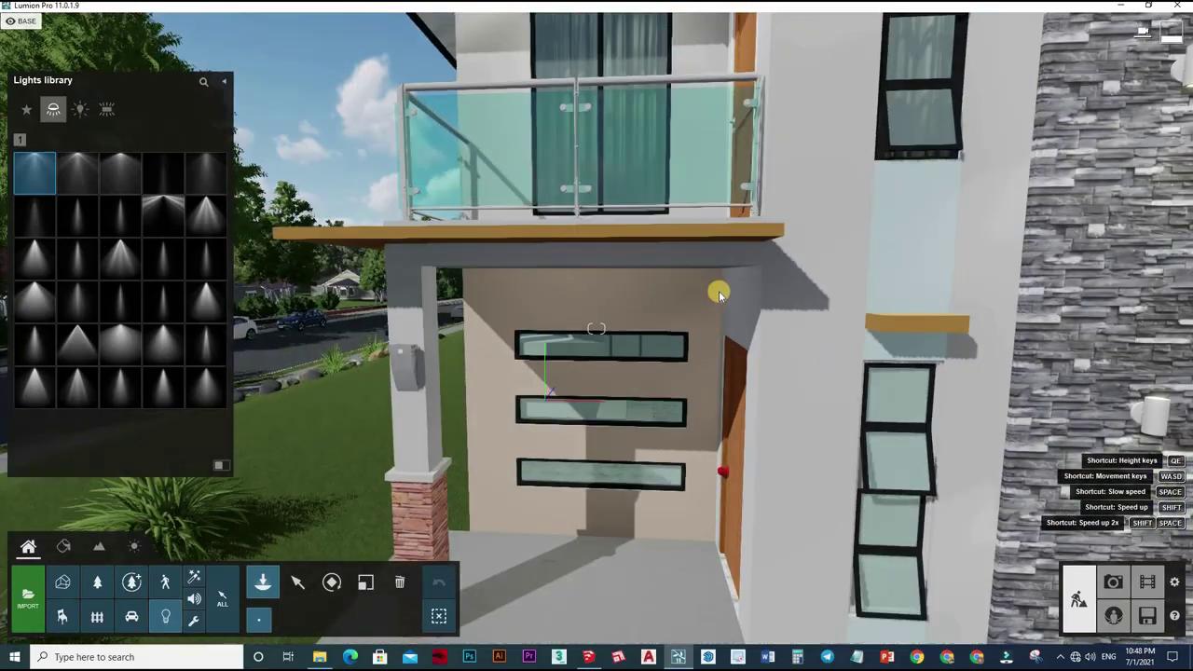
key(s)
key(a)
right_drag(767, 347, 768, 350)
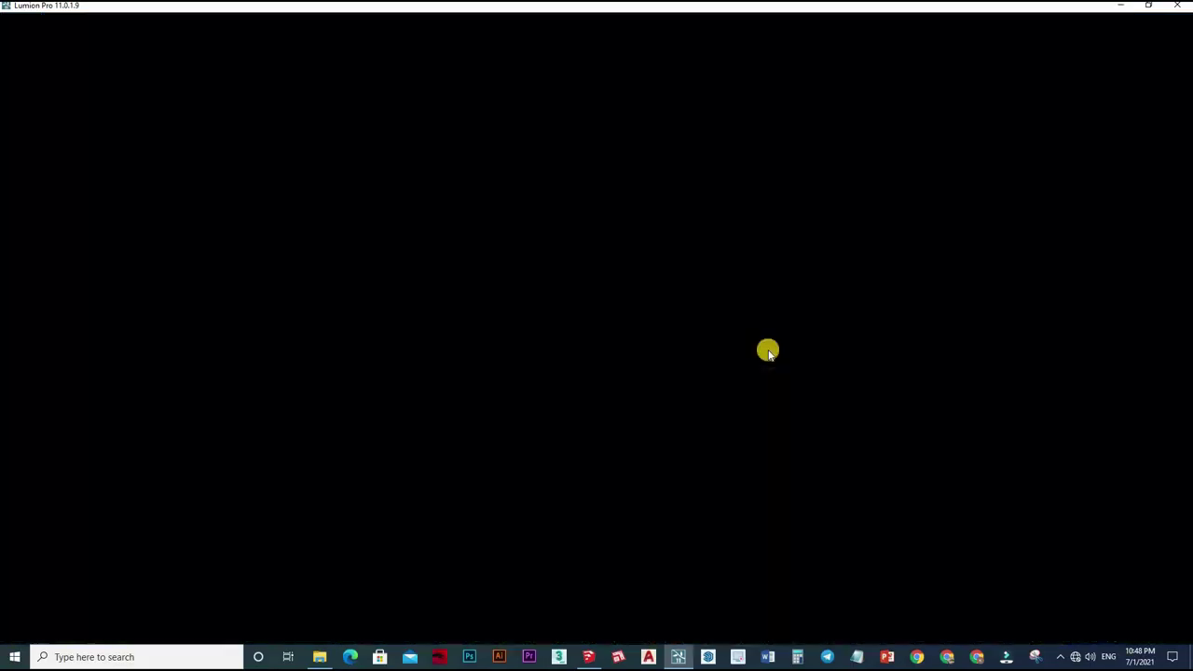
key(d)
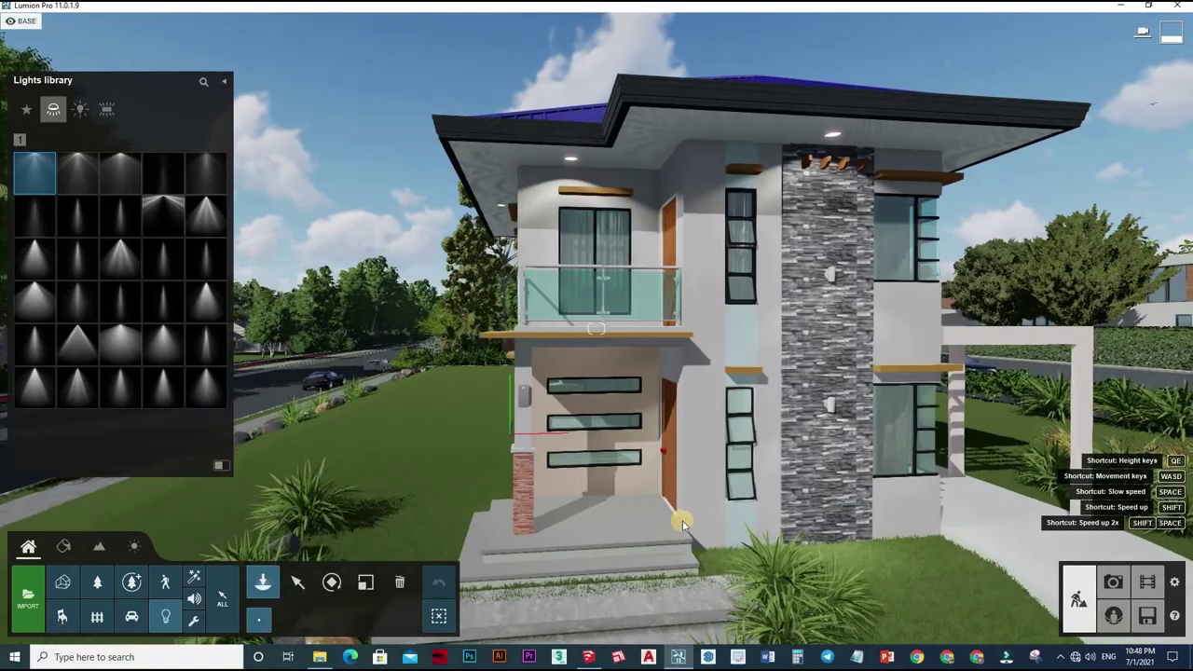
key(w)
click(114, 304)
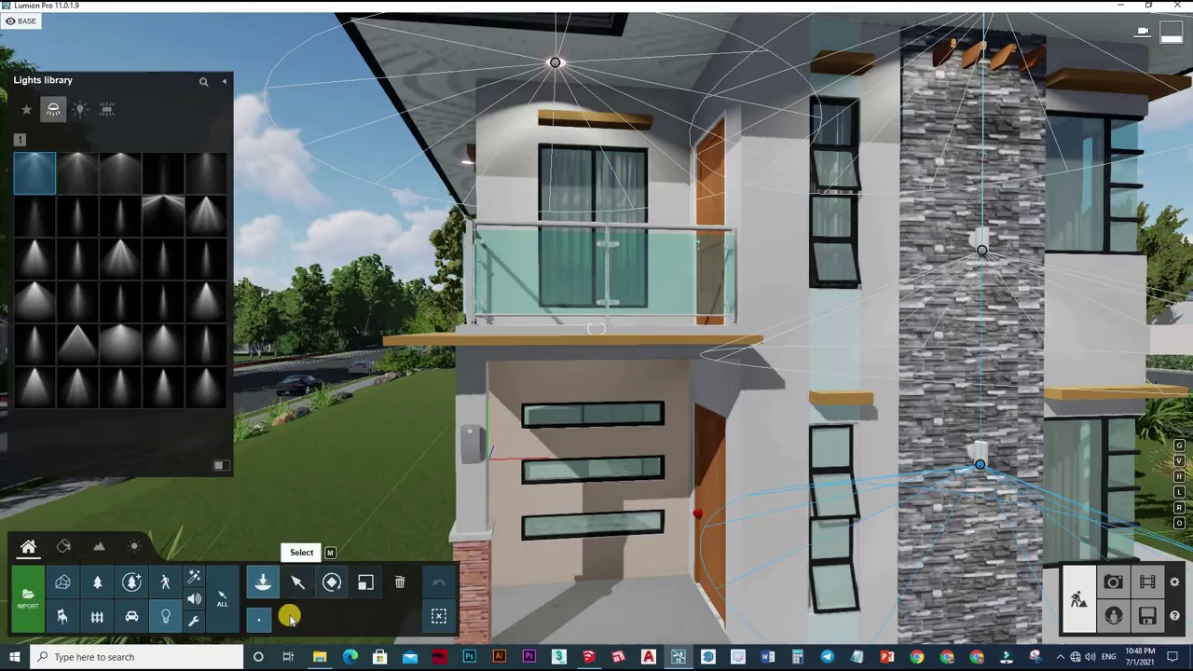
click(297, 581)
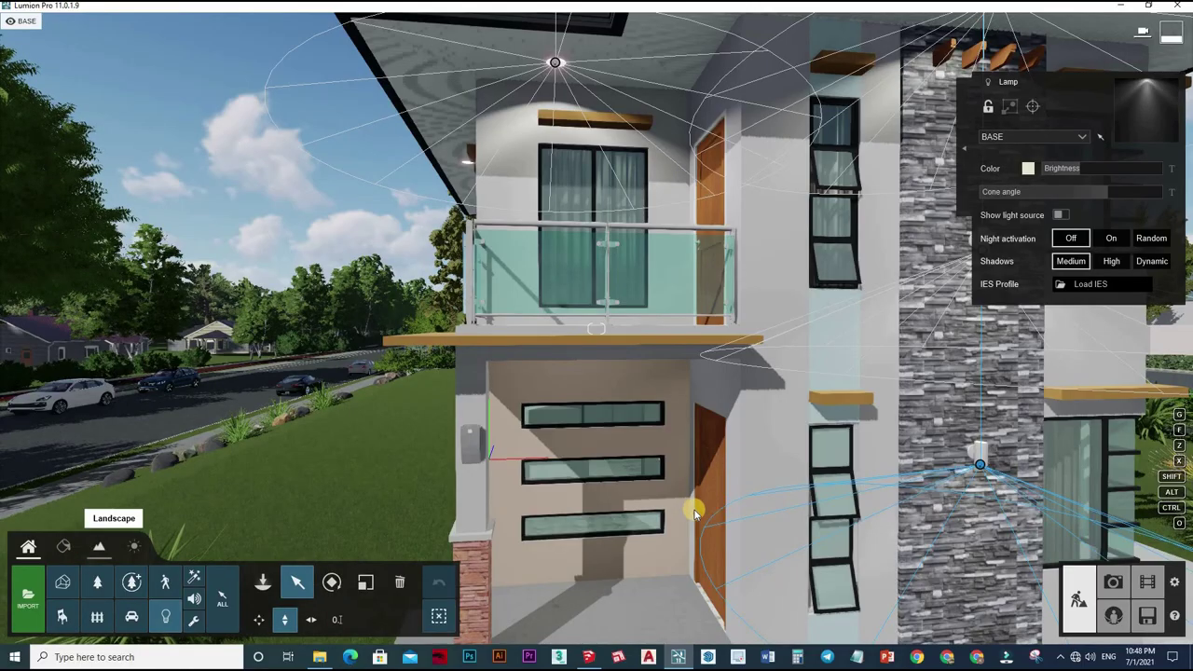
Assign the outdoor metal material Polii Metal StainlessSteelCast 002 2K to the front door's red knob
click(63, 547)
click(696, 514)
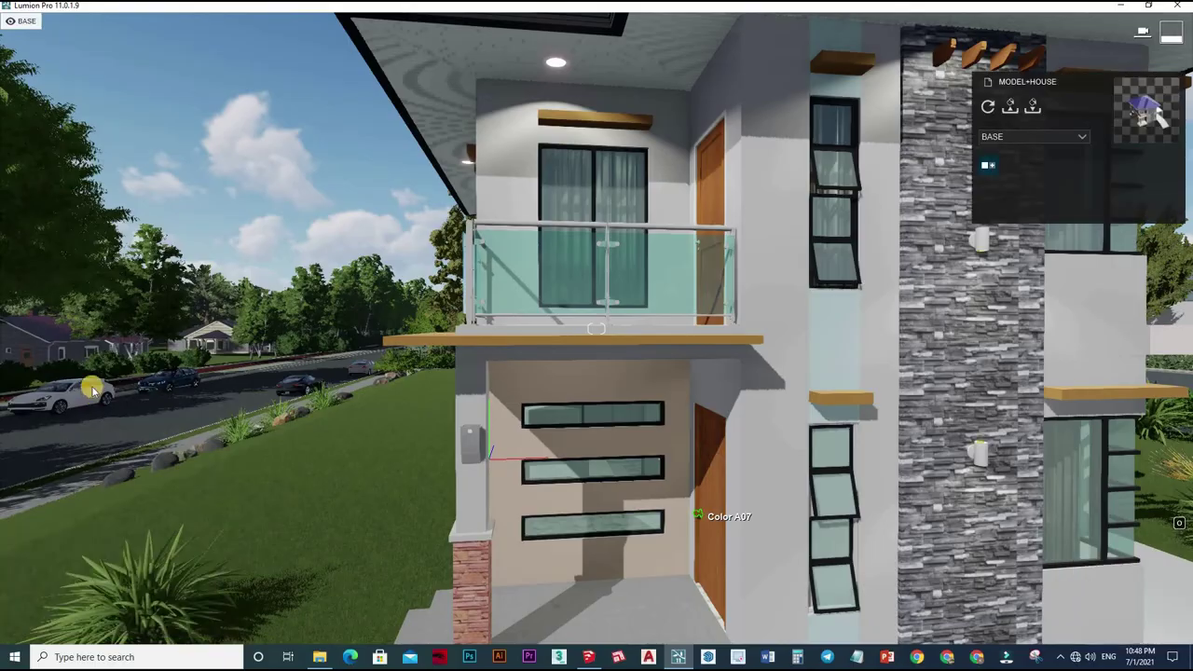
click(559, 494)
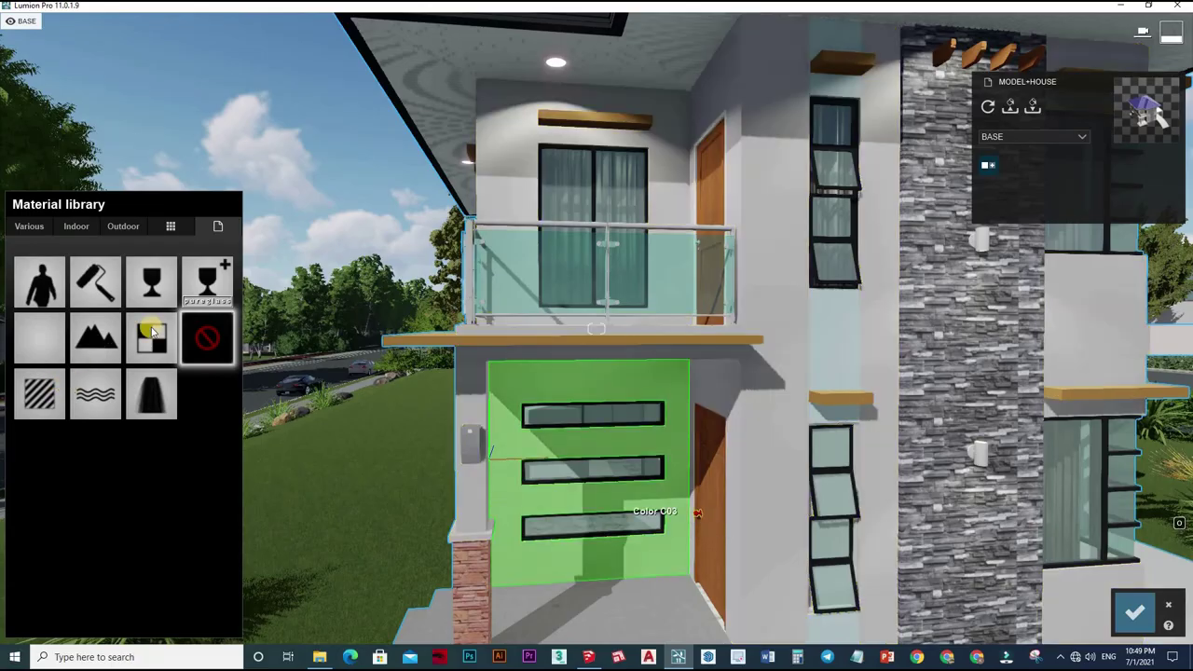
click(119, 293)
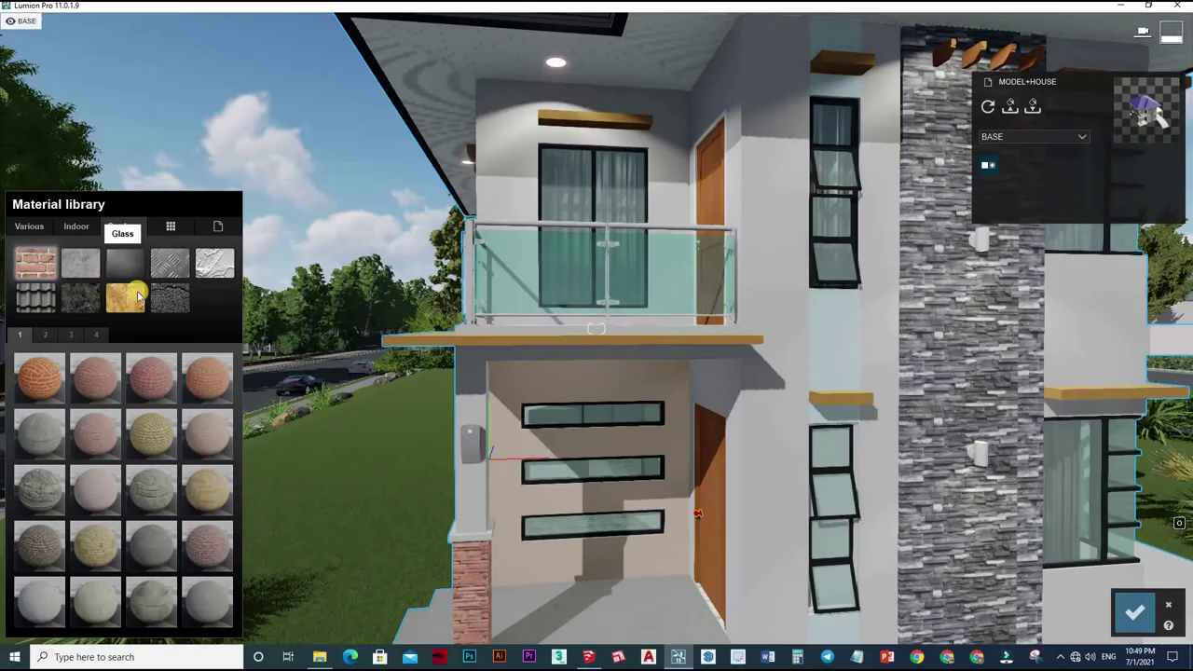
click(171, 292)
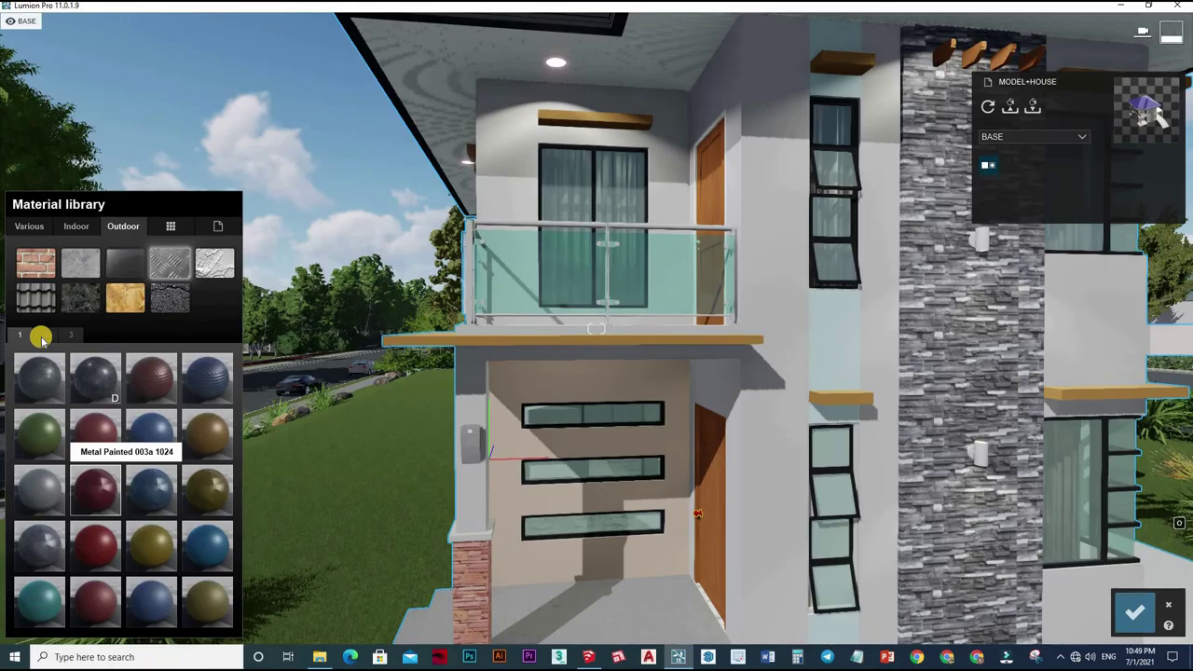
click(70, 333)
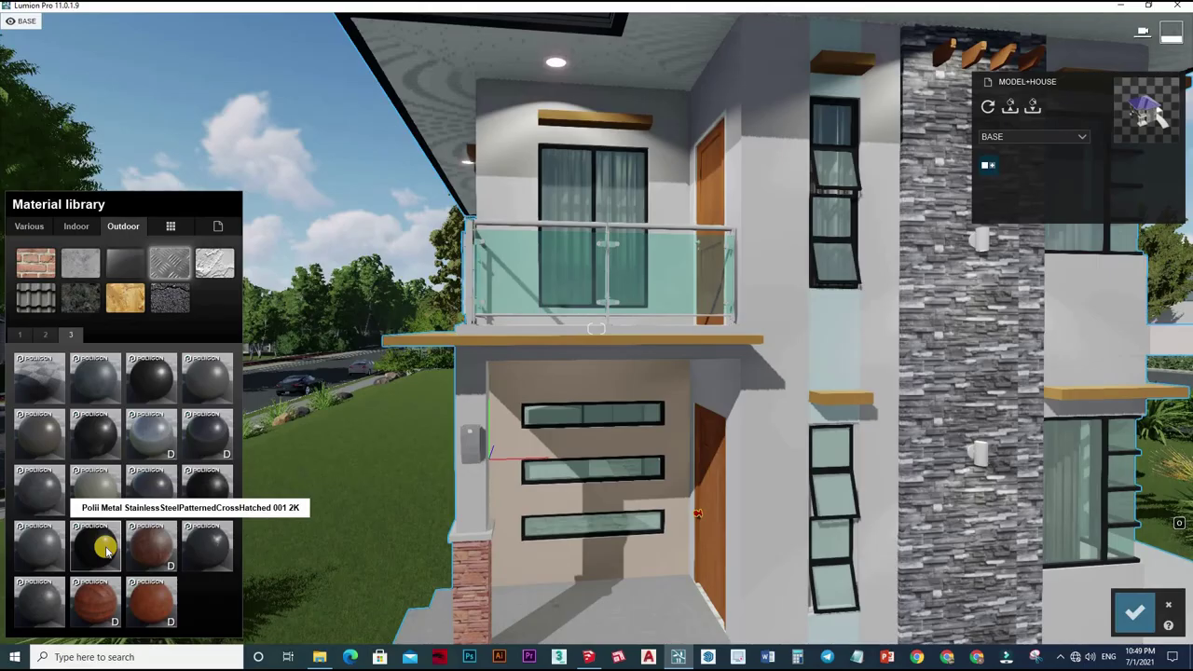
click(105, 554)
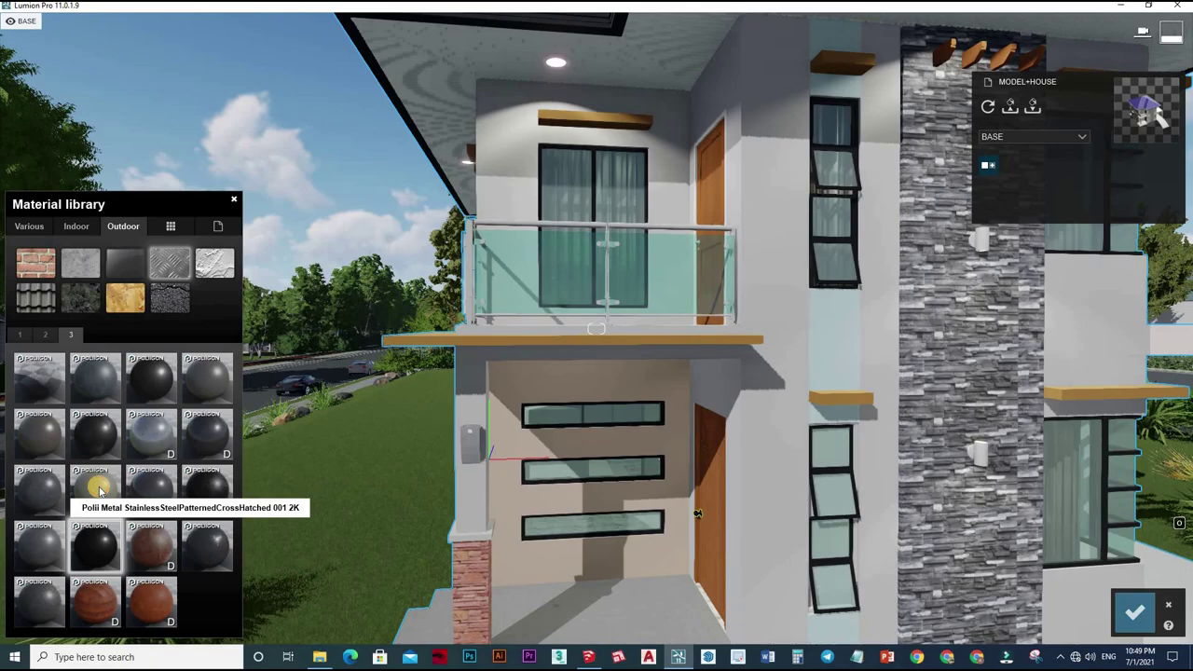
click(100, 509)
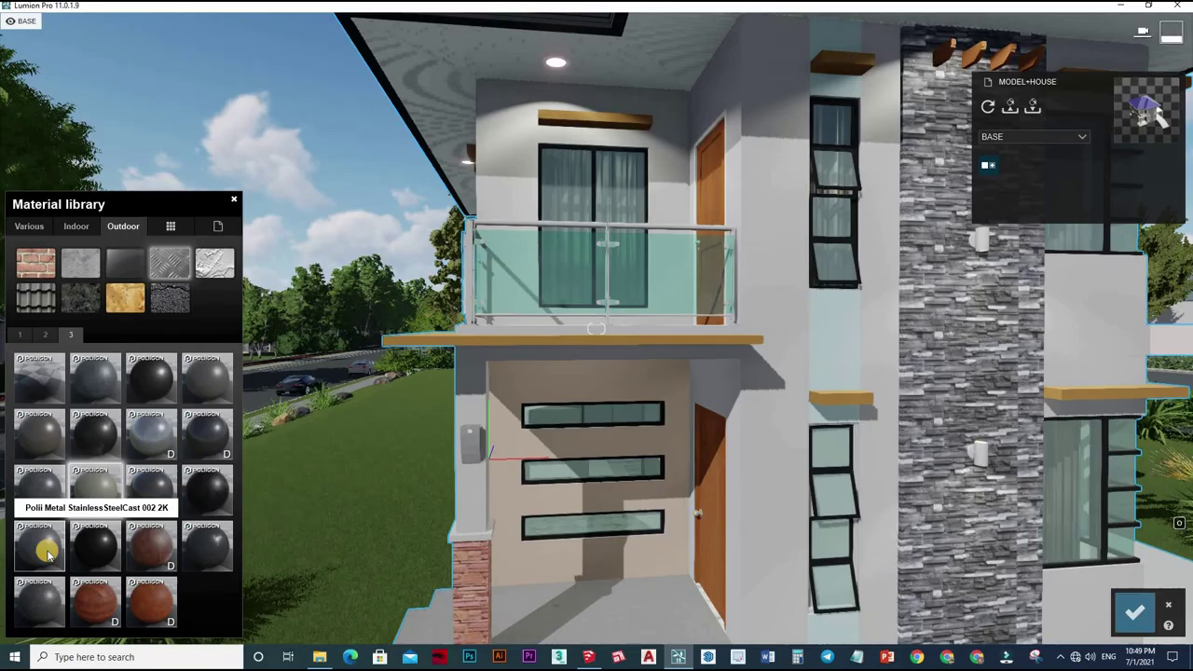
click(49, 552)
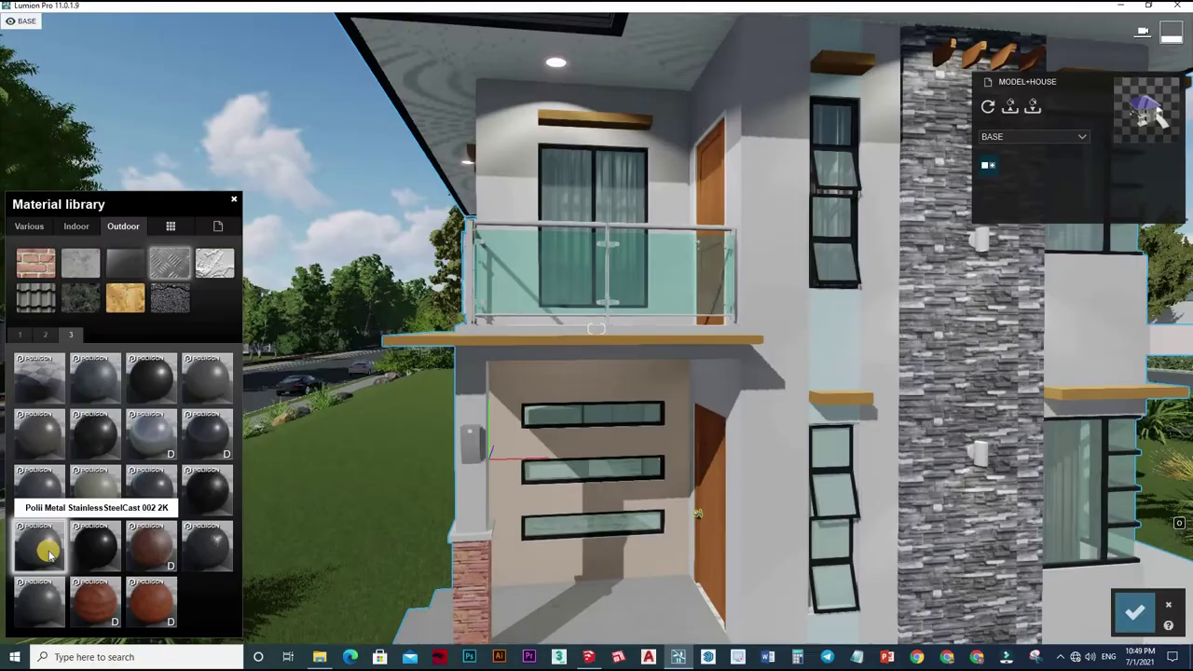
click(88, 553)
Lower the gloss and relief of the door knob's stainless steel material and save the changes
drag(48, 426, 36, 427)
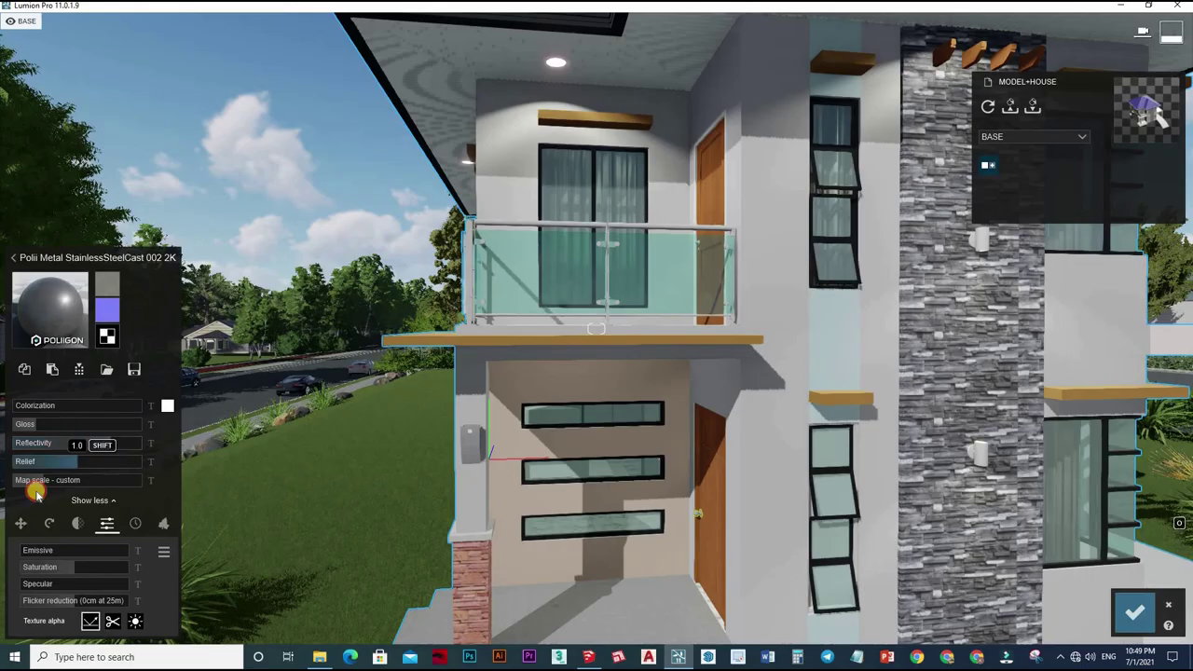
drag(35, 491, 44, 466)
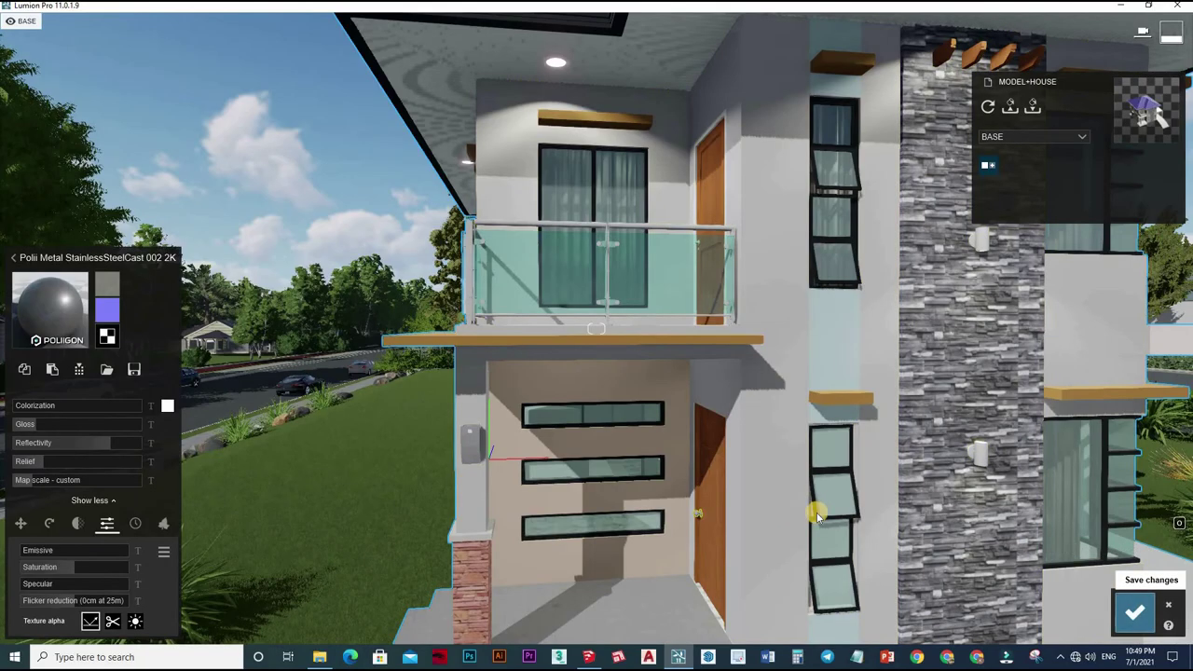
click(1133, 611)
Give the window frames Polii Metal StainlessSteelPatternedCrossHatched 001 2K with low gloss and reduced reflectivity and relief, and save the changes
click(251, 419)
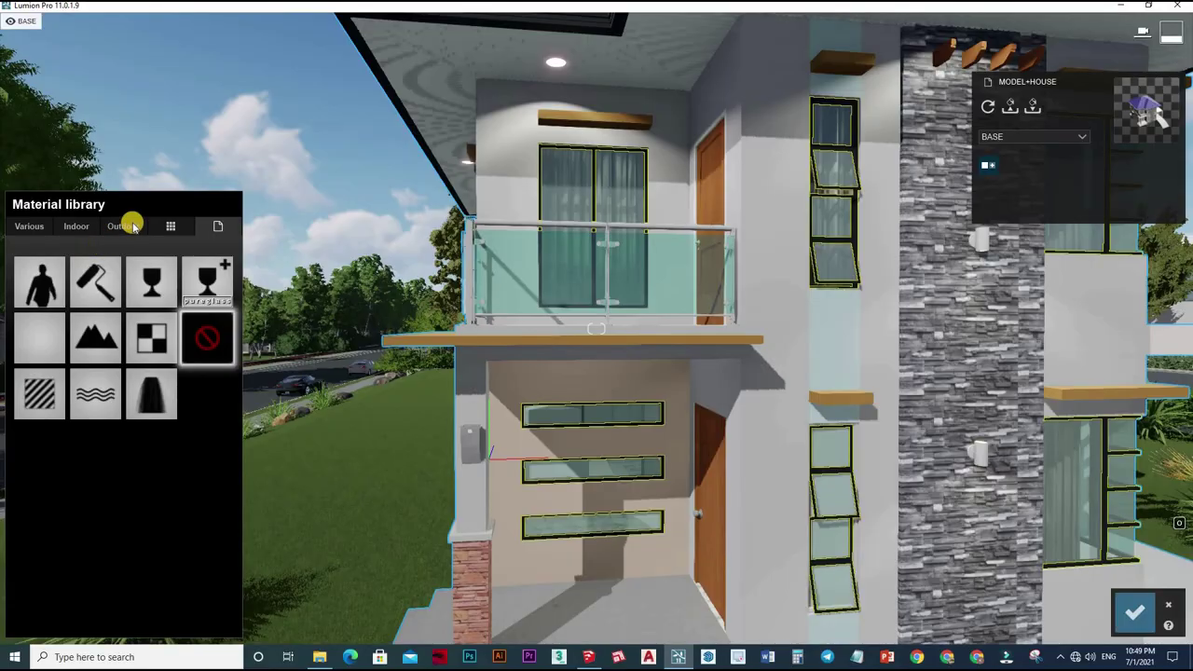
click(171, 269)
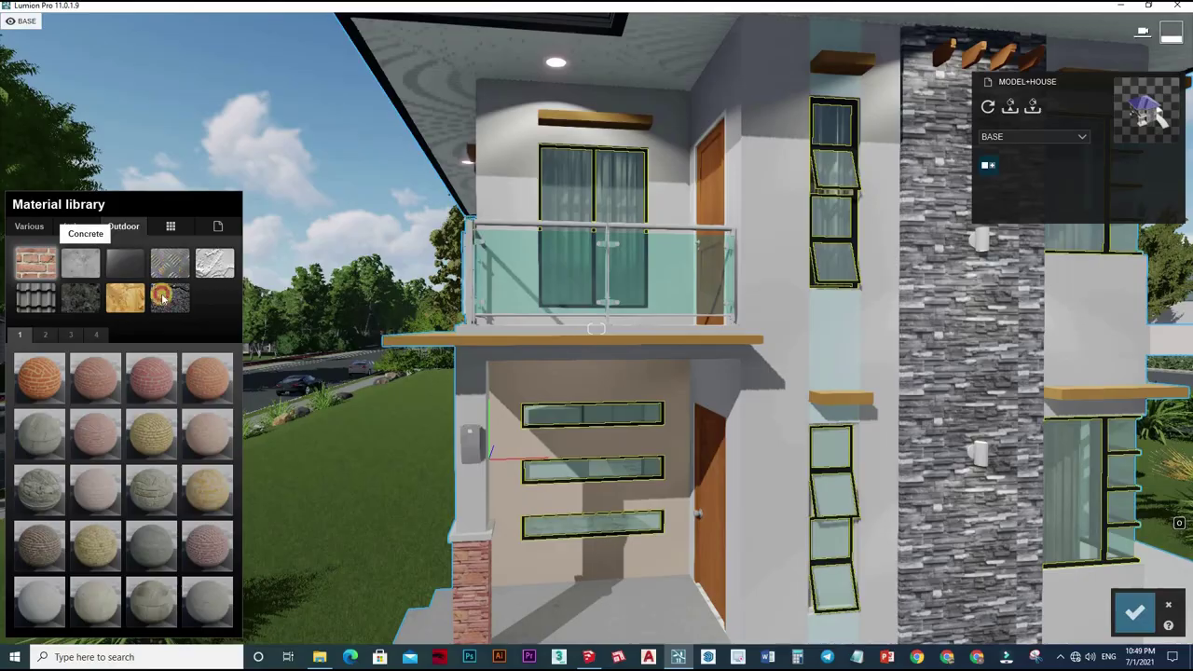
click(70, 335)
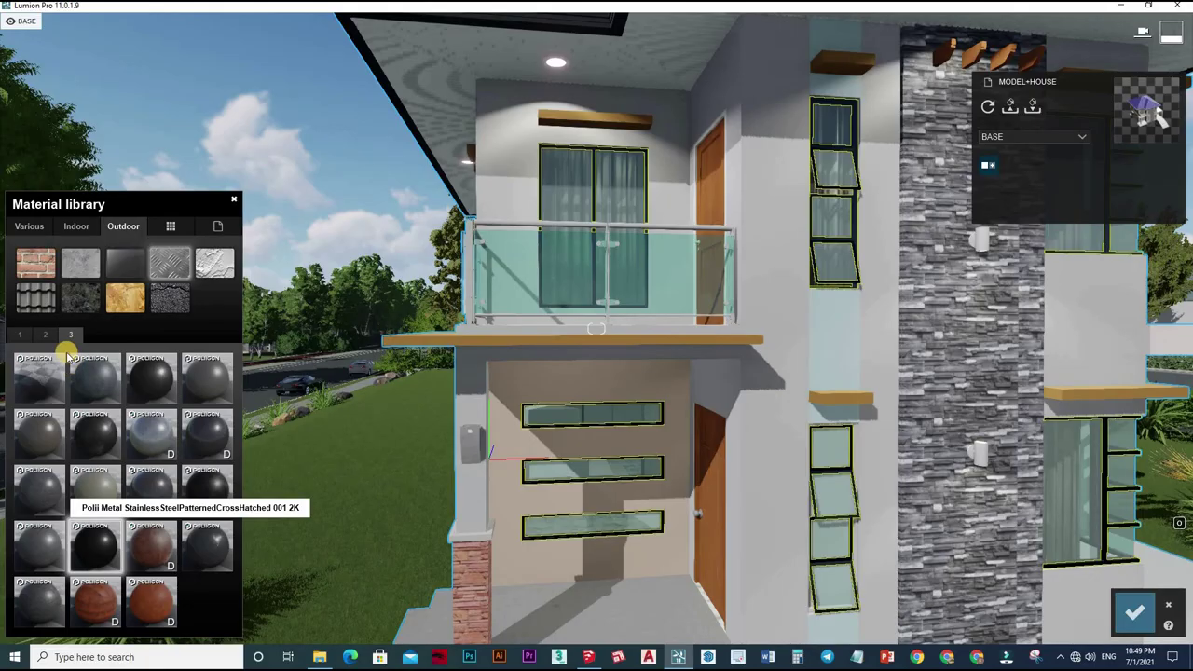
click(72, 357)
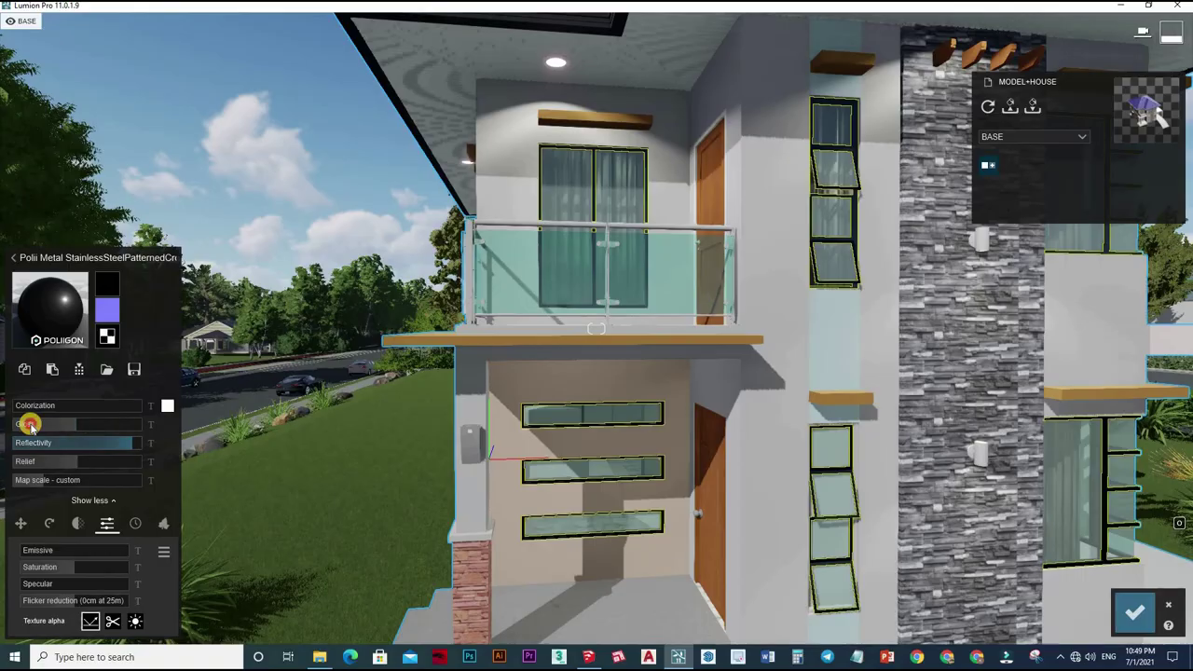
click(29, 424)
click(102, 445)
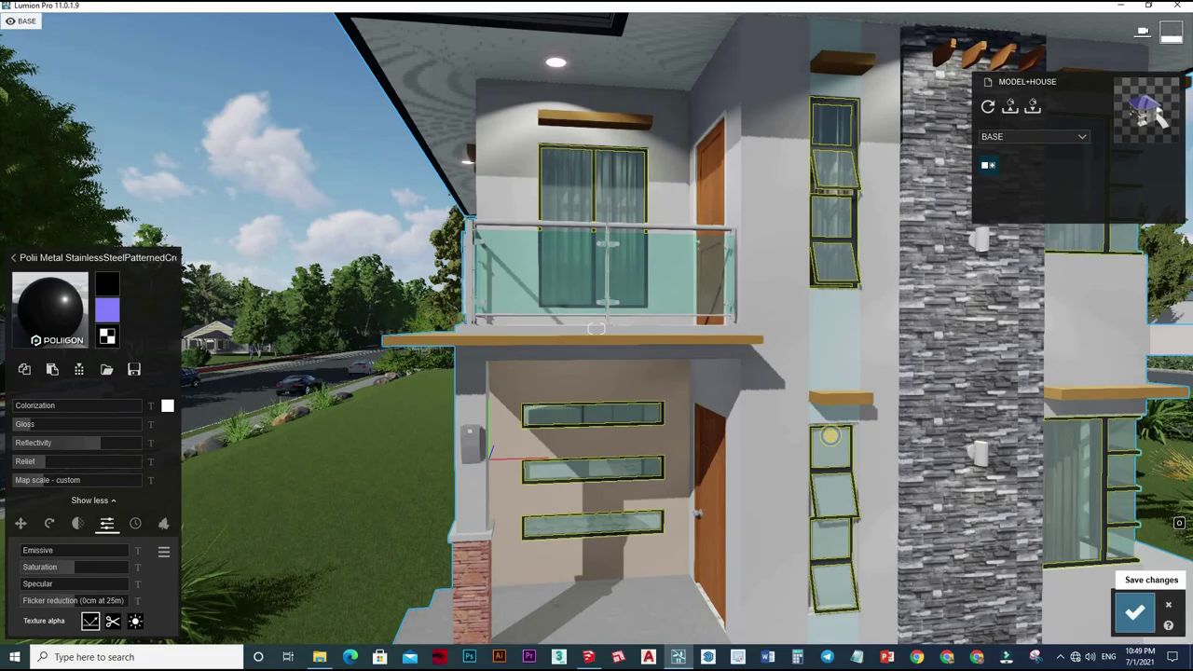
click(1137, 620)
Preview the house from the saved camera of photo 5 in Photo mode and return to Build mode
right_drag(805, 457, 1116, 577)
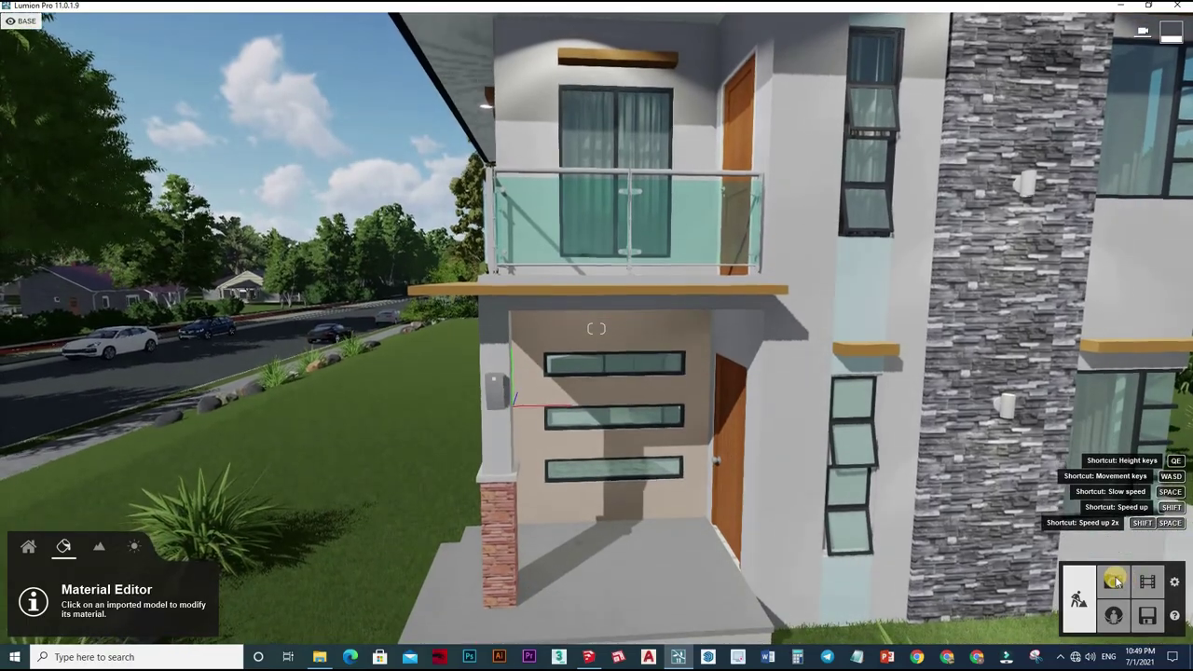
click(1113, 582)
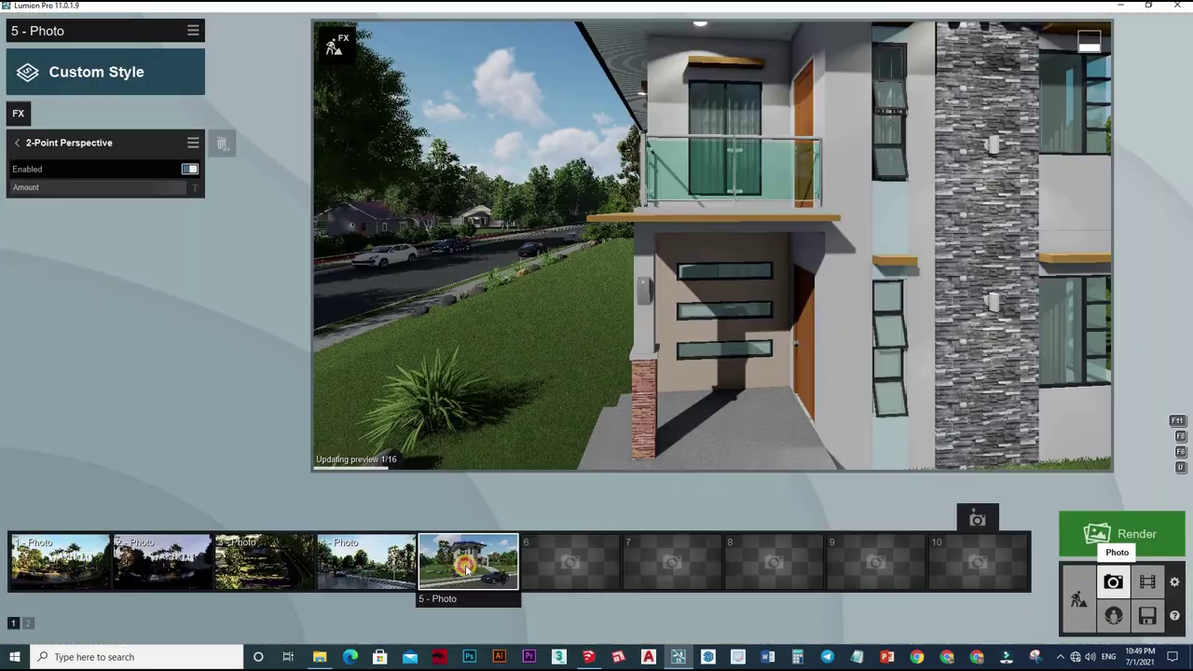
click(468, 560)
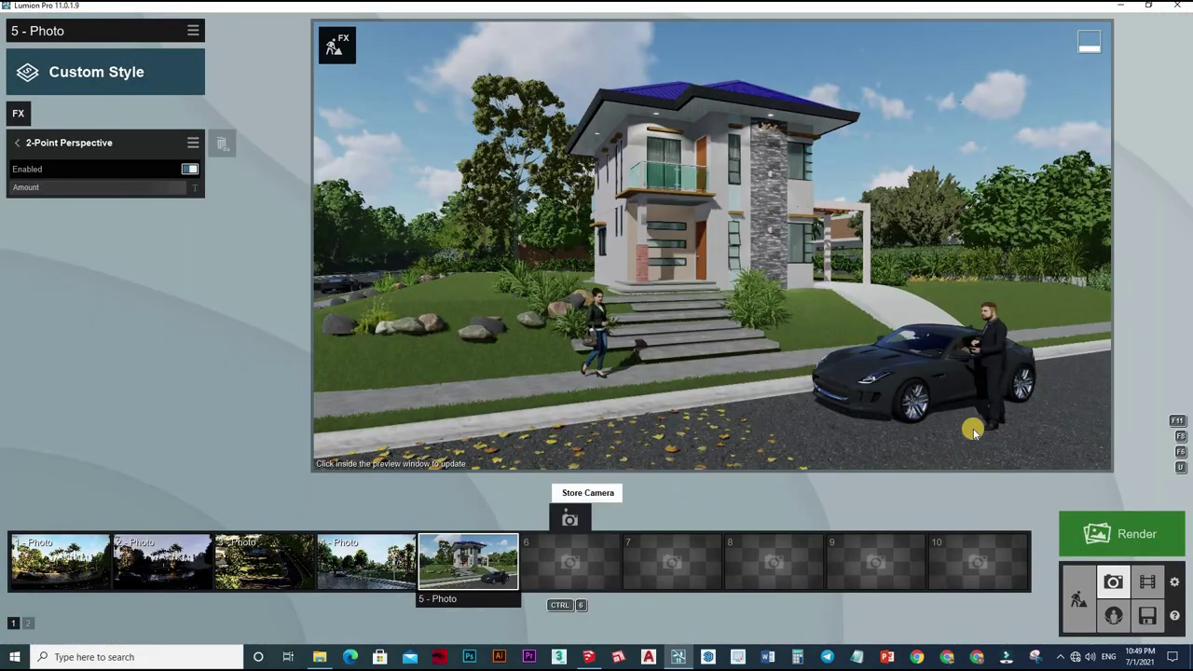
click(1086, 427)
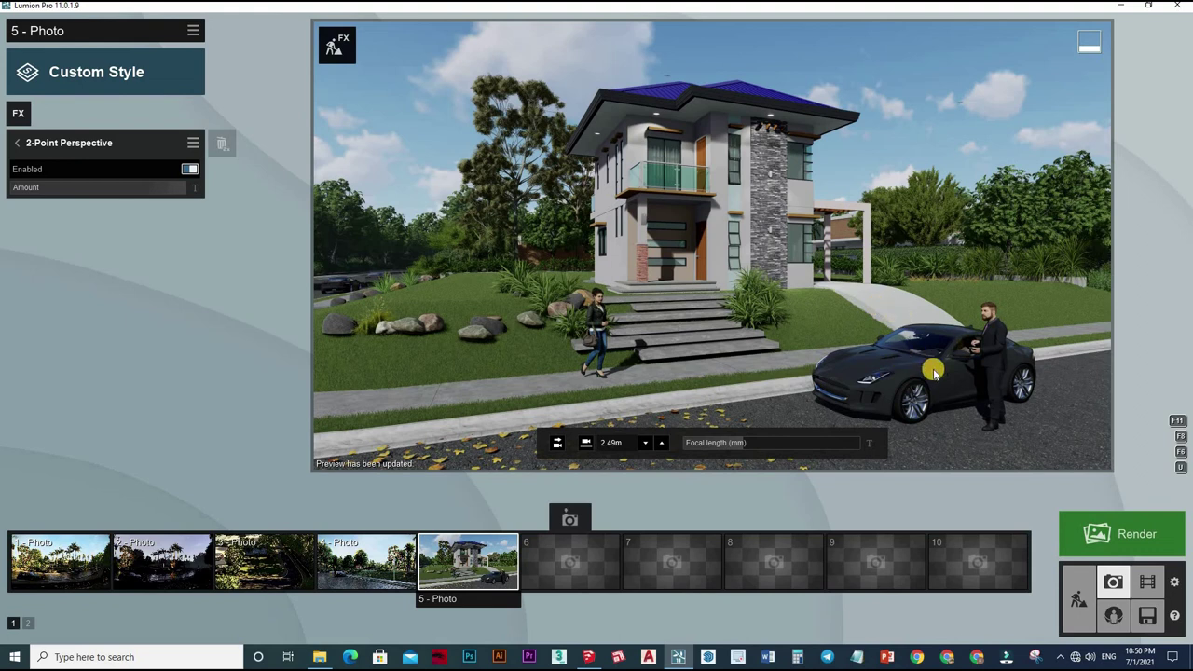
click(1079, 599)
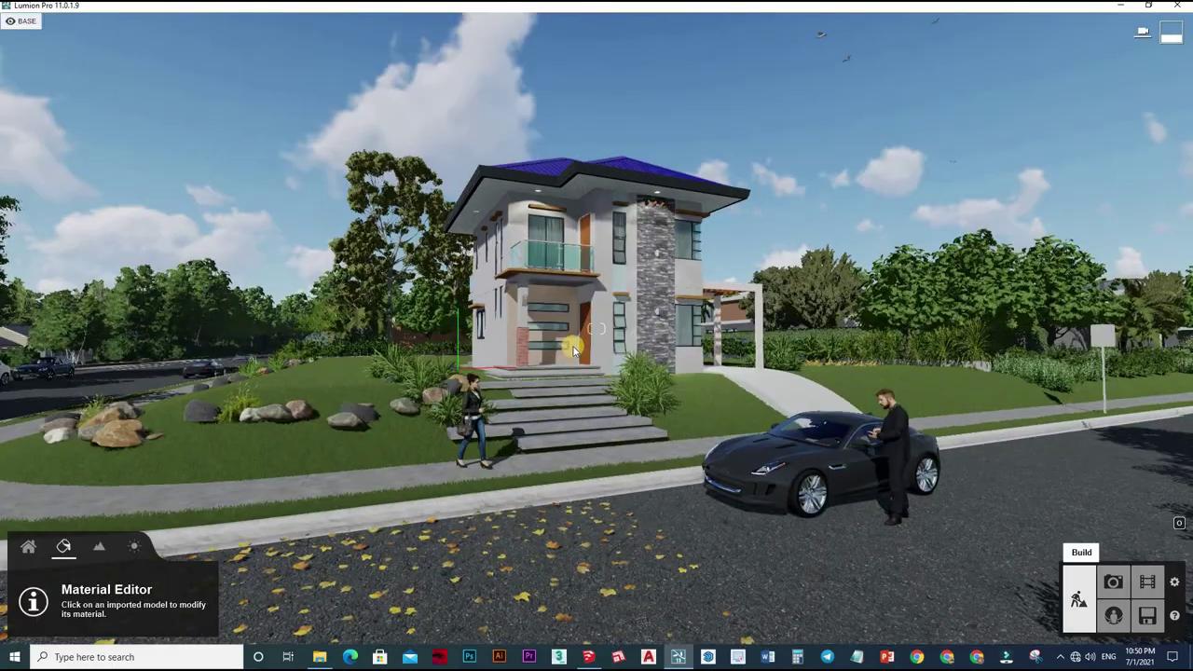
Apply a dark grey veined marble from the indoor materials to the beige wall at the front entrance
click(642, 363)
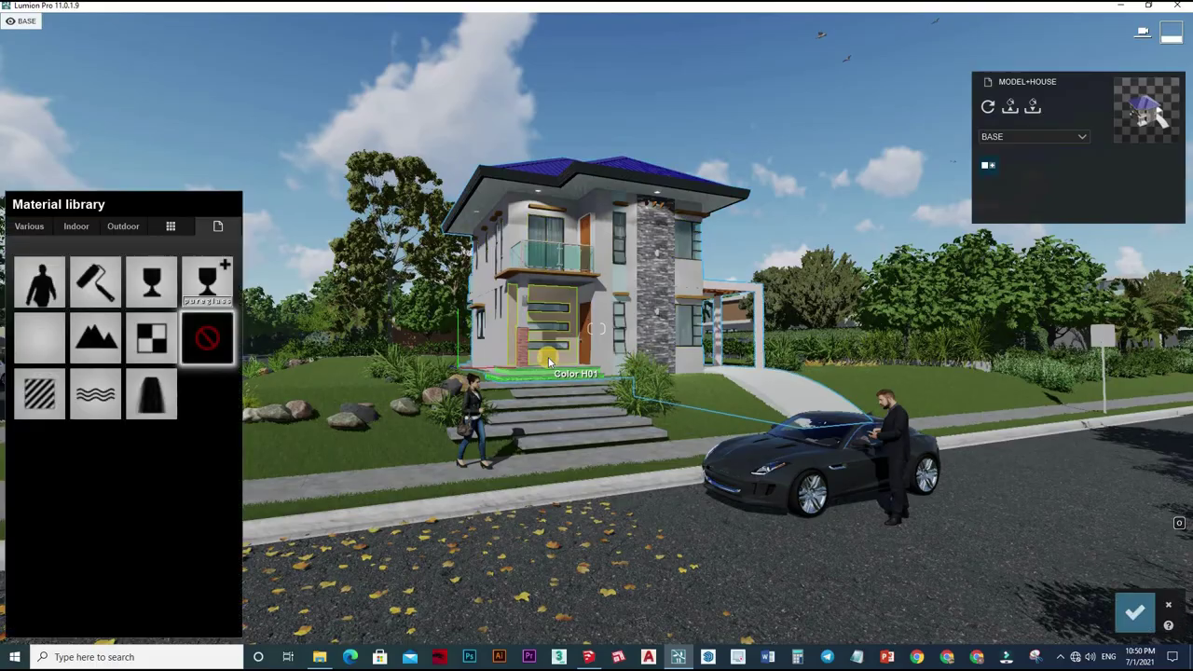
key(w)
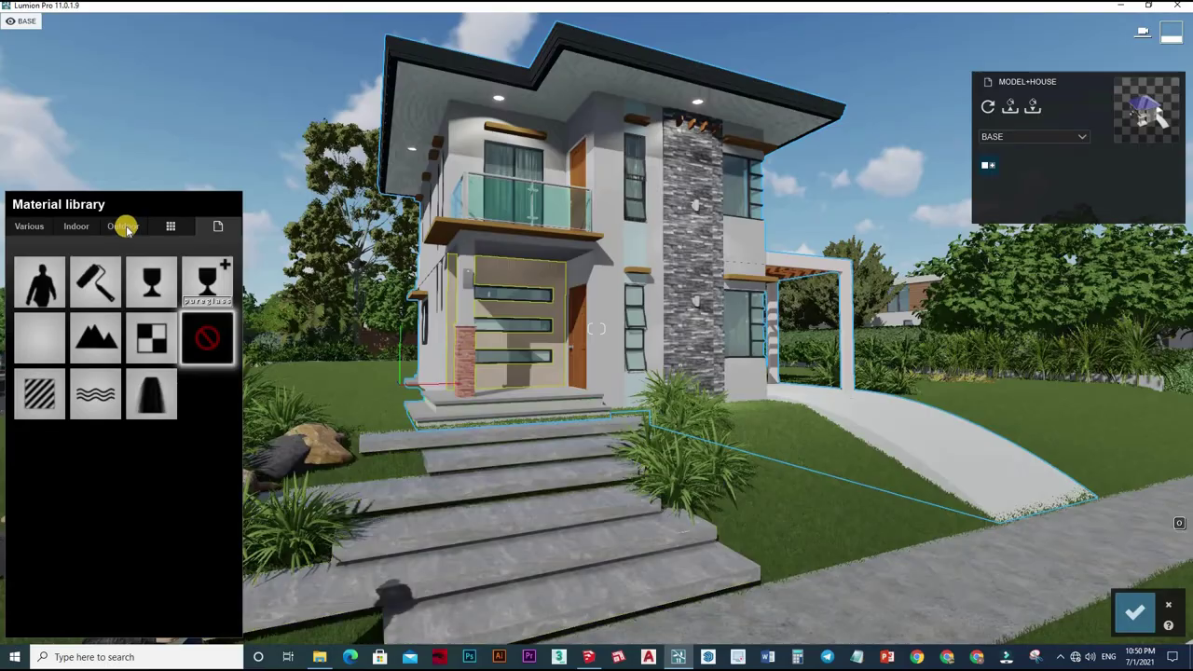
click(121, 228)
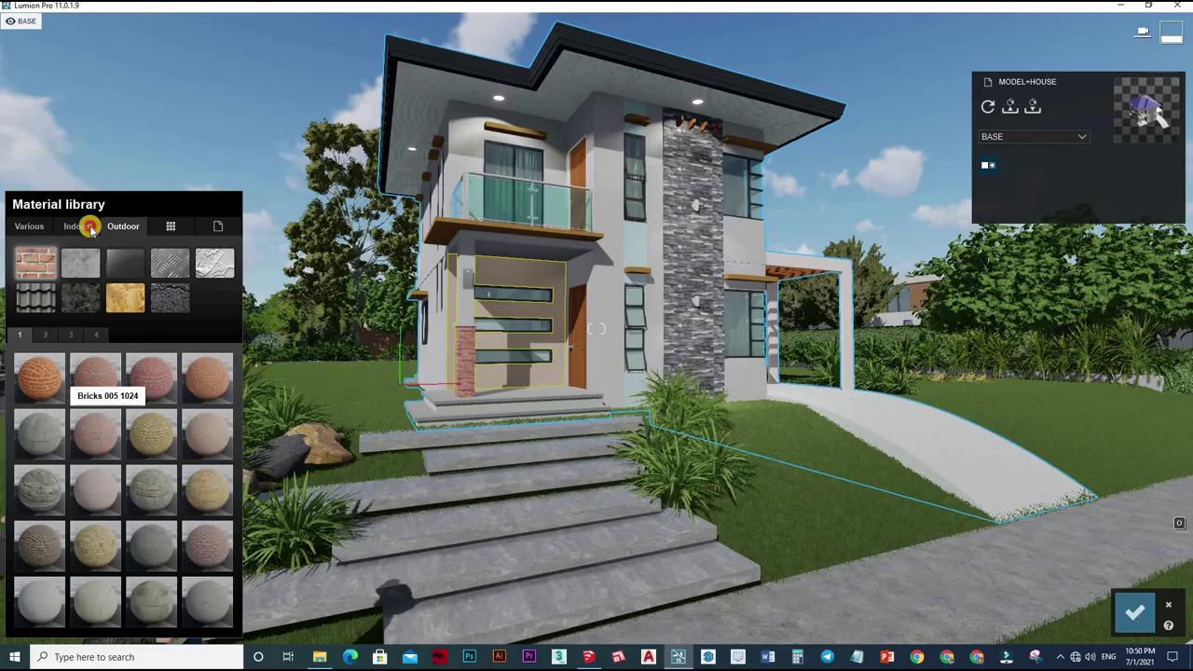
click(79, 228)
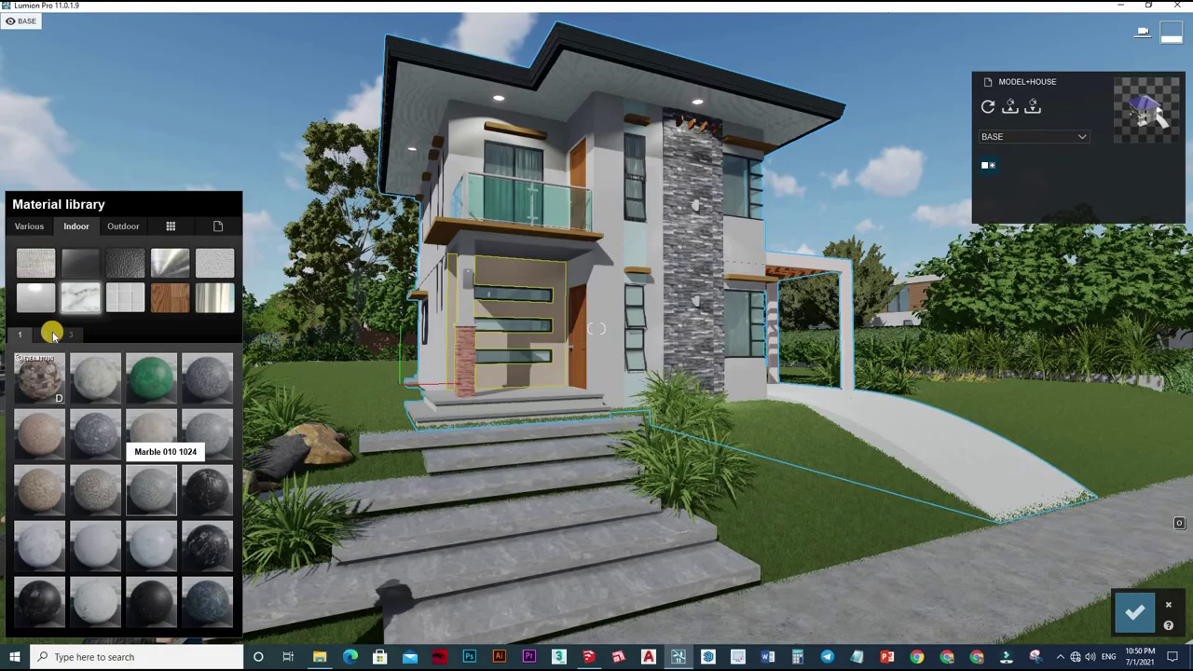
click(71, 335)
click(97, 308)
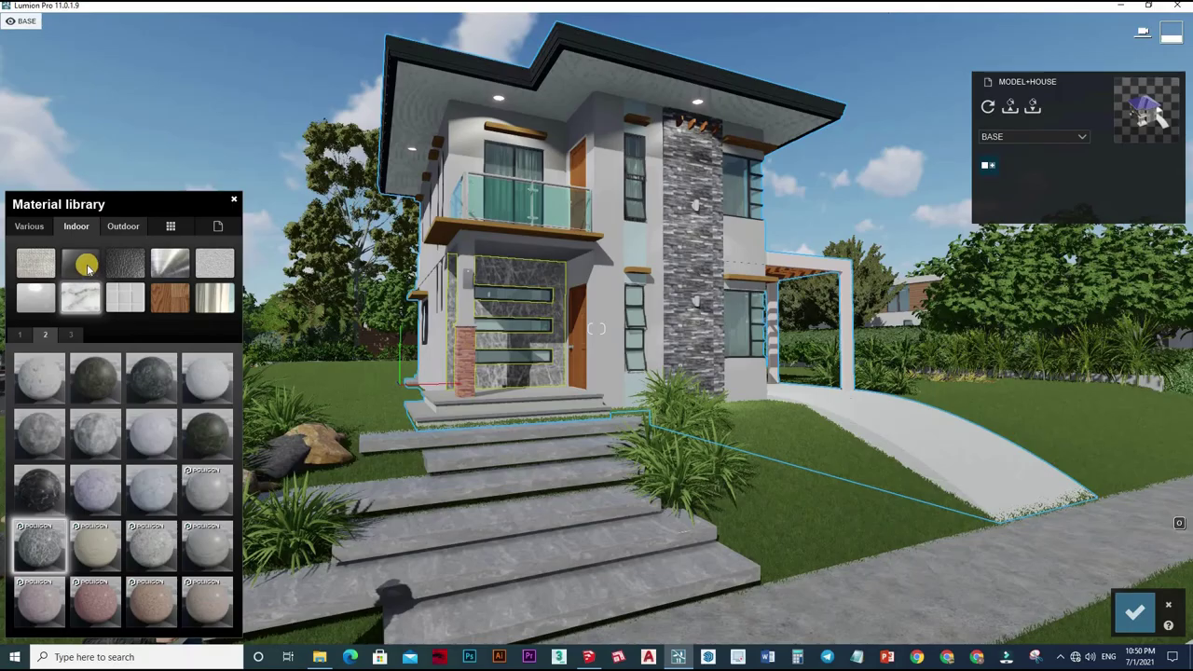
click(123, 226)
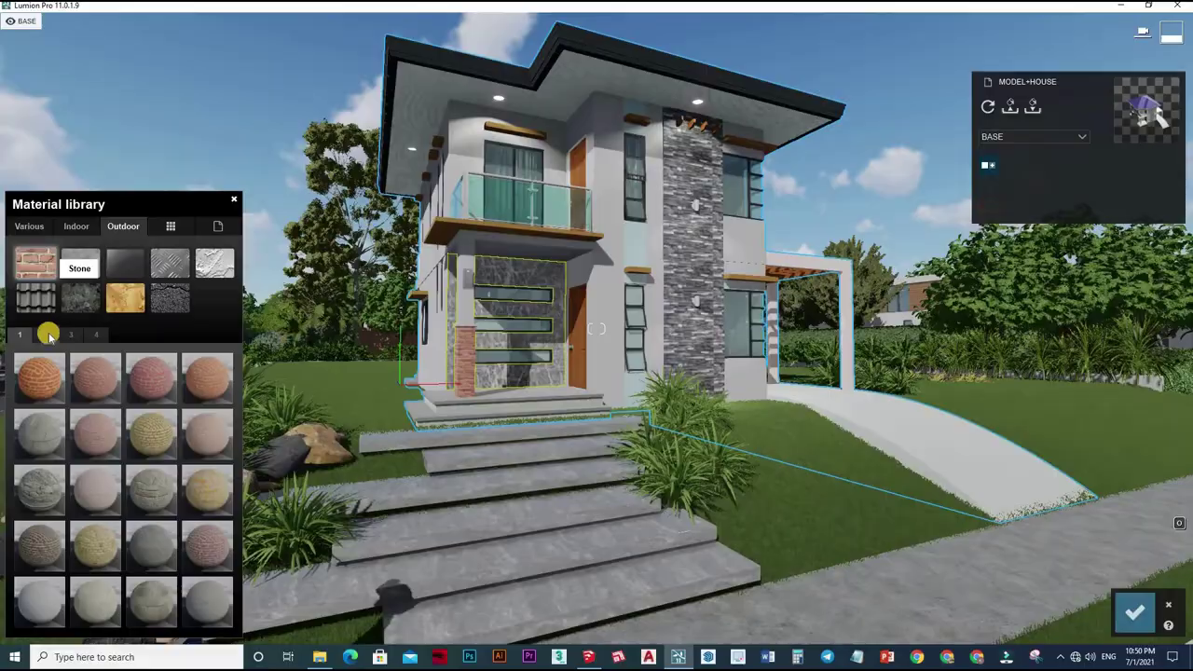
click(81, 296)
click(74, 334)
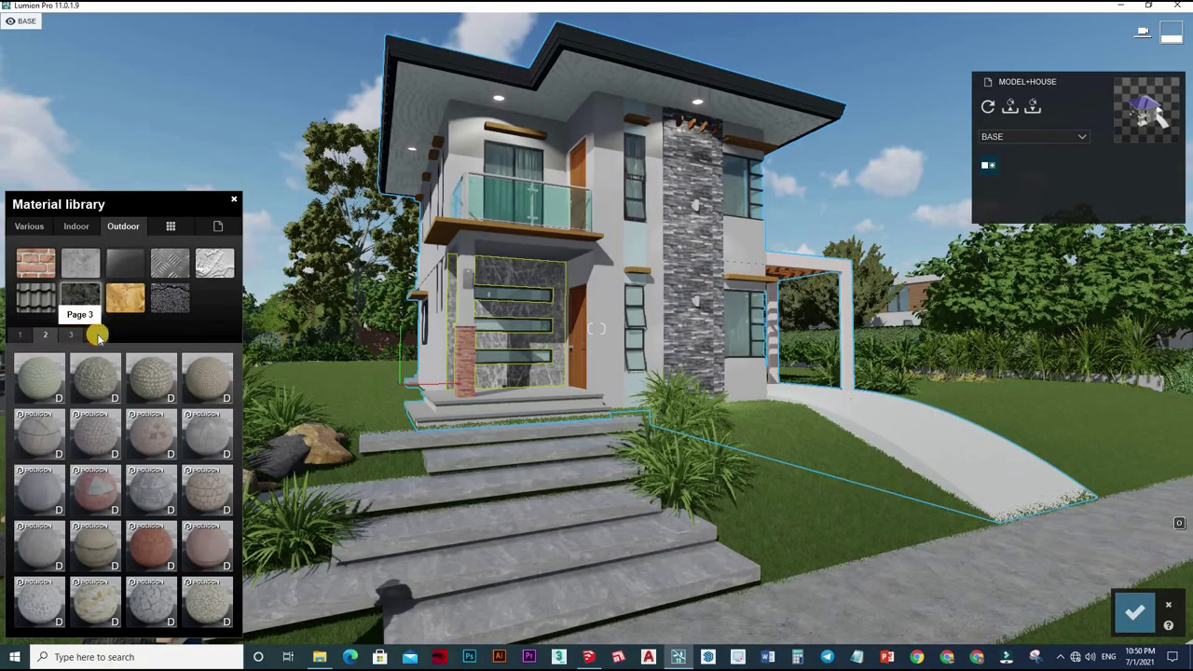
click(97, 331)
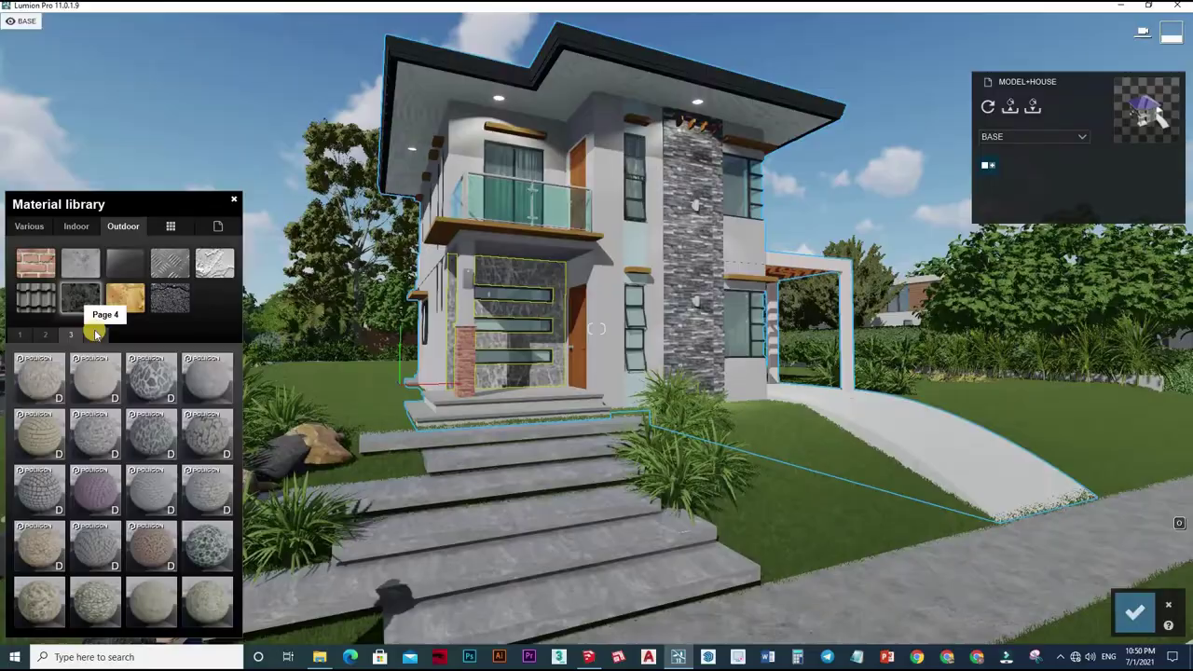
click(103, 444)
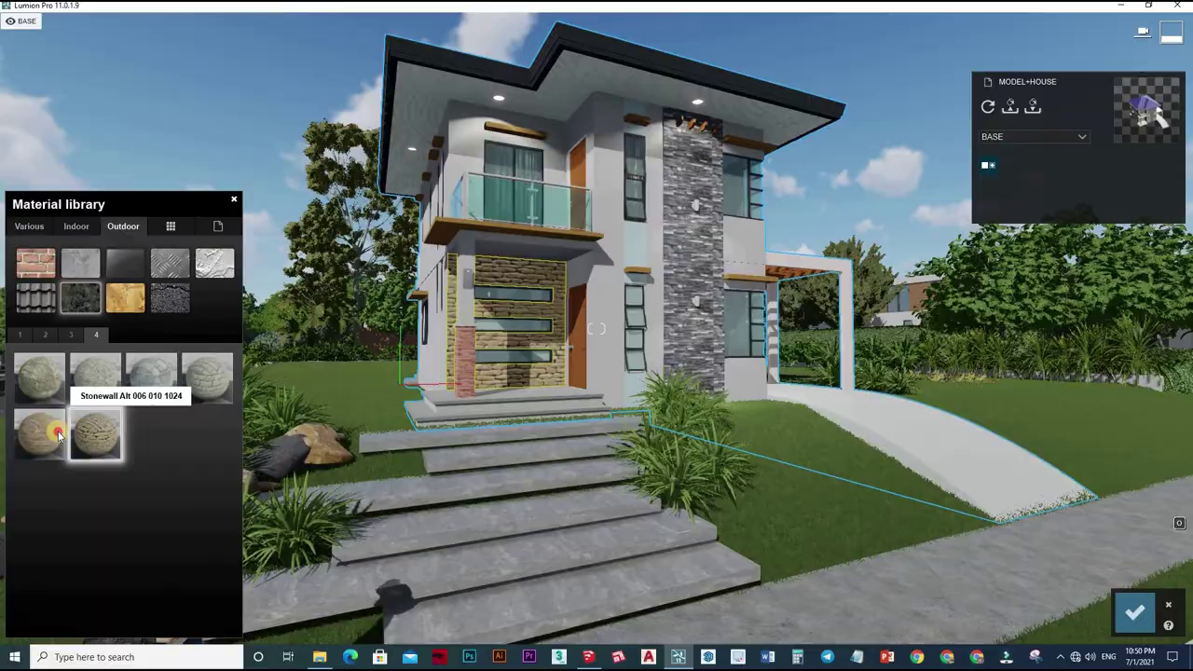
click(42, 420)
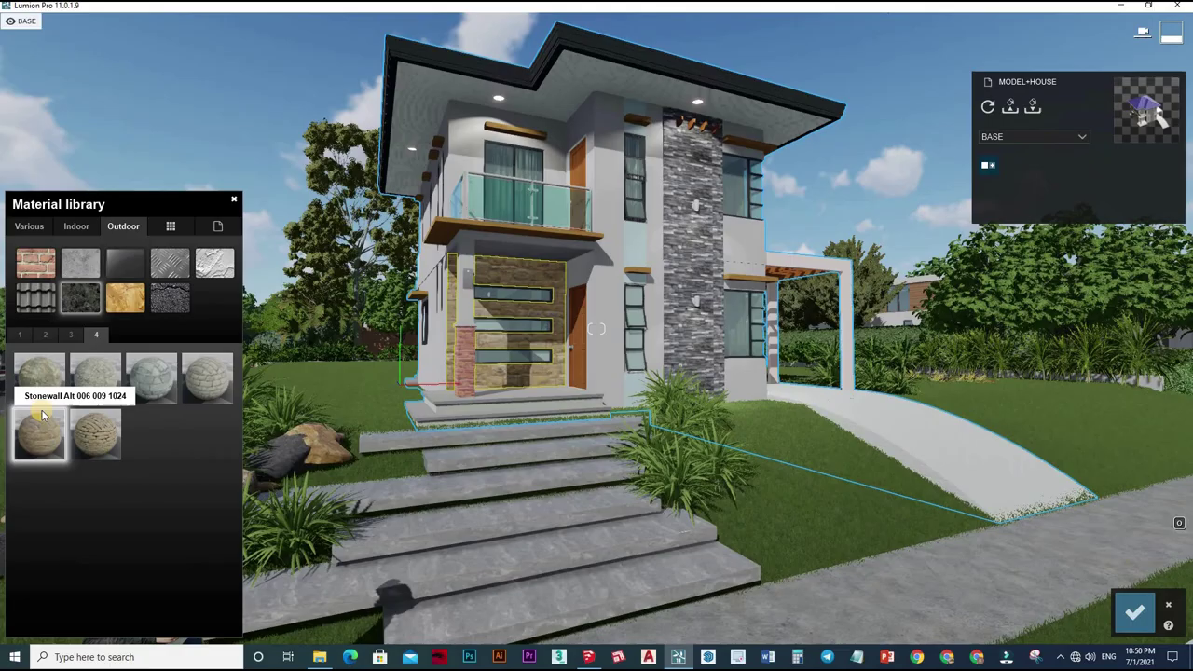
Compare the Polii cobblestone materials on the entrance wall and apply Polii Cobblestone 040 VAR1 3K
click(70, 335)
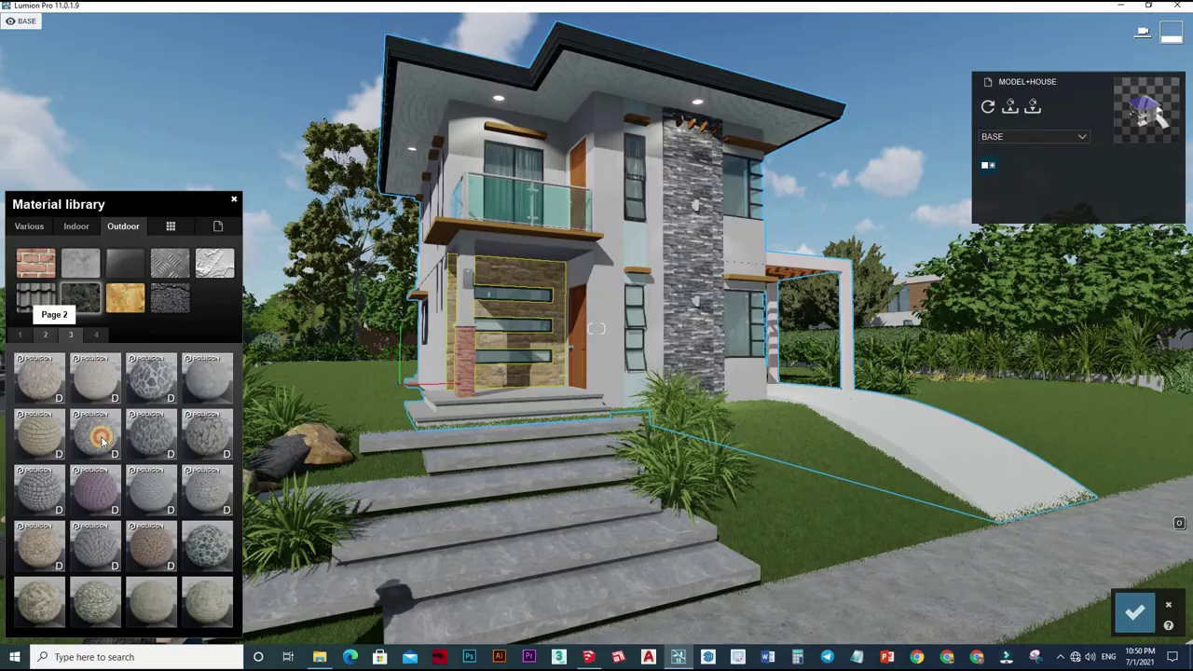
click(103, 442)
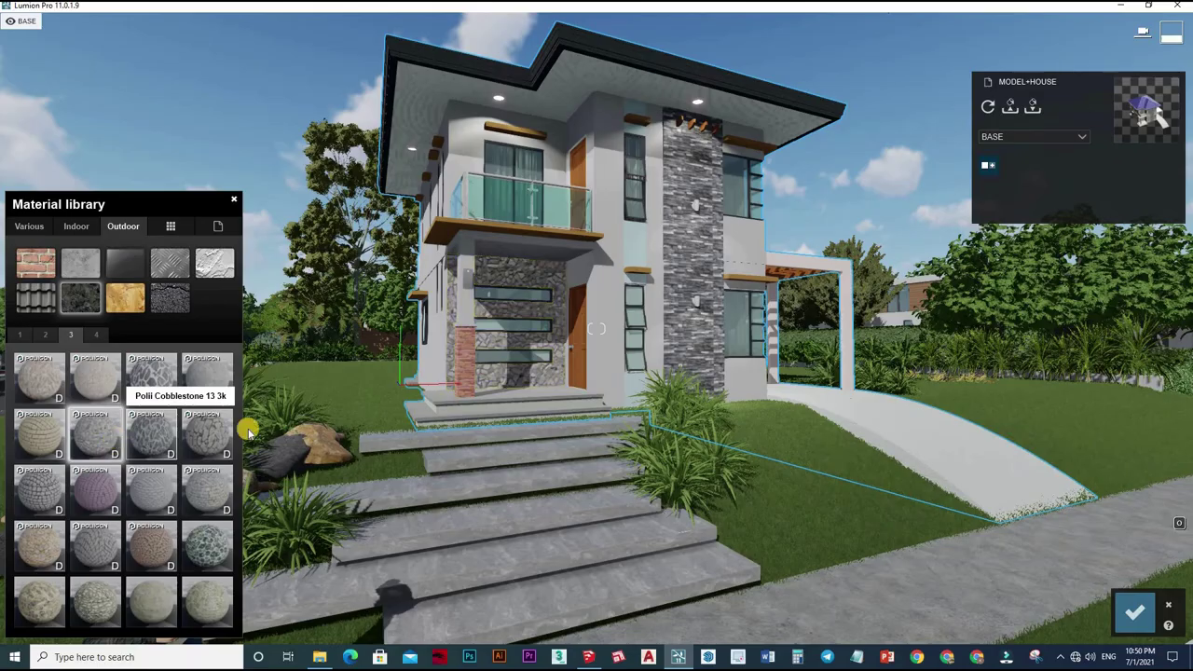
click(151, 434)
click(911, 454)
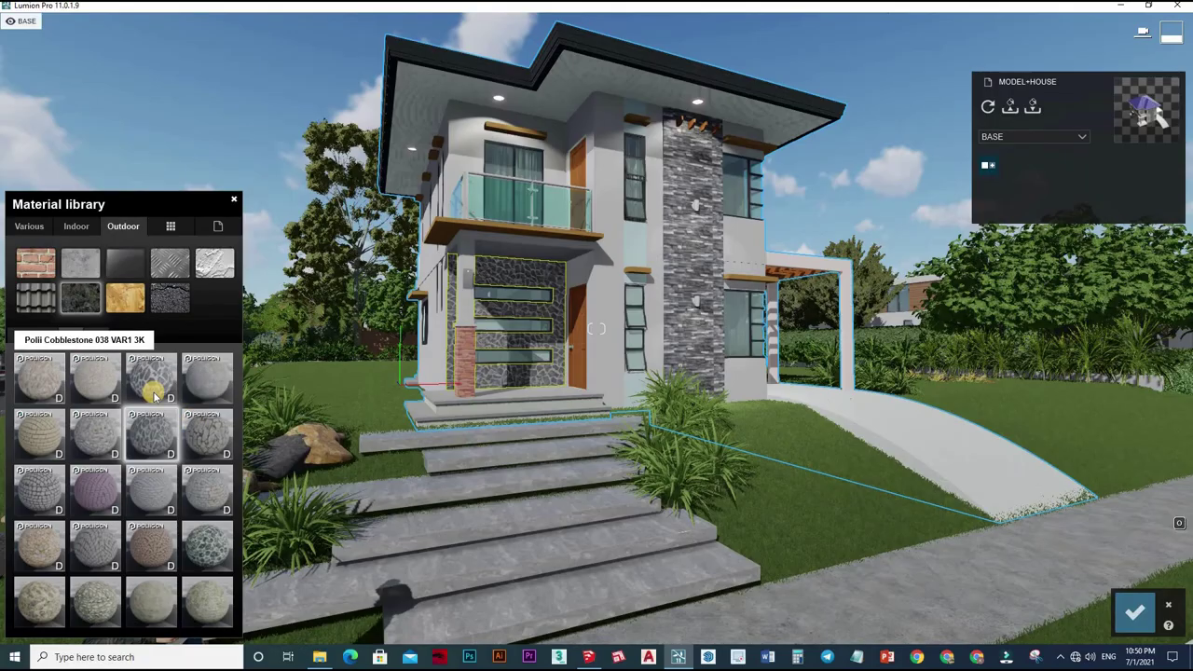
click(152, 377)
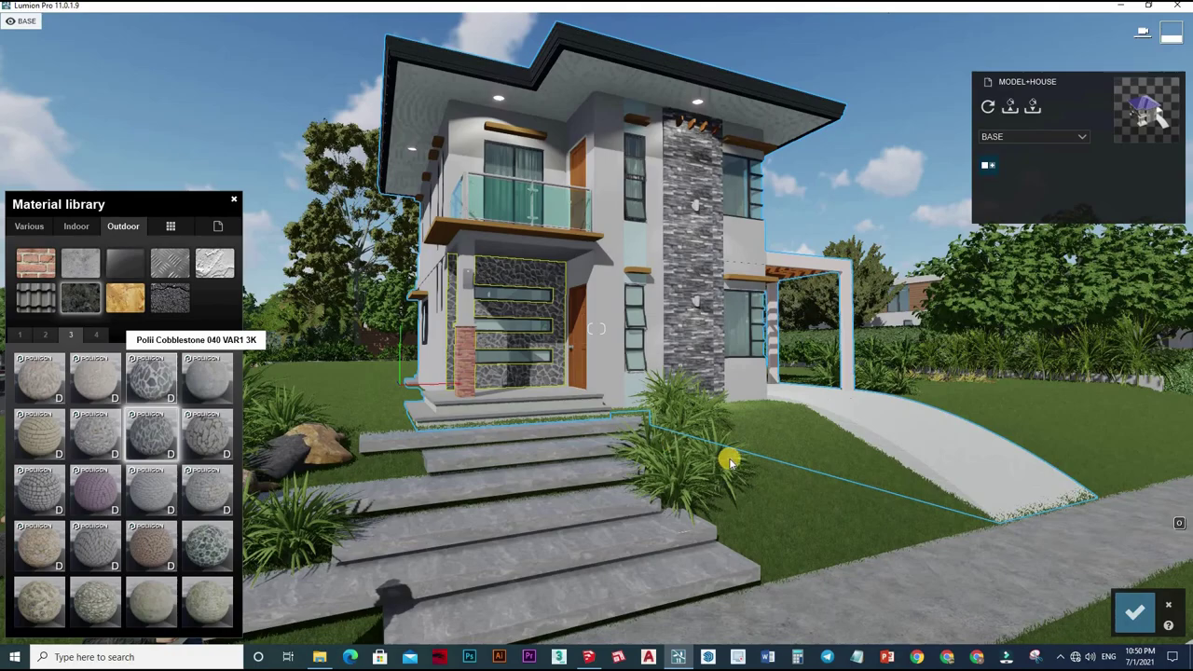
Lower the gloss of the entrance wall's cobblestone material, set its relief to 0.5, and save the changes
click(1134, 611)
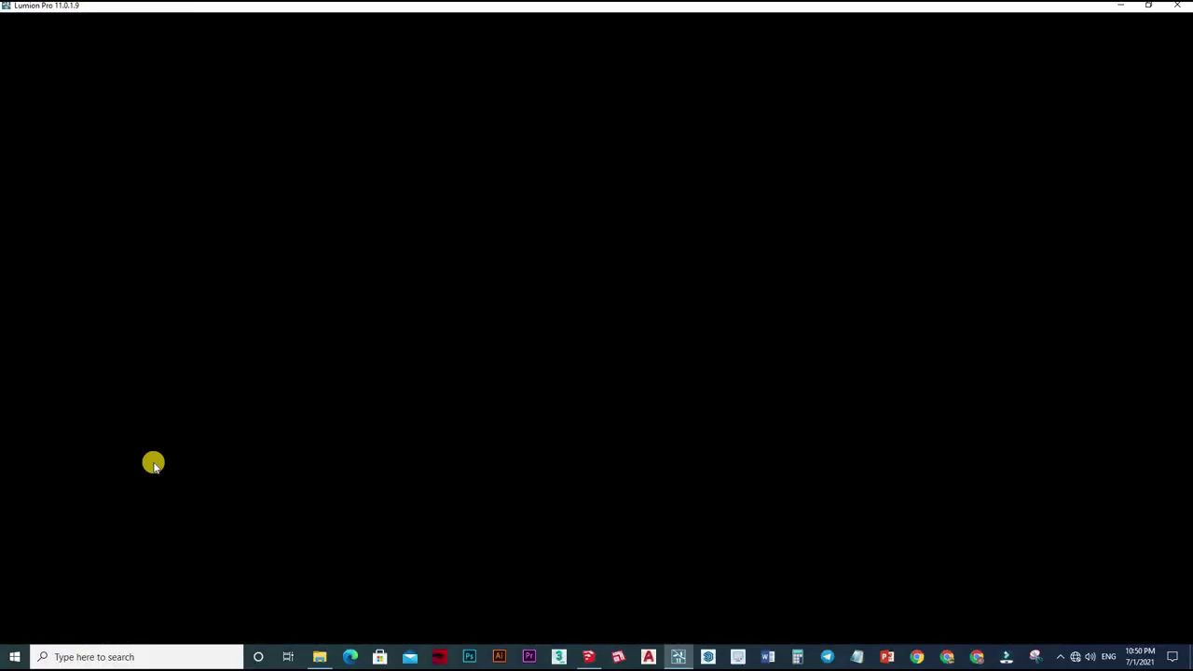
click(64, 414)
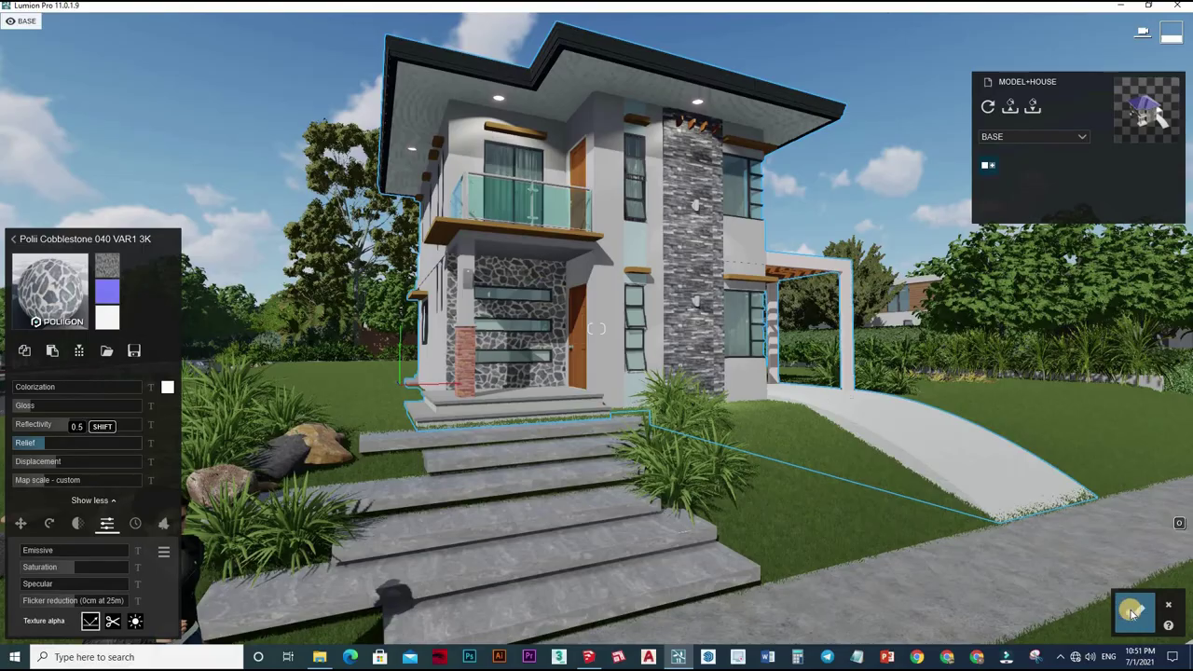
click(1135, 611)
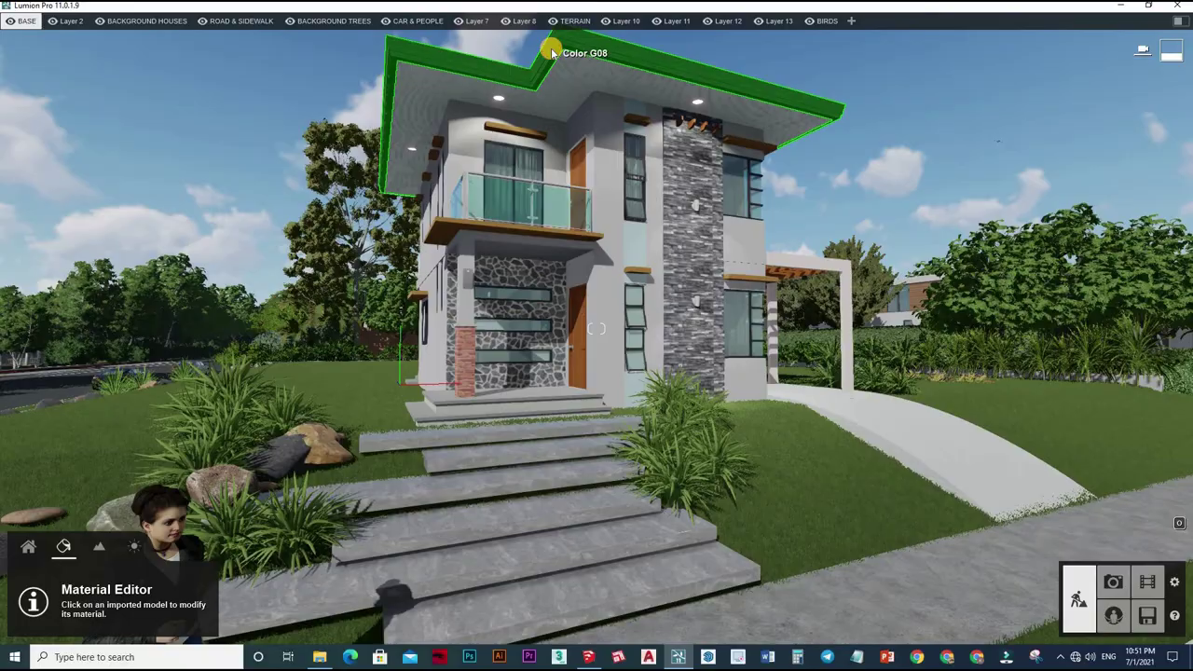
Give the roof fascia a Standard material with dark grey colorization and reduced gloss, reflectivity and relief, and save the changes
click(186, 389)
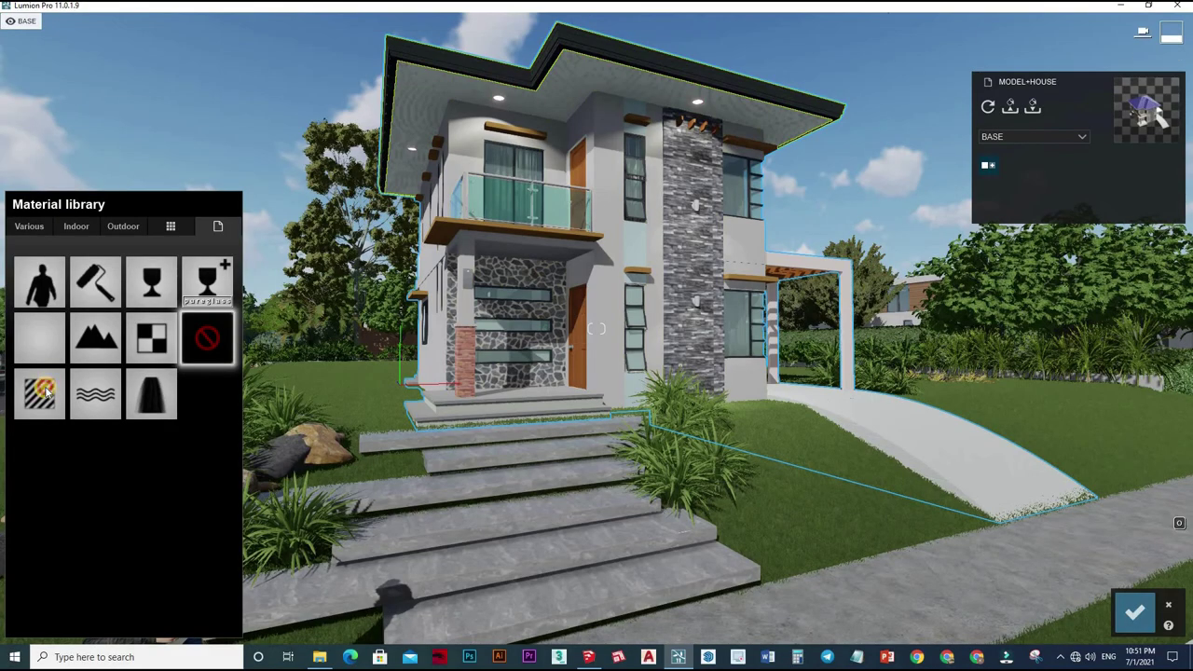
click(40, 394)
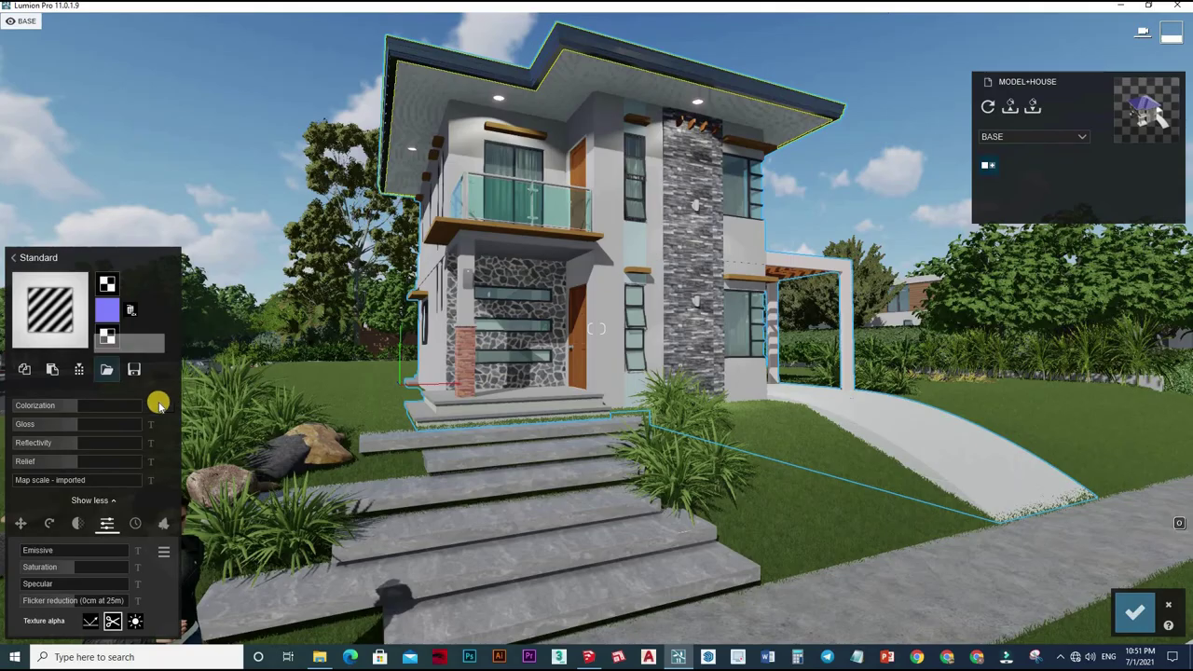
drag(199, 483, 195, 477)
click(195, 477)
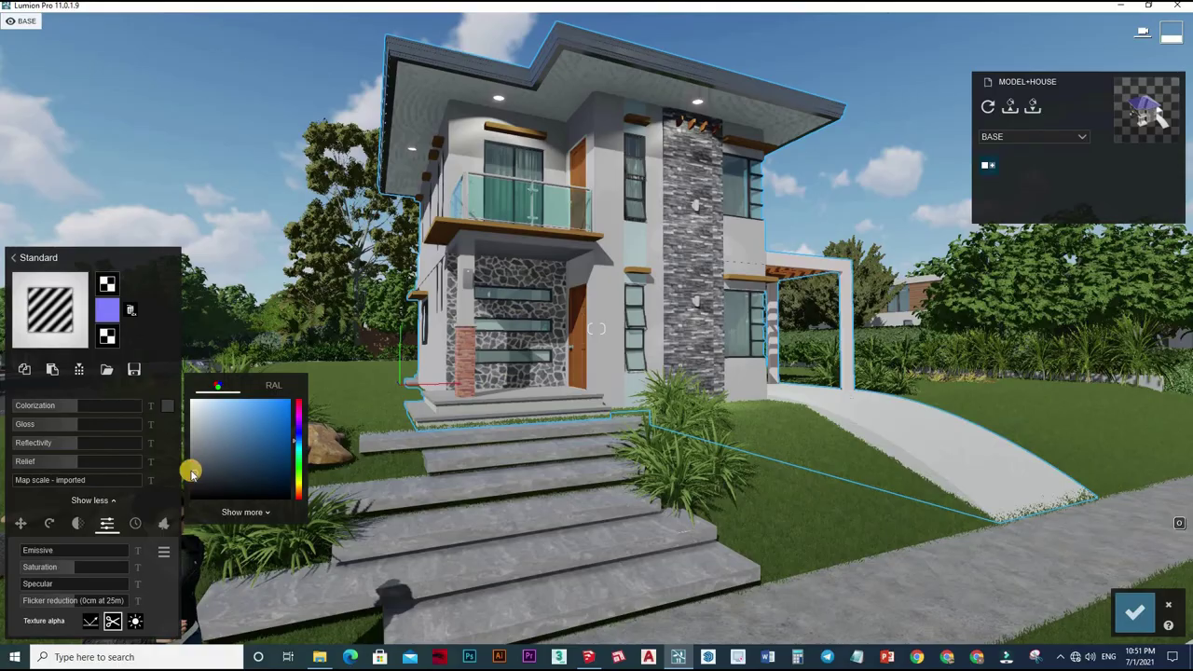
drag(60, 411, 33, 408)
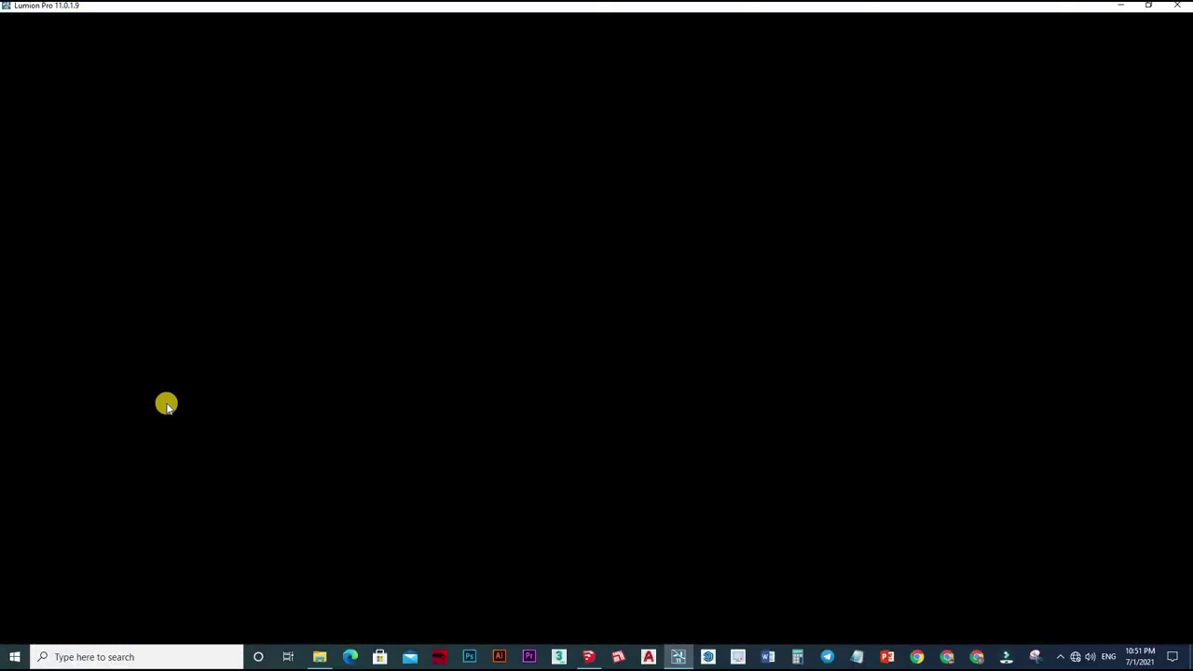
click(192, 478)
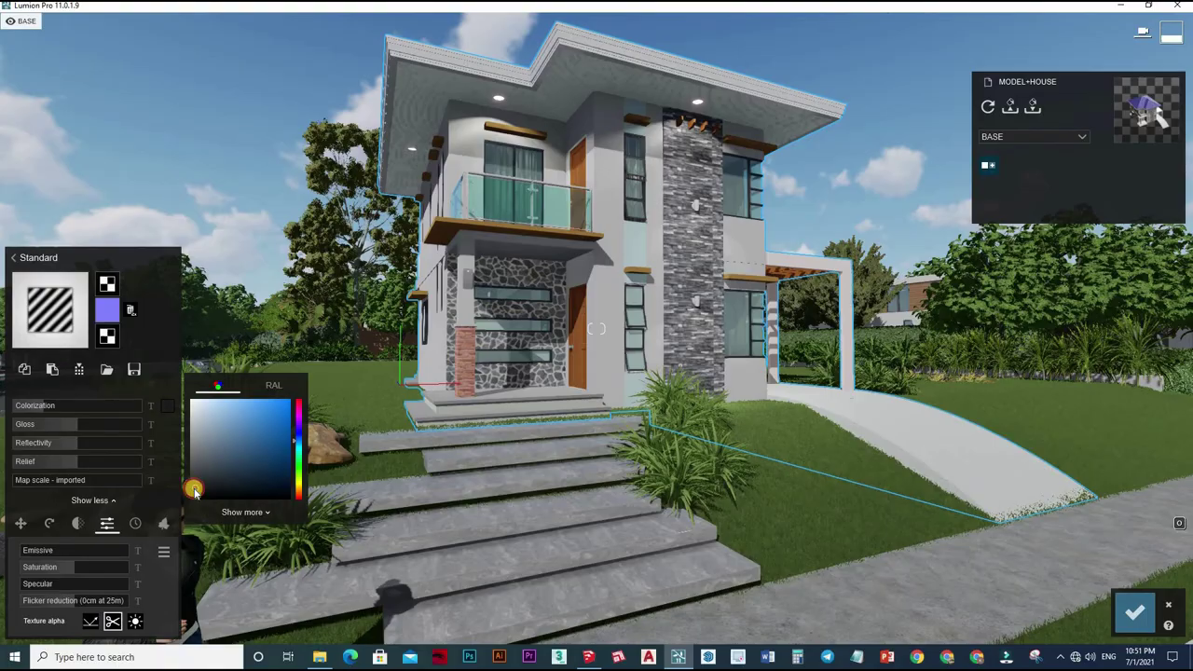
click(193, 479)
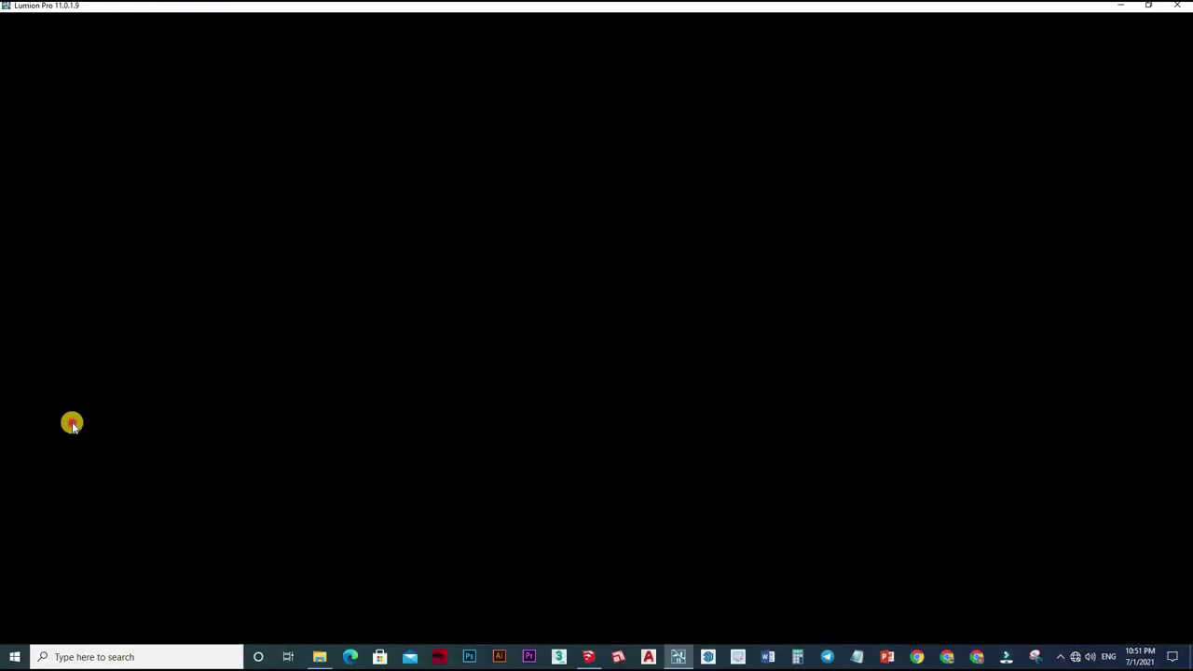
drag(71, 424, 42, 463)
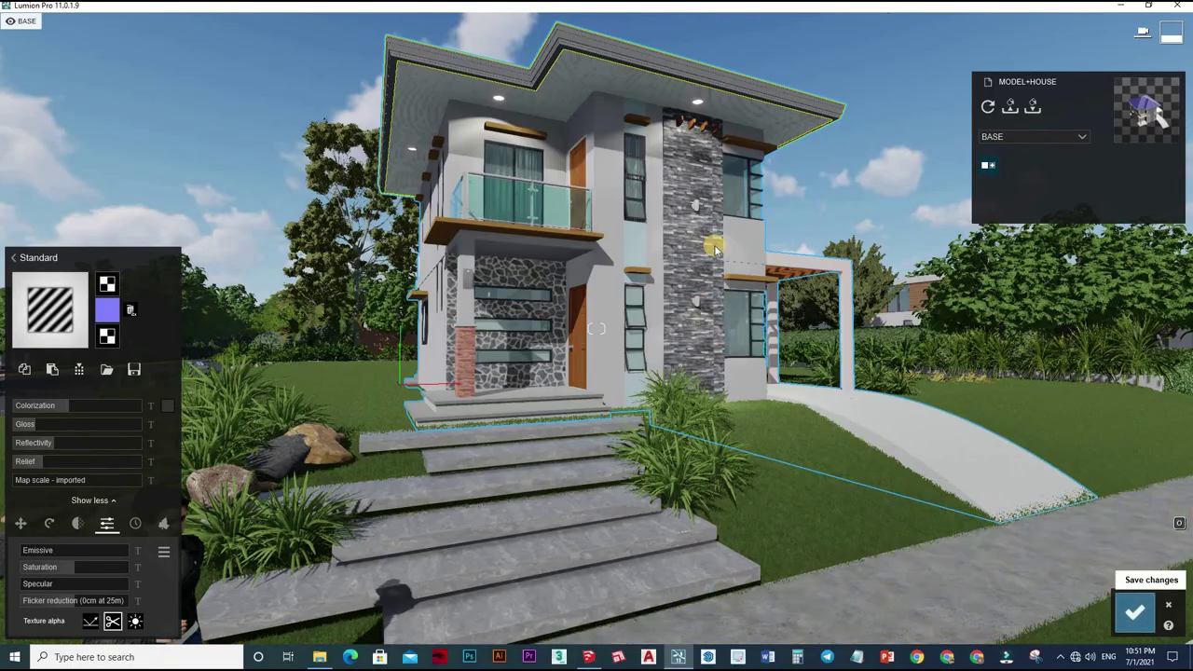
click(1143, 615)
Select the ceiling under the roof overhang, try Concrete 005 1024 from the outdoor materials, and apply Concrete 011 1024
click(502, 165)
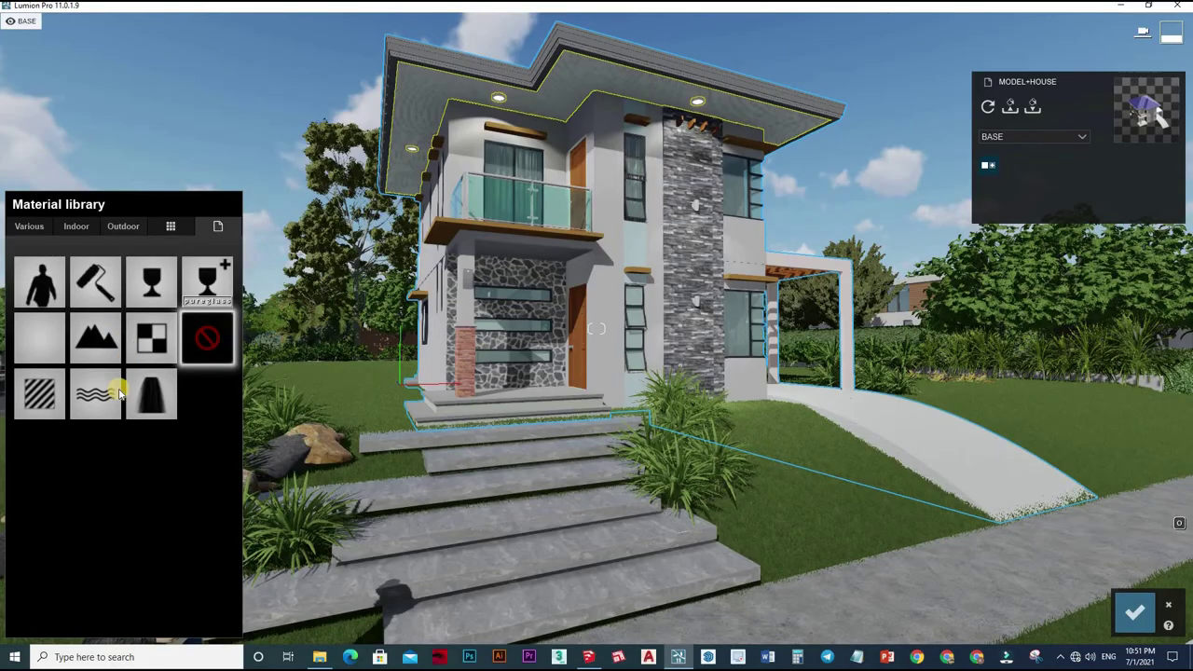
click(123, 226)
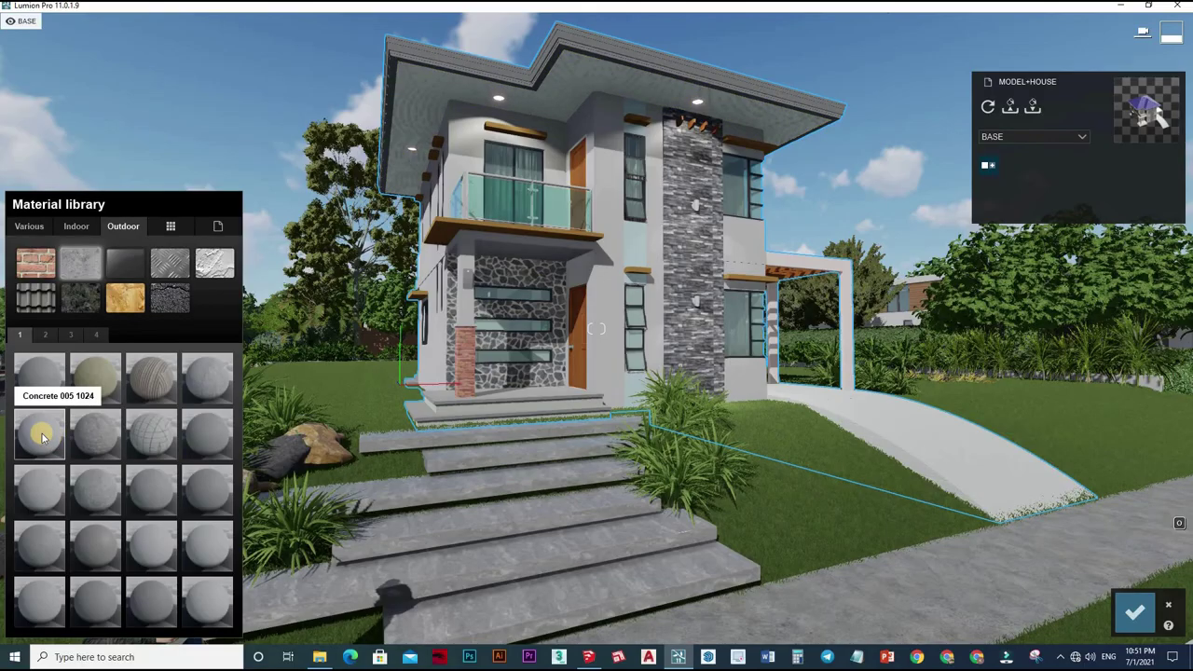
click(42, 438)
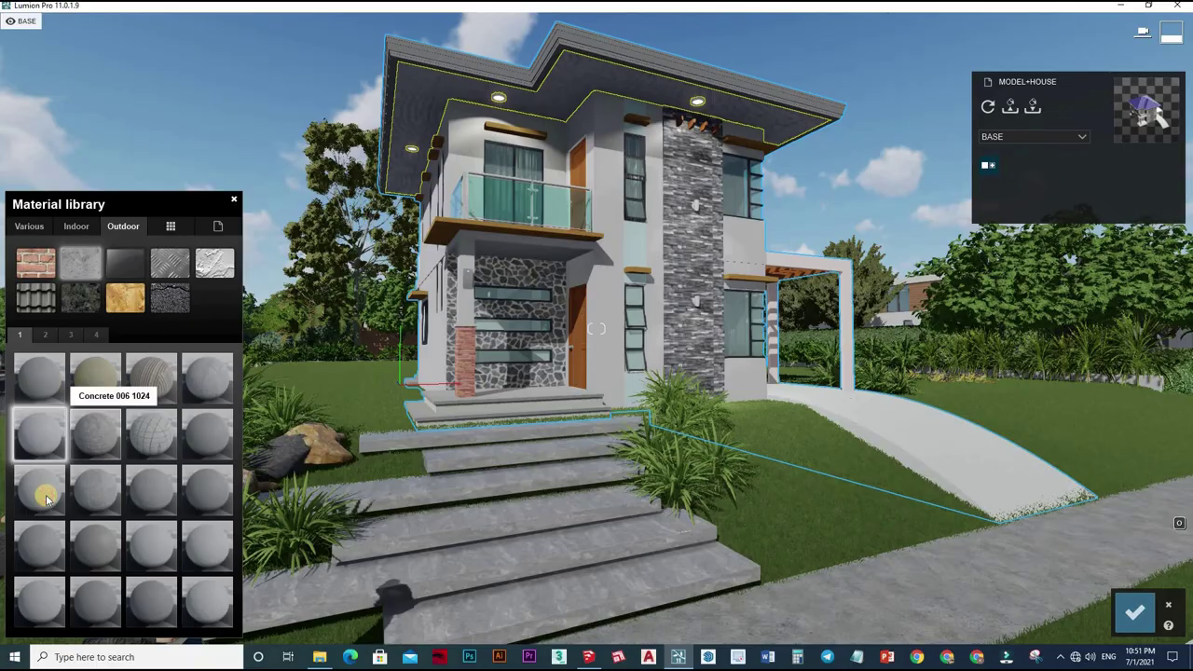
click(56, 483)
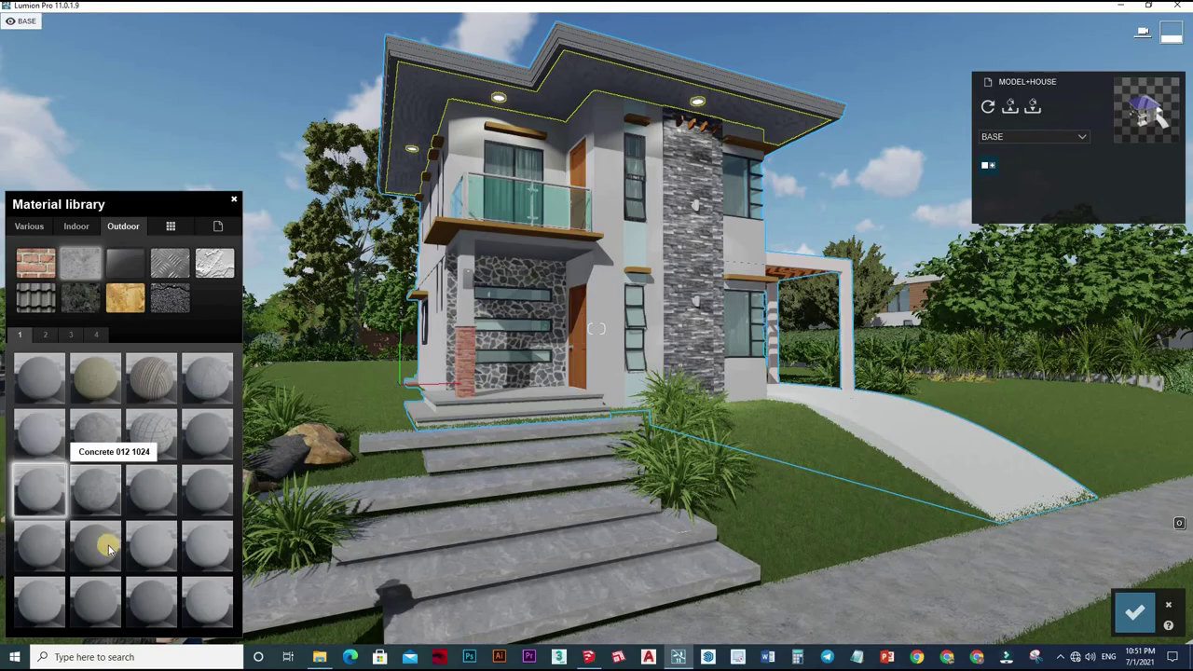
Lower the gloss and relief of the overhang ceiling's concrete, adjust its map scale, and strengthen its white colorization
click(73, 473)
drag(78, 463, 39, 460)
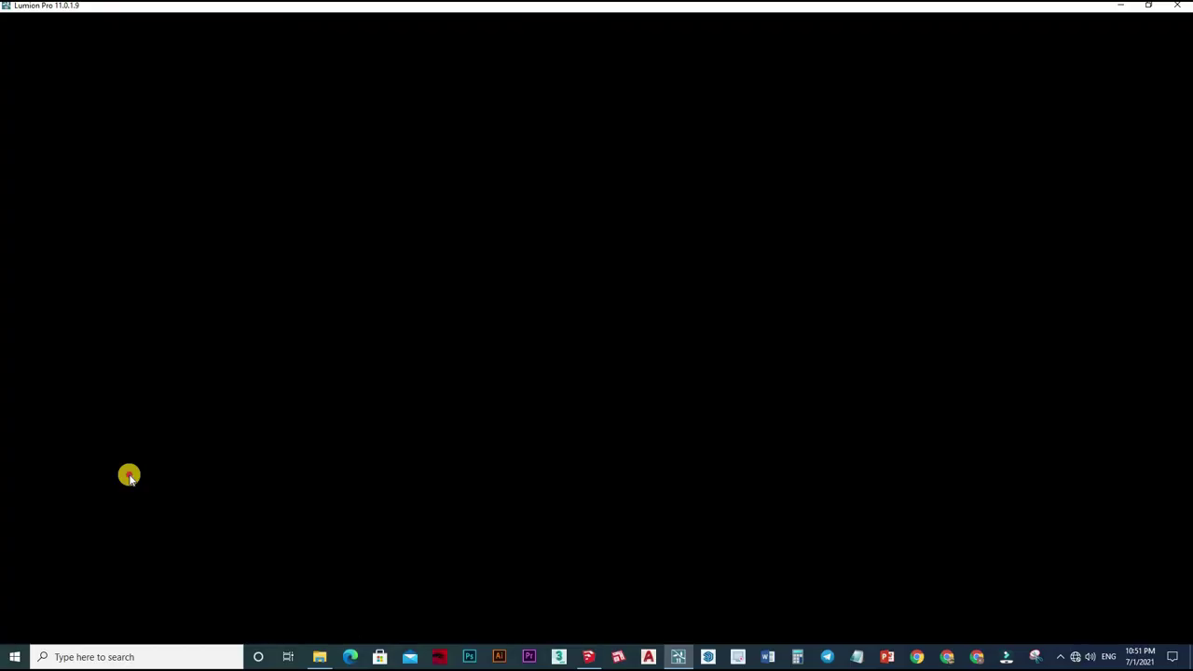
drag(127, 478, 120, 478)
drag(100, 419, 395, 435)
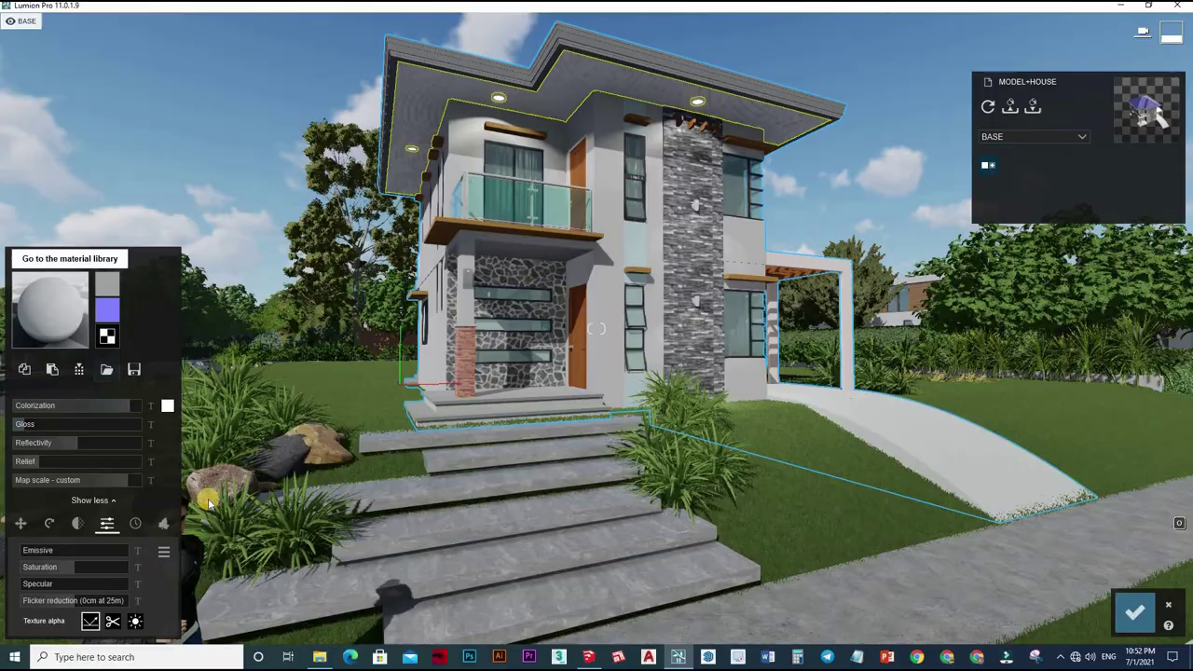
Try Concrete 018 1024, Polii Concrete Plates 02 VAR1 2K and other outdoor concrete materials on the overhang ceiling
click(107, 335)
click(213, 549)
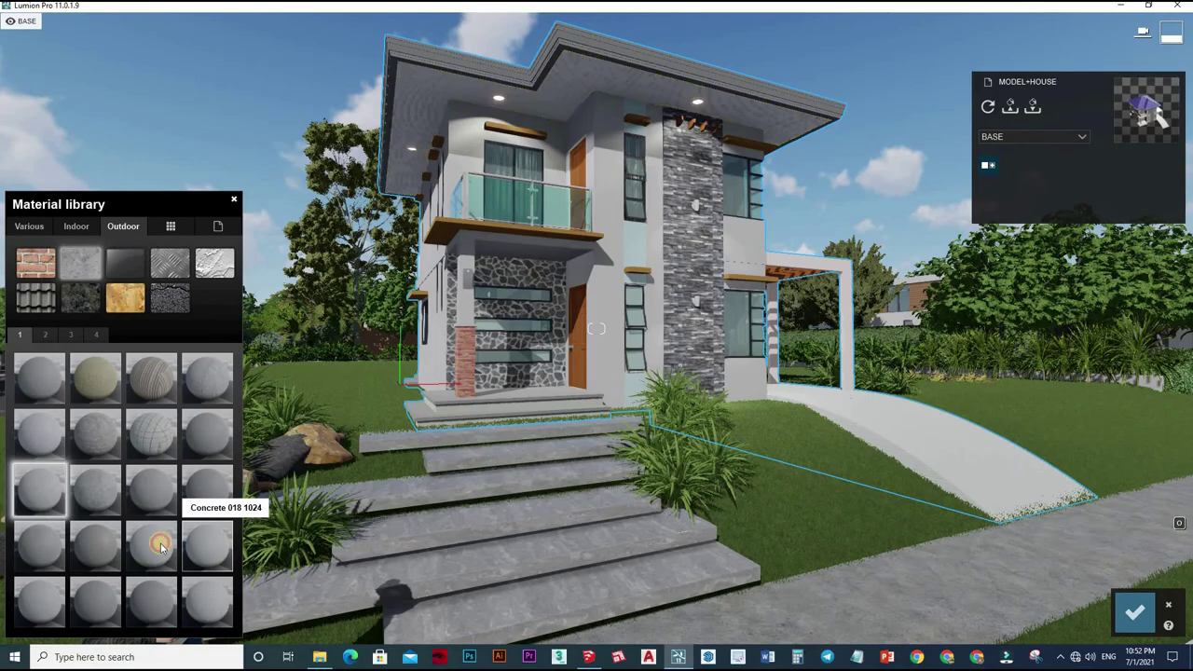
click(164, 434)
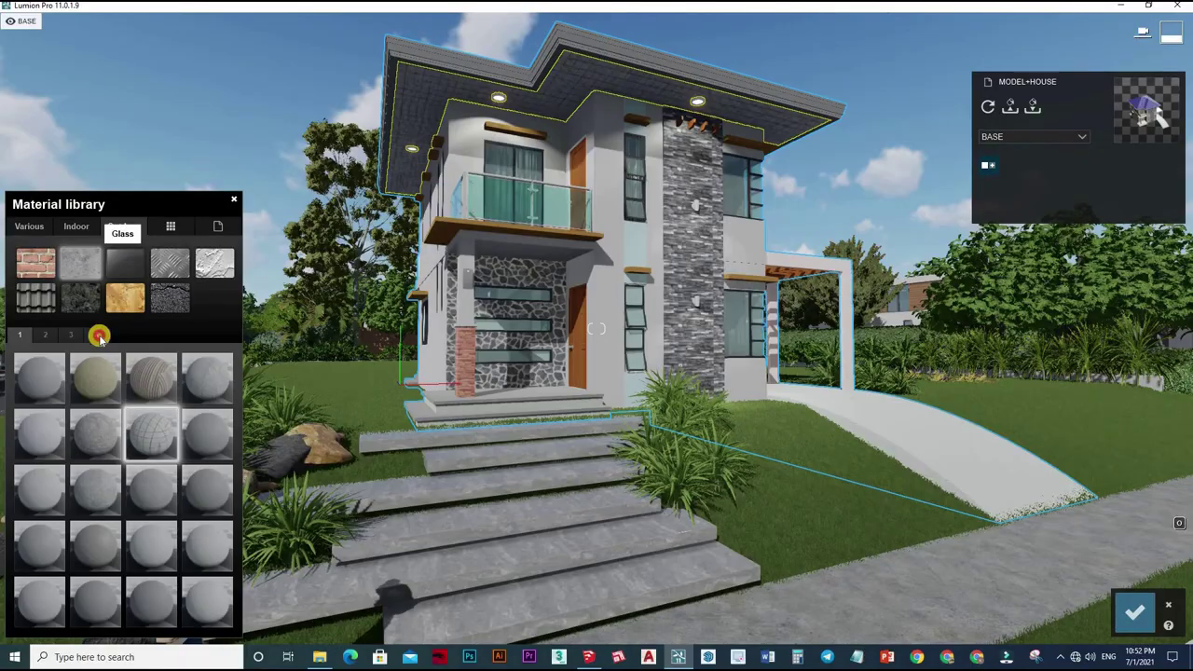
click(160, 378)
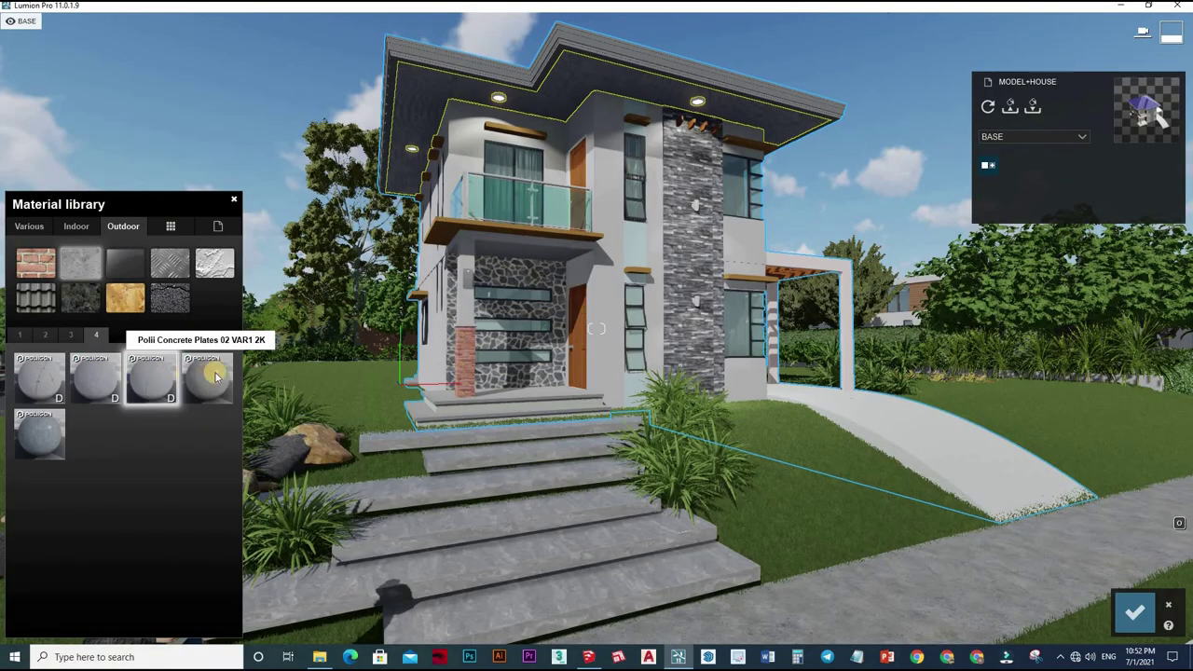
click(215, 375)
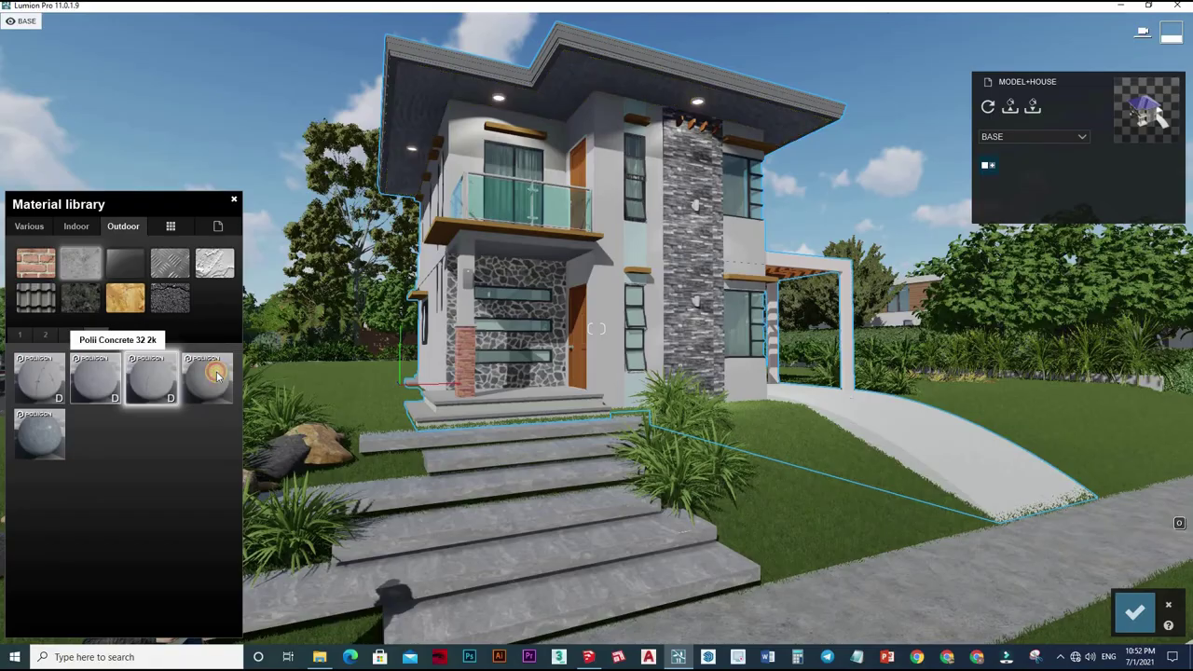
click(53, 375)
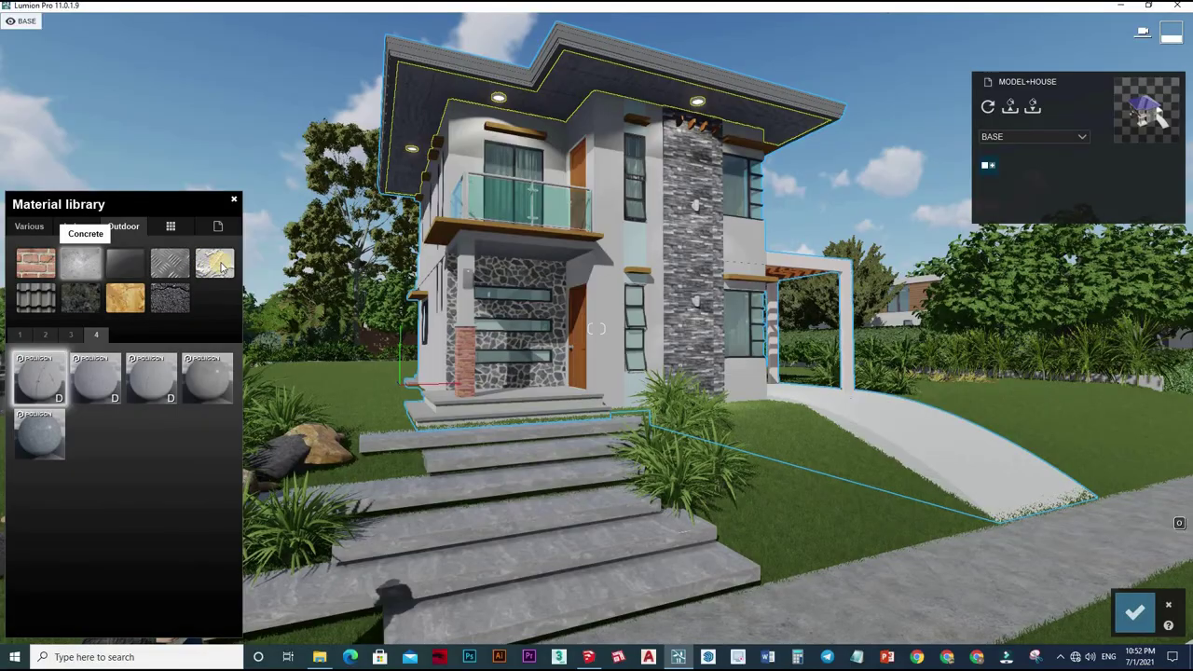
Look through the outdoor brick and indoor materials, and reapply Concrete 011 1024 to the overhang ceiling
click(28, 266)
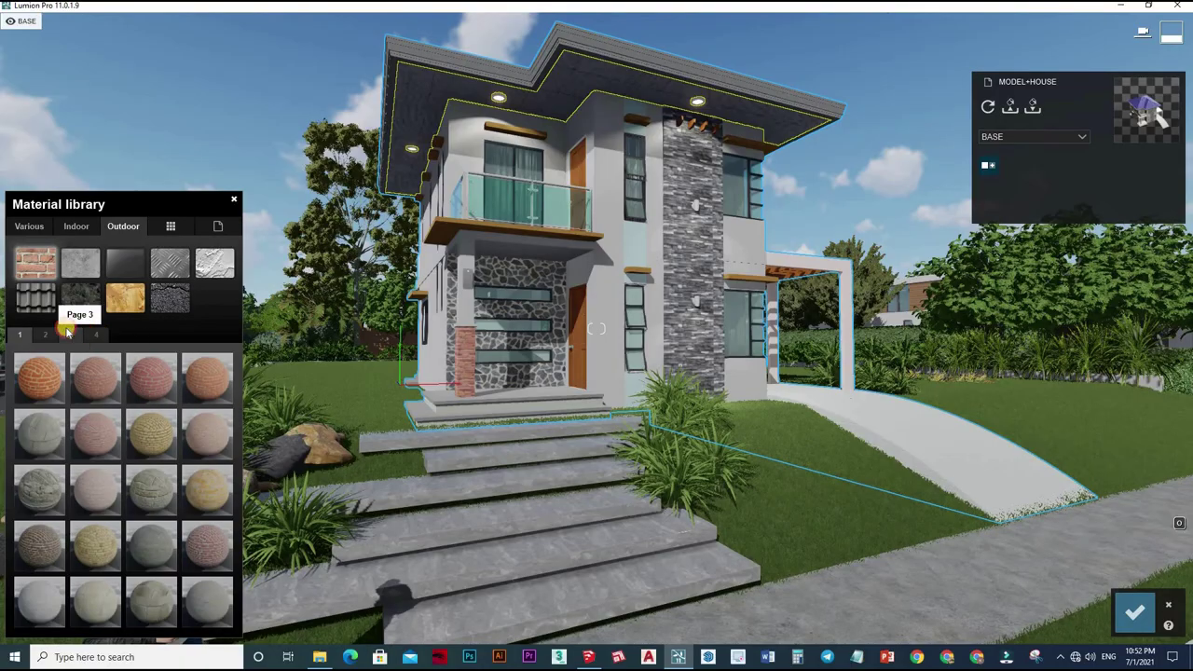
click(45, 334)
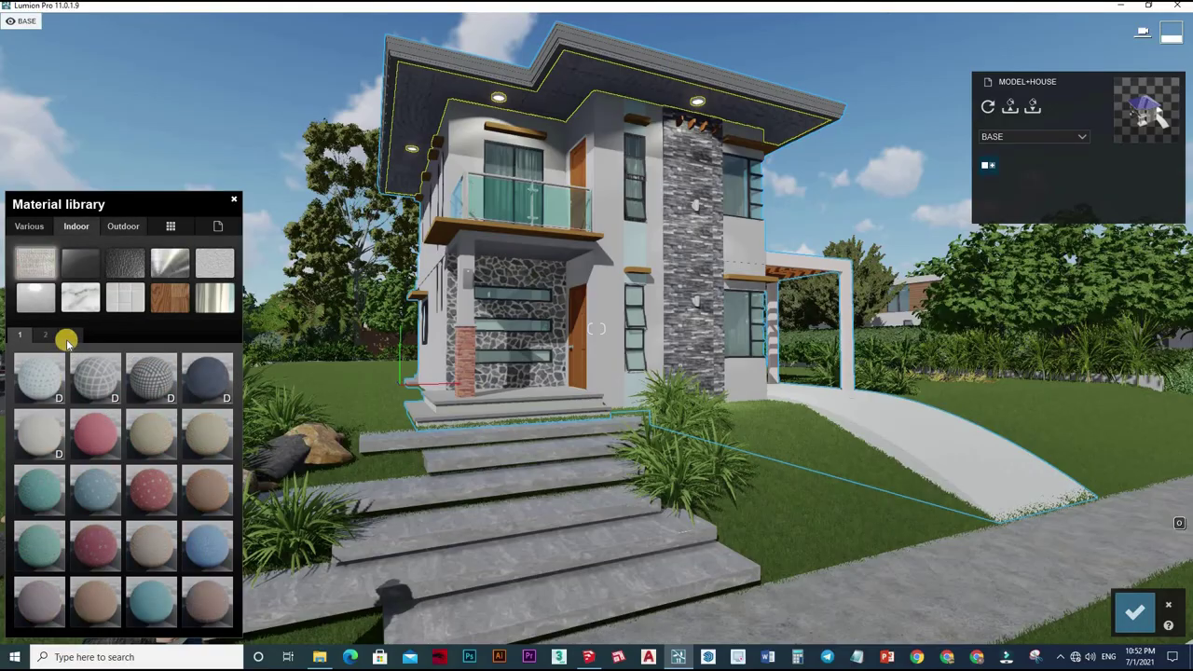
click(123, 226)
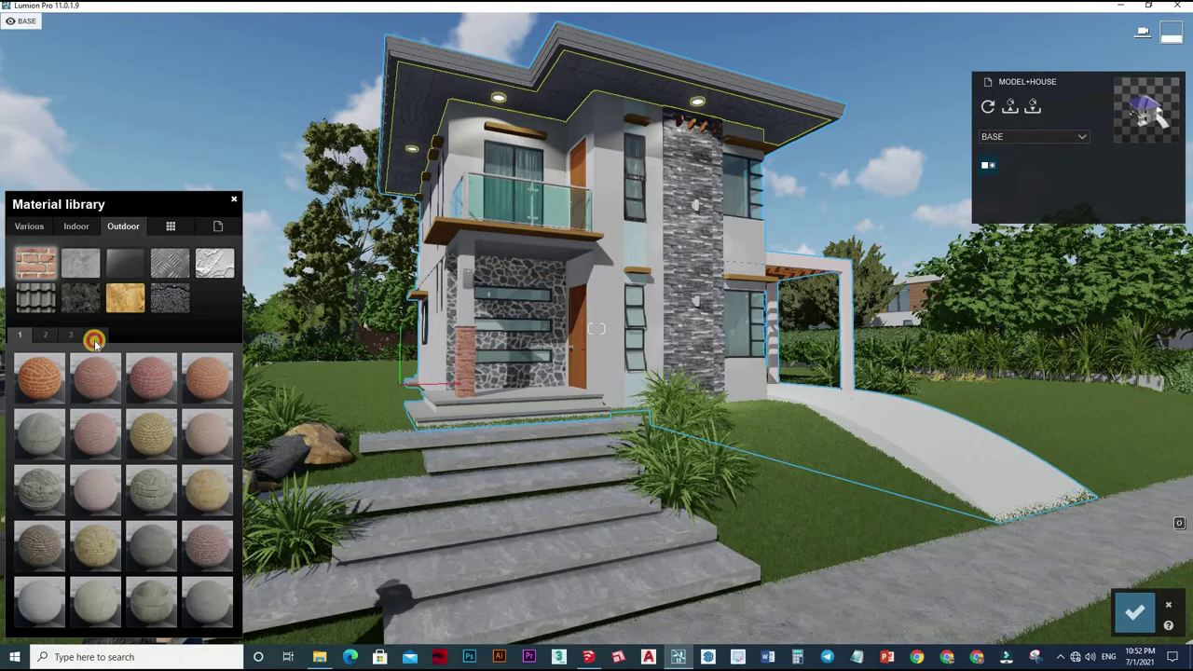
click(19, 334)
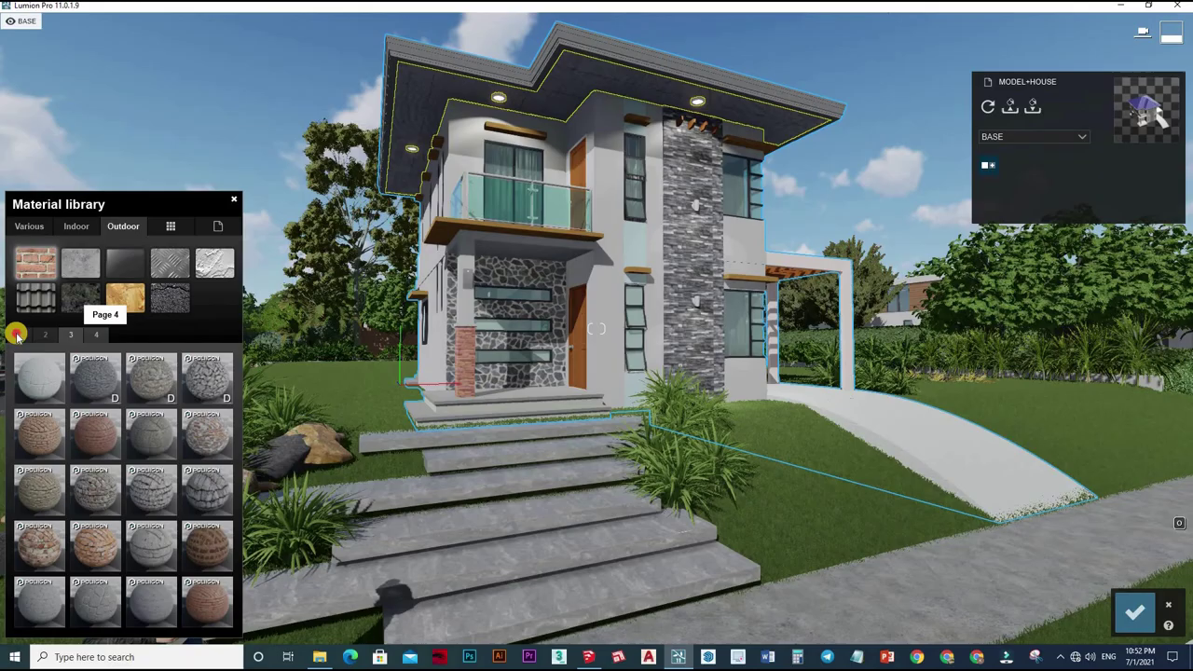
click(75, 336)
click(80, 271)
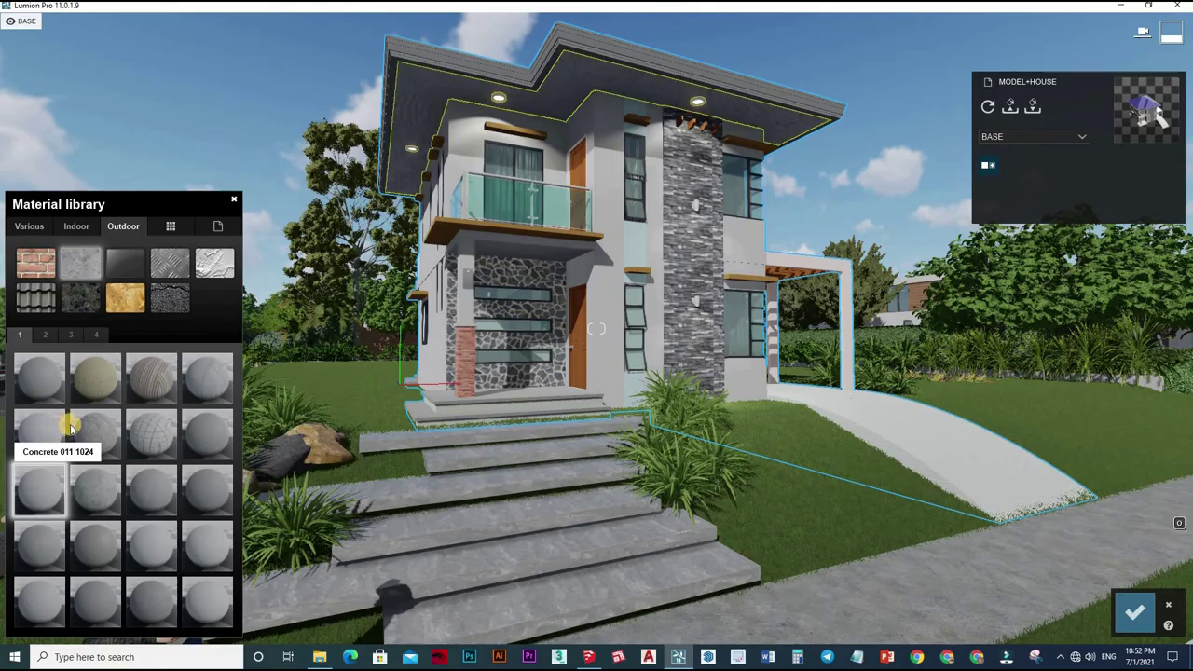
Reopen Concrete 011 1024 on the overhang ceiling, set its map scale to imported, and inspect the ceiling from below
click(42, 427)
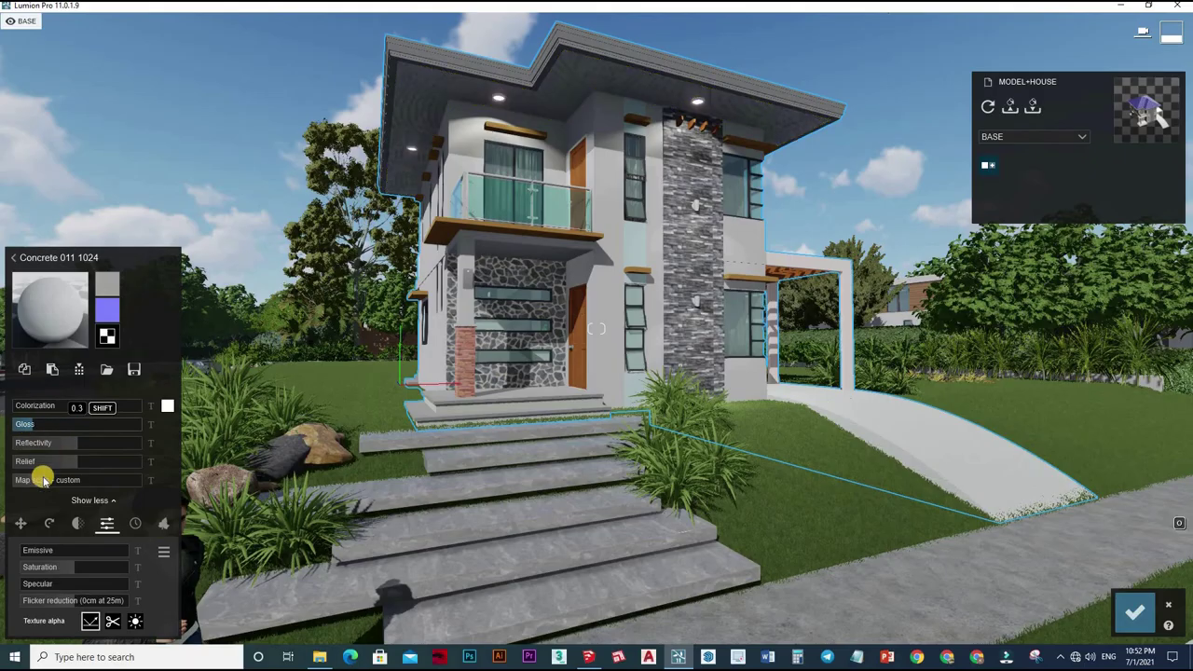
click(142, 482)
mouse_move(2, 487)
mouse_down()
mouse_move(124, 486)
mouse_move(13, 487)
mouse_up()
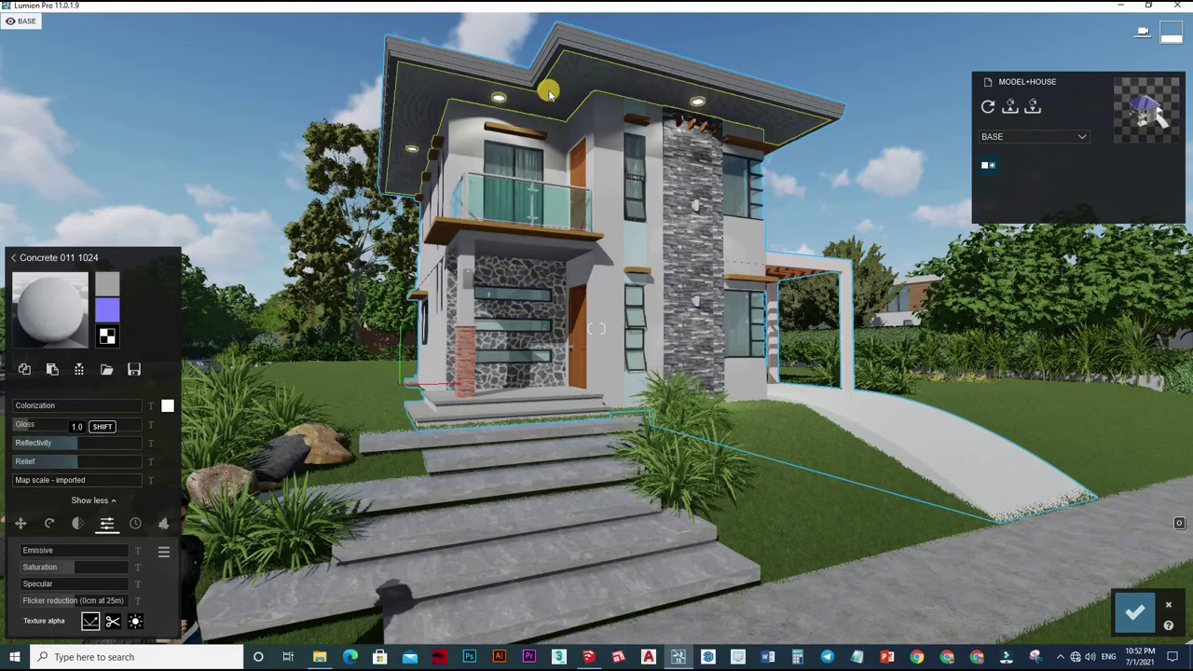
scroll(502, 161, up, 5)
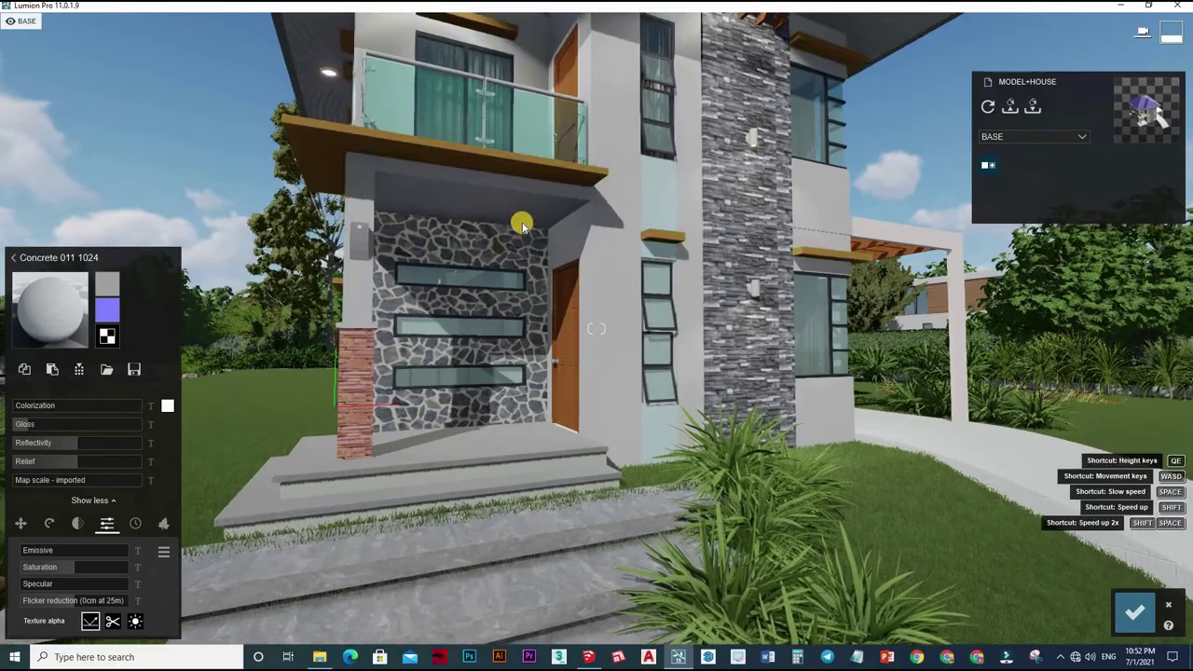
right_drag(519, 224, 522, 222)
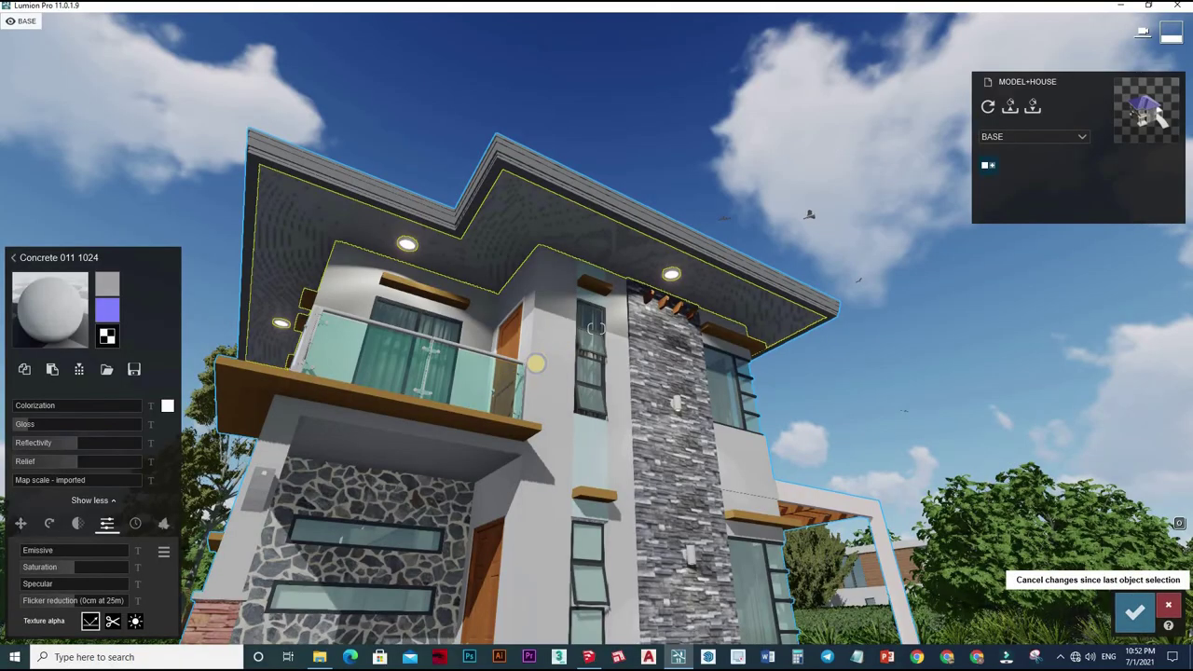
right_drag(442, 354, 529, 364)
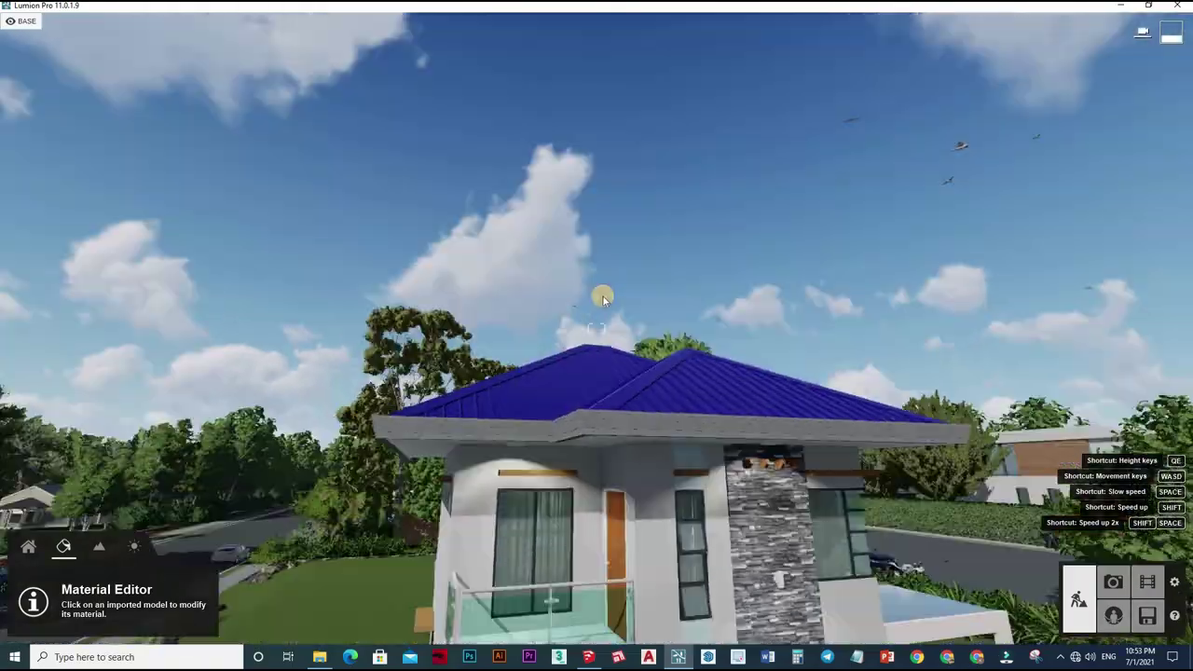
Select the blue roof surface and apply the red Polii Roof TilesClay 002 2k from the outdoor roof materials
right_drag(602, 292, 81, 213)
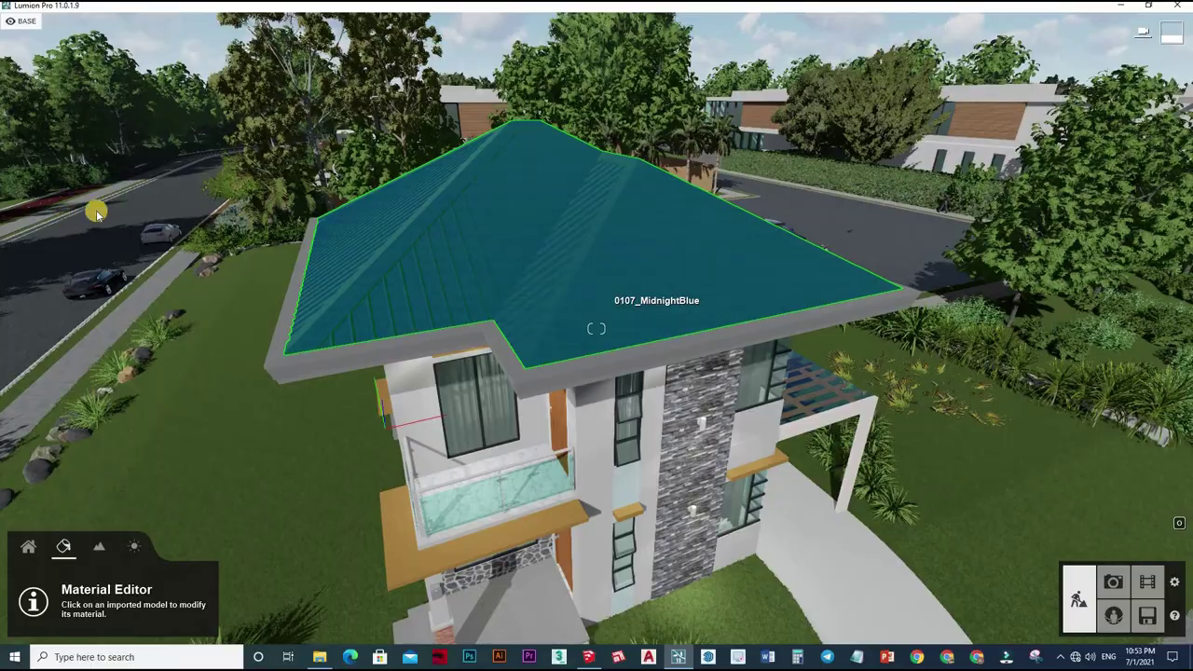
click(80, 214)
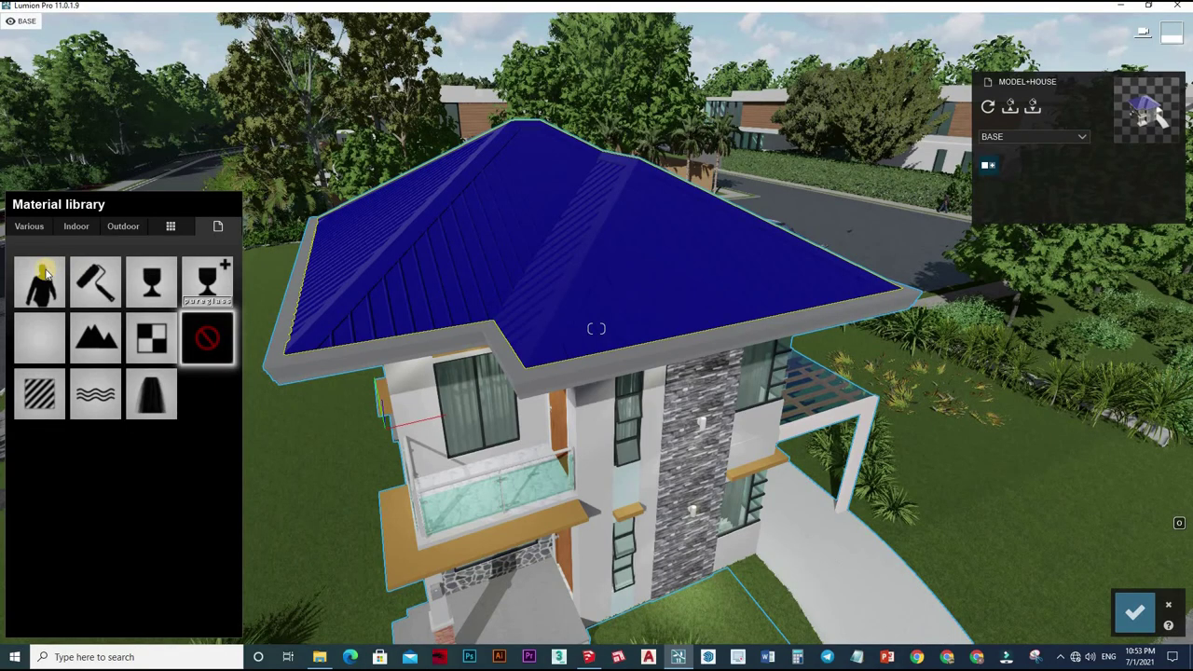
click(123, 226)
click(41, 299)
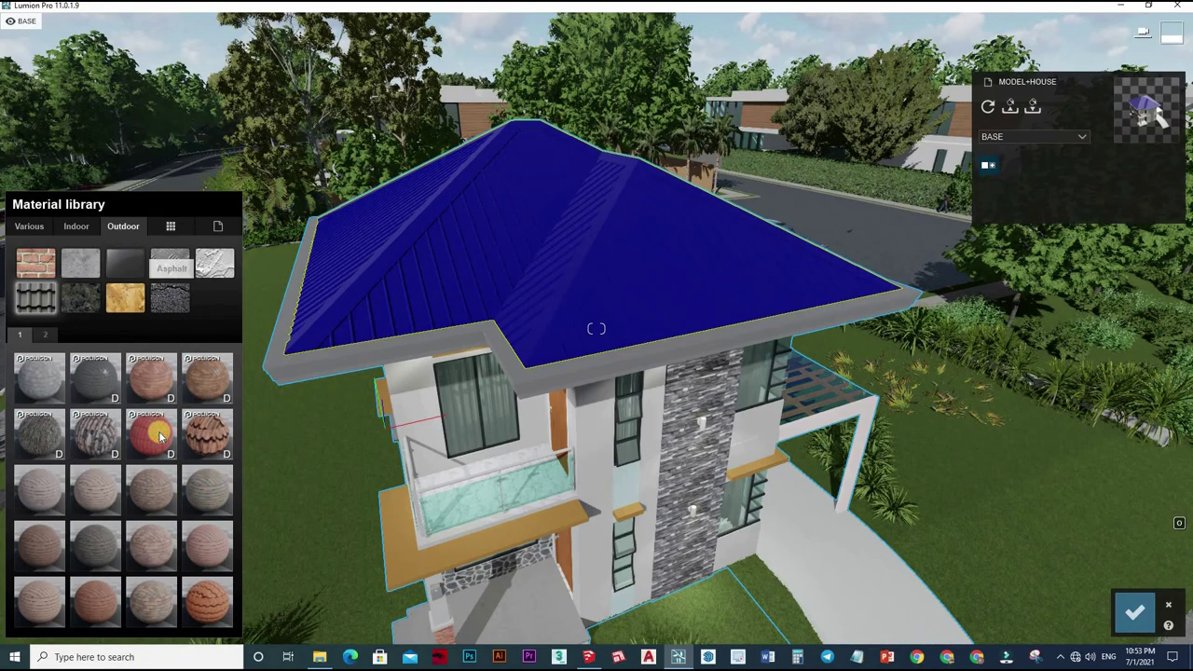
click(157, 435)
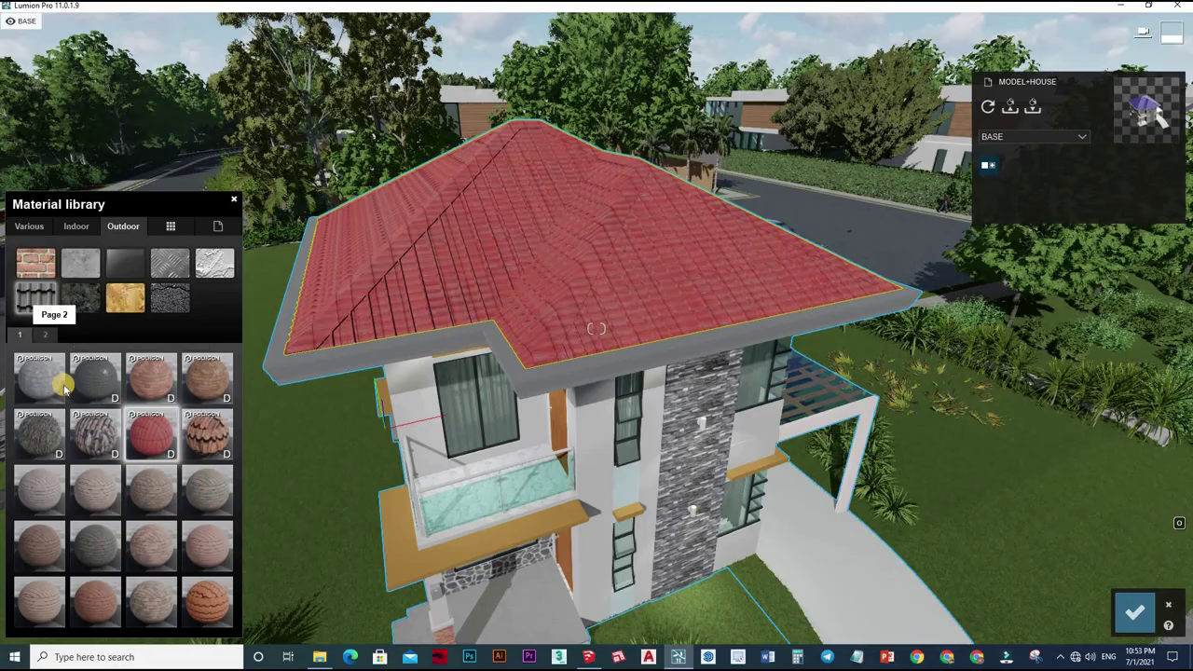
click(45, 335)
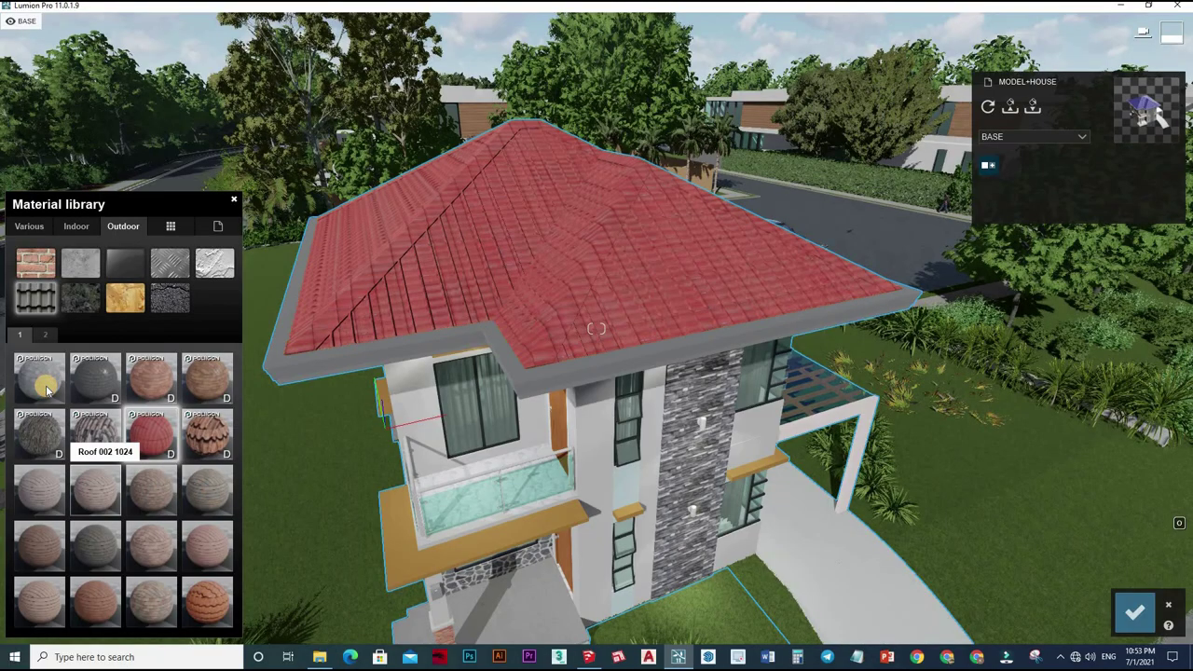
Try the light grey roof tiles and Polii Roof SlateGreyNew 001 2K on the roof, and return to the red clay tiles
click(46, 390)
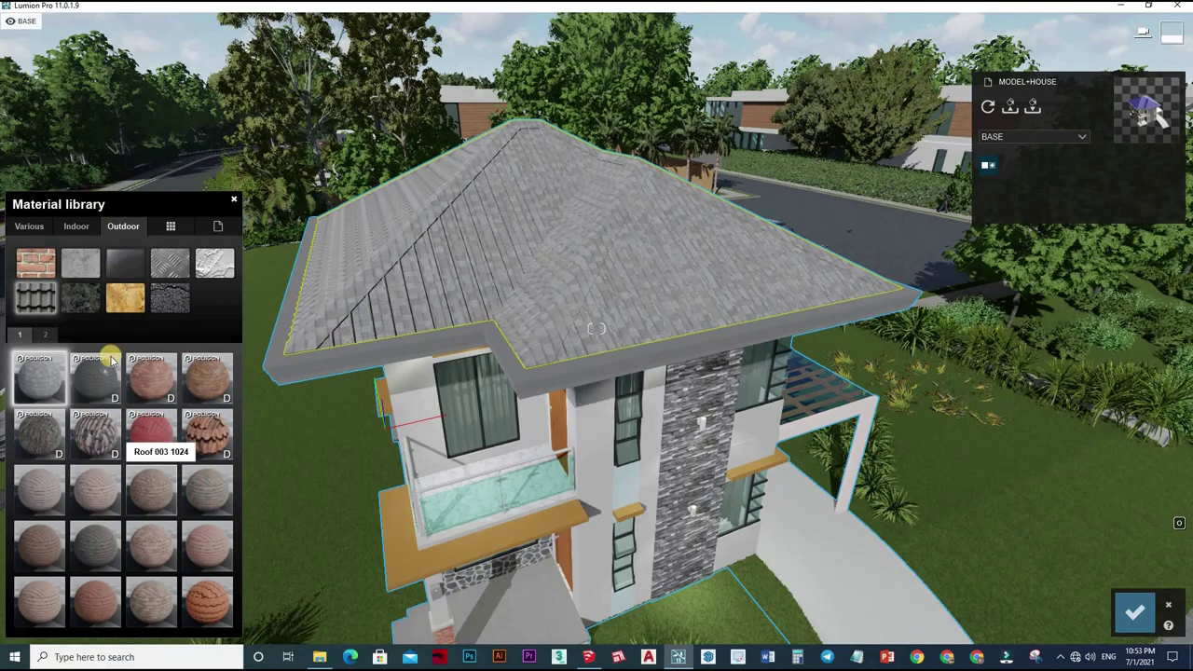
click(101, 373)
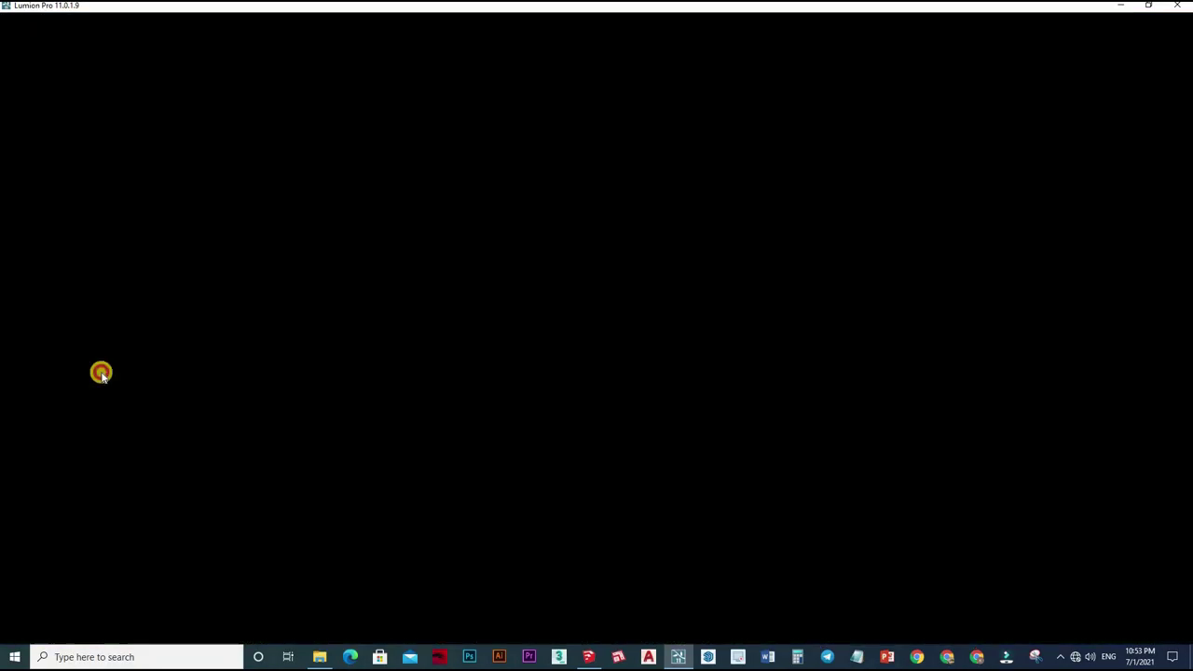
click(102, 375)
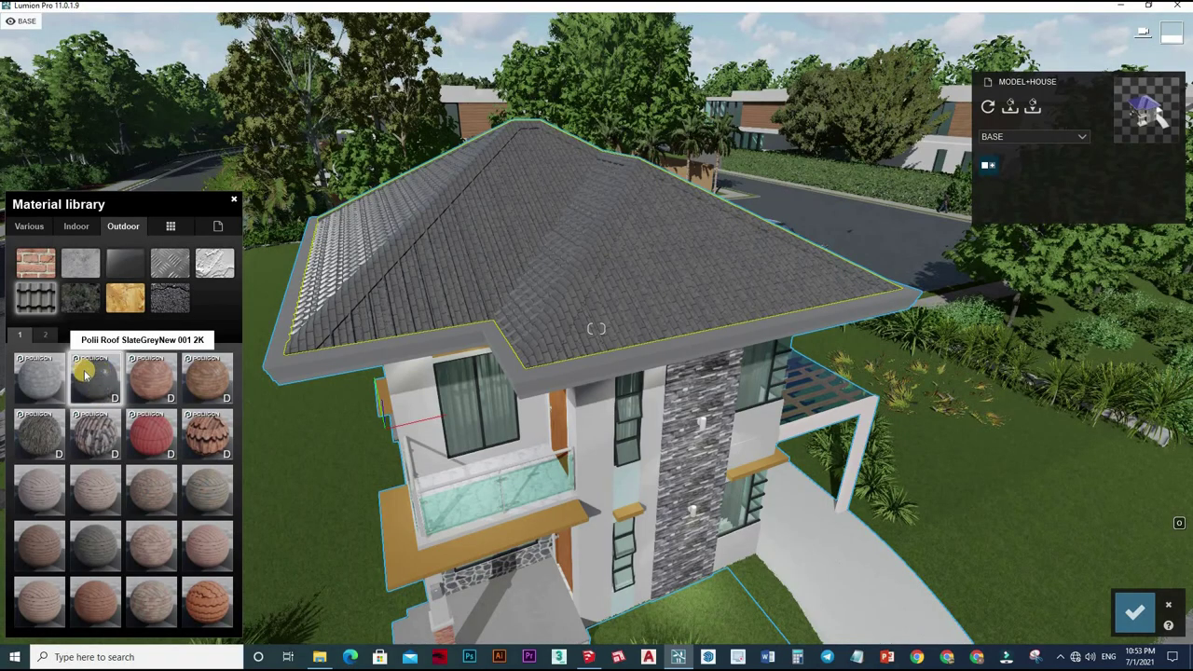
click(150, 436)
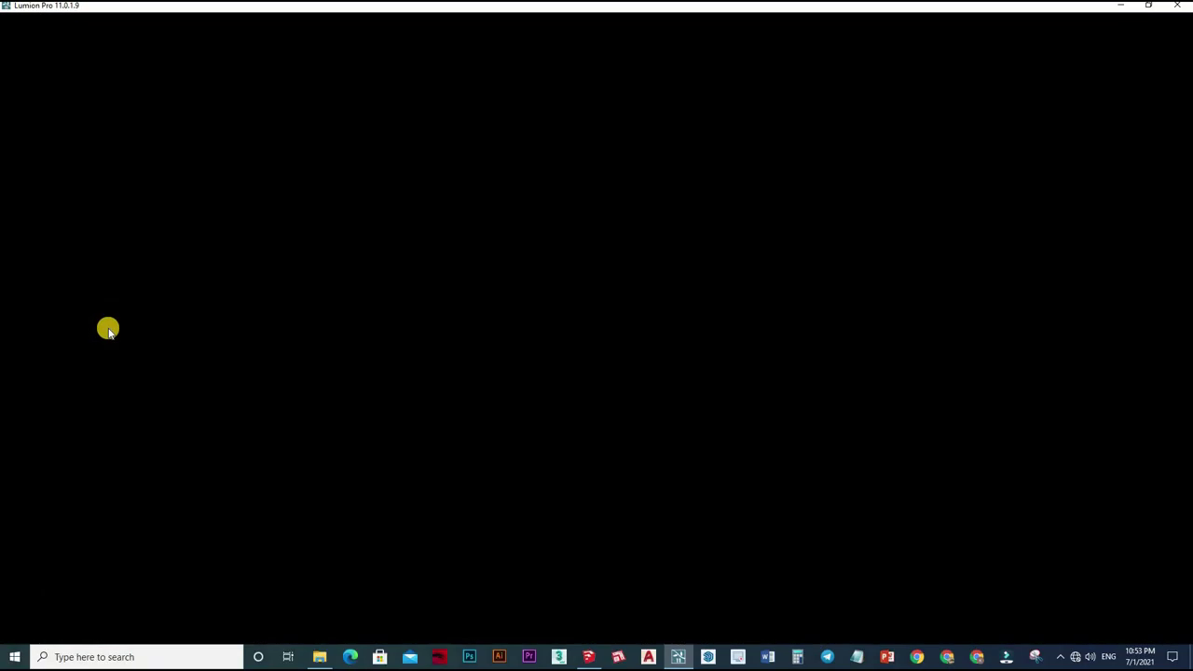
Colorize the roof's Polii Roof TilesClay 002 2k material slightly with white
click(107, 316)
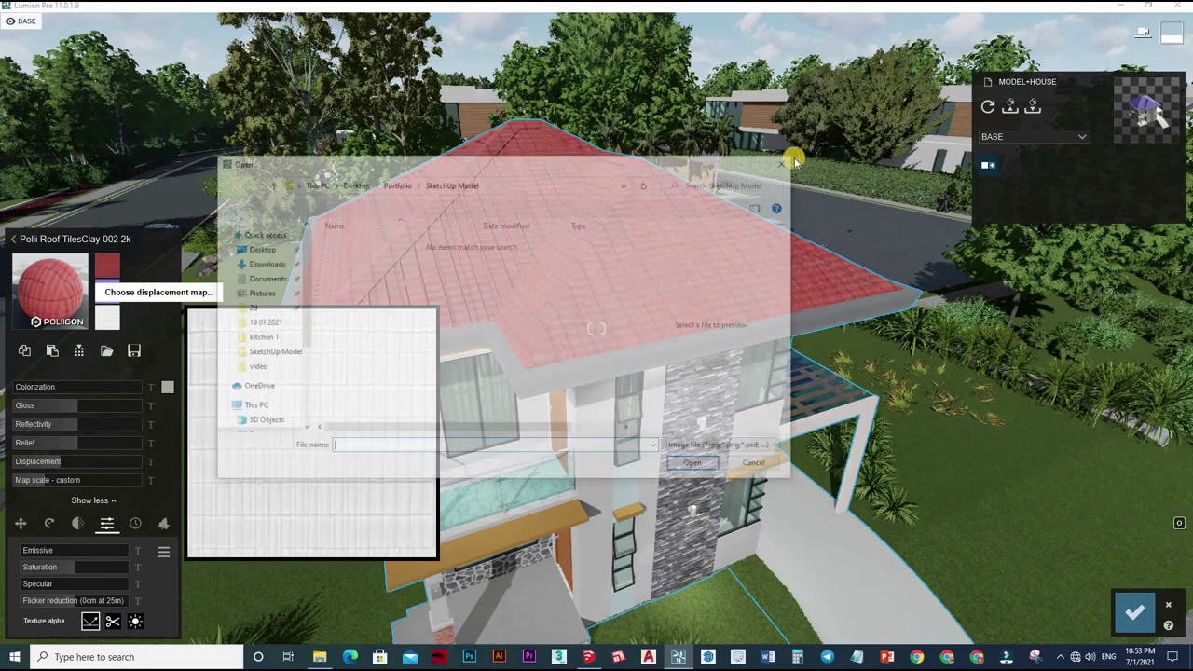
key(Escape)
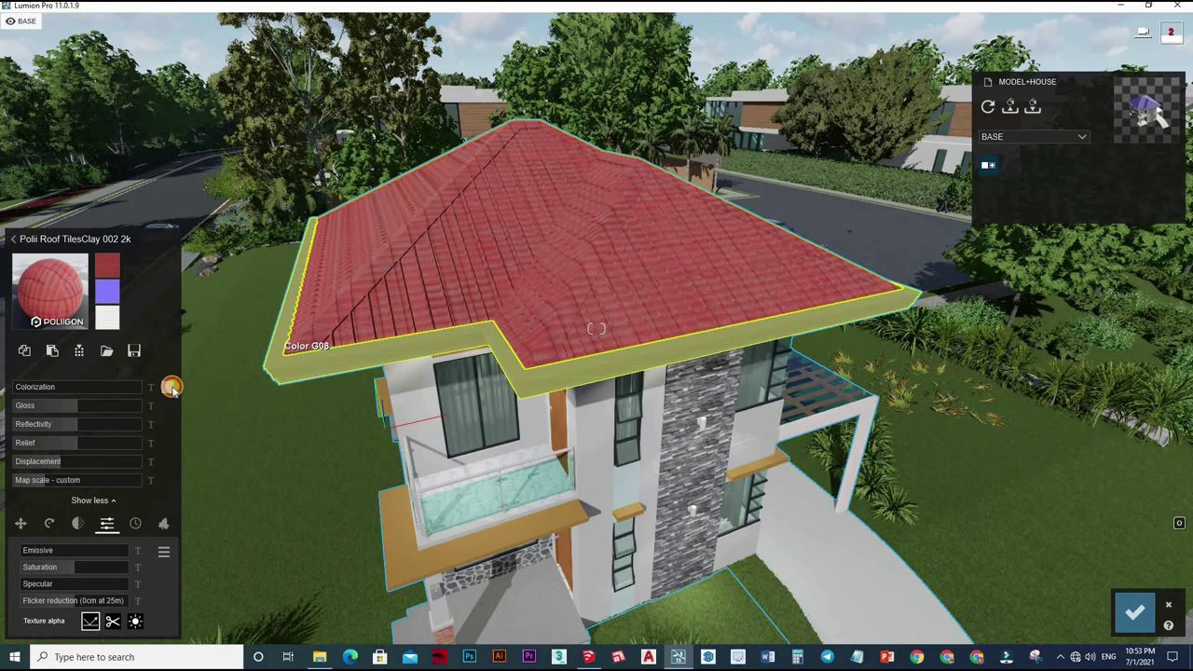
click(166, 386)
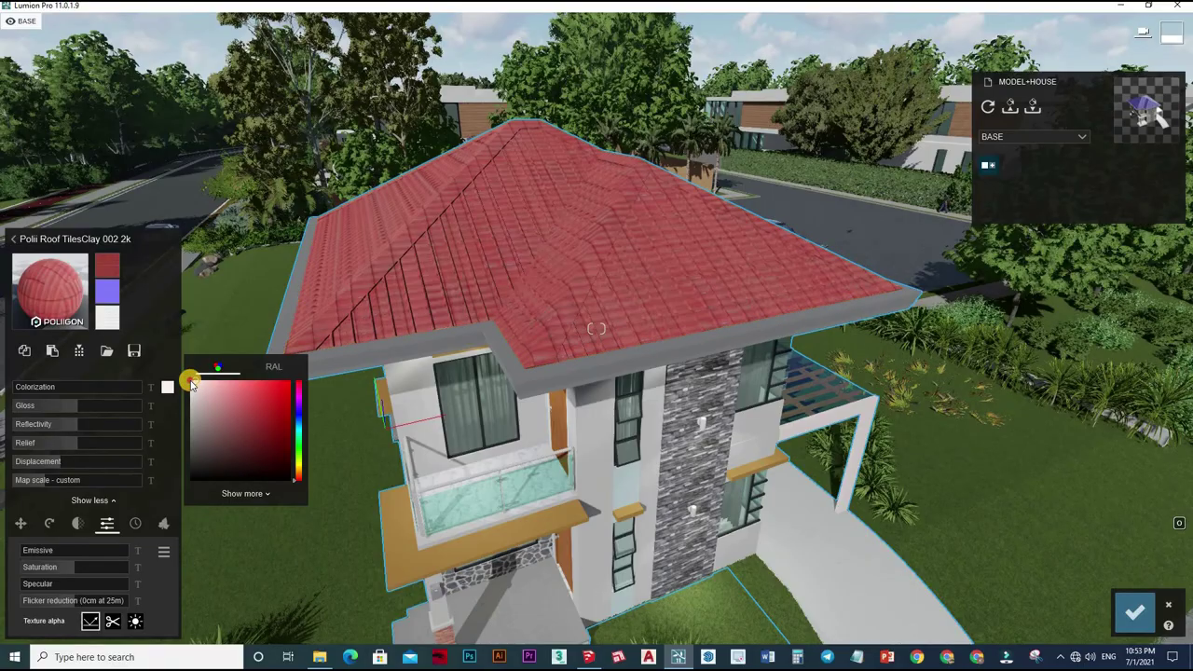
mouse_move(31, 396)
mouse_down()
mouse_move(116, 385)
mouse_move(40, 383)
mouse_up()
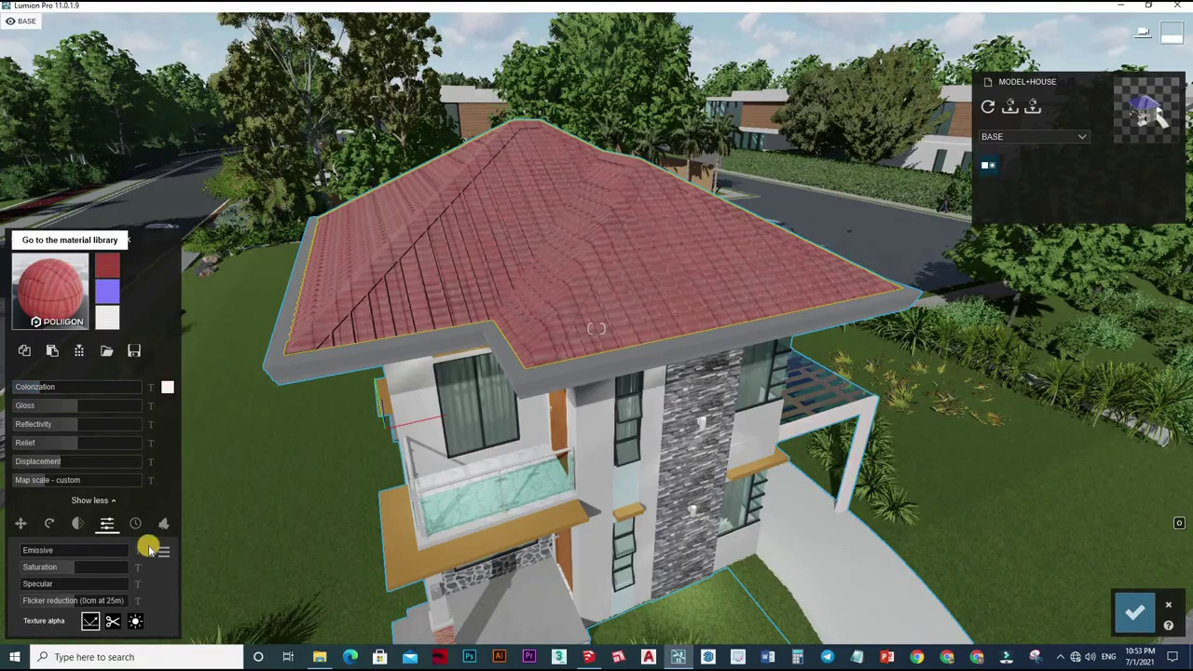
Try Roof 001 1024, Roof 002 1024 and other outdoor roof materials on the roof, and apply Roof 008 1024
click(37, 238)
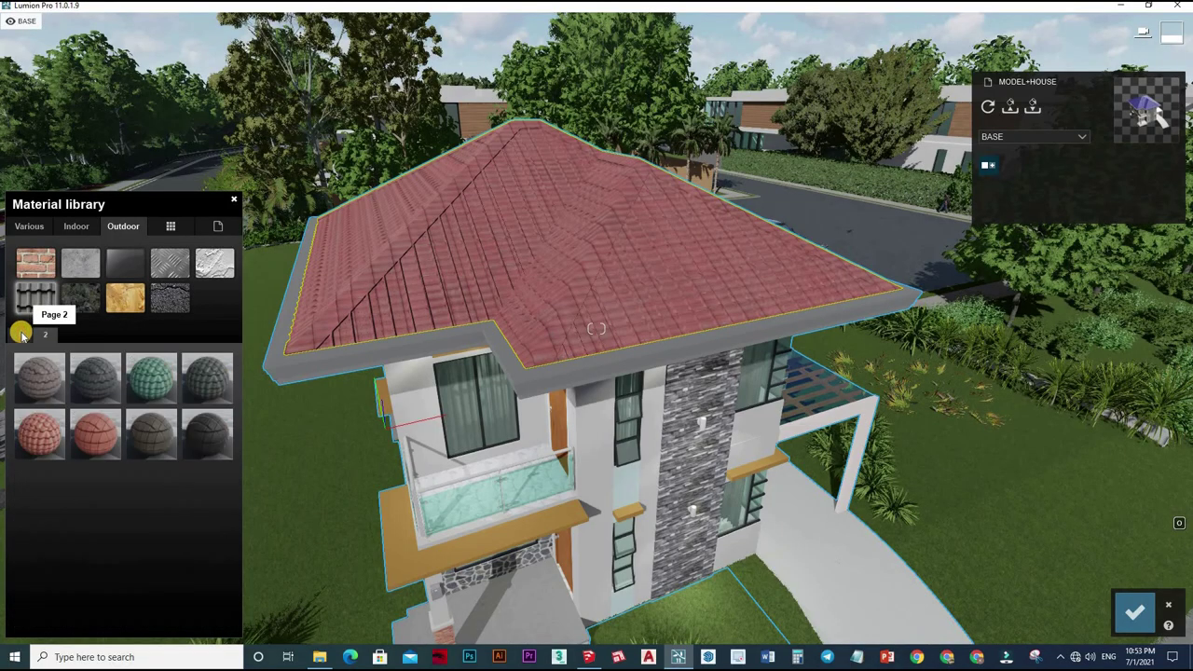
click(20, 333)
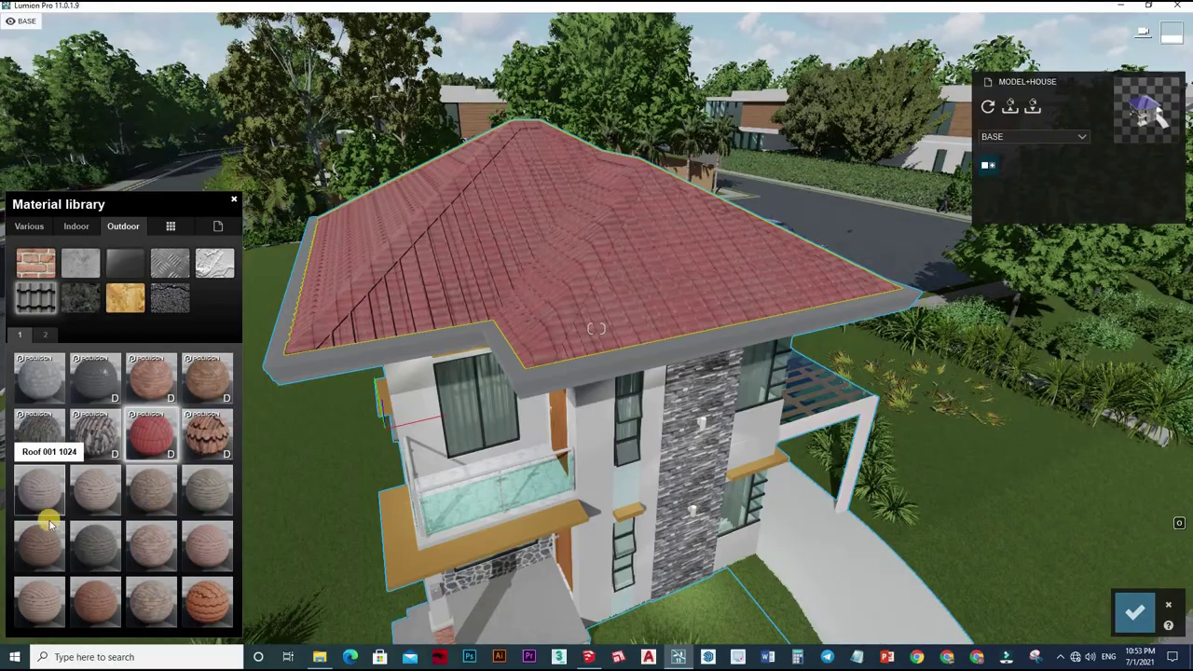
click(49, 518)
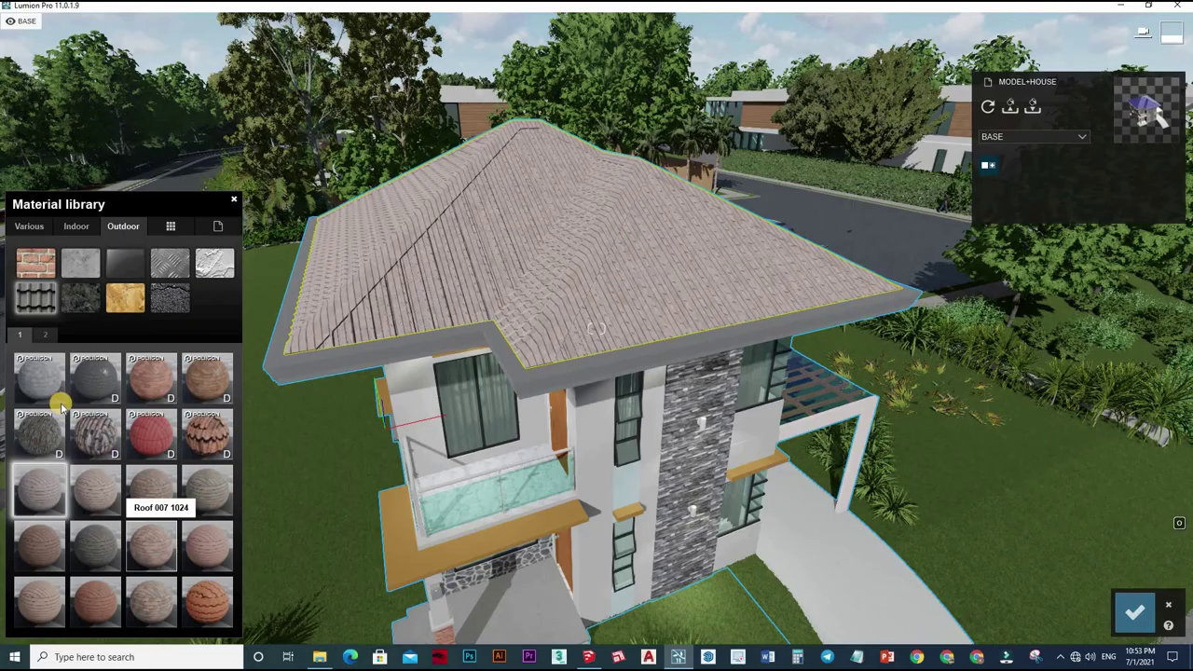
click(95, 489)
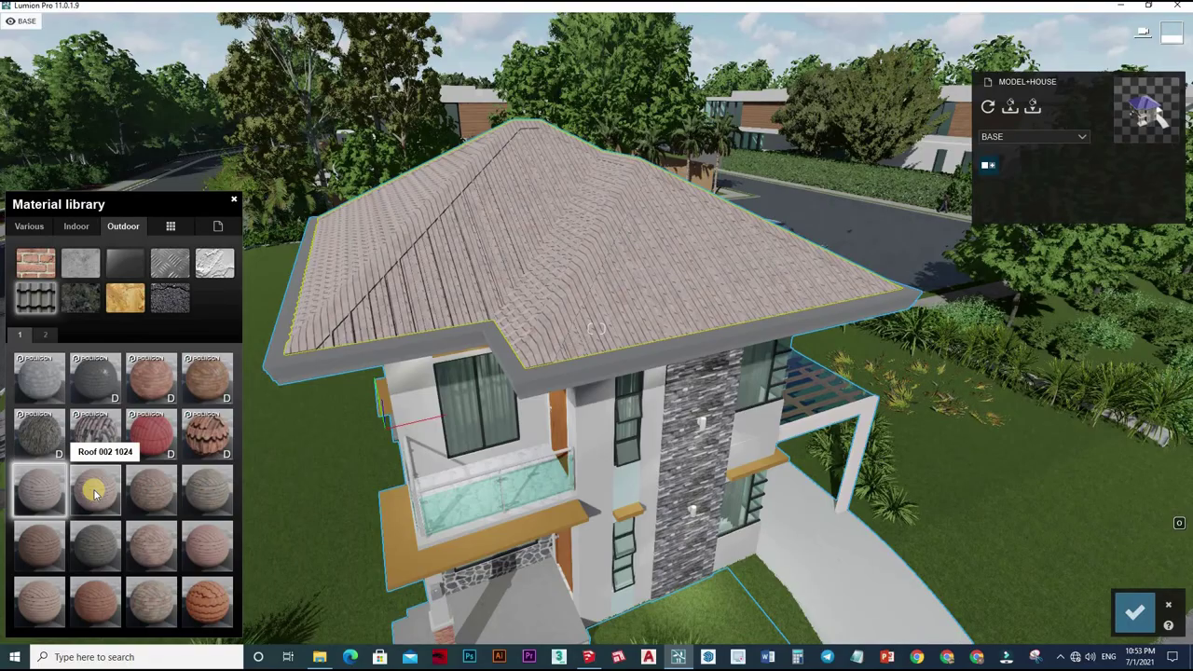
click(207, 491)
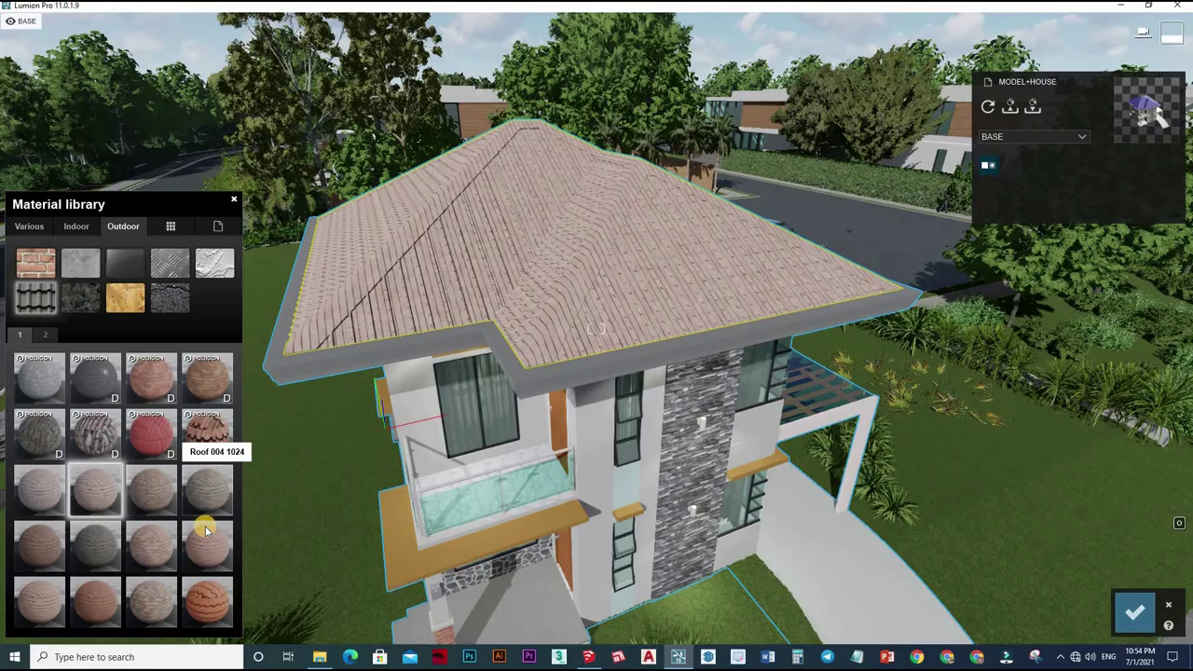
click(210, 538)
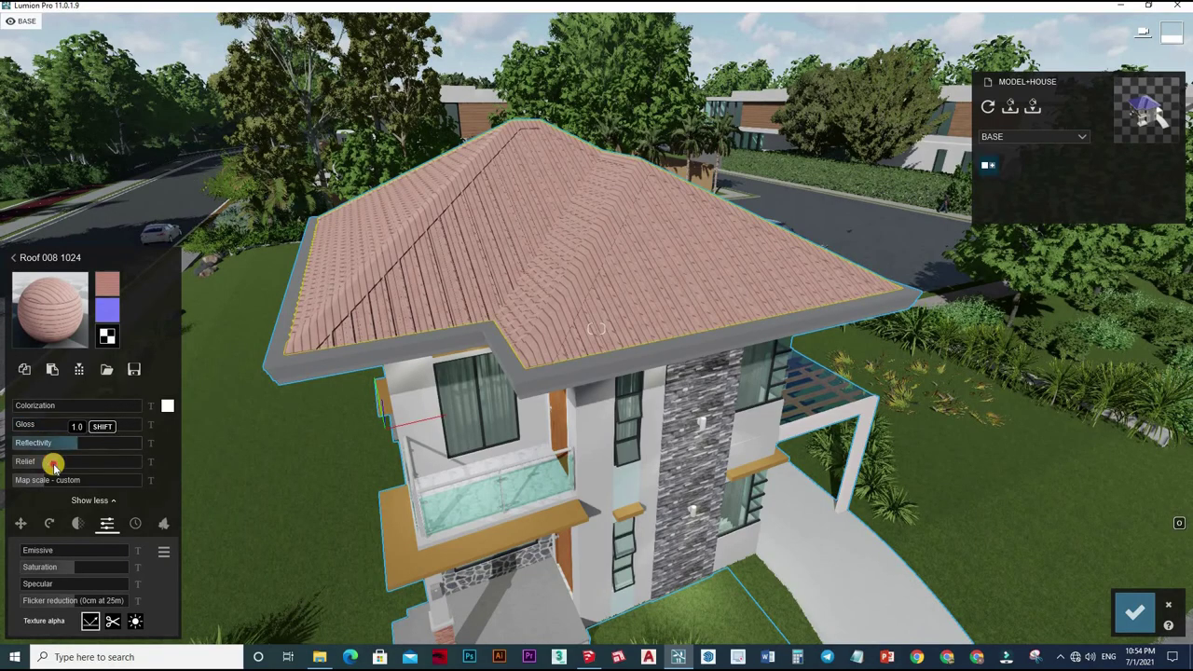
Lower the reflectivity and relief of the roof's Roof 008 1024 material, reduce its map scale, and adjust its heading orientation
drag(28, 466, 197, 474)
drag(65, 480, 80, 656)
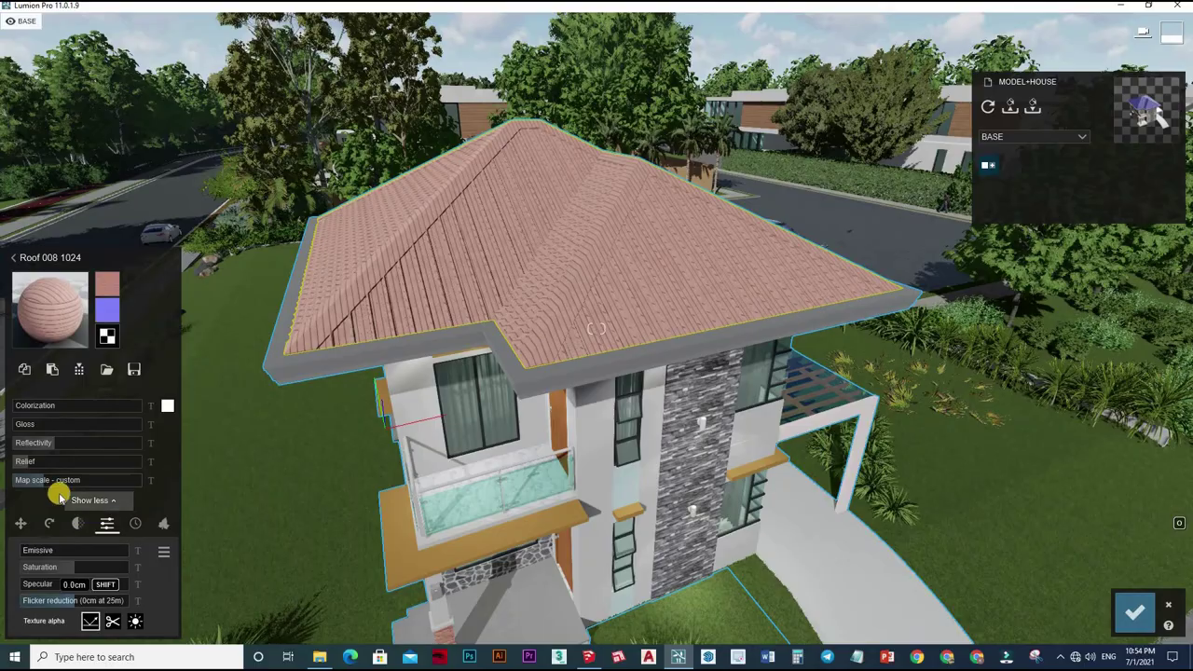
click(49, 525)
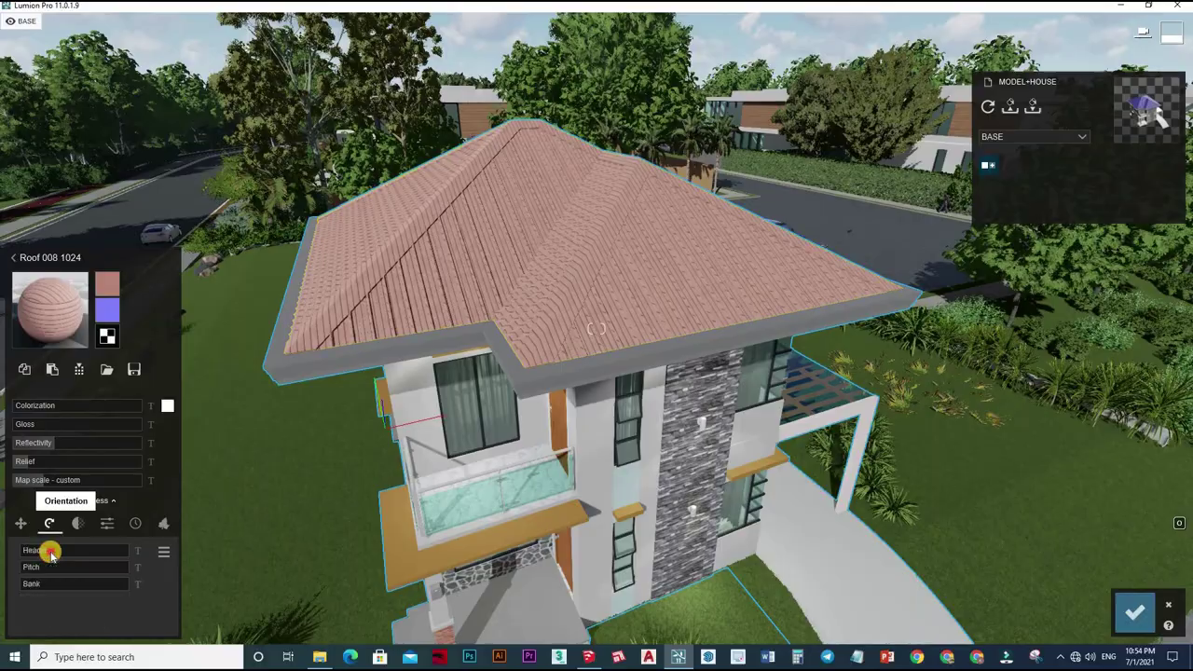
drag(69, 552, 51, 560)
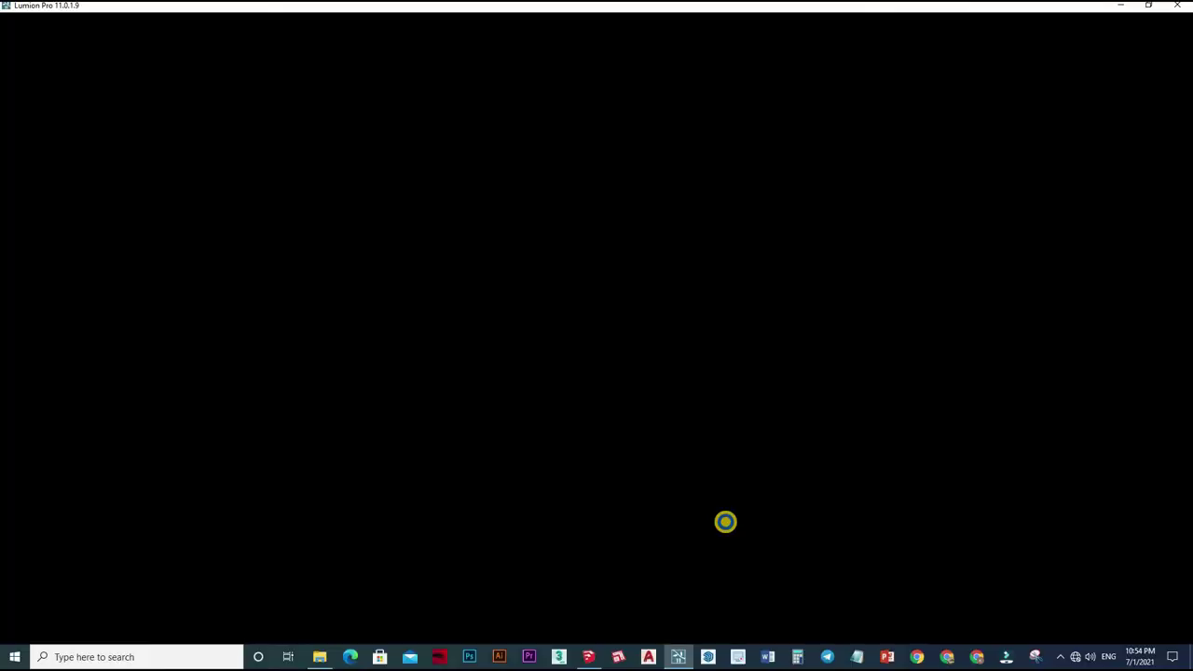
Switch the scene to Photo mode and add the Sun Study effect to photo 5
middle_drag(725, 522, 726, 523)
scroll(719, 523, down, 5)
key(e)
key(d)
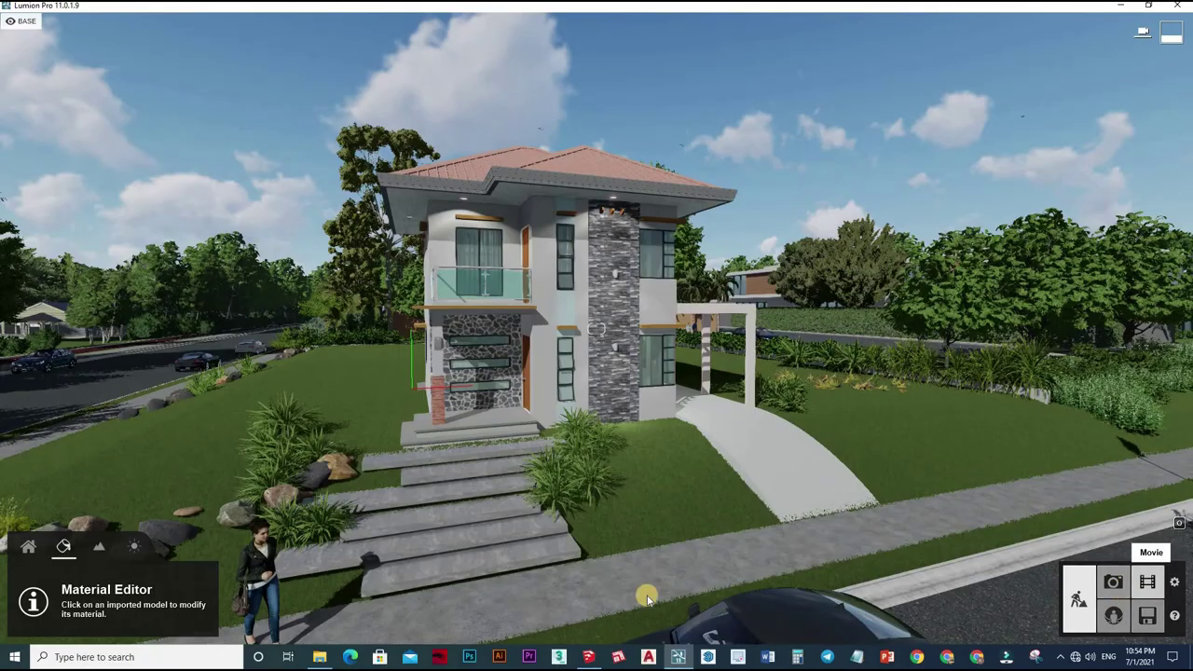
click(1113, 580)
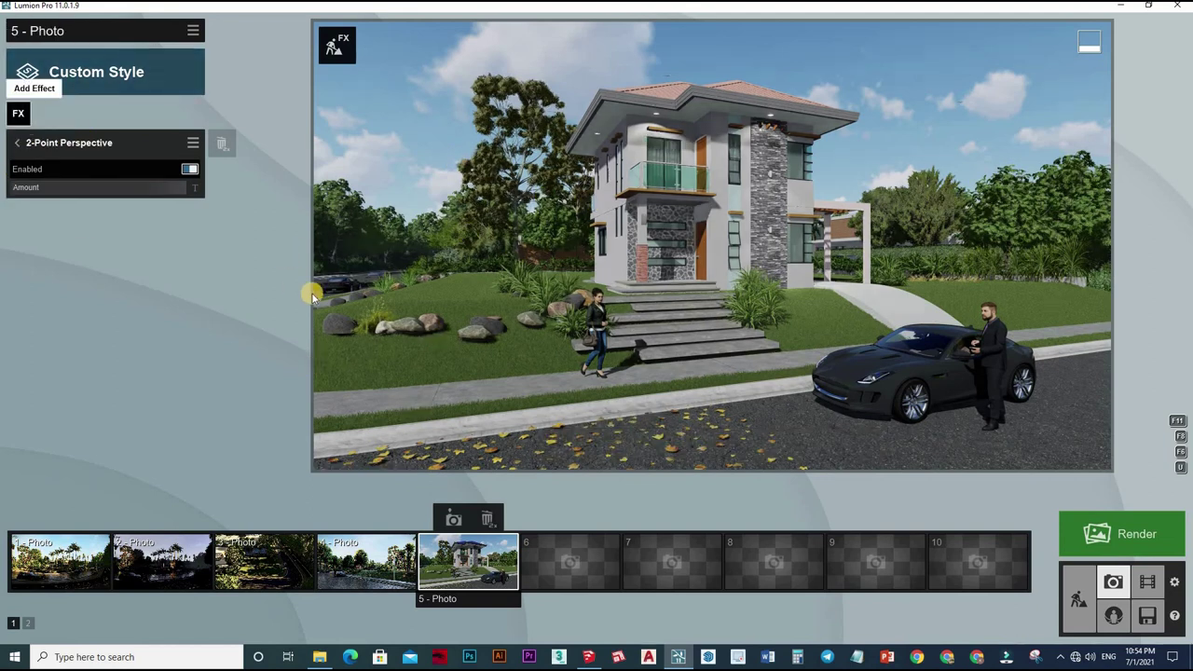
click(18, 113)
click(356, 226)
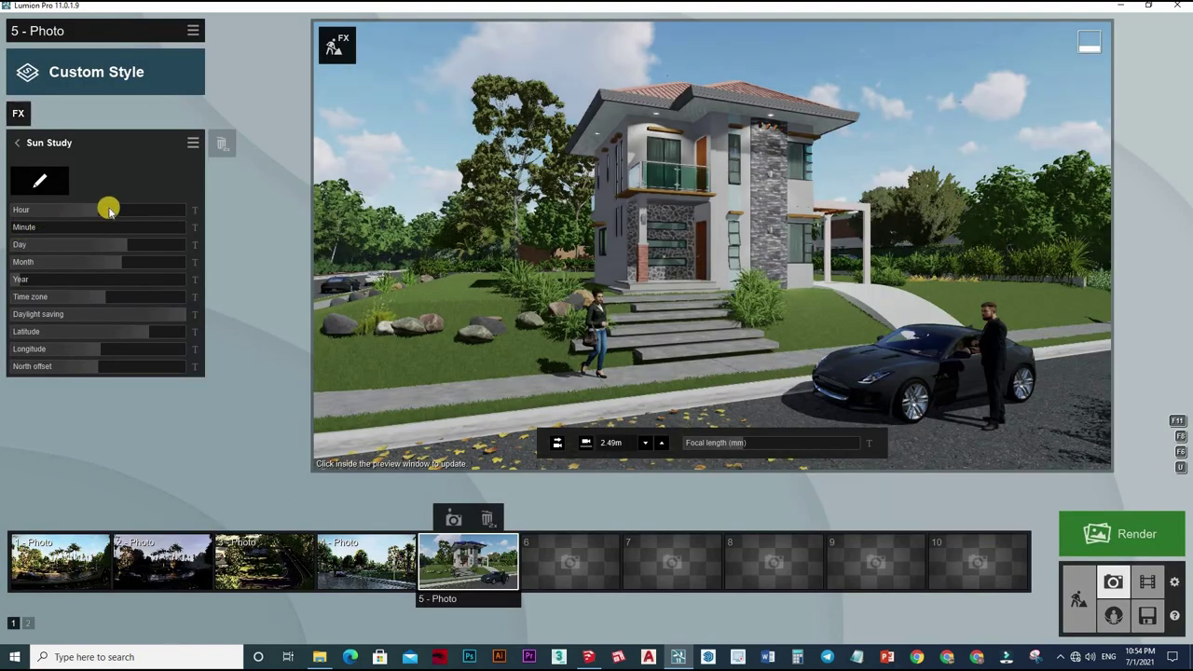
Set the Sun Study hour to 12 and adjust its day, month and time zone
click(97, 209)
click(127, 213)
drag(127, 213, 83, 229)
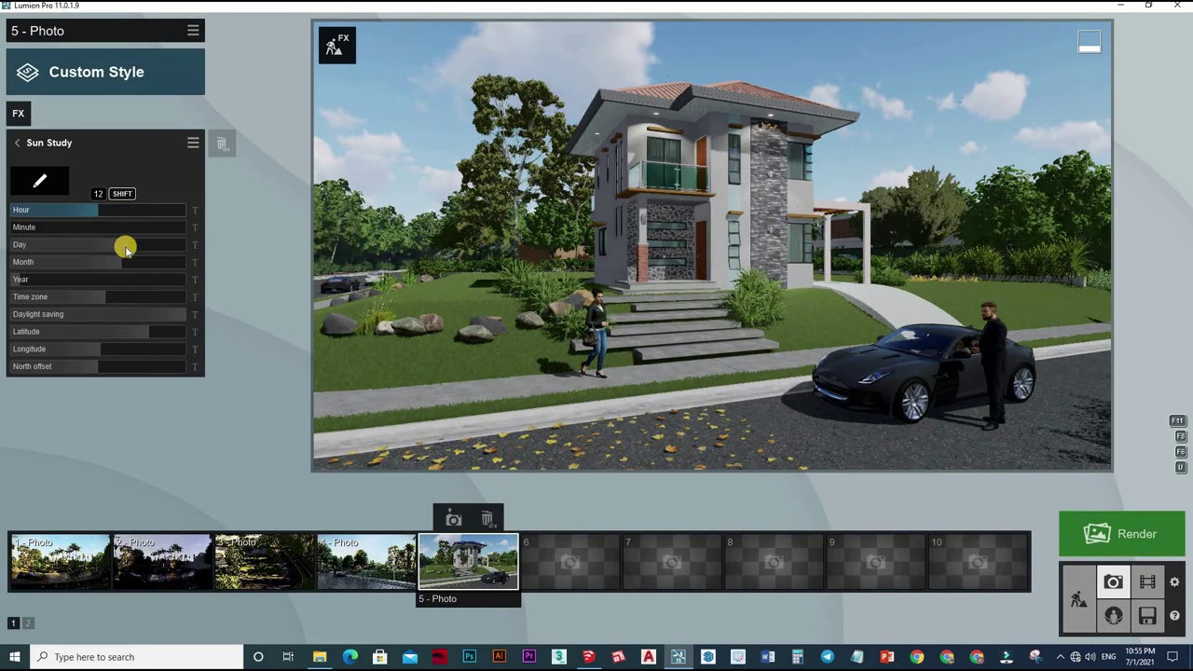
drag(17, 250, 74, 307)
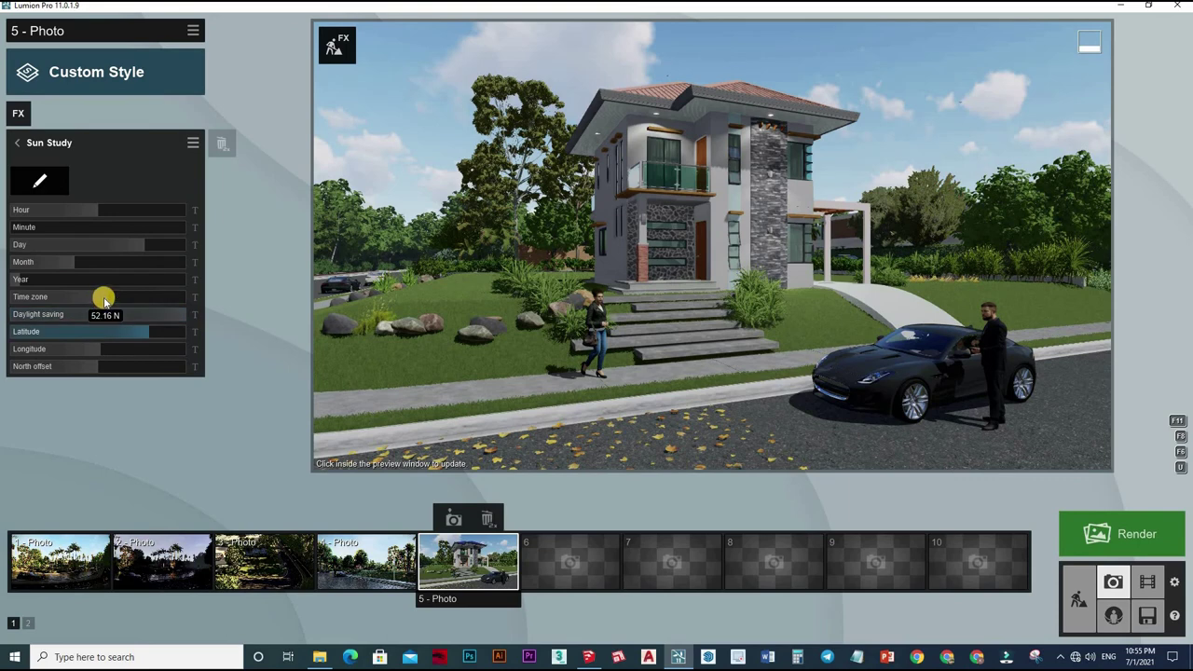
click(115, 299)
mouse_move(115, 298)
mouse_down()
mouse_move(139, 295)
mouse_move(105, 297)
mouse_up()
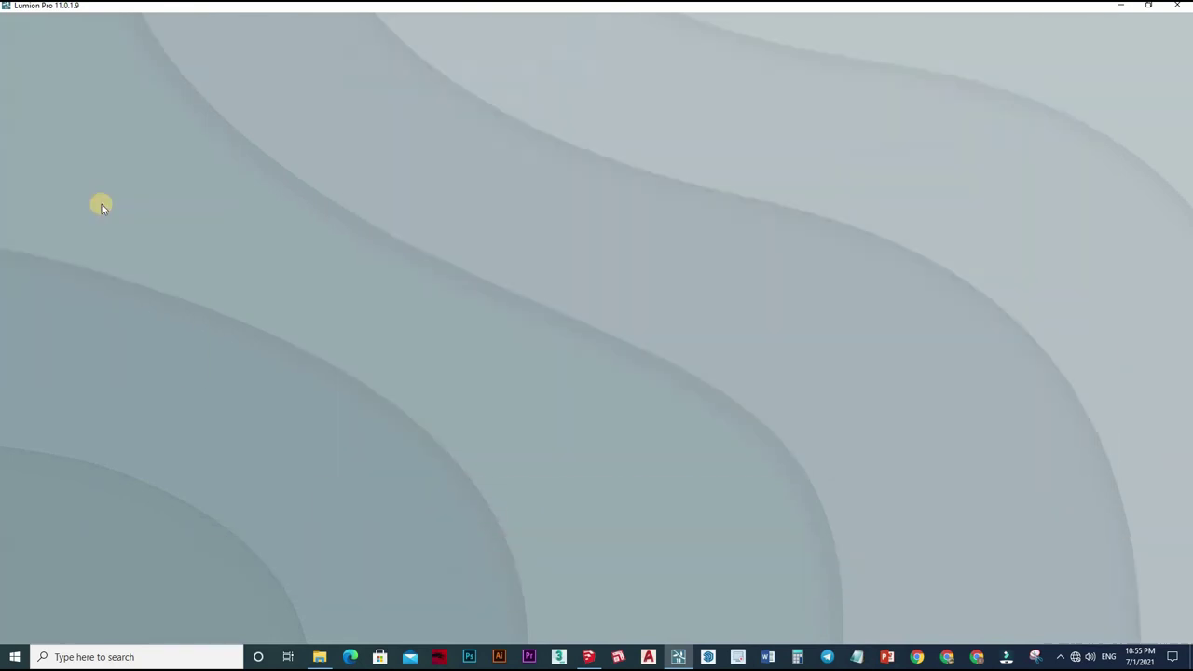
Add the Real Skies effect to photo 5 and adjust its sky heading, brightness and overall brightness
click(120, 135)
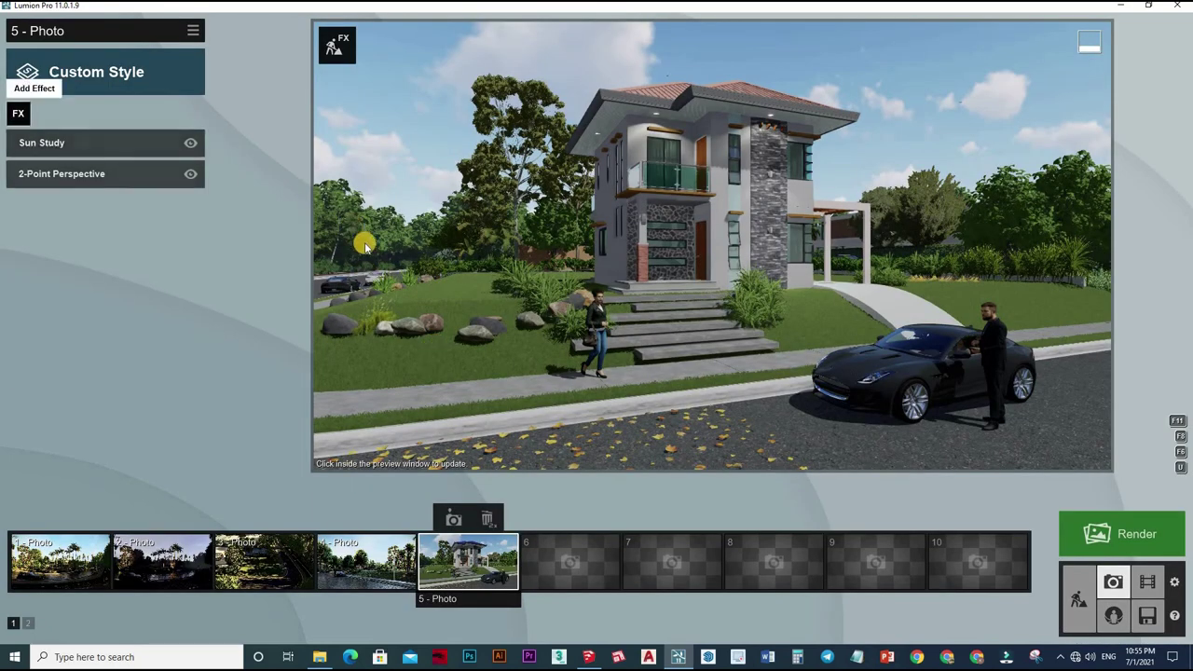
click(19, 110)
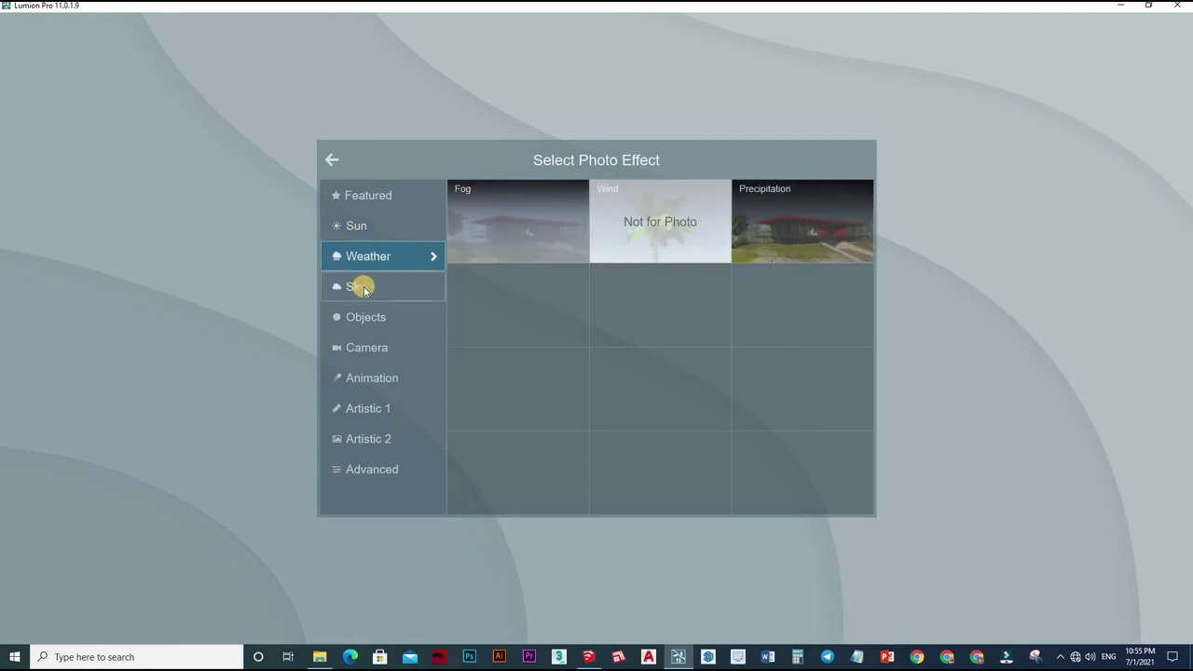
mouse_move(430, 278)
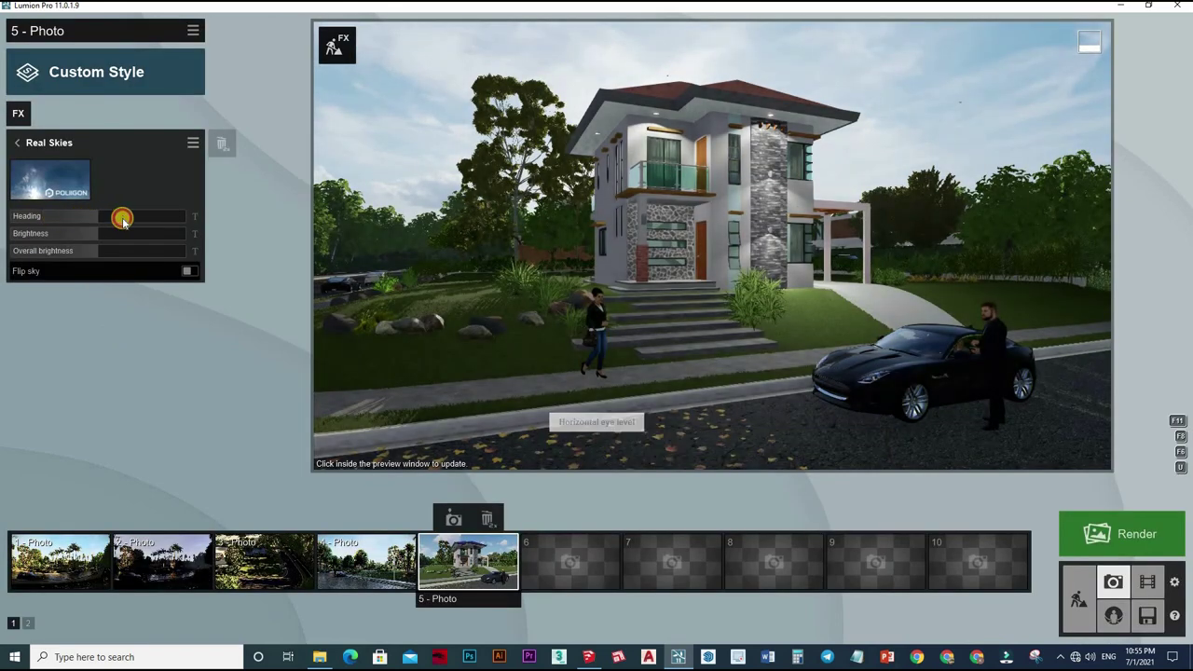
drag(128, 221, 189, 212)
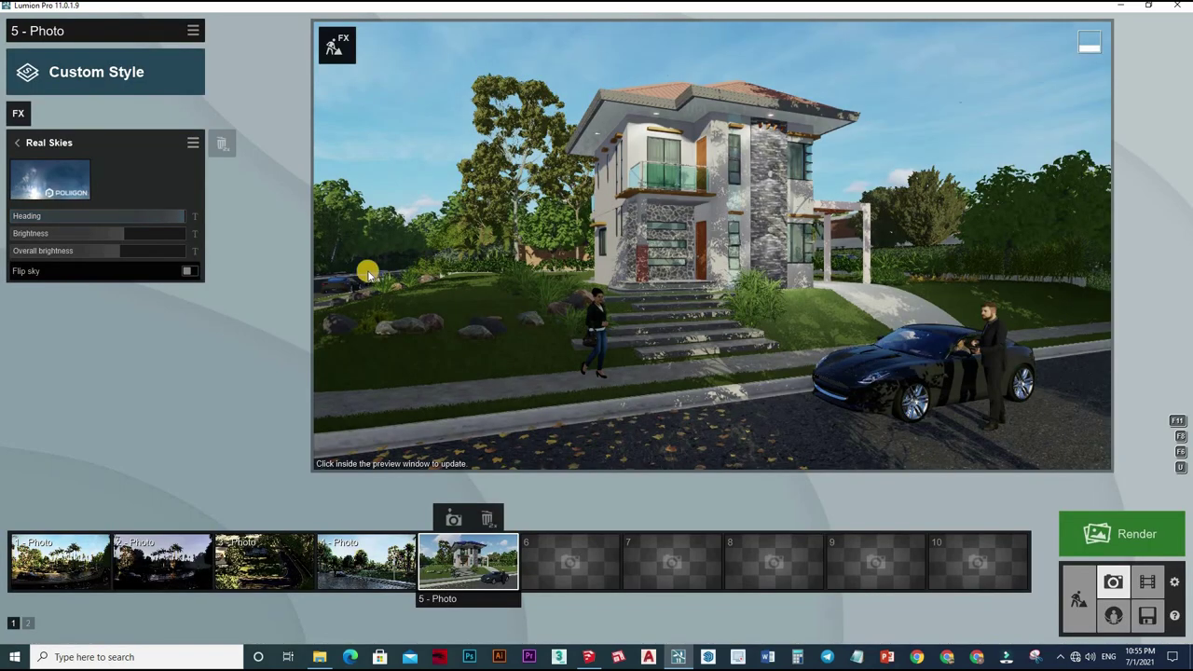
click(393, 290)
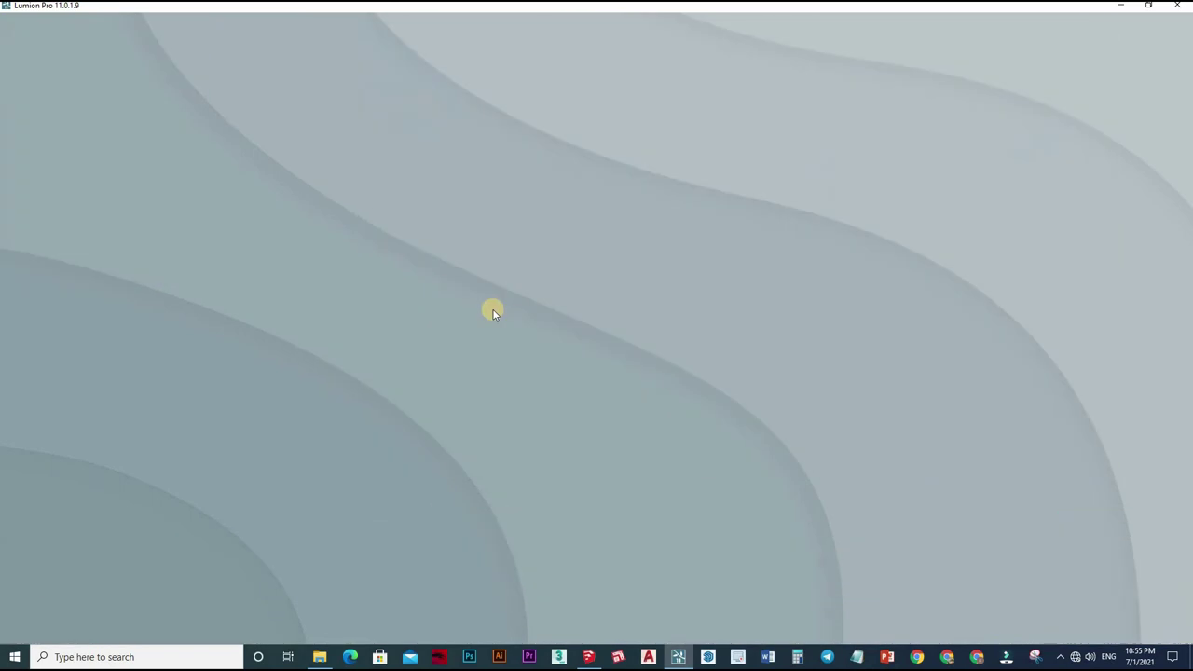
click(525, 387)
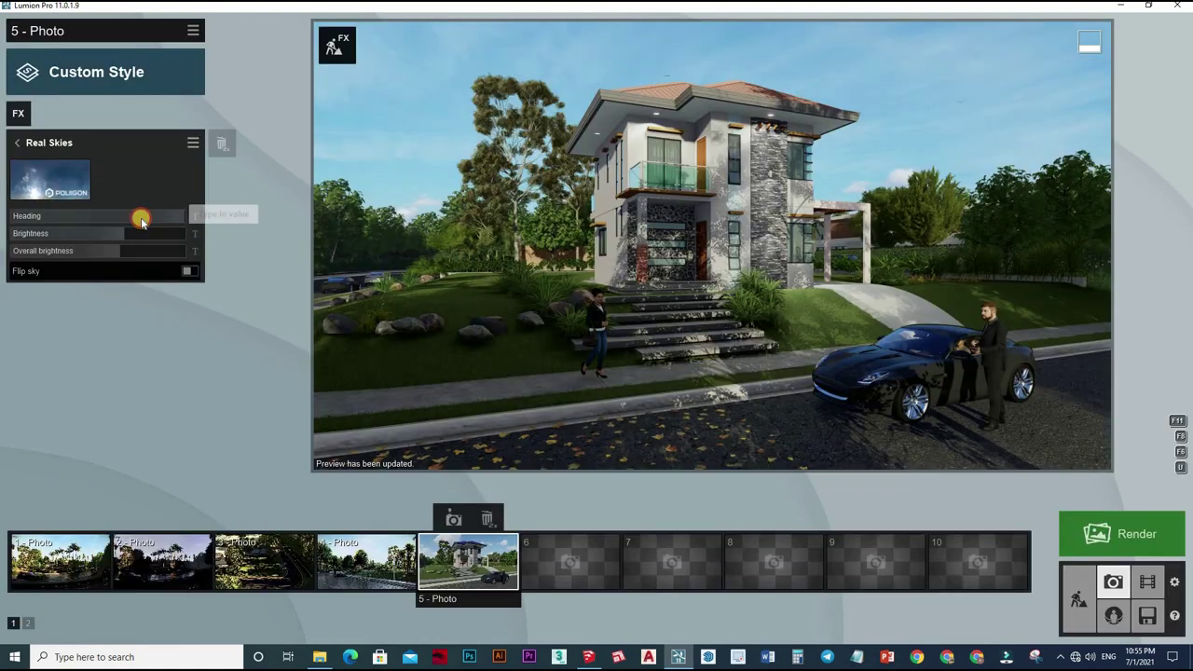
click(590, 282)
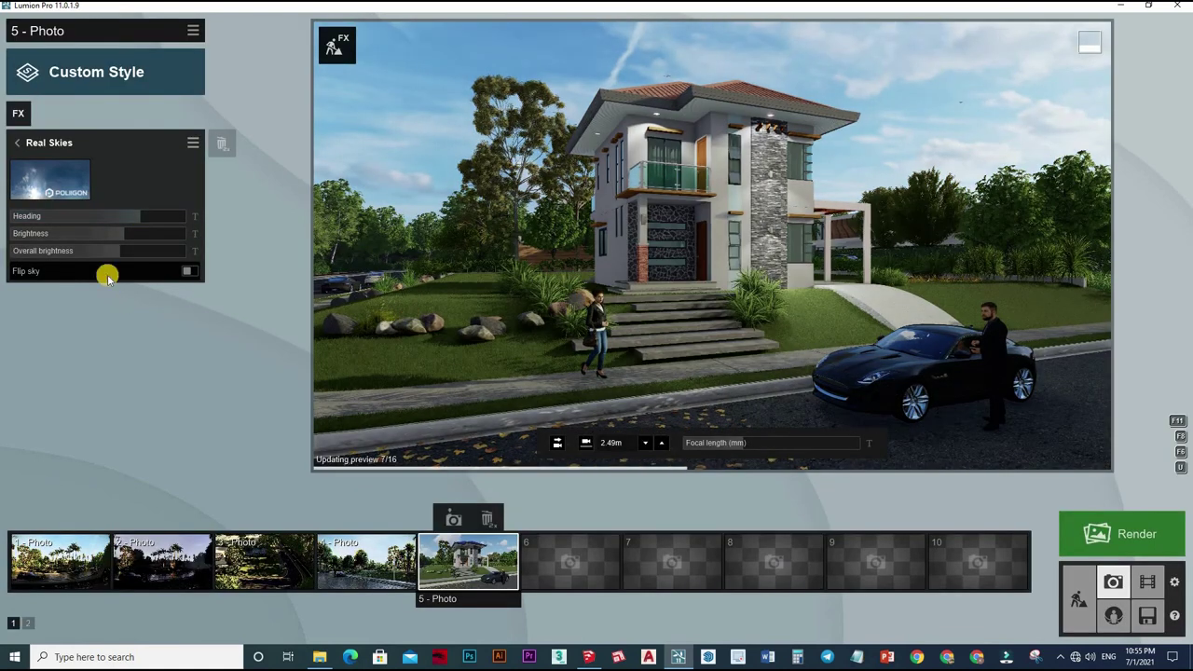
Apply the Realistic style to photo 5 and raise the intensity of its Sharpen effect
click(20, 142)
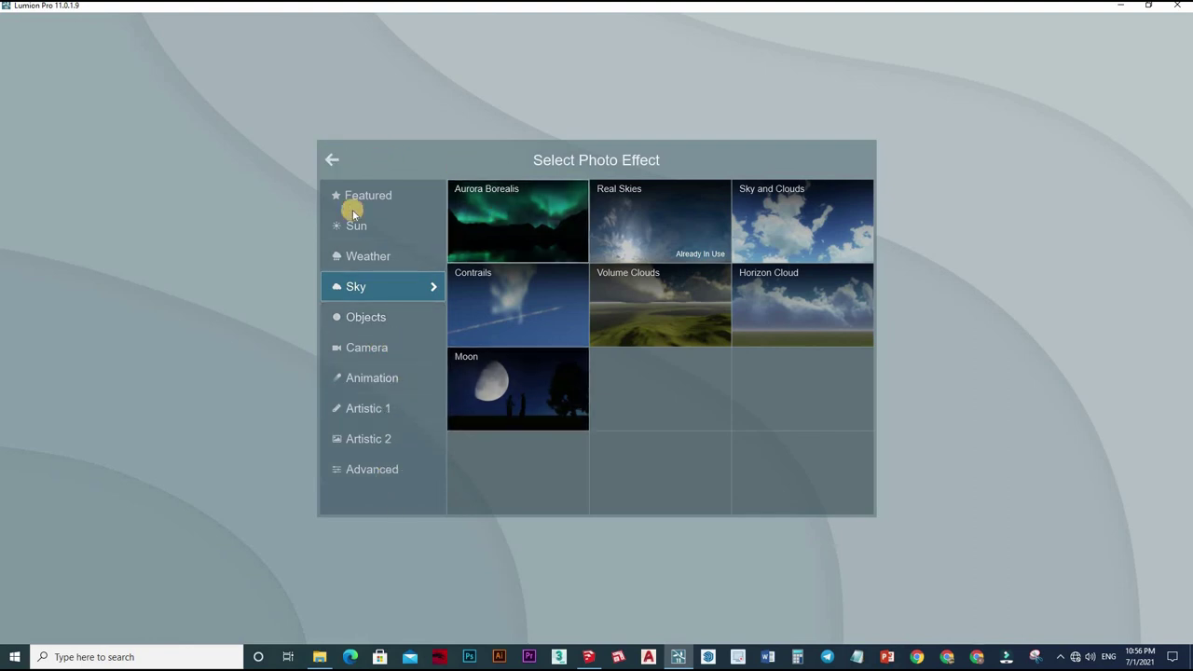
click(98, 70)
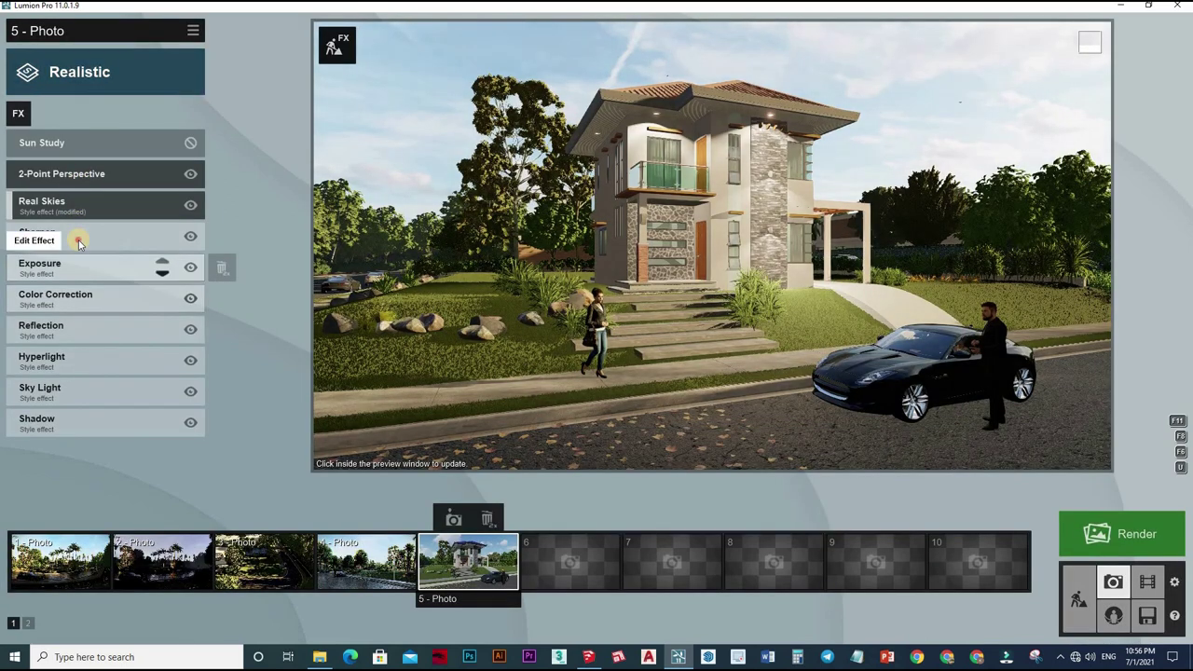
click(79, 242)
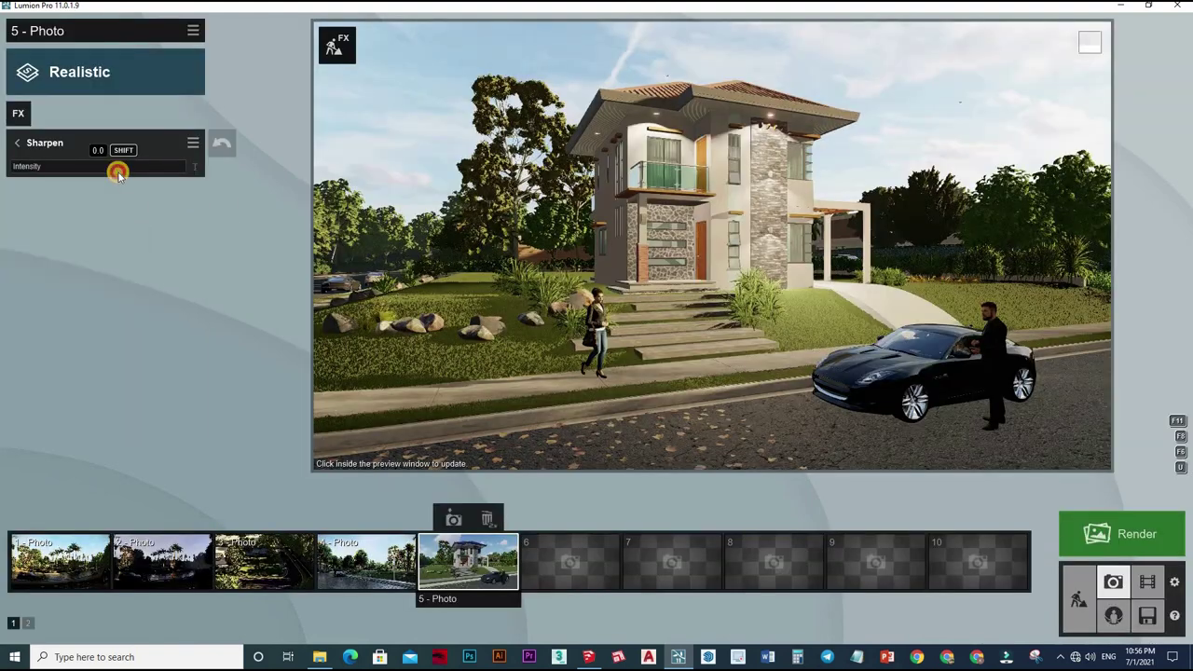
click(117, 171)
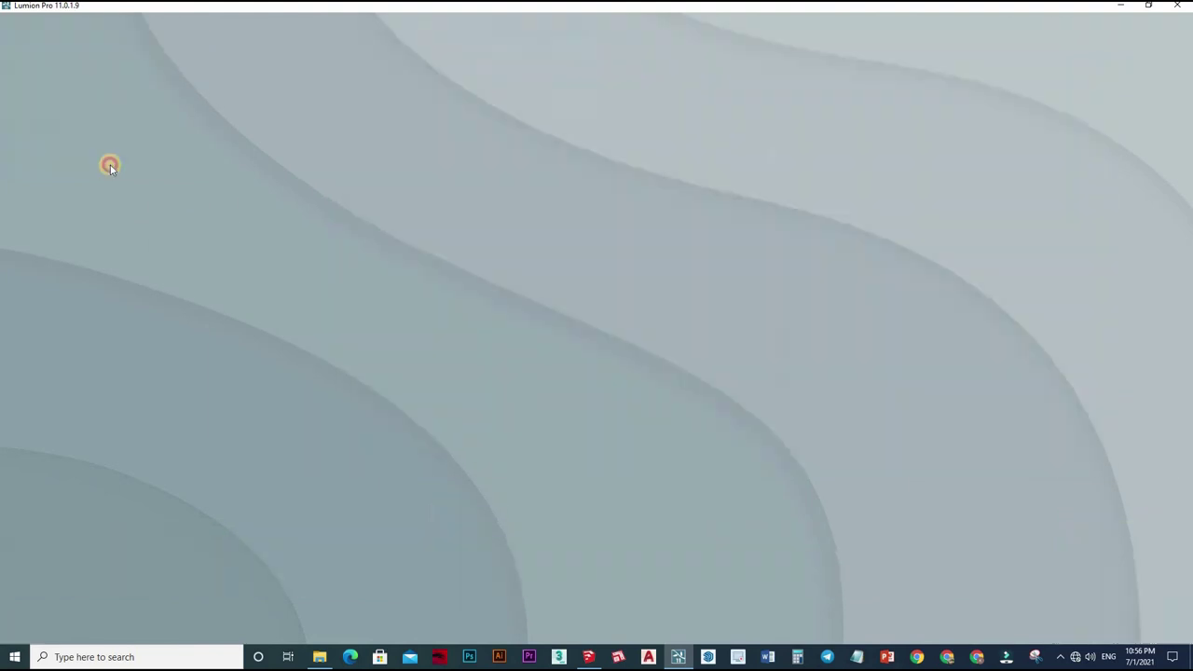
click(498, 232)
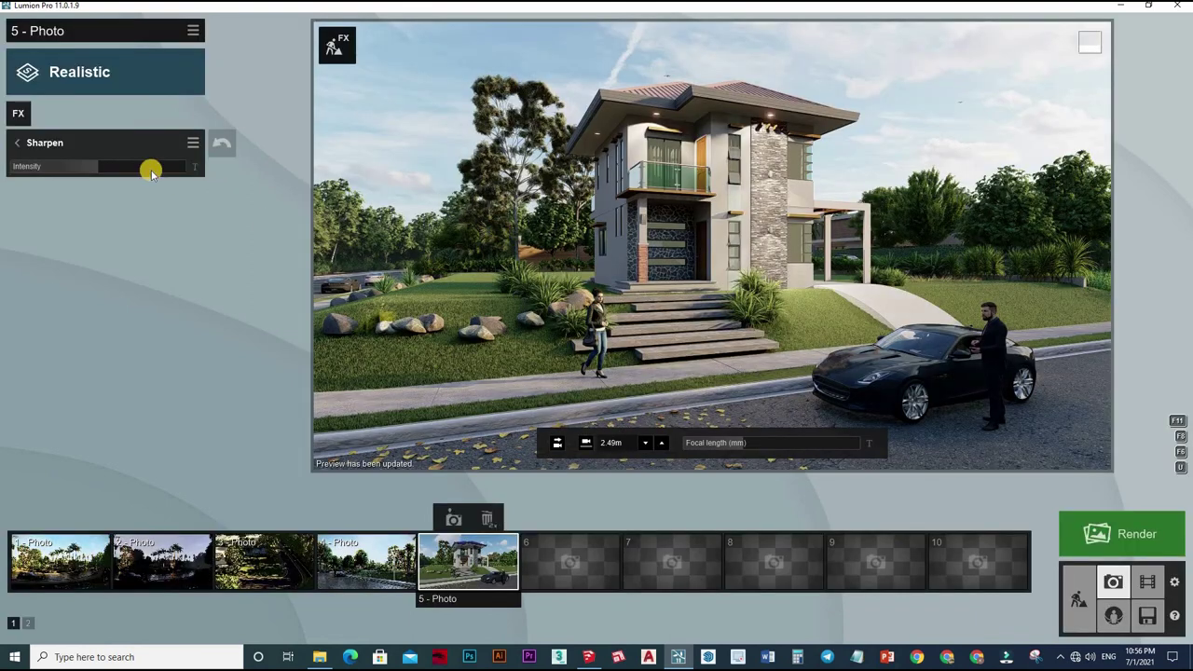
Set the Exposure effect of the Realistic style to 0.5 and update the preview
click(18, 142)
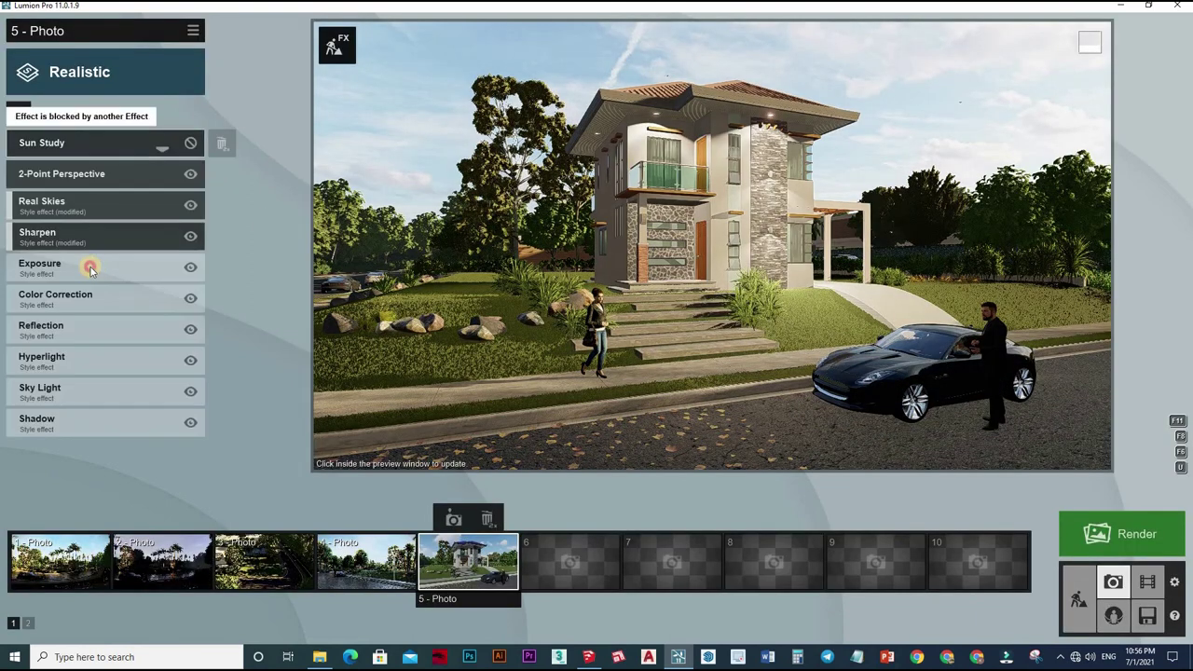
drag(97, 171, 103, 167)
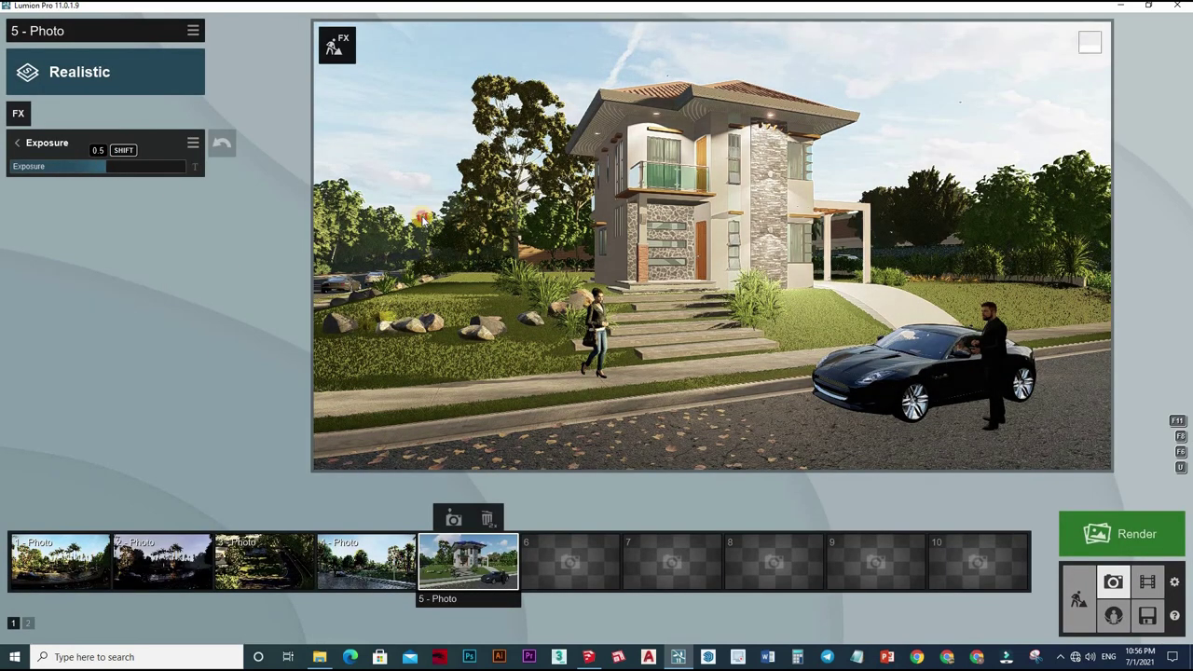
click(422, 218)
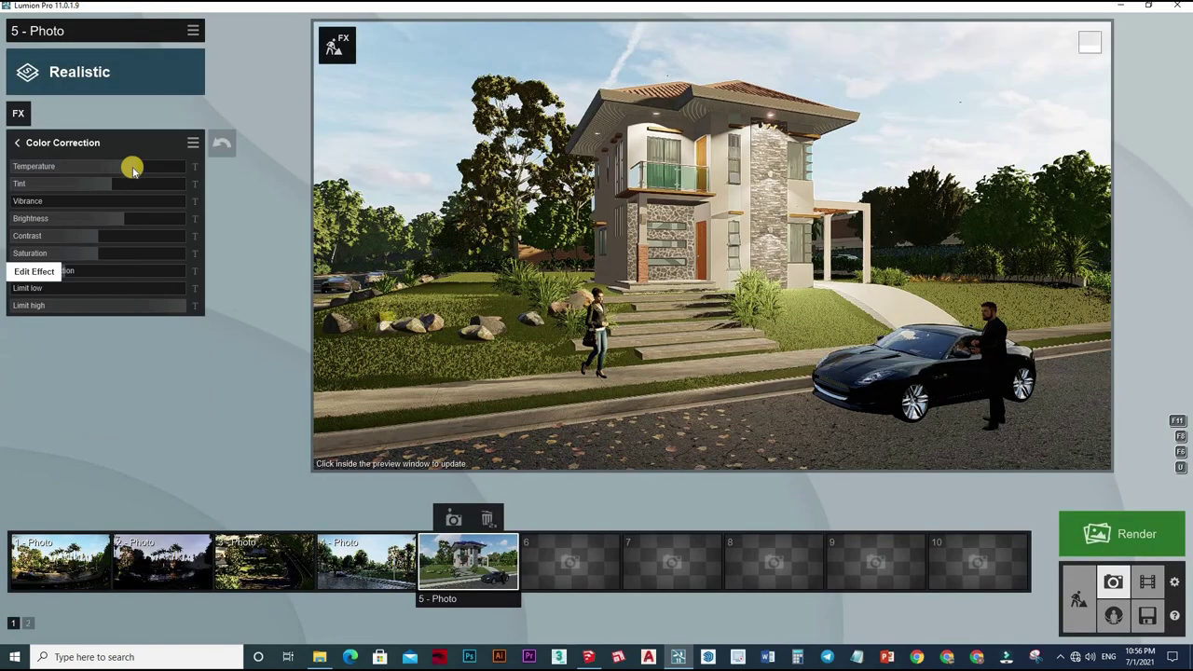
Try a cooler temperature in the Color Correction effect and settle on a warm tone
drag(137, 167, 109, 167)
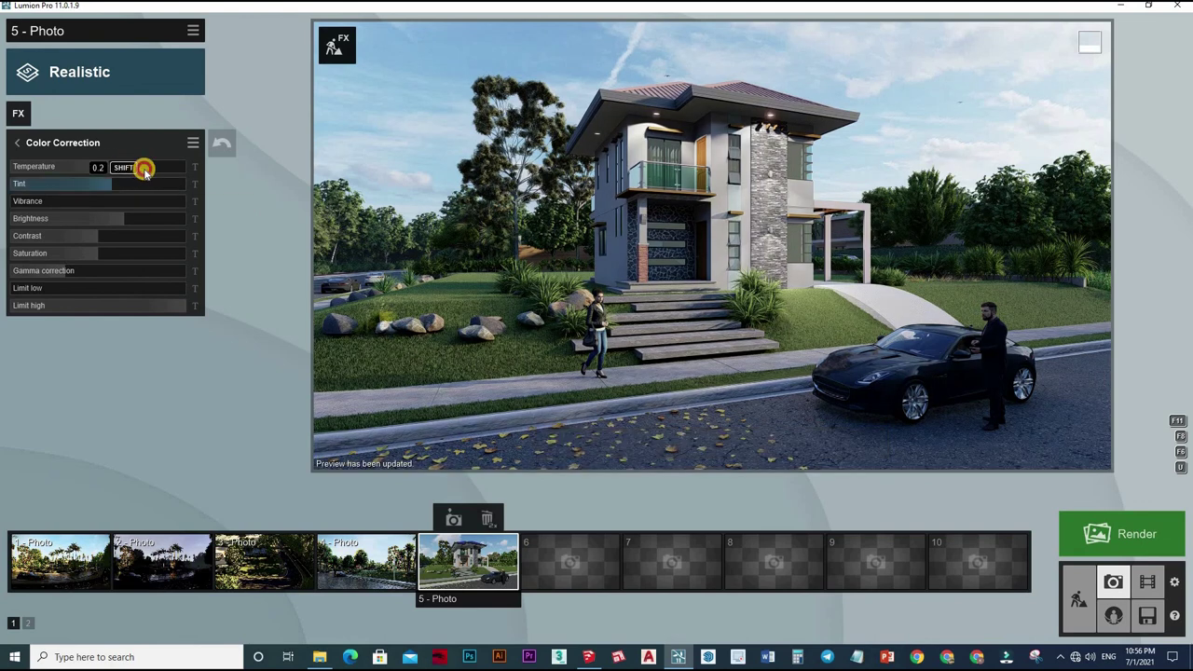
click(143, 167)
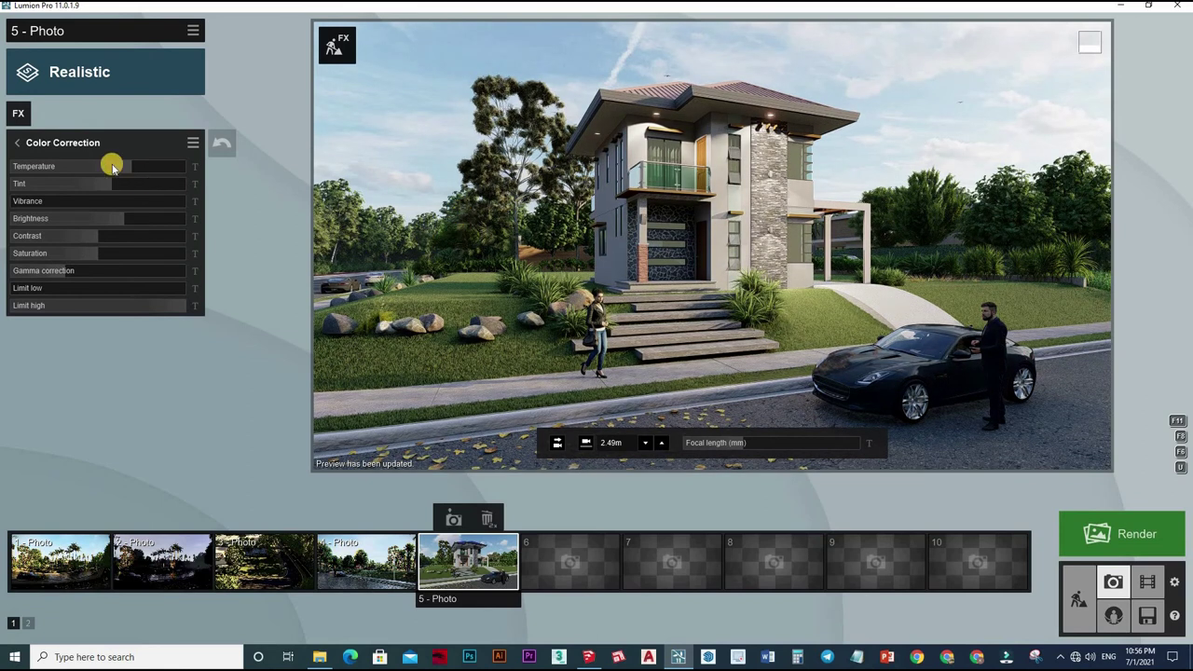
click(114, 147)
Reduce the Sharpen effect's intensity to 0.7 and update the preview
click(95, 201)
click(87, 169)
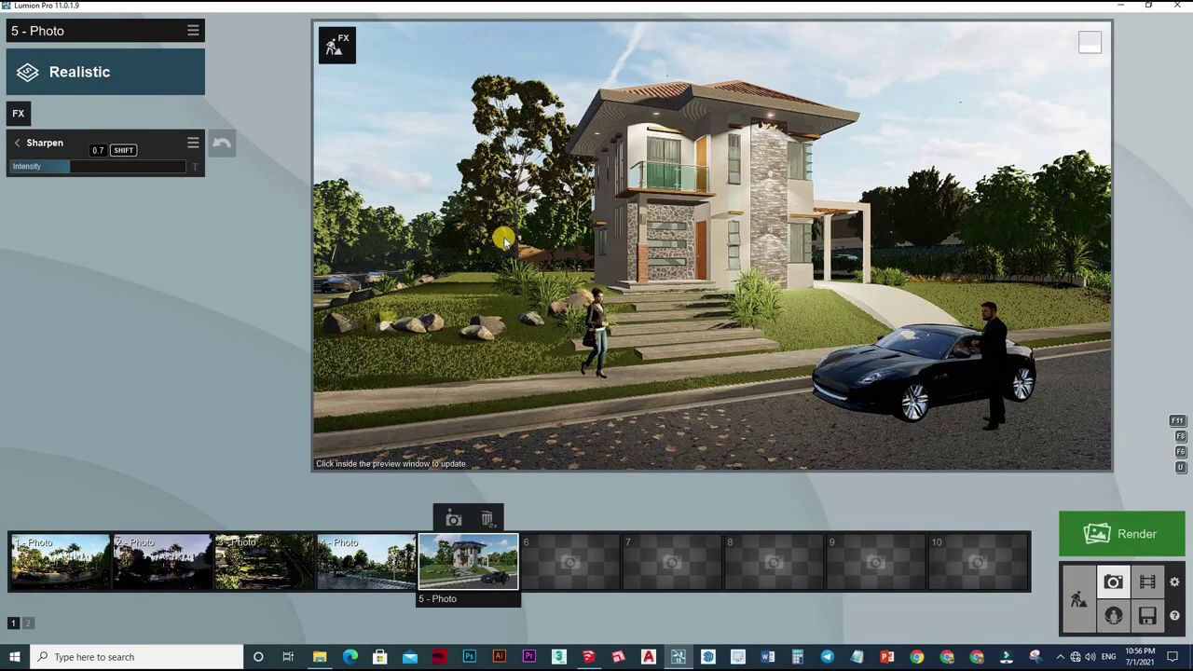
click(503, 240)
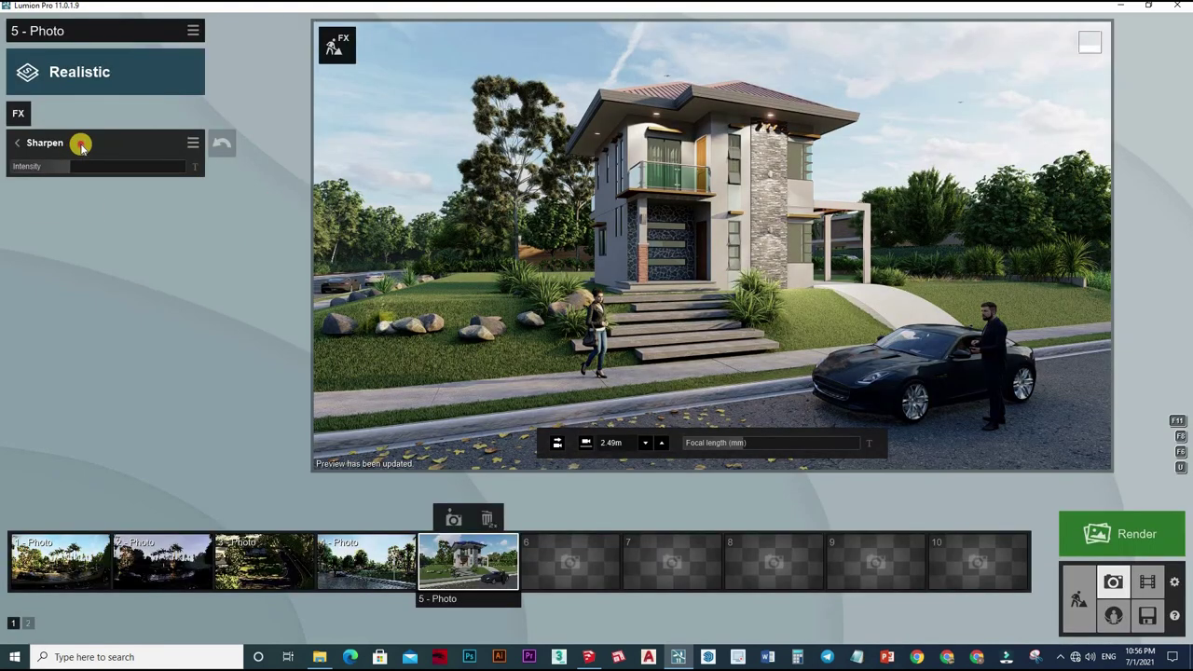
click(17, 142)
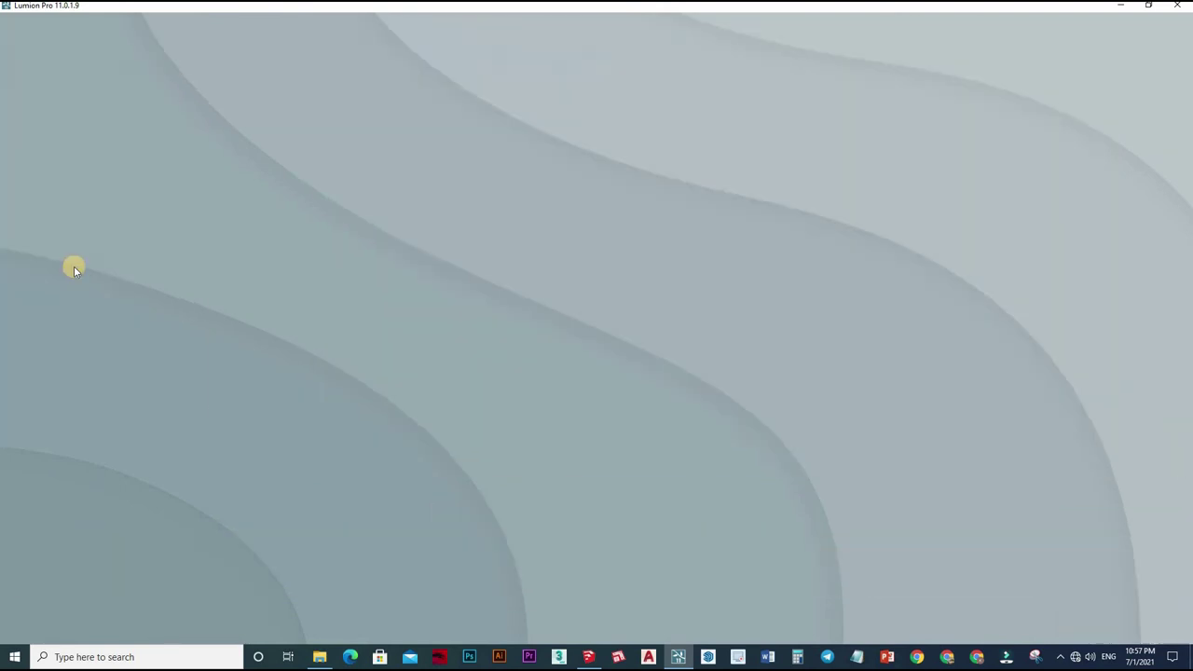
Raise the brightness and contrast of the Color Correction effect and update the preview
click(81, 296)
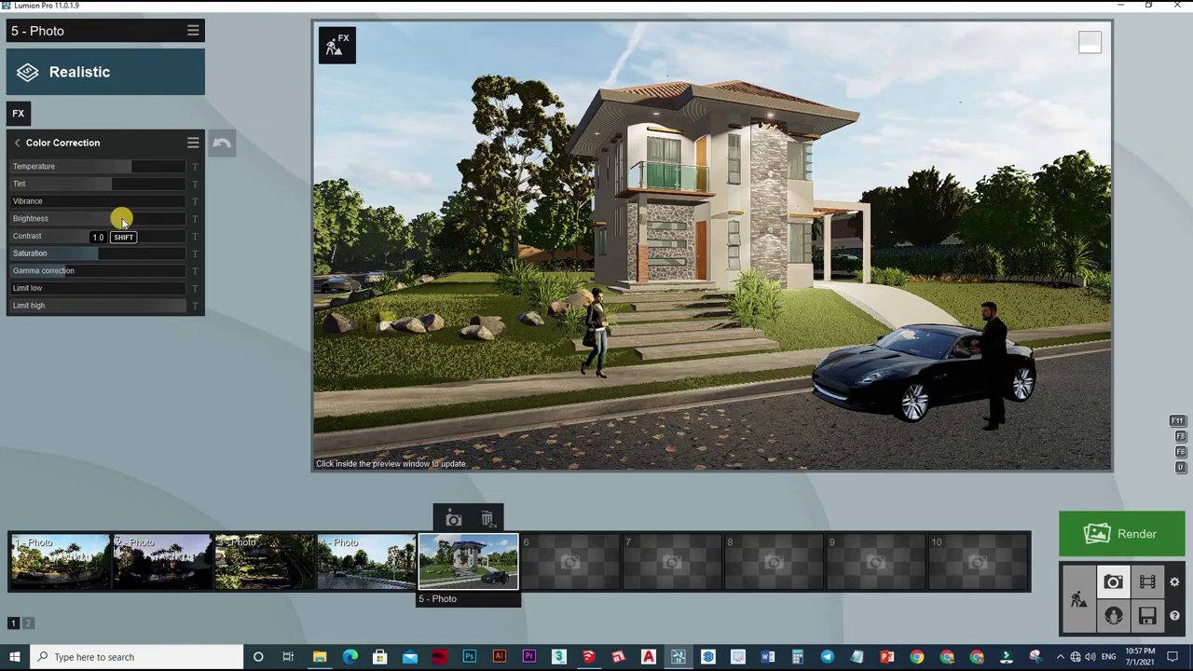
mouse_move(122, 218)
mouse_down()
mouse_move(109, 220)
mouse_move(145, 219)
mouse_up()
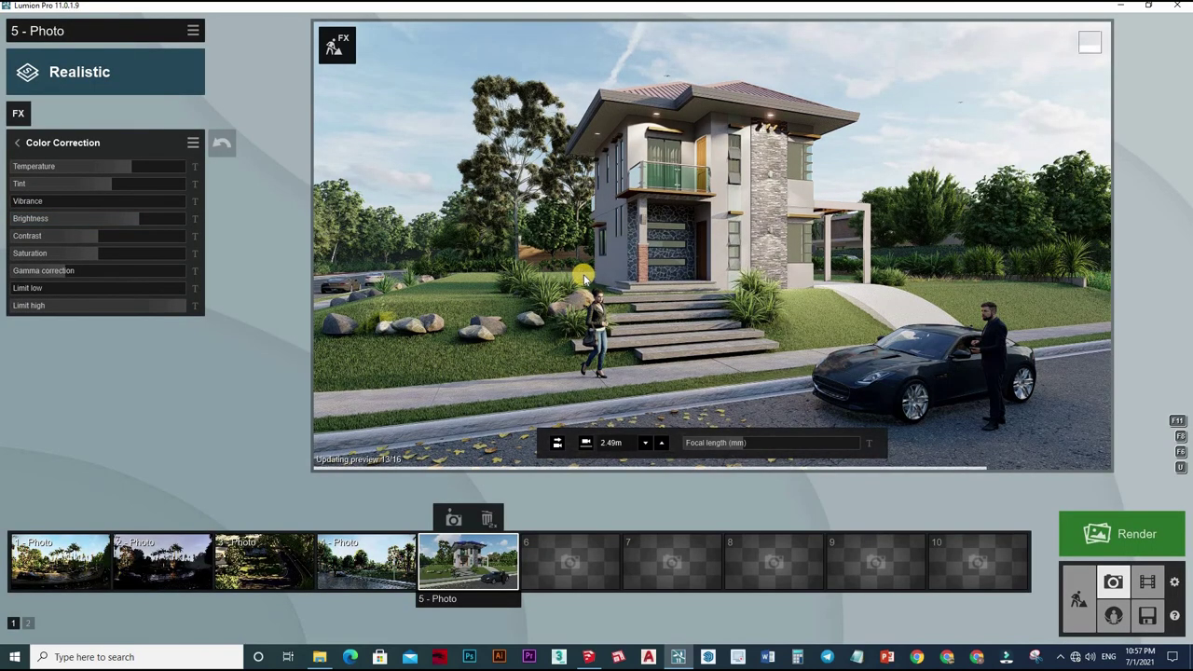
drag(95, 239, 146, 239)
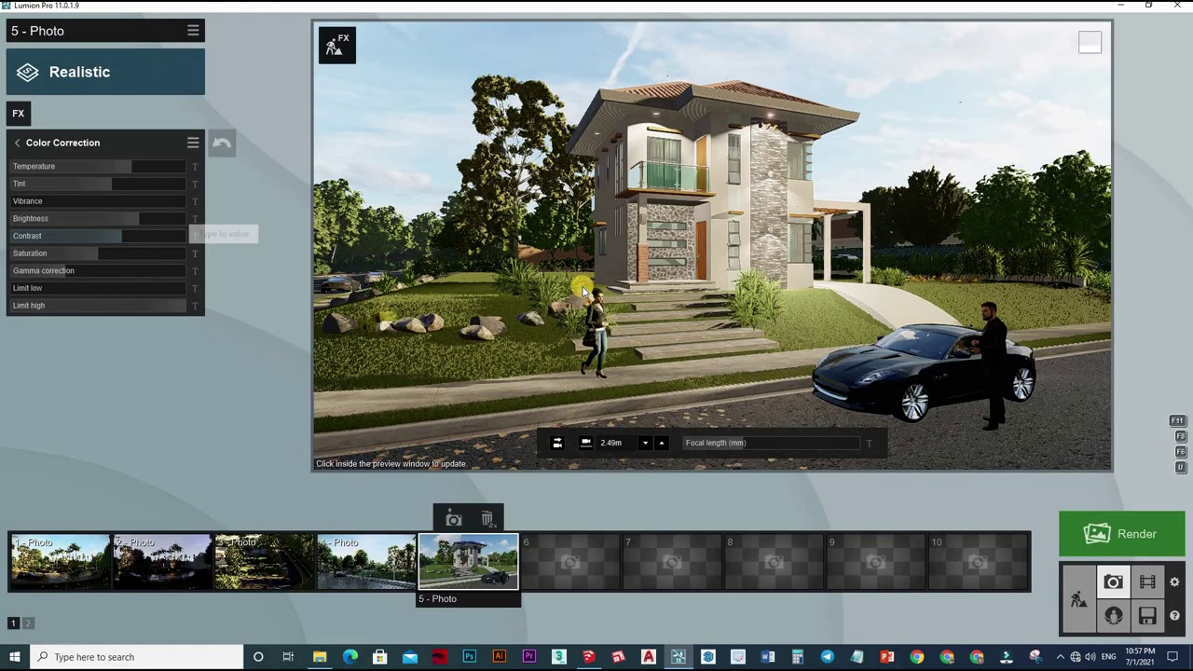
click(584, 292)
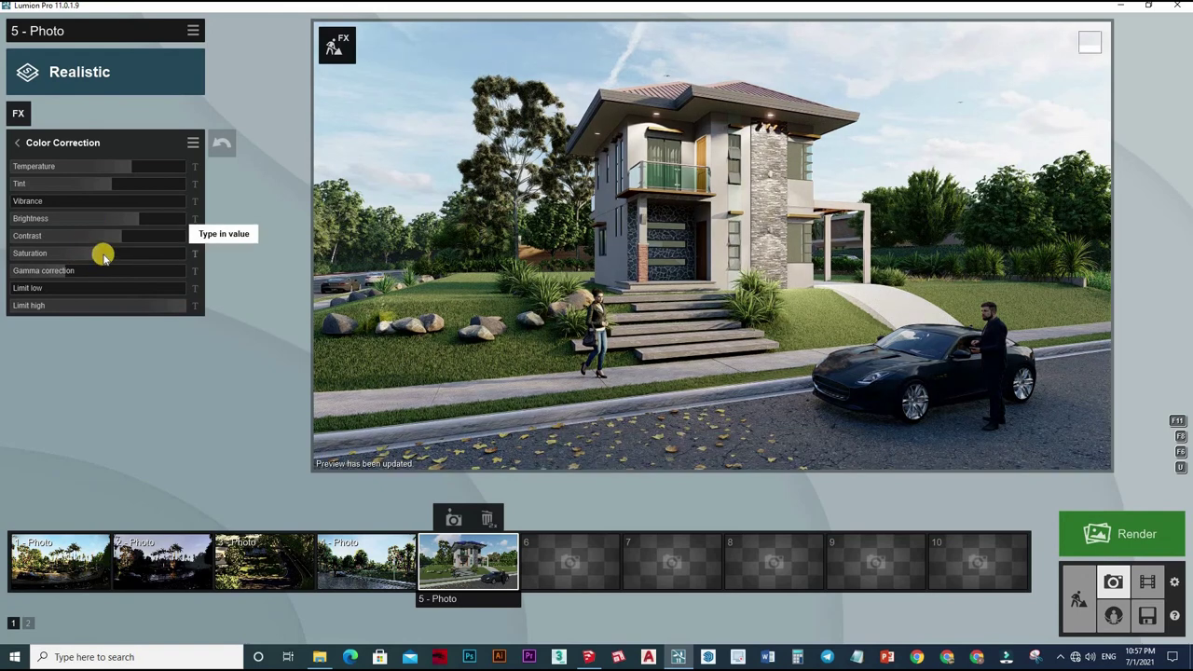
Try strong saturation in the Color Correction effect, and settle on a slight increase
mouse_move(102, 257)
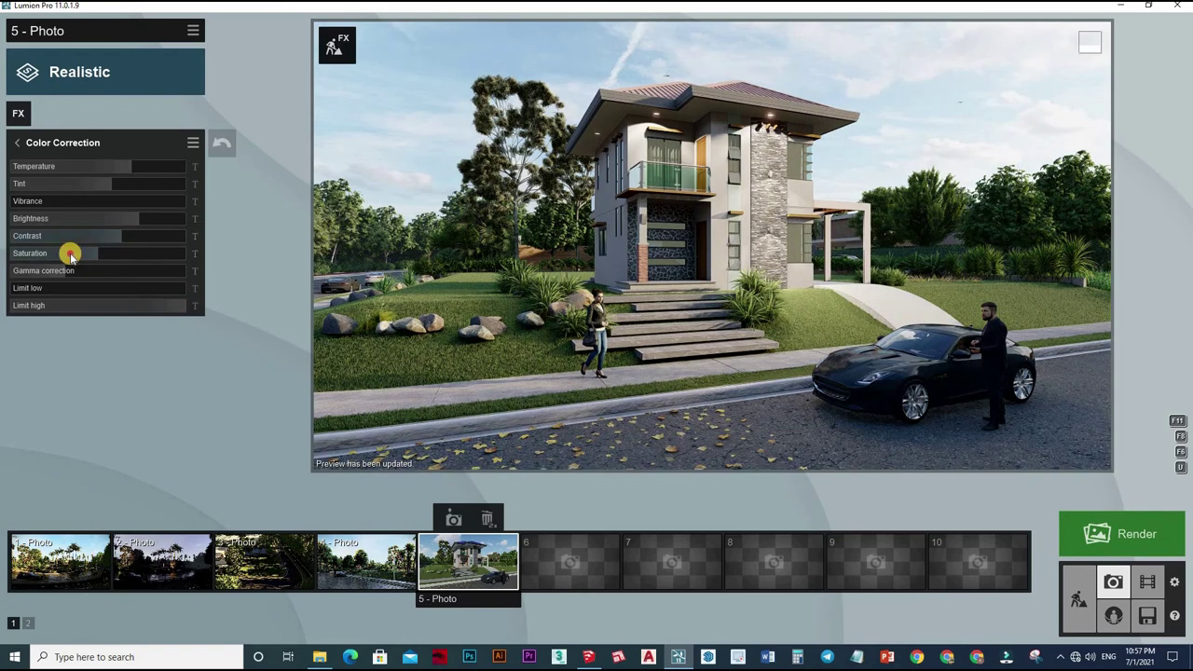
drag(54, 255, 139, 252)
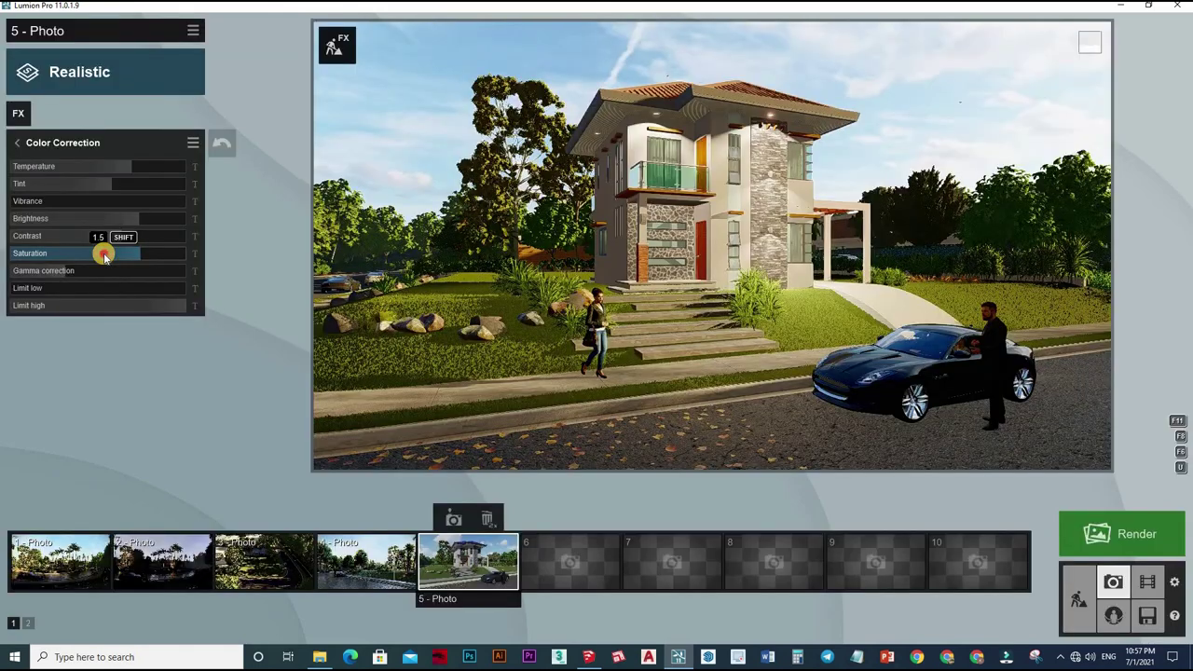
click(104, 255)
click(497, 296)
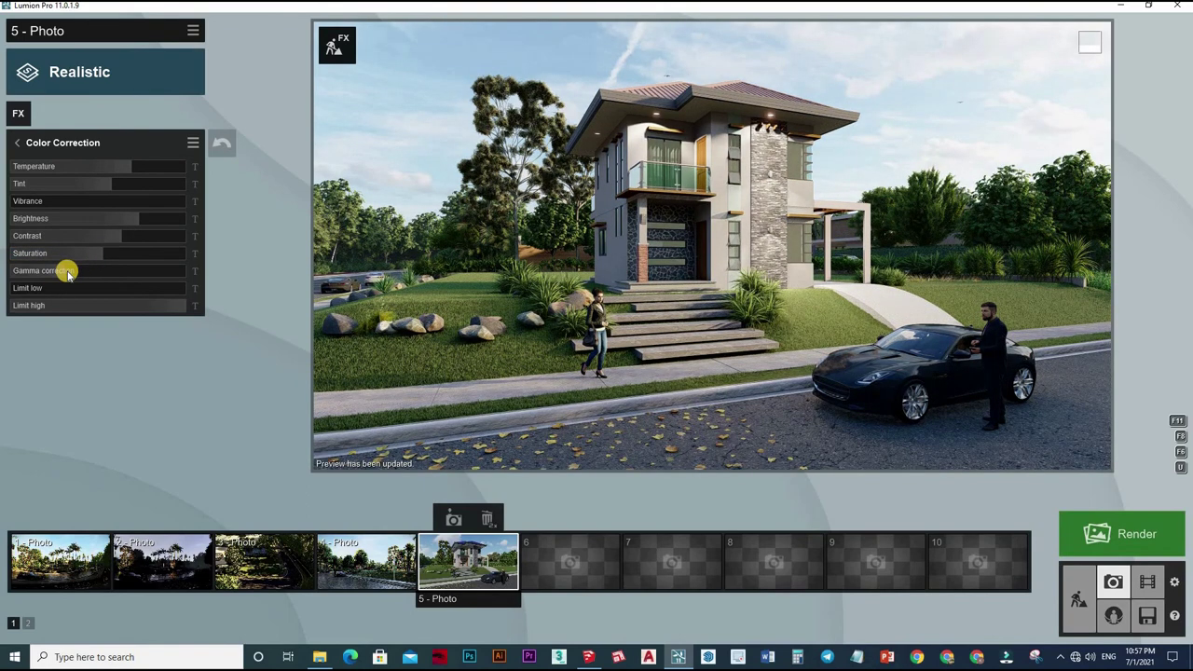
Set the Color Correction effect's gamma correction to 0.9 and lower its Limit high value
mouse_move(72, 273)
mouse_down()
mouse_move(118, 275)
mouse_move(59, 274)
mouse_up()
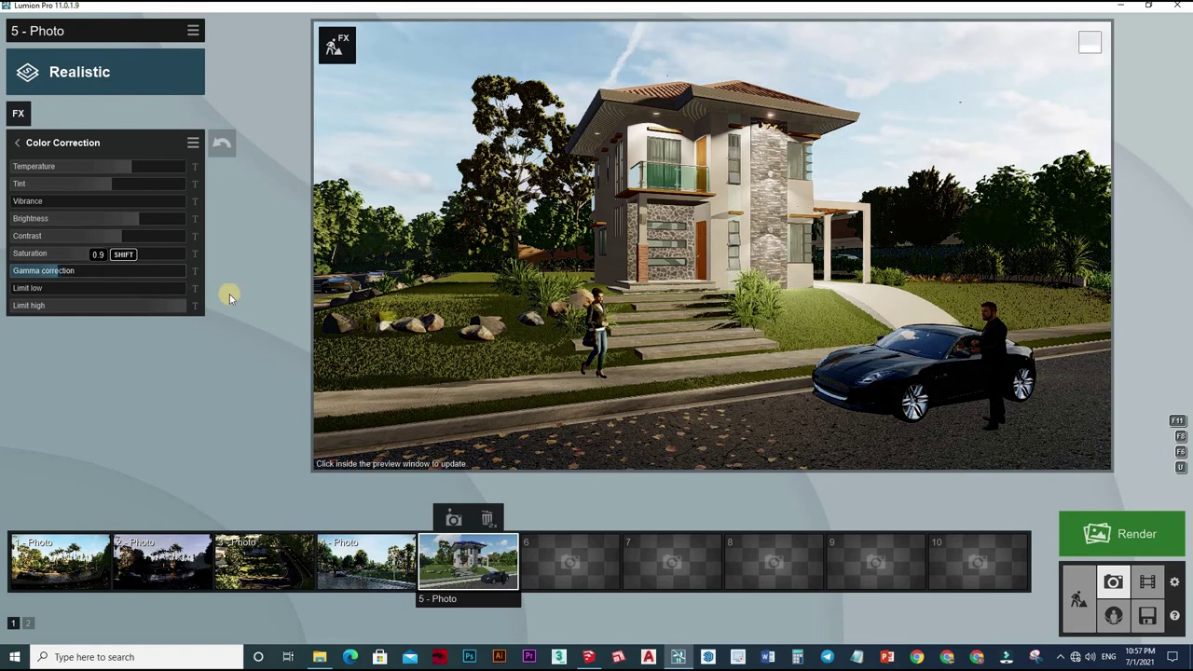
click(410, 293)
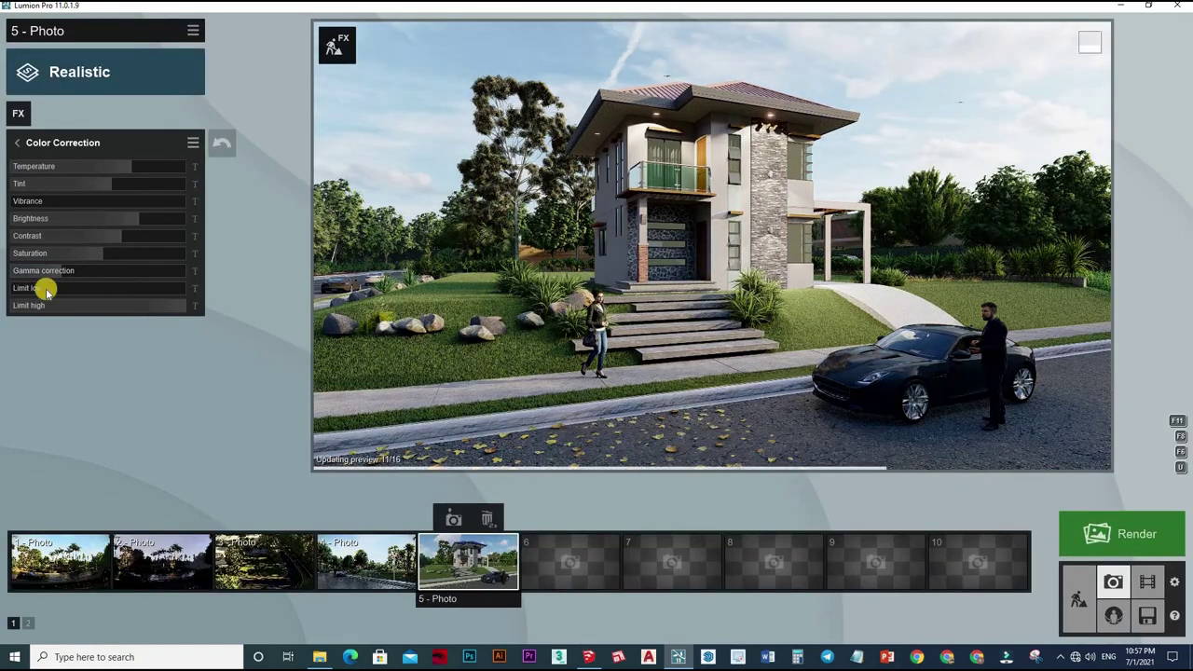
drag(136, 307, 121, 305)
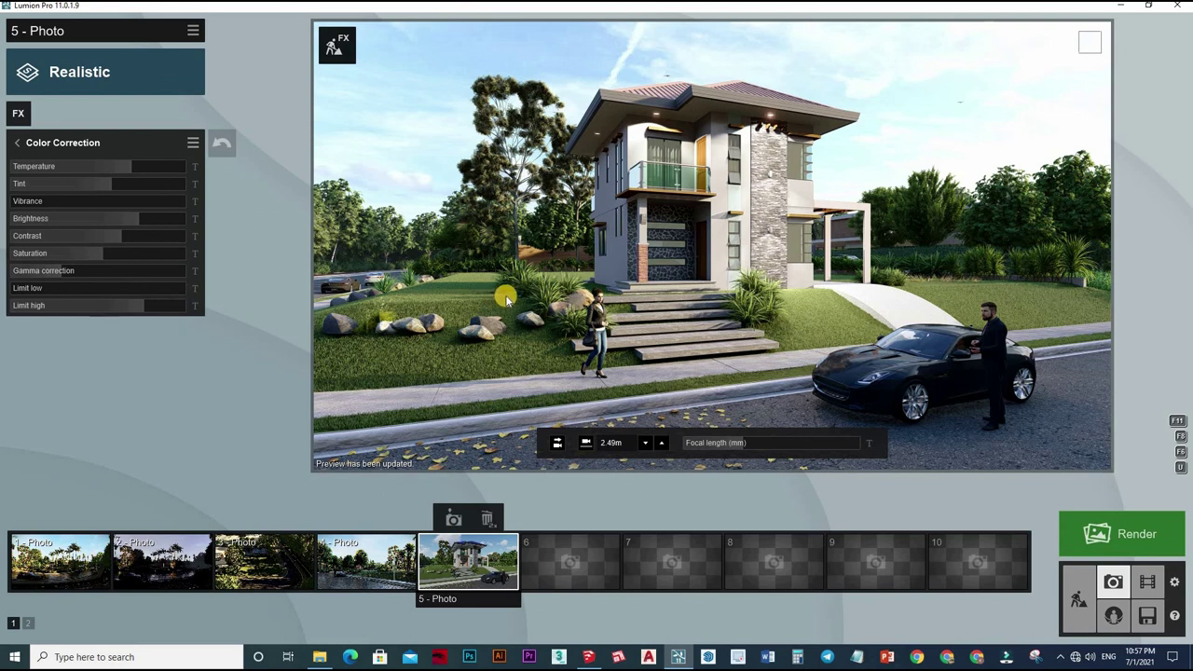
click(56, 140)
Set the Hyperlight amount to 25.7%, and turn its preview on to check the lighting and off again
click(62, 322)
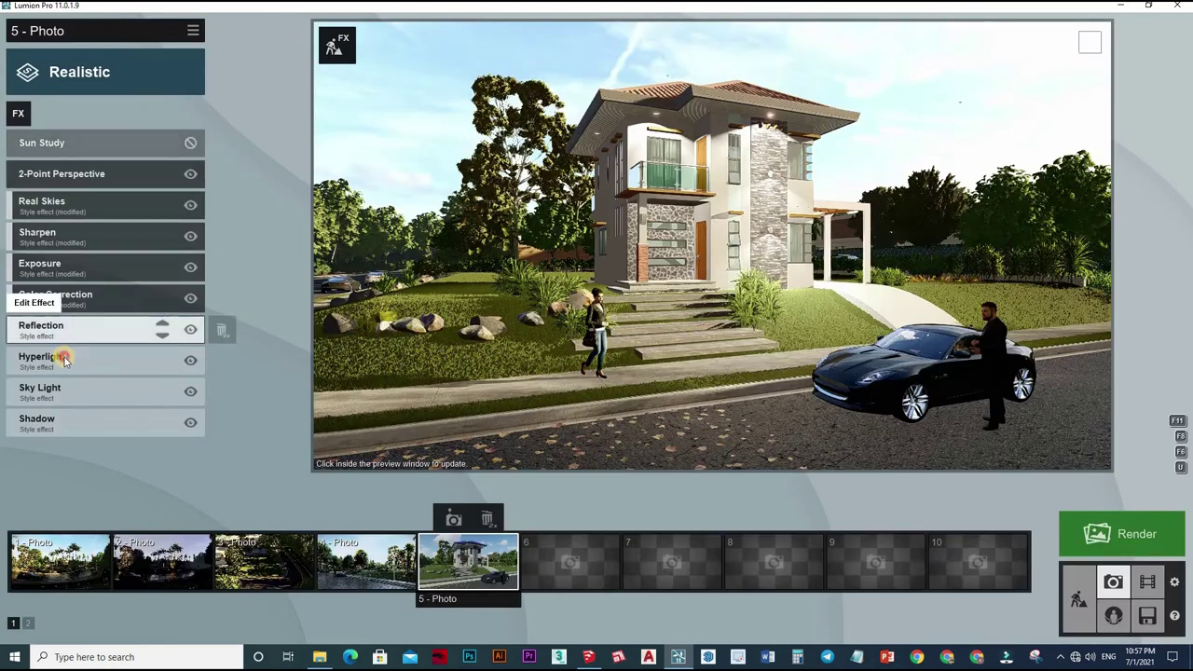
click(63, 360)
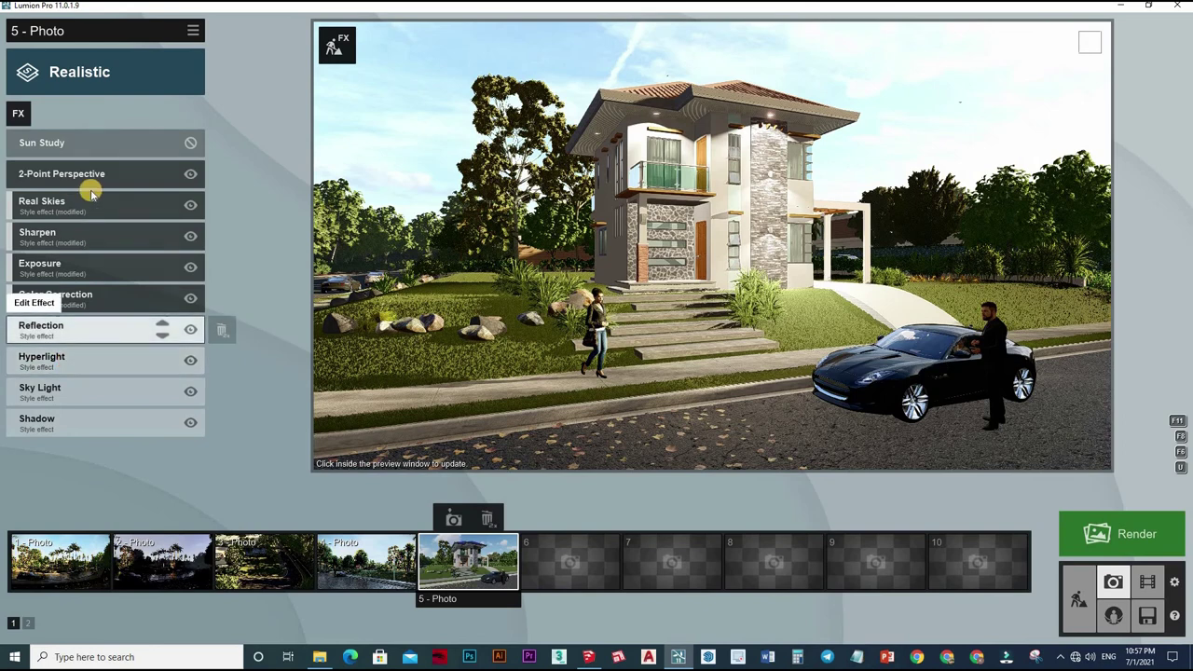
drag(137, 168, 84, 165)
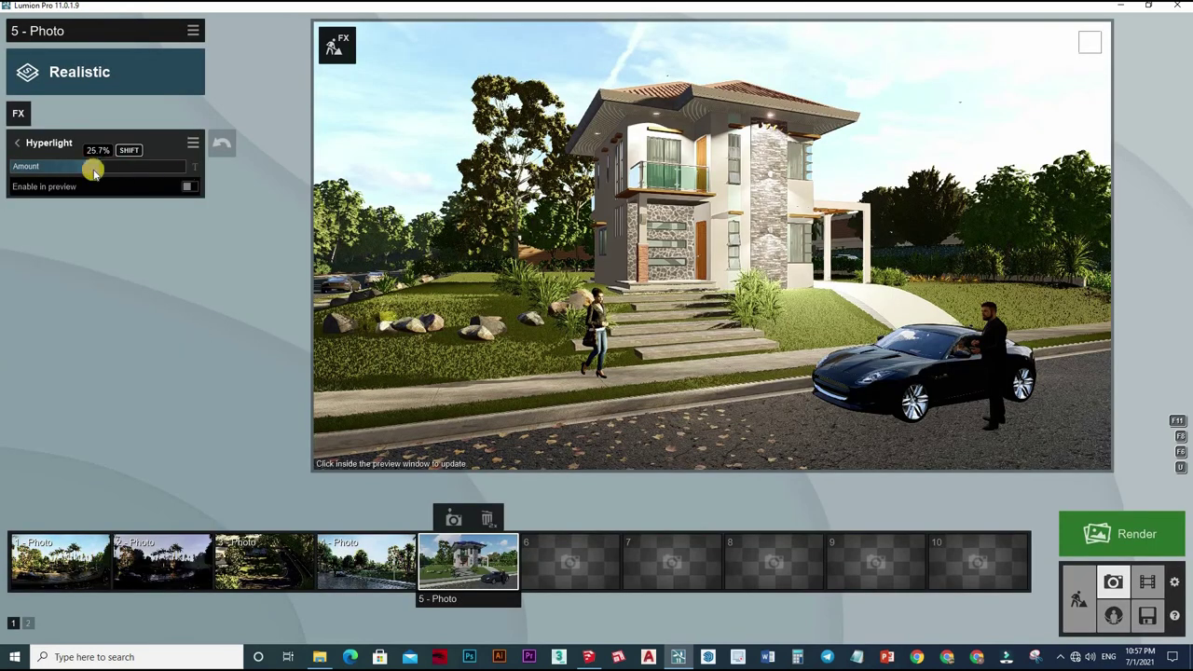
click(189, 186)
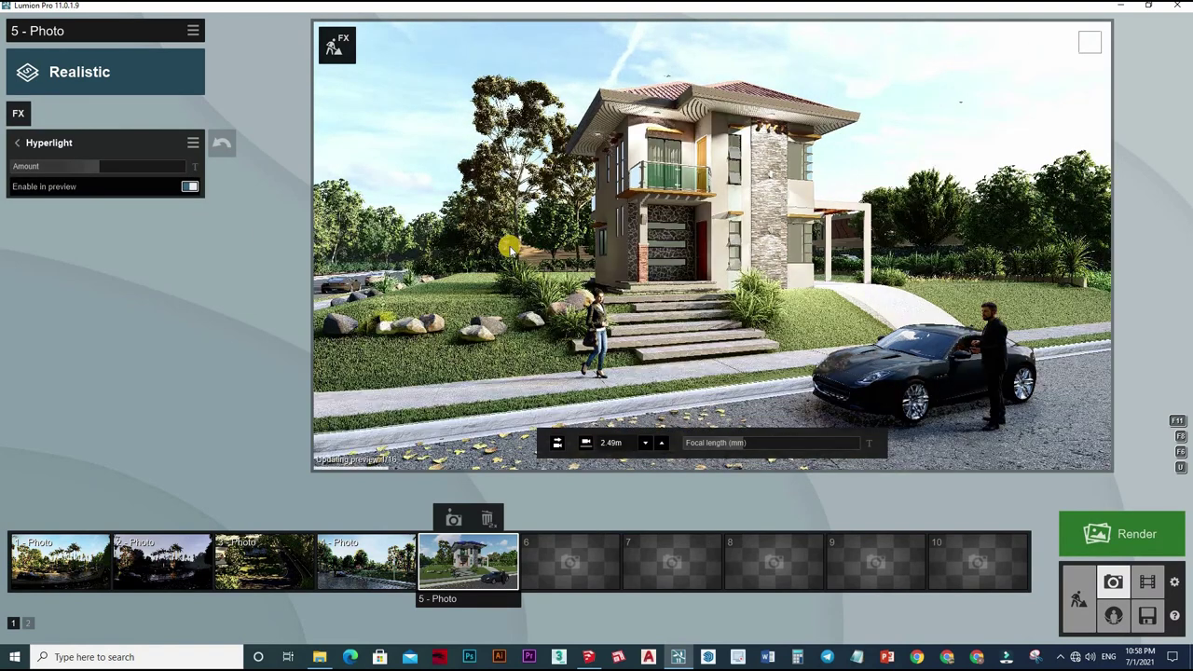
click(189, 186)
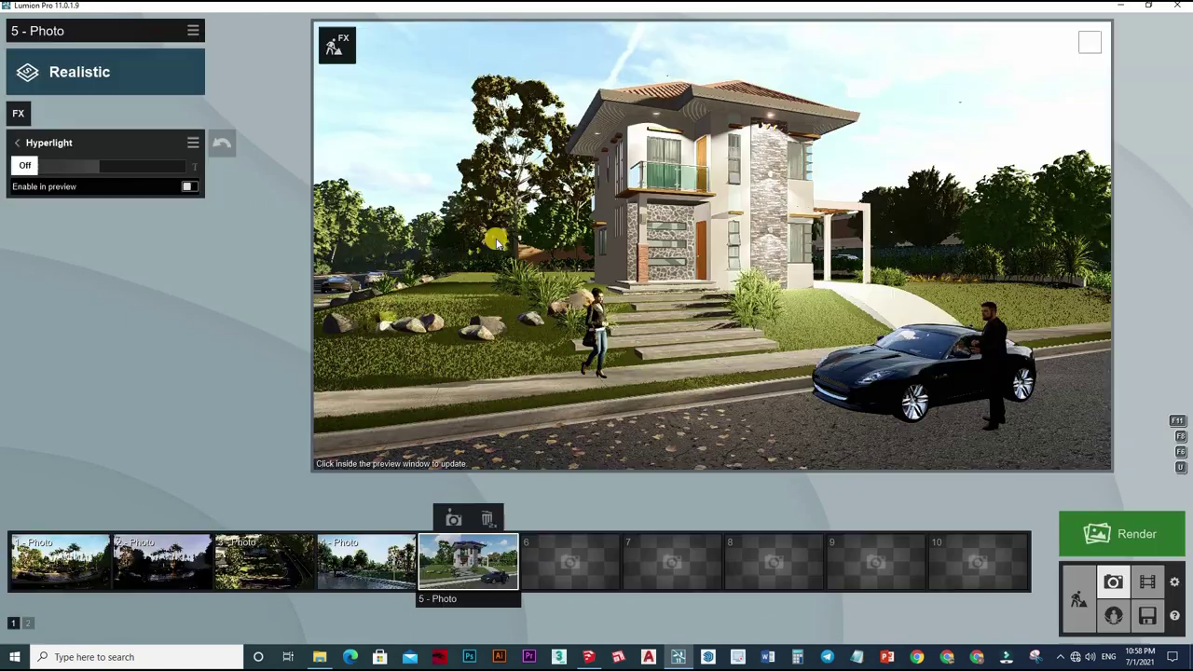
Update the preview with Hyperlight enabled and return to photo 5's effect list
click(496, 238)
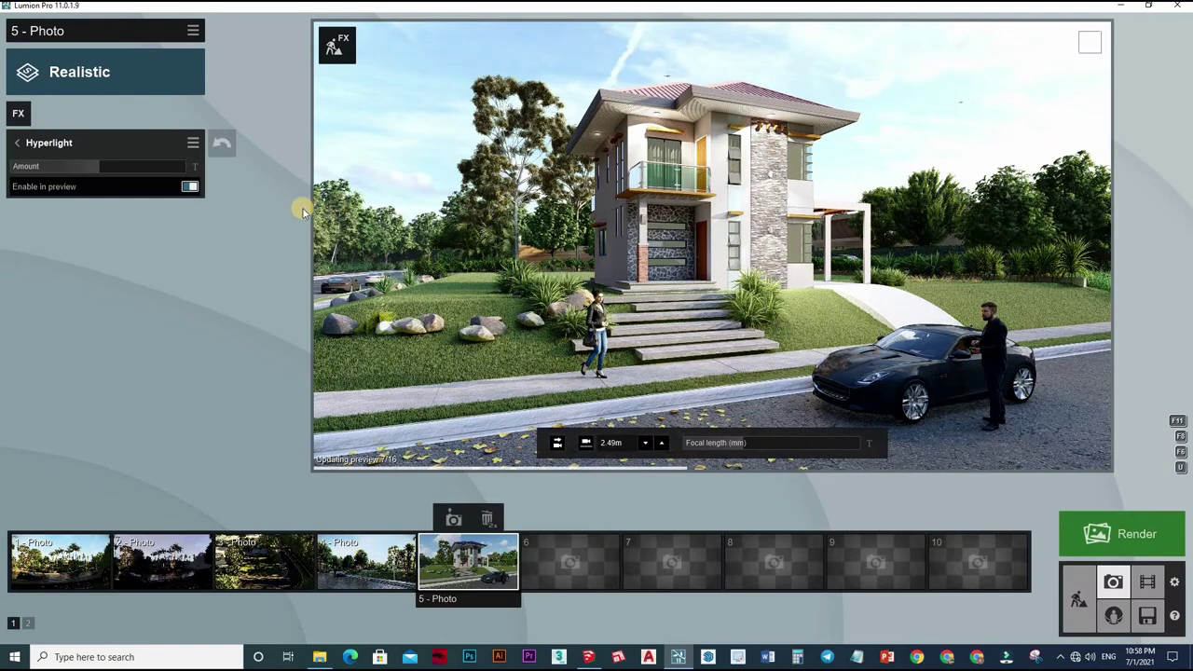
click(96, 143)
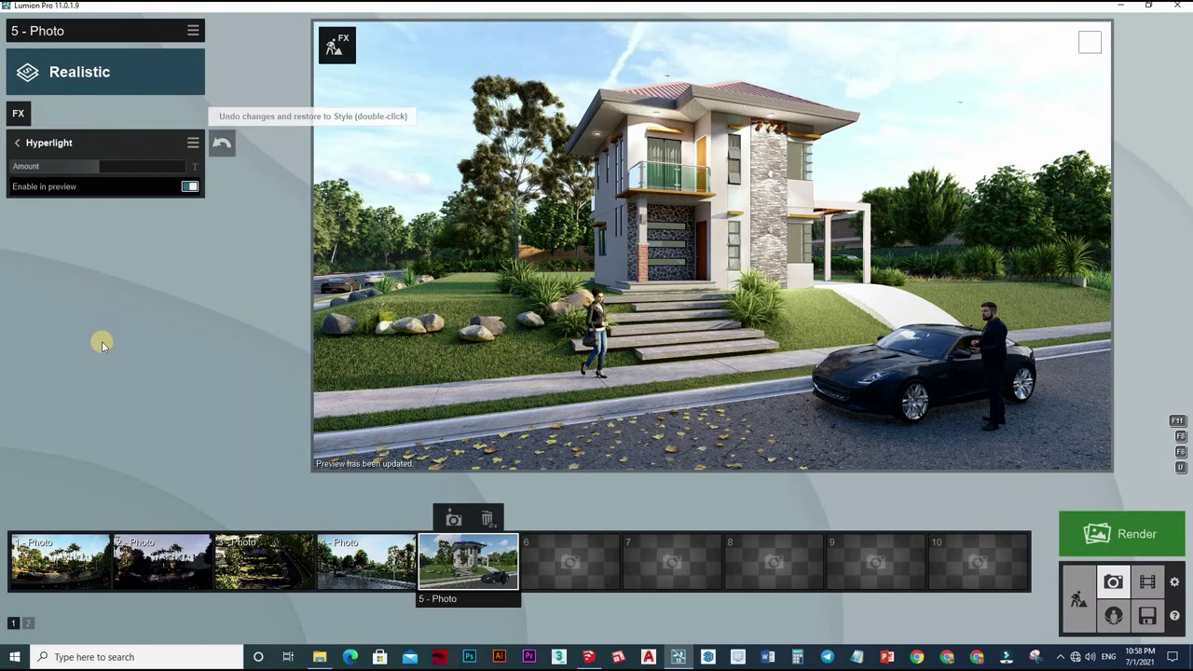
click(93, 143)
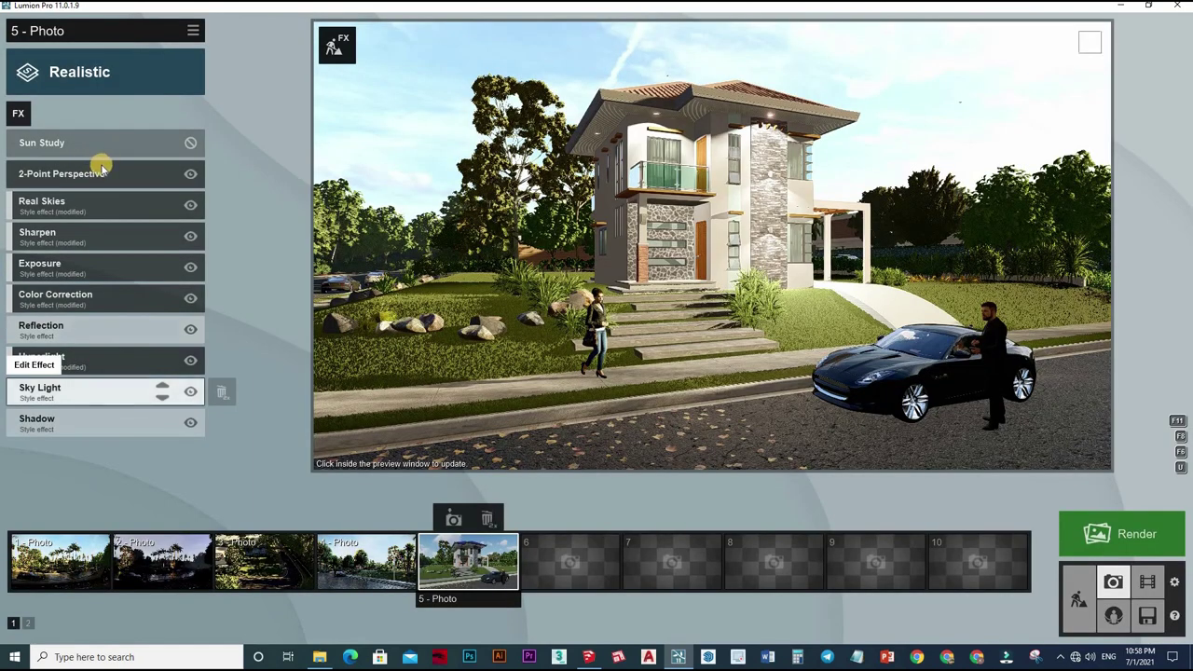
Set the Sky Light effect's brightness to about two thirds of its range and its saturation to about the middle
click(91, 392)
click(143, 165)
drag(142, 164, 103, 185)
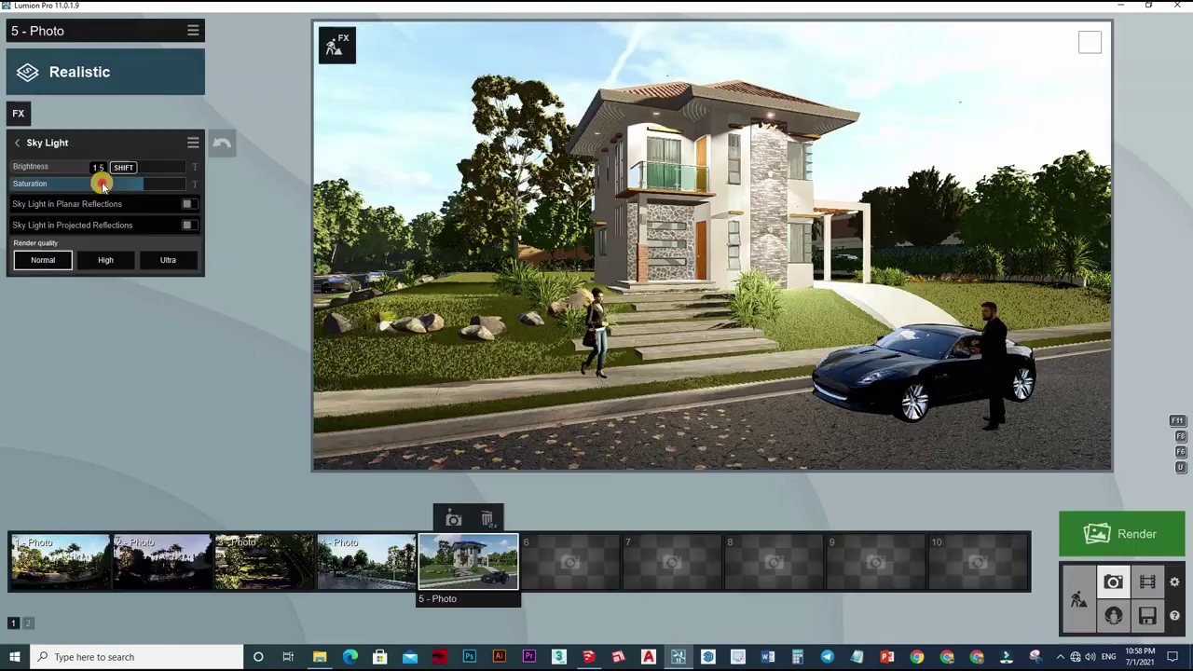
Set Sky Light to Ultra render quality with planar and projected reflections enabled, and update the preview
click(174, 260)
click(194, 205)
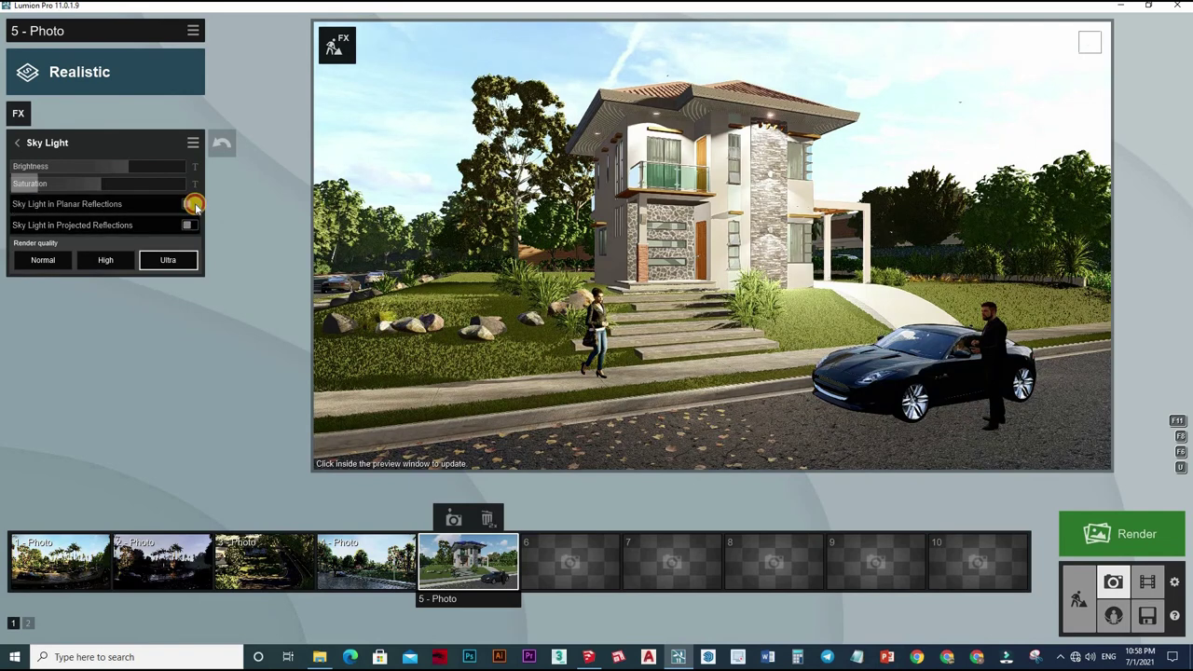
click(527, 260)
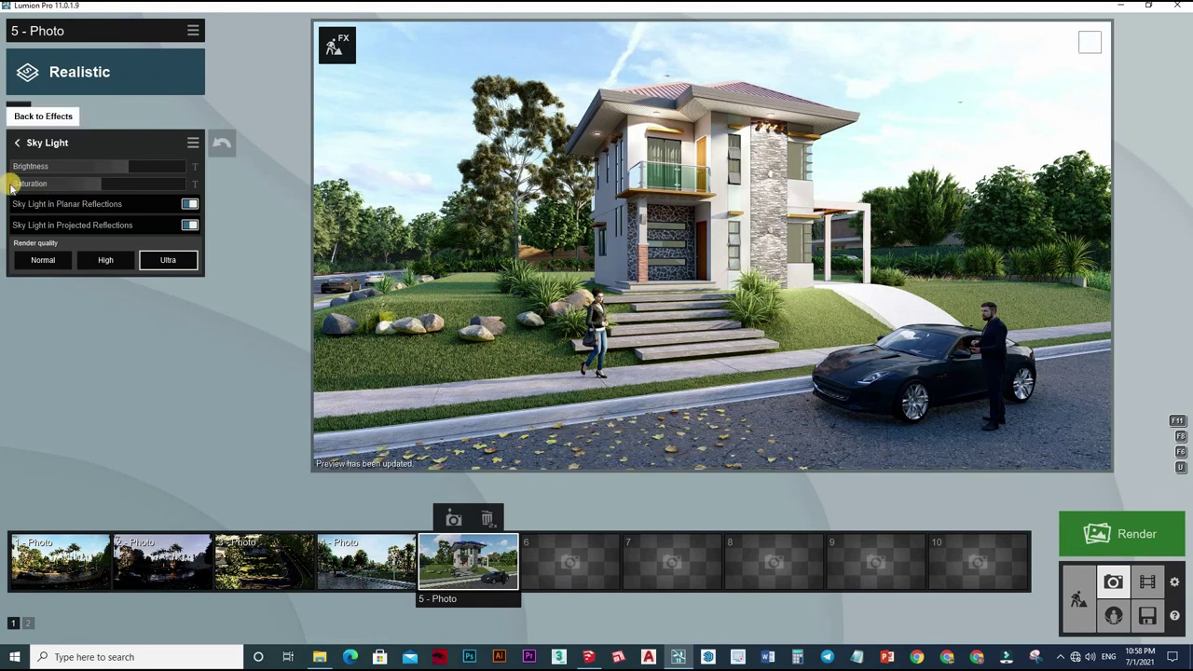
click(81, 144)
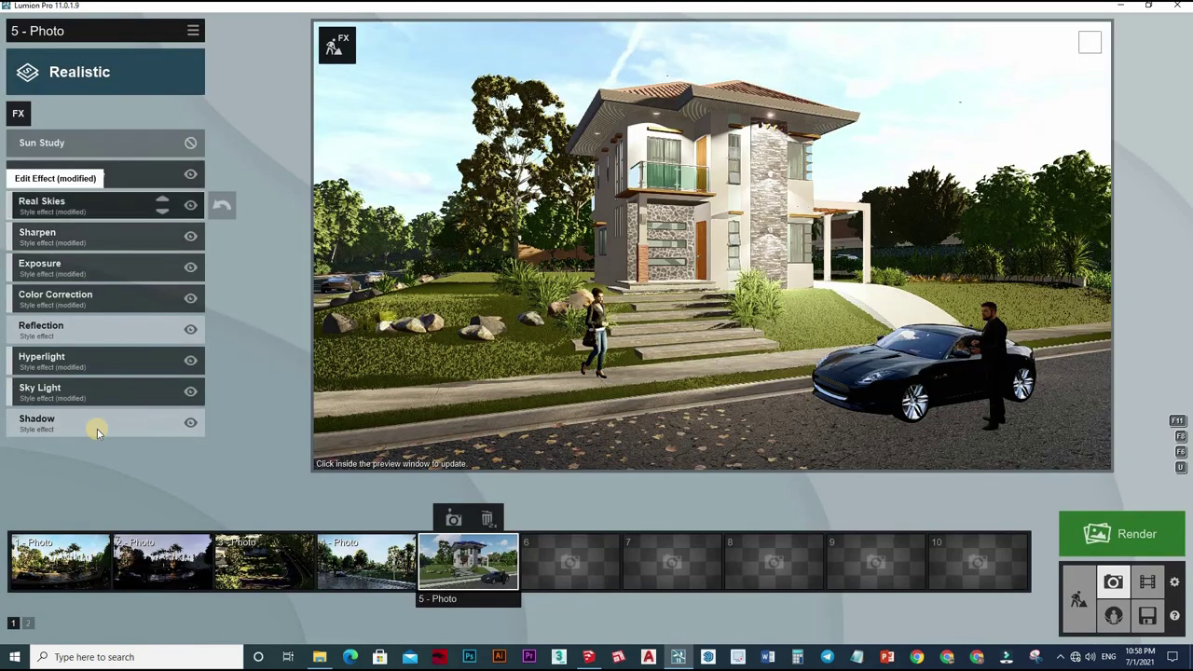
Adjust the Shadow effect's sun shadow range, coloring and brightness, with the range at about two thirds, and update the preview
click(97, 428)
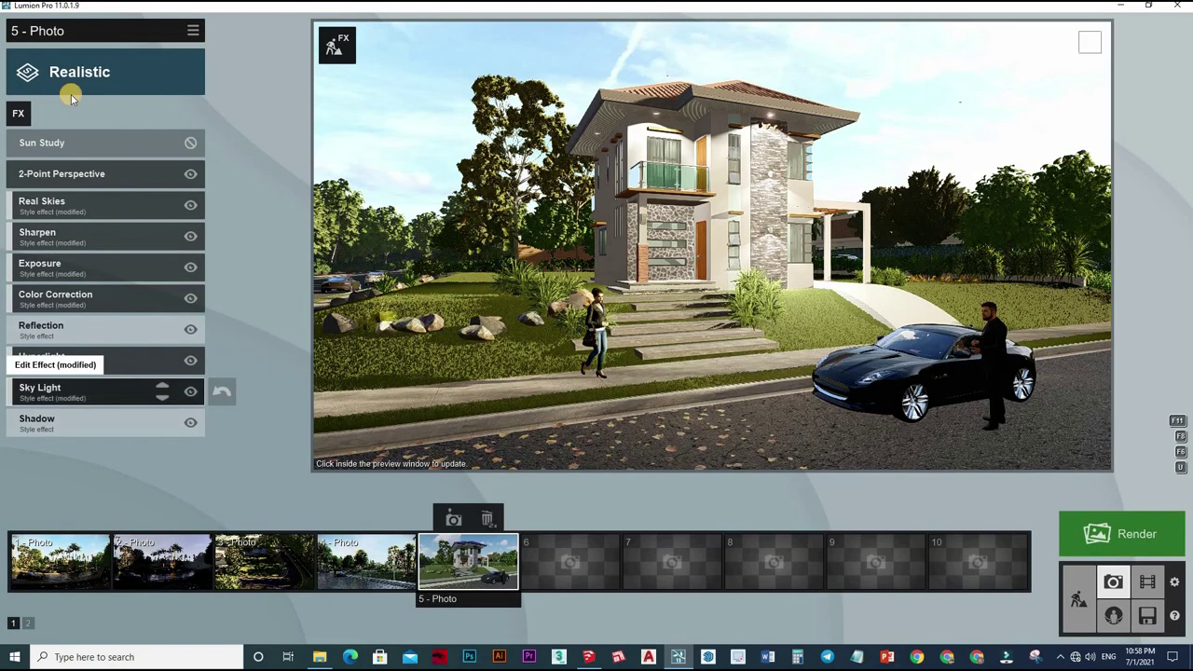
mouse_move(114, 168)
mouse_down()
mouse_move(136, 163)
mouse_move(87, 183)
mouse_move(130, 183)
mouse_up()
click(63, 187)
drag(37, 207, 177, 206)
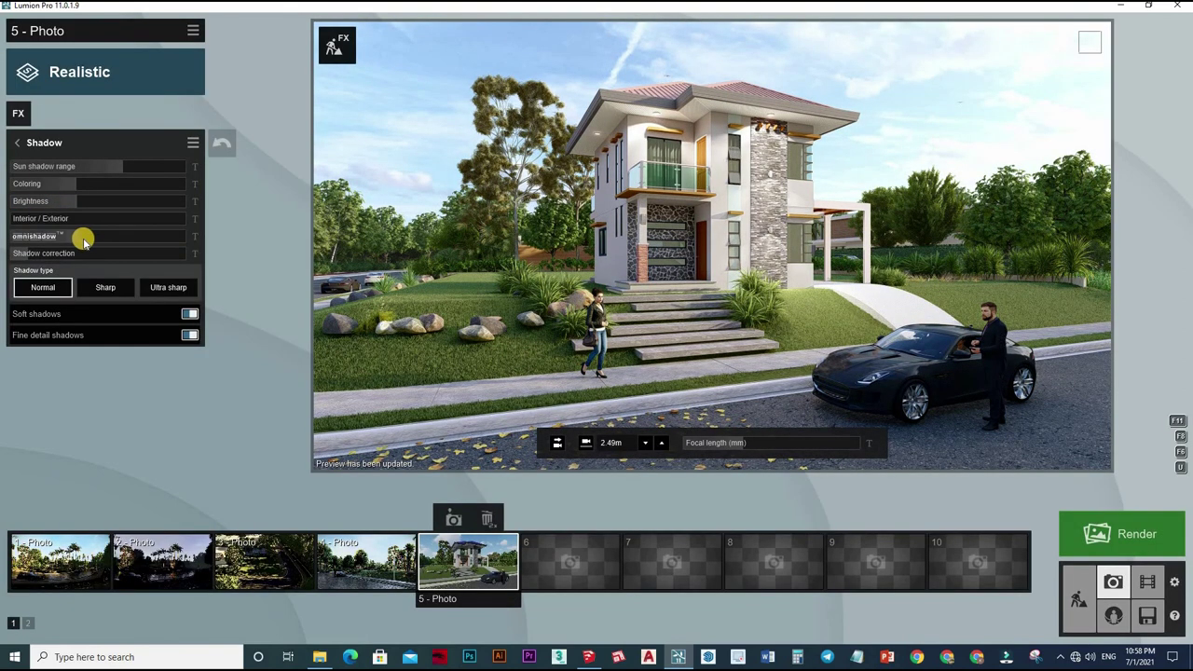
Raise the Shadow effect's omnishadow amount, set Shadow correction to 0.4, and update the preview with soft shadows on
mouse_move(39, 222)
drag(45, 224, 26, 252)
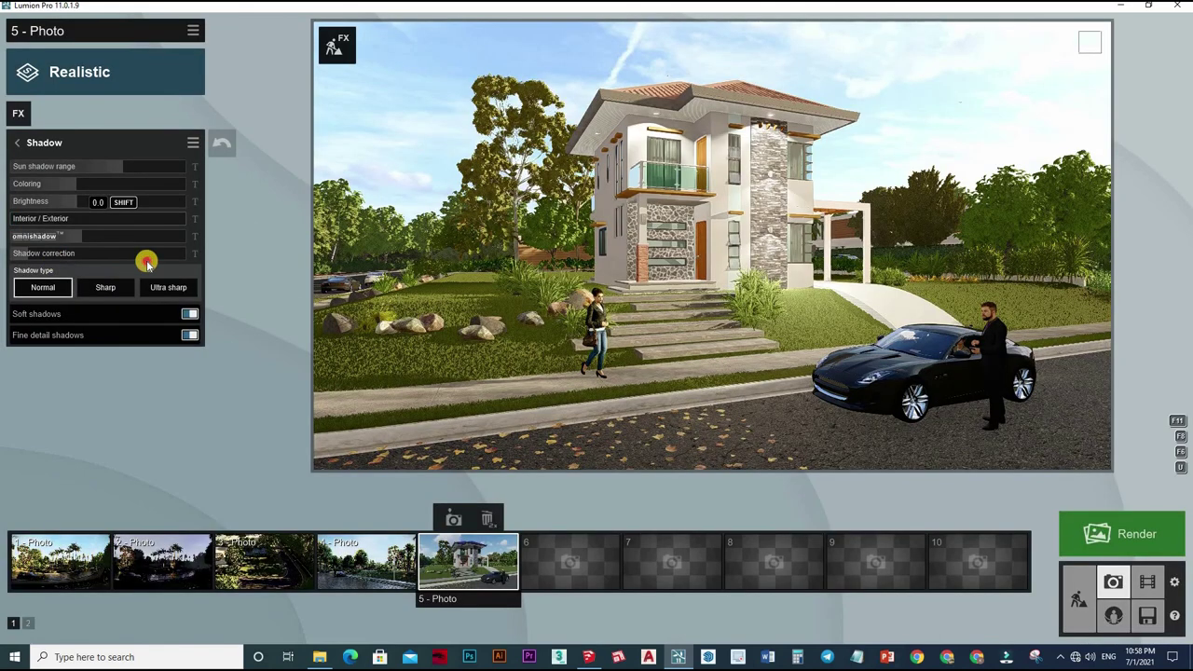
drag(131, 265, 143, 265)
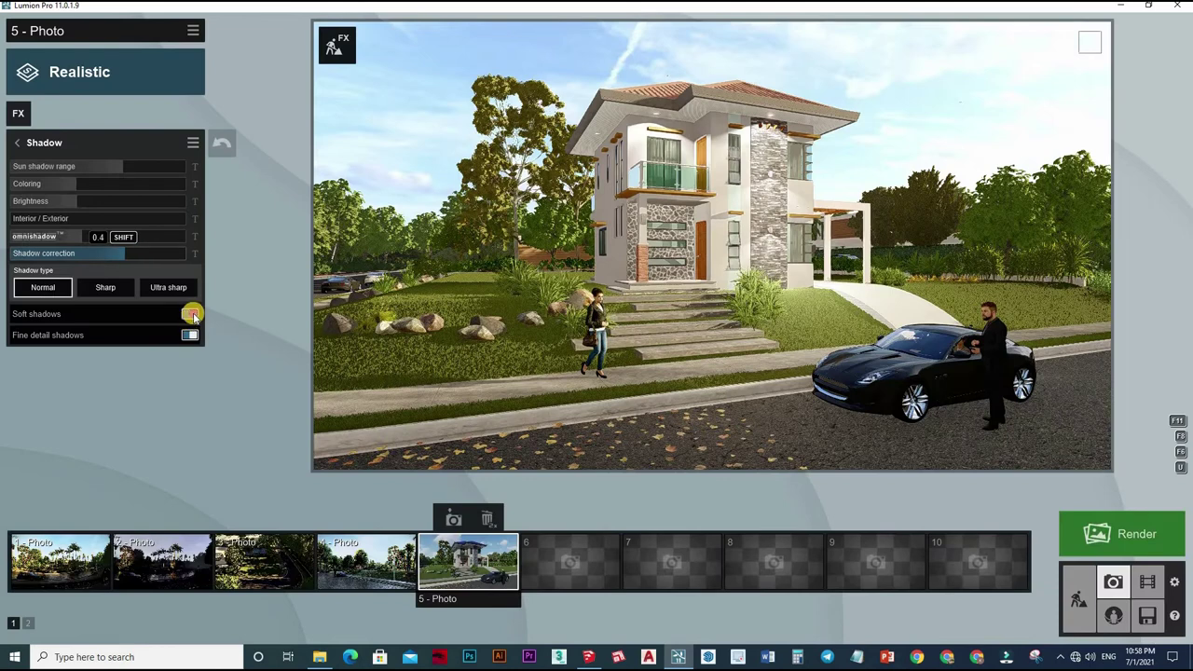
click(192, 318)
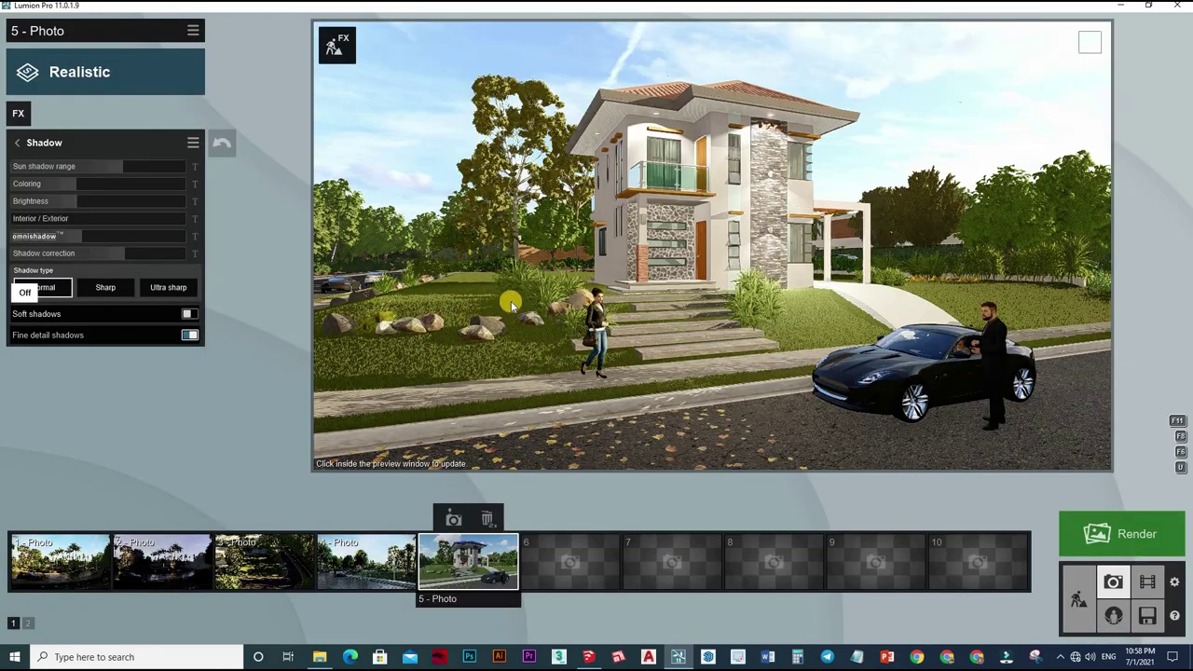
click(191, 316)
click(582, 321)
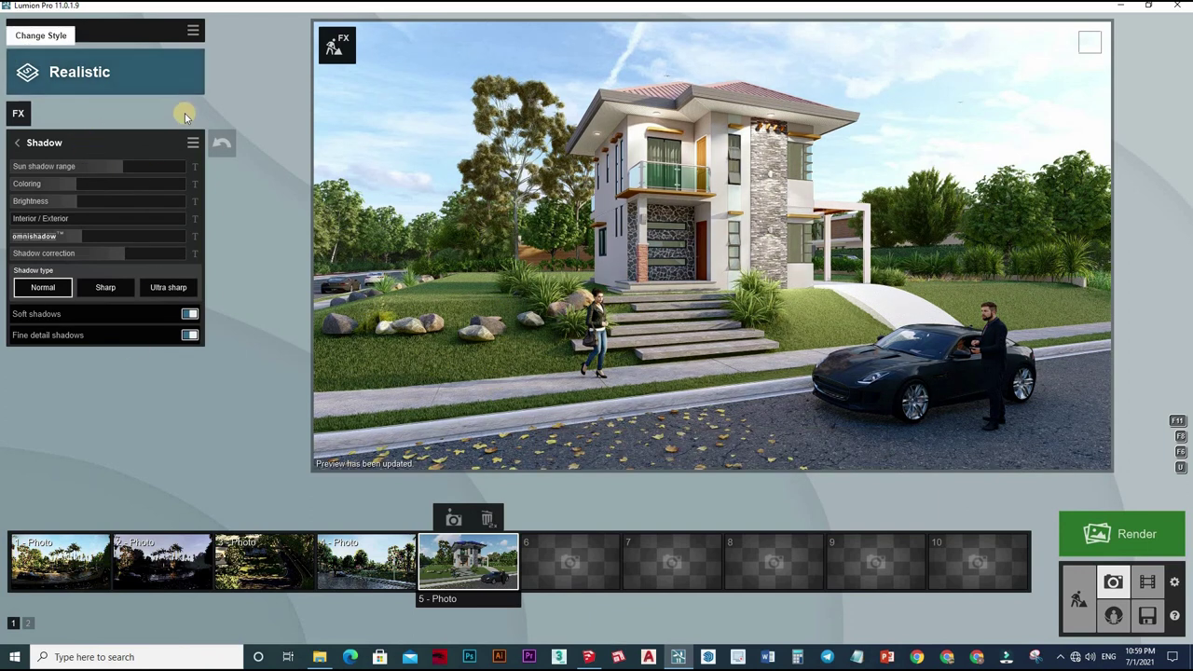
Add the Autumn Colors effect from the Objects category to photo 5
click(17, 142)
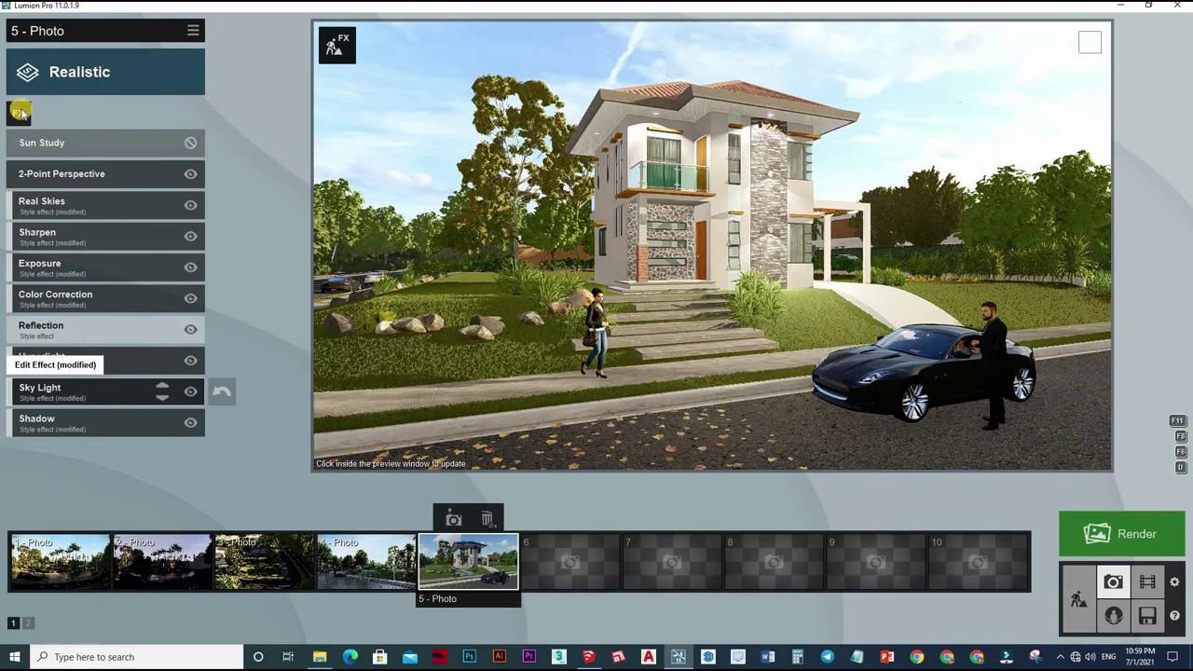
click(20, 112)
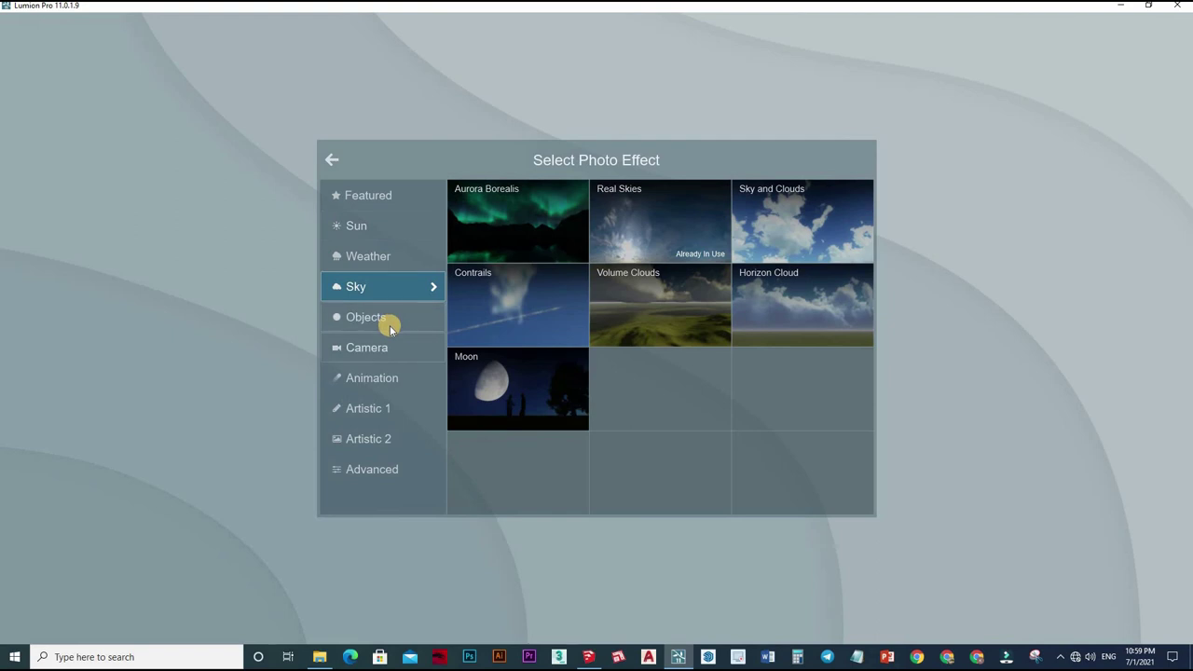
click(391, 330)
click(525, 313)
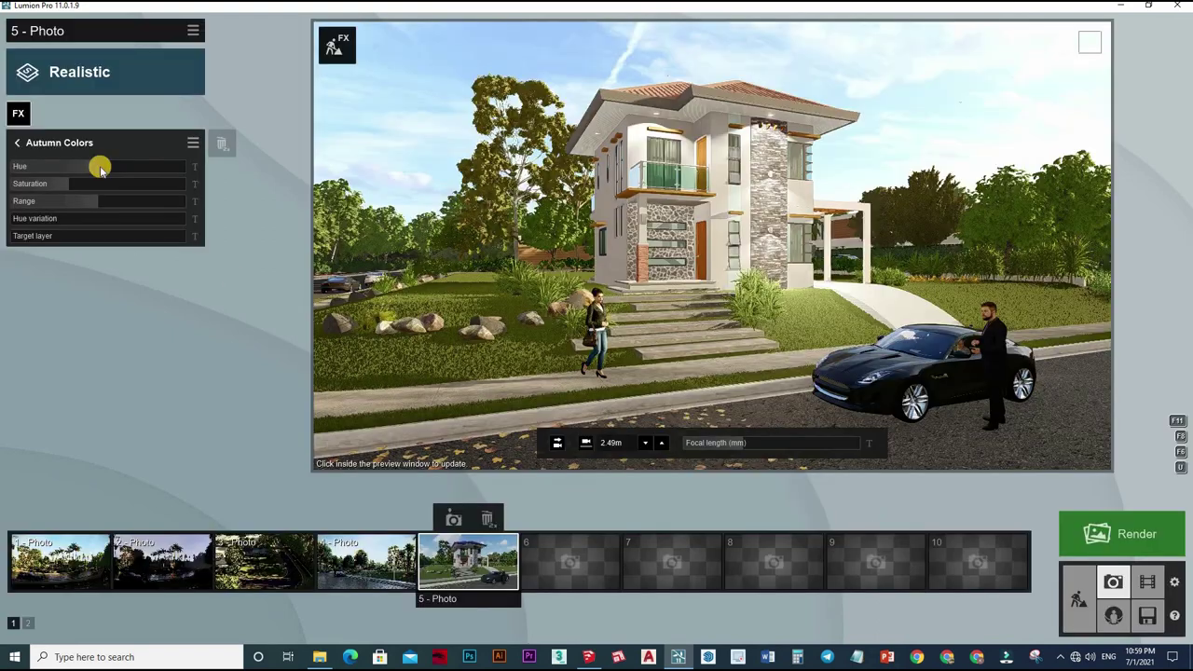
Adjust the hue, saturation and range of photo 5's Autumn Colors effect
drag(100, 167, 447, 230)
drag(65, 181, 495, 246)
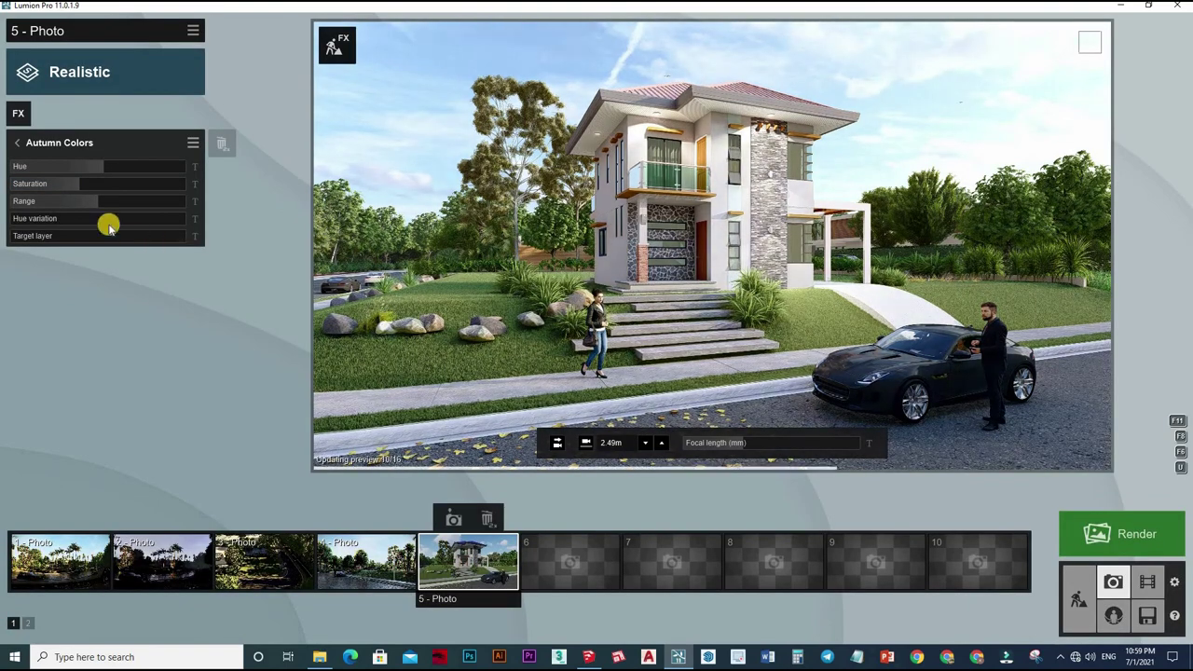
drag(90, 203, 141, 202)
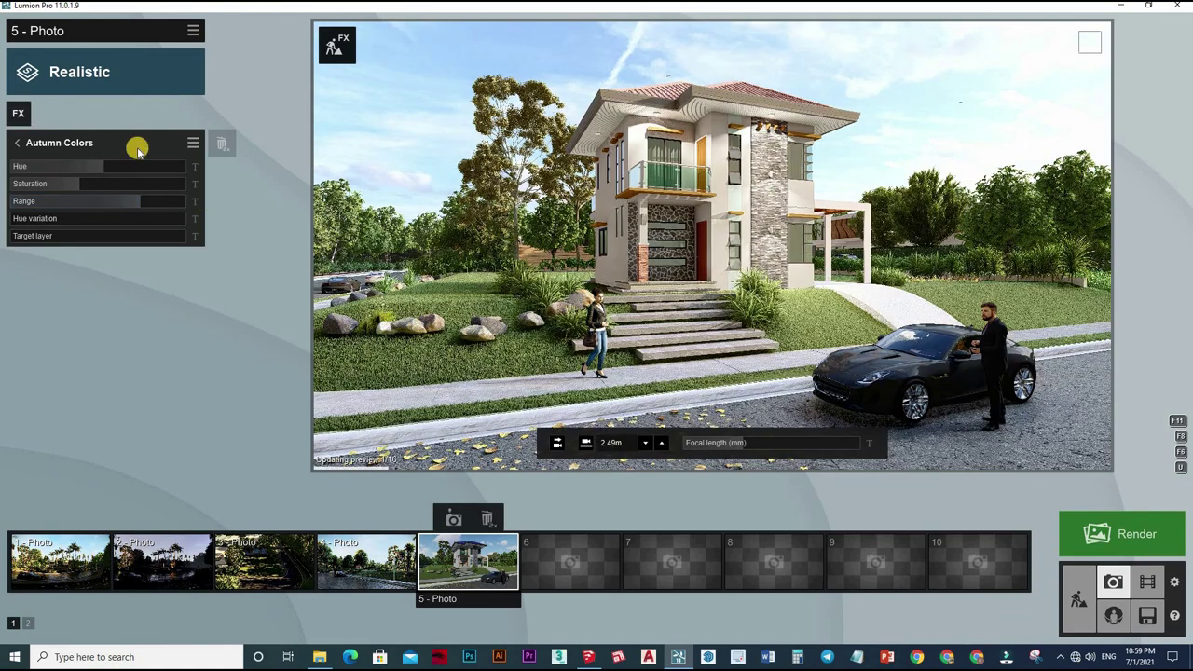
click(18, 143)
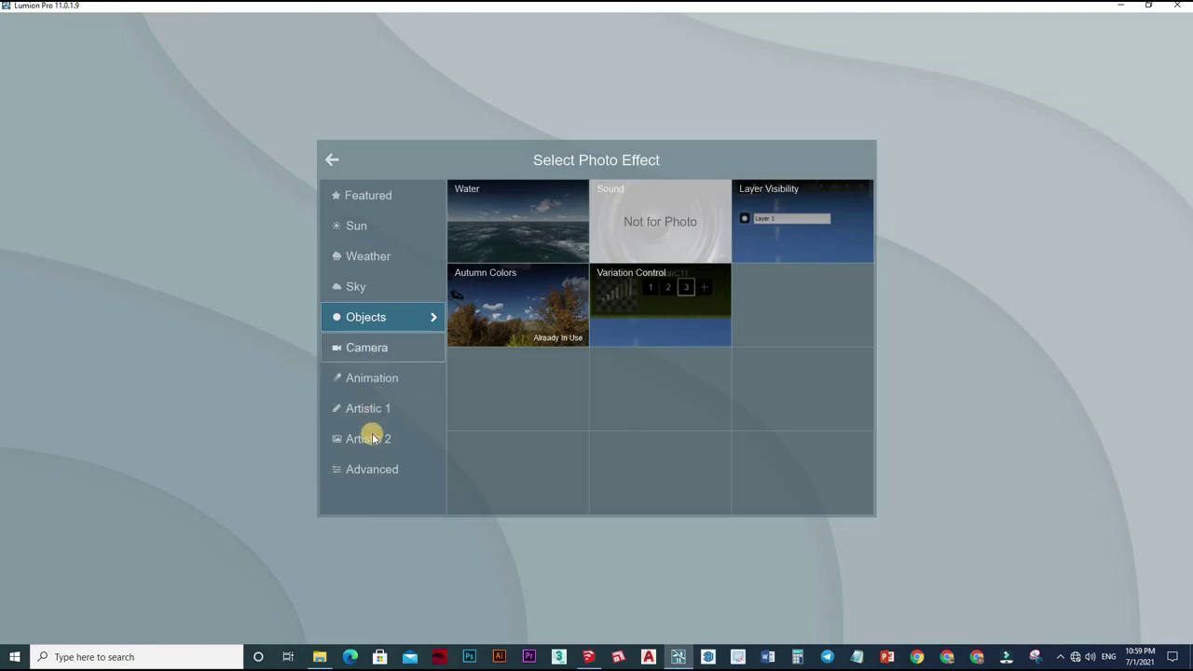
Try the Photo Matching effect on photo 5 with its default reference setup, and remove it to return to the house view
click(384, 349)
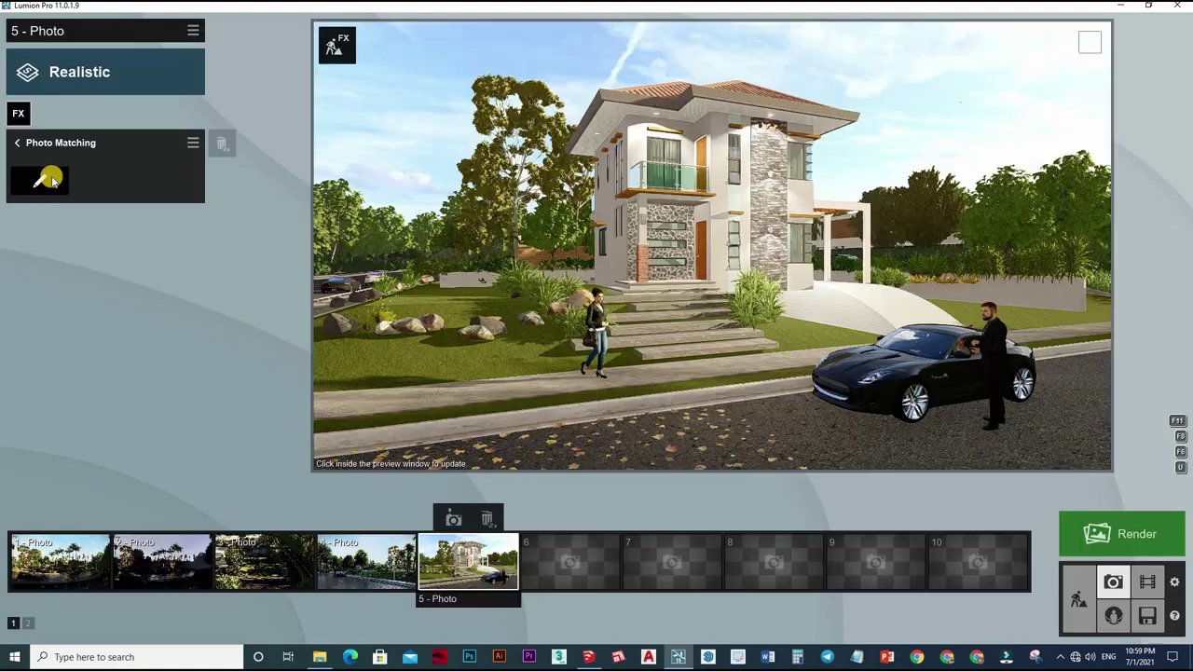
click(51, 175)
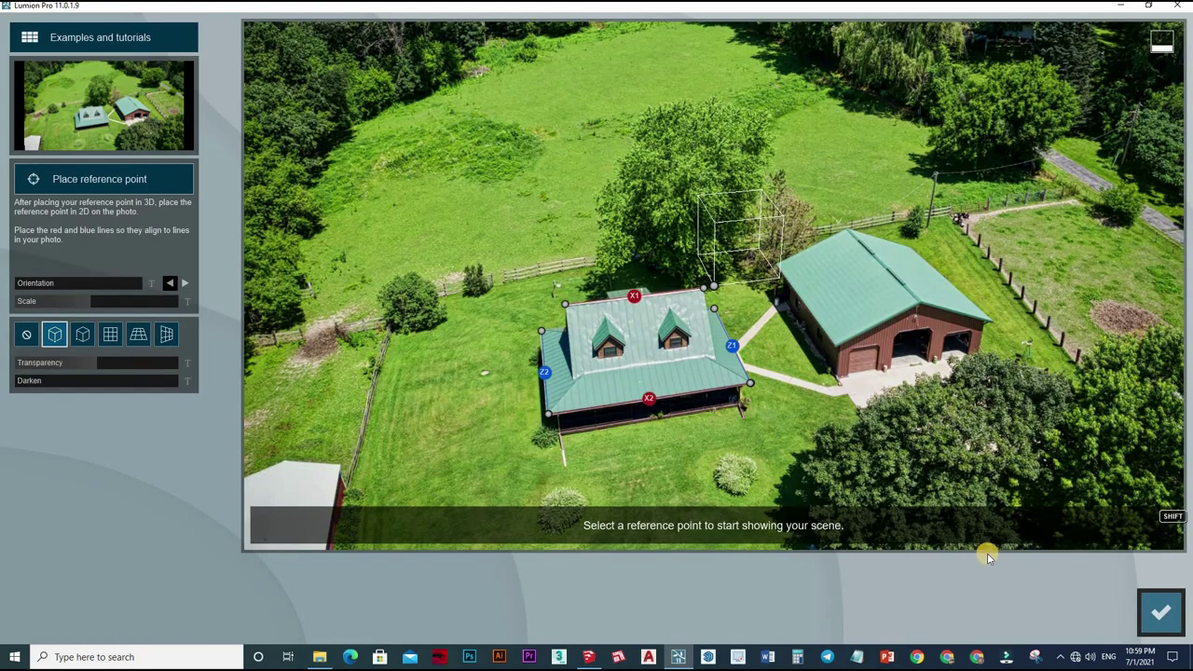
click(1160, 613)
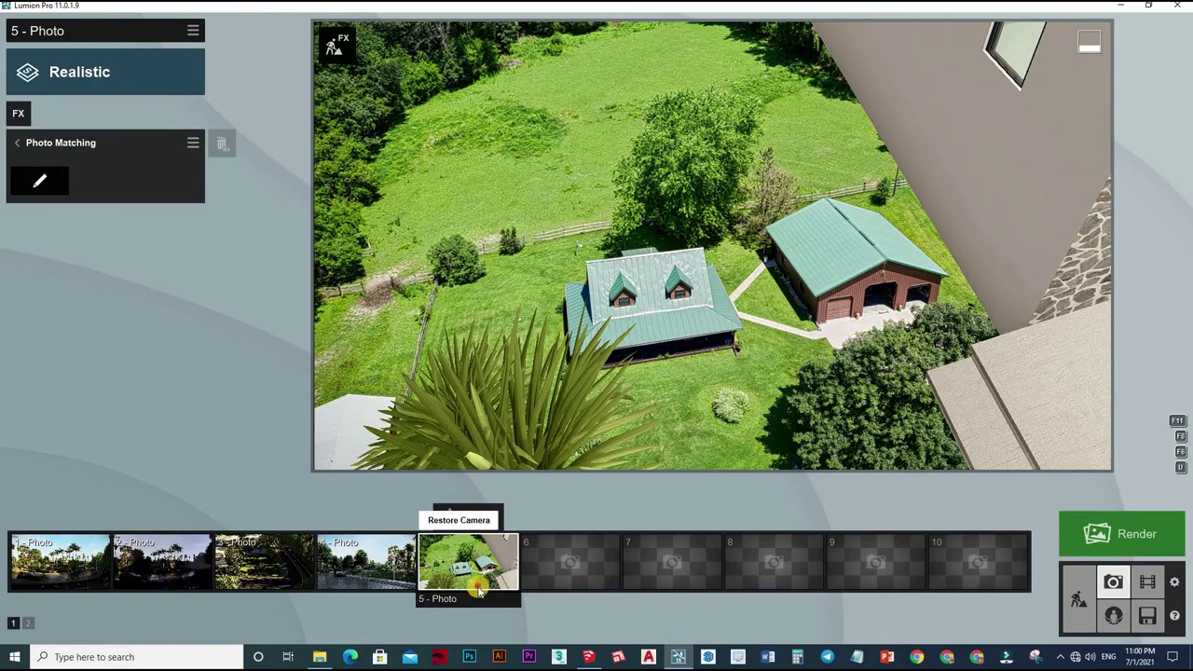
click(17, 112)
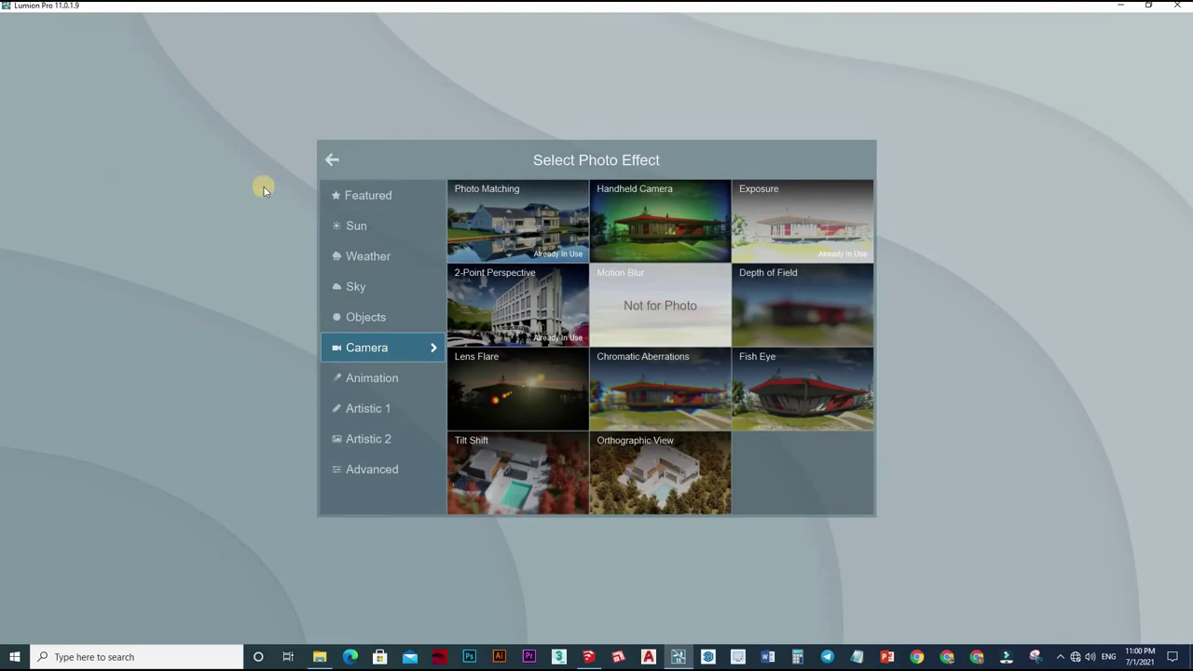
click(227, 142)
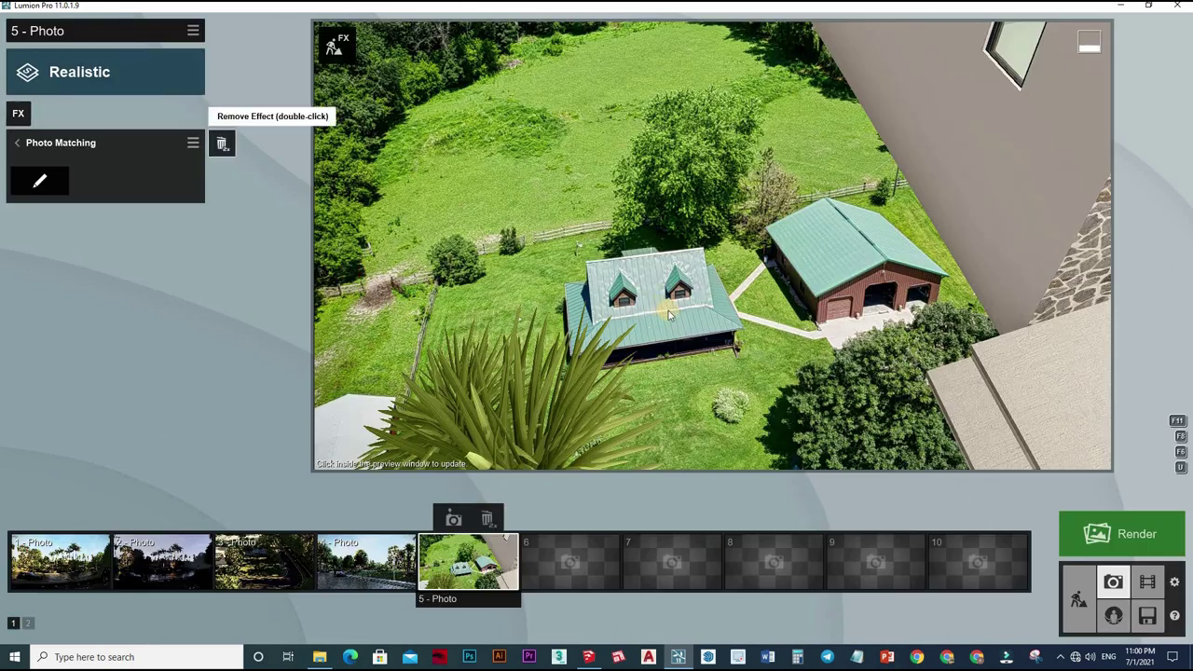
click(488, 557)
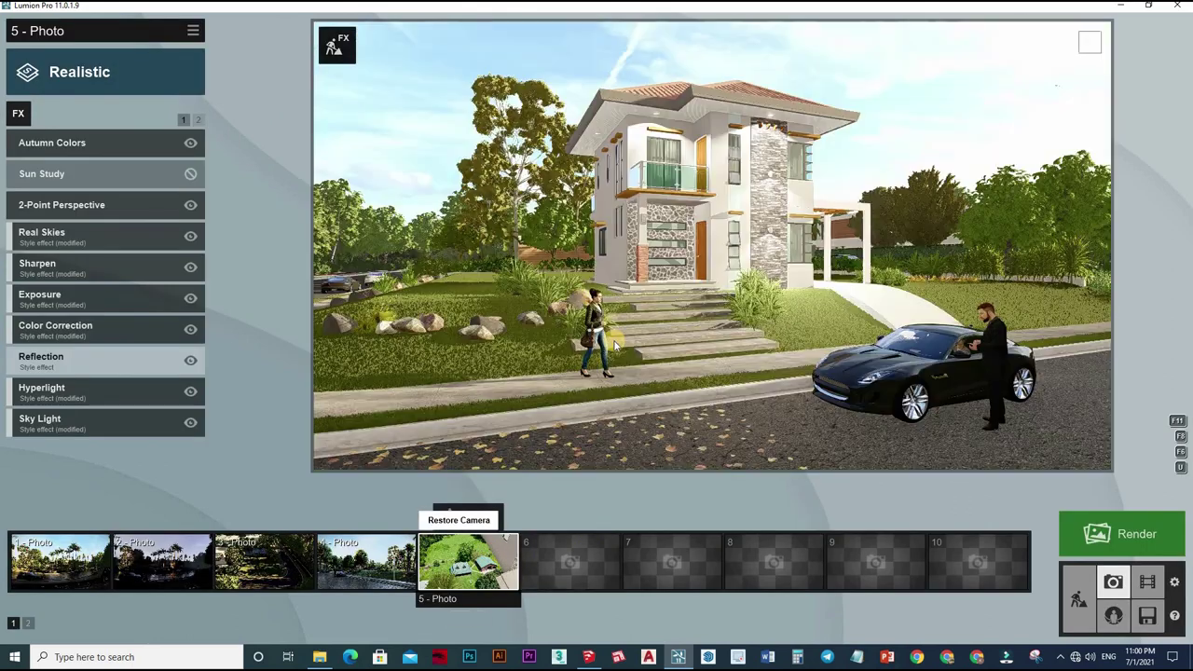
click(338, 45)
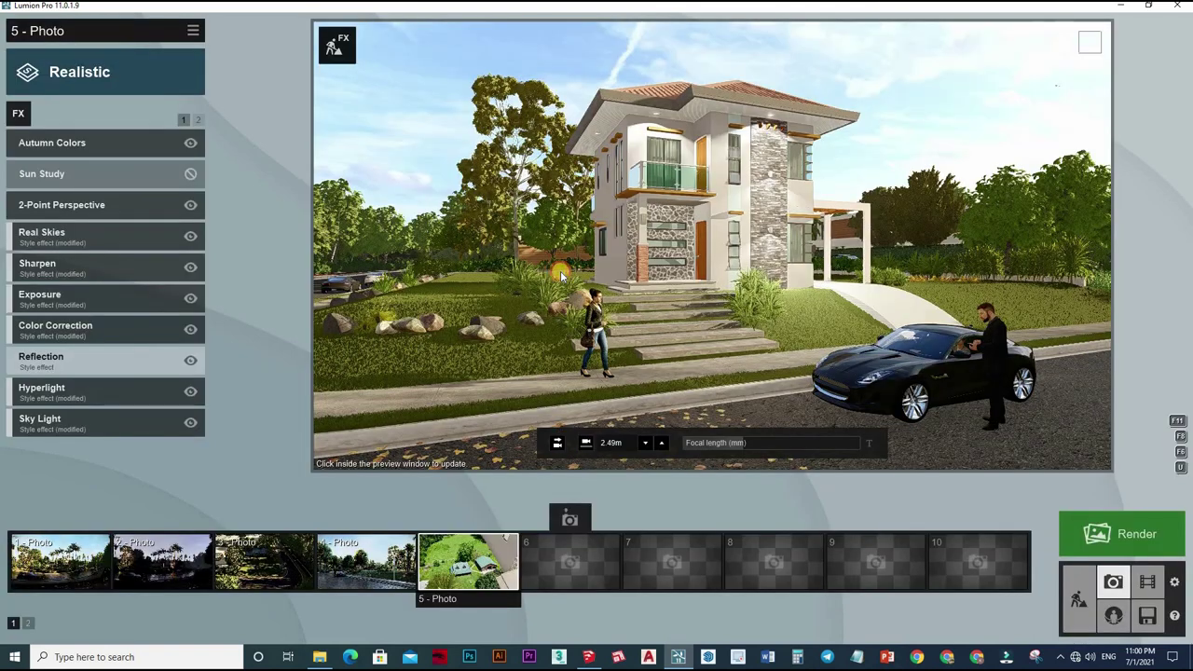
click(560, 270)
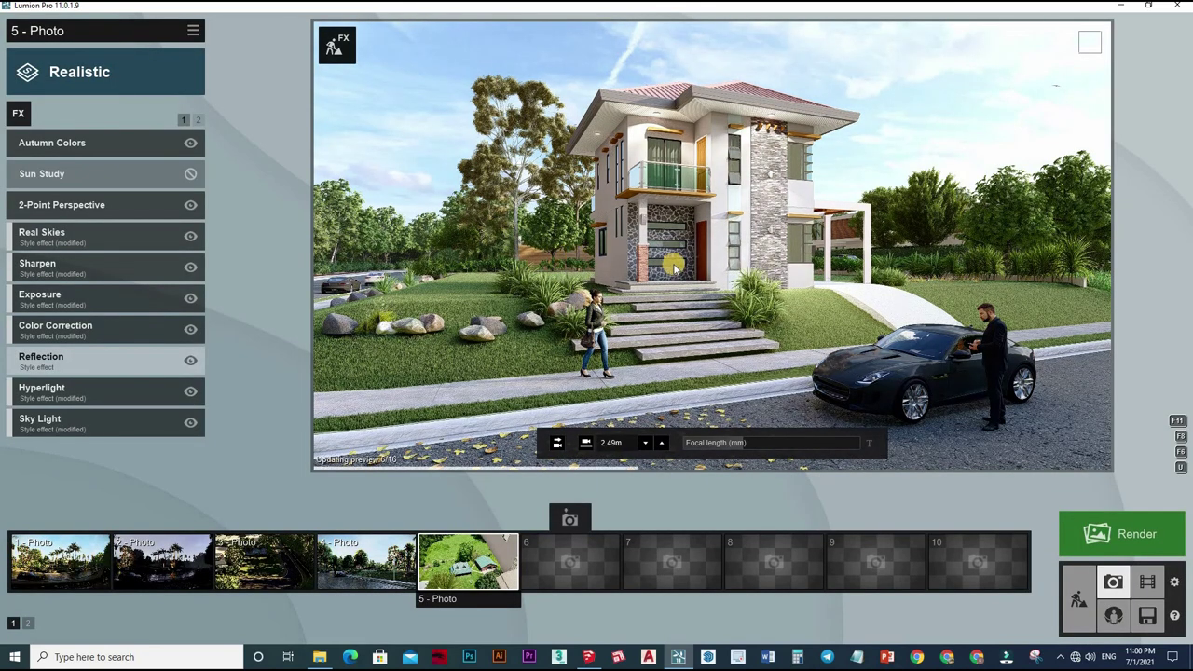
Browse the Animation, Artistic 1, Artistic 2 and Advanced photo effects available for photo 5
click(197, 119)
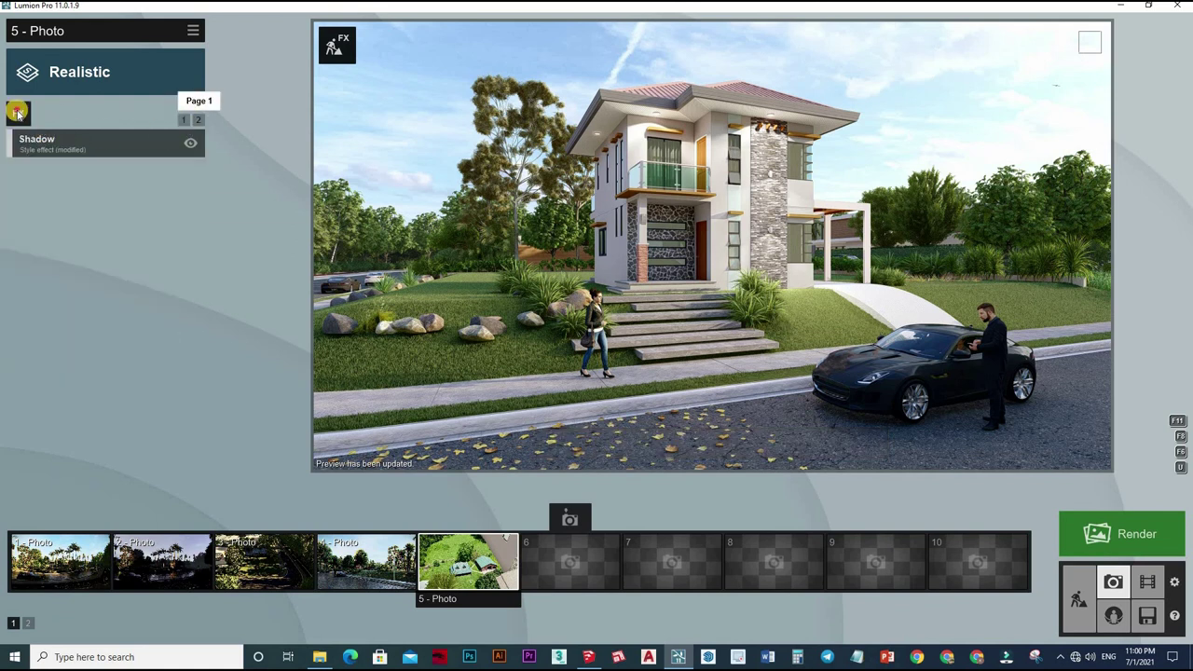
click(17, 112)
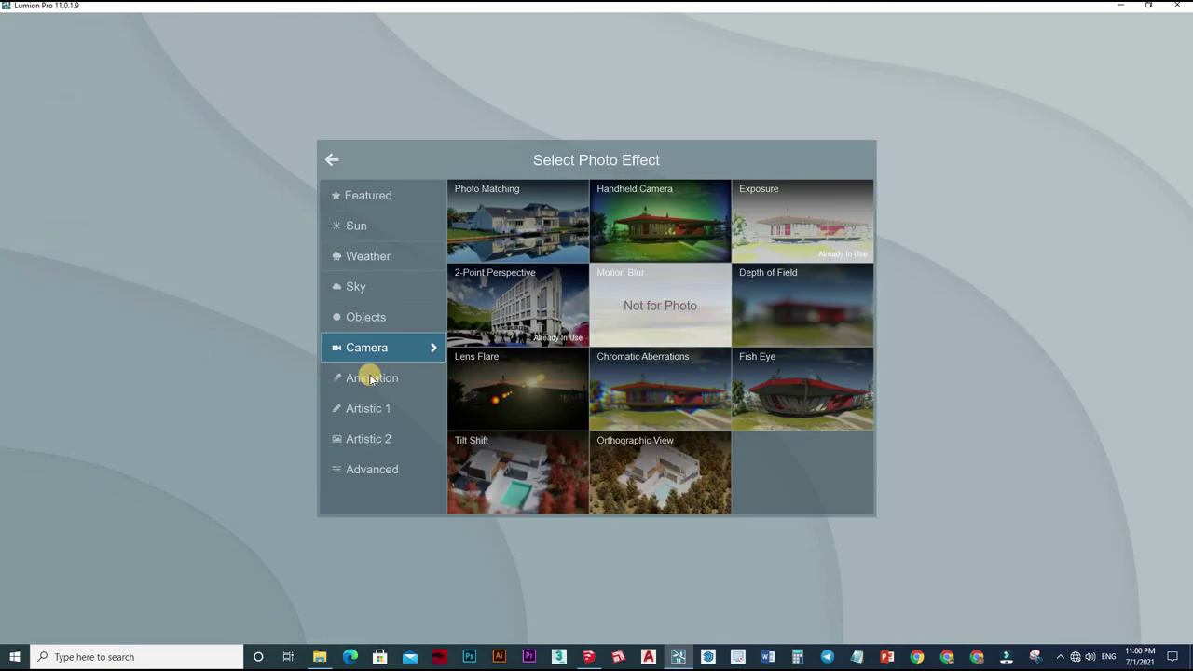
click(367, 386)
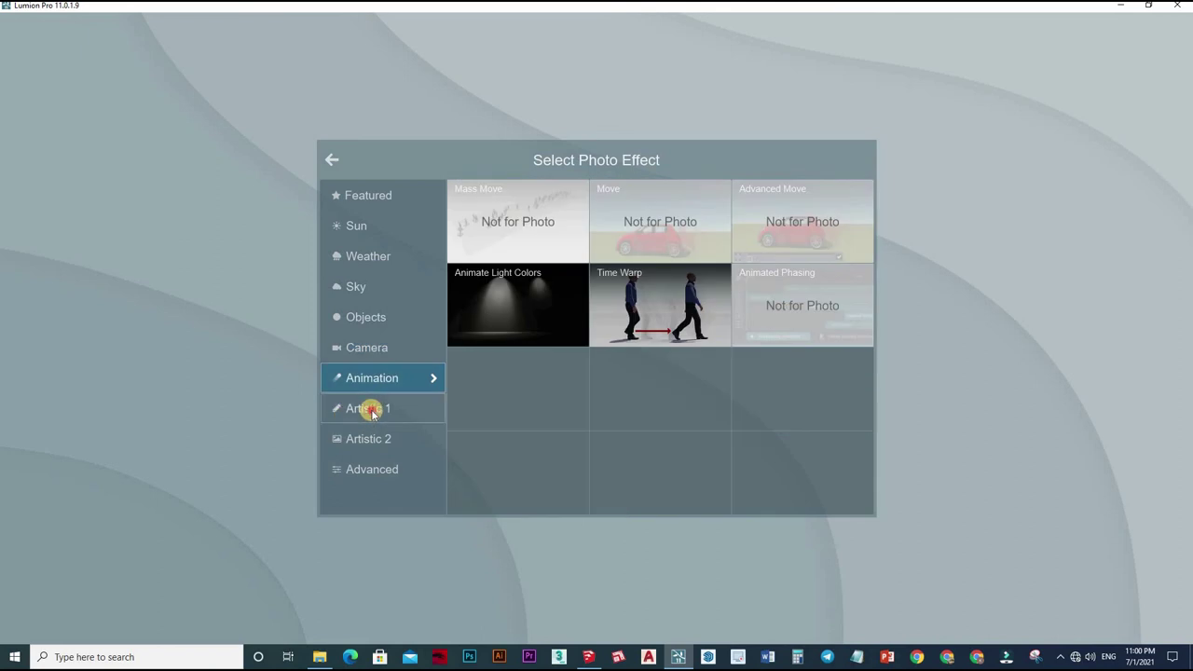
click(376, 418)
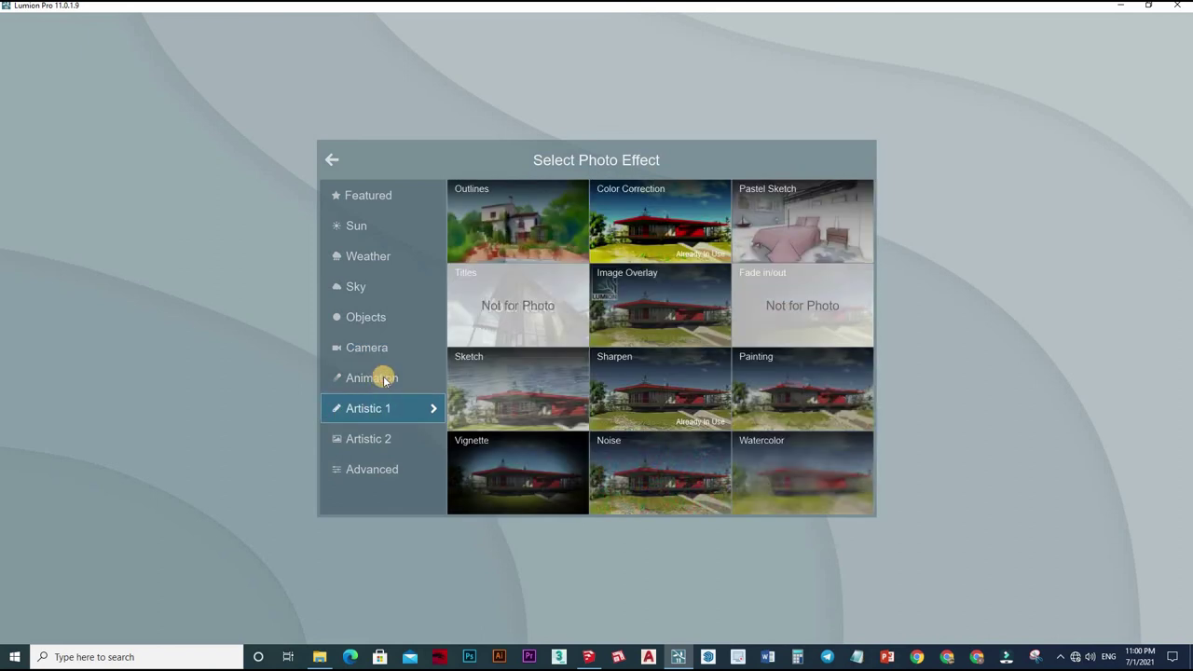
click(384, 381)
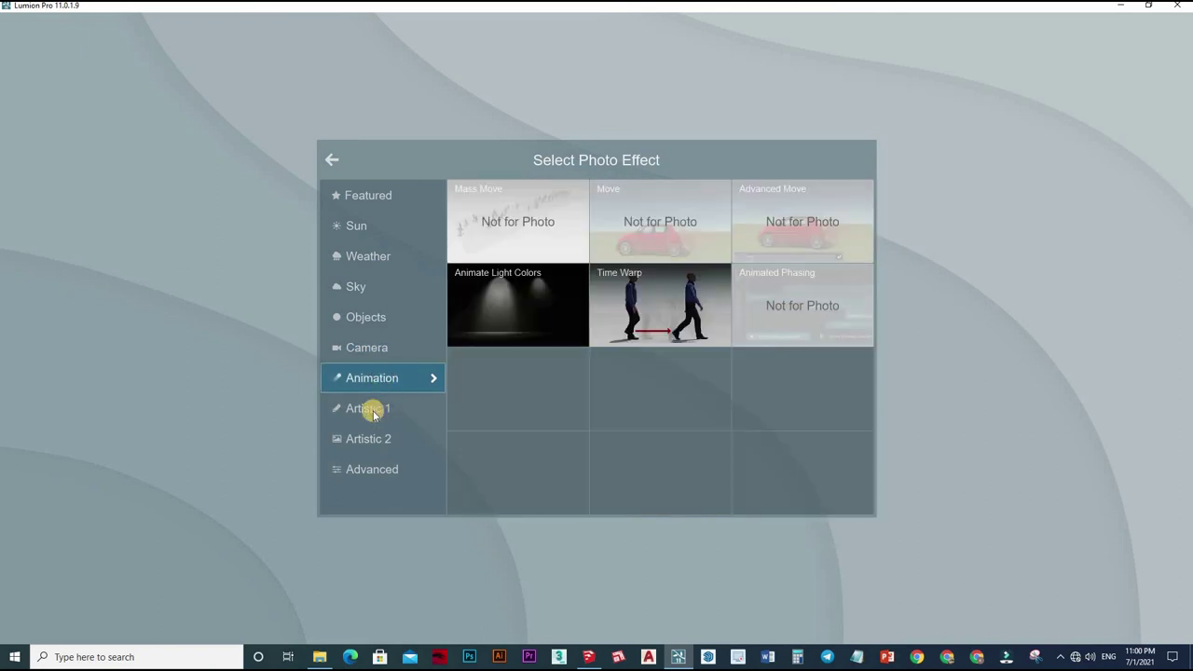
click(375, 414)
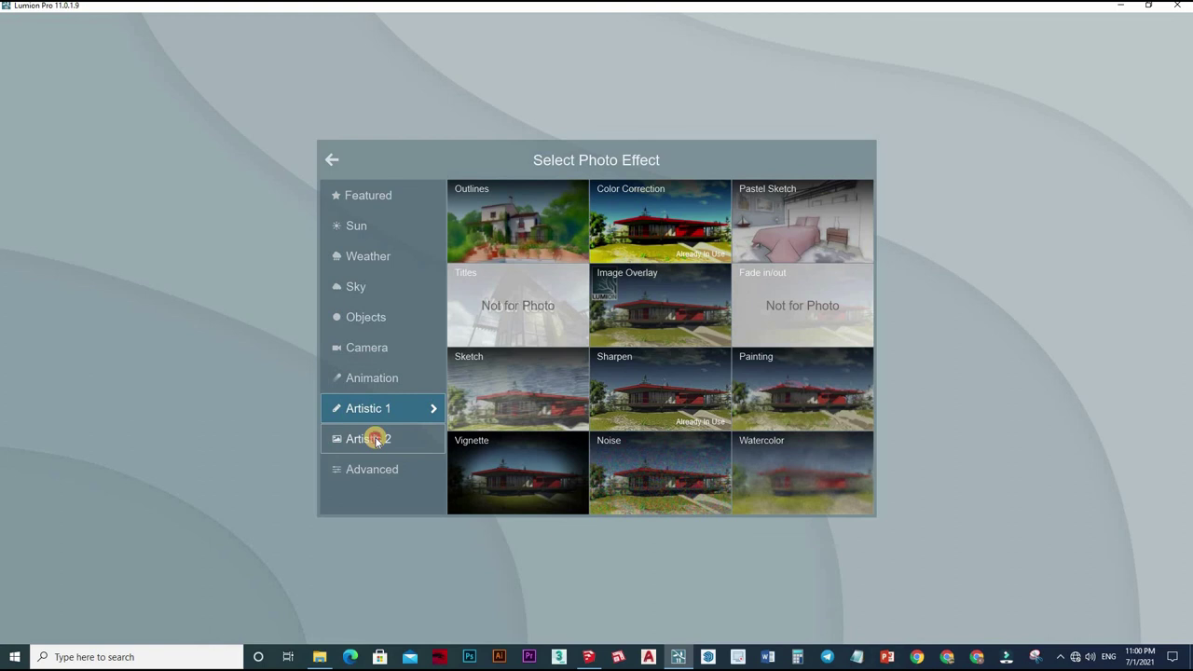
click(375, 462)
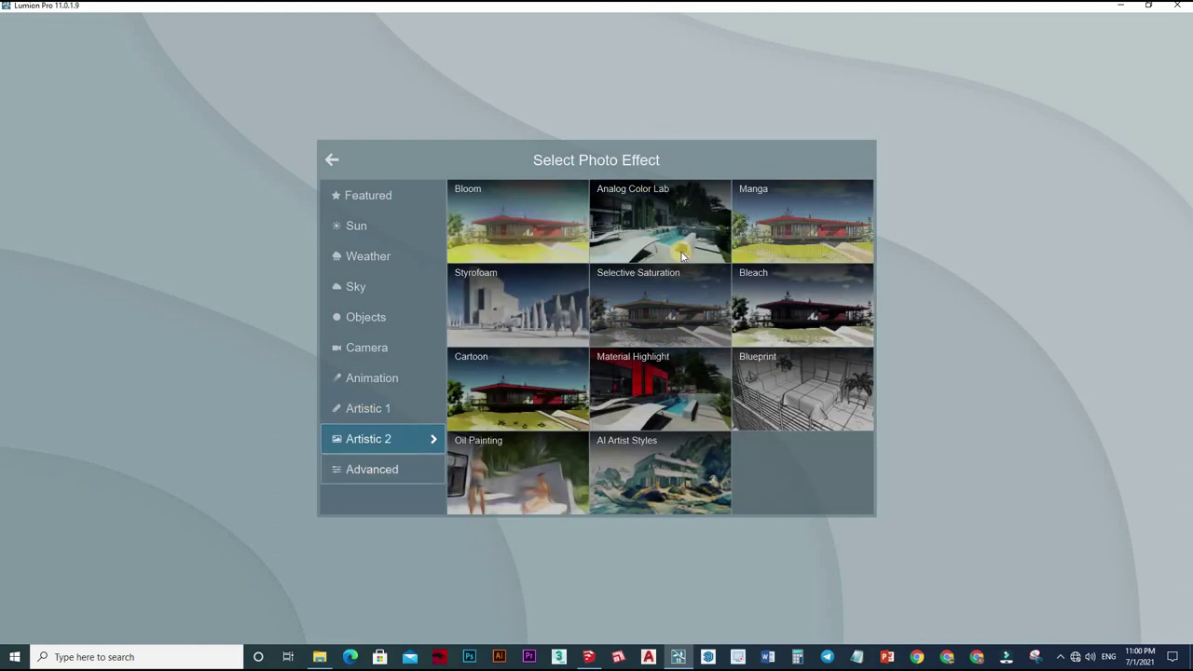
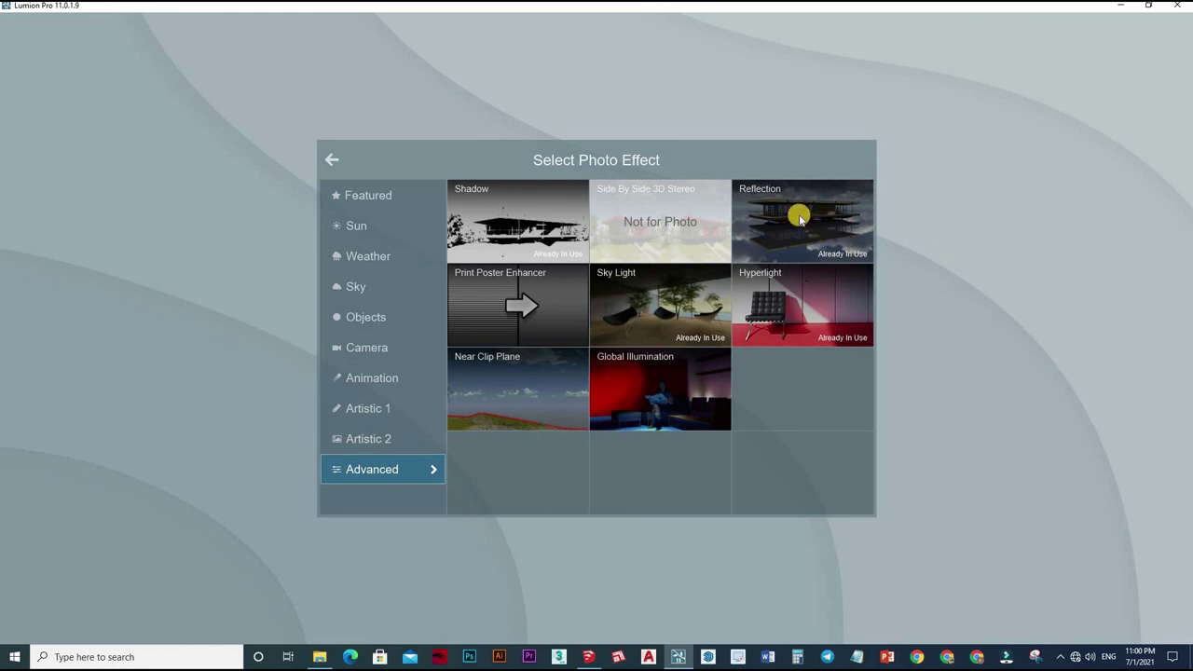
Edit the Reflection effect's planes in photo 5 and add three reflection planes on the house's front windows
click(167, 241)
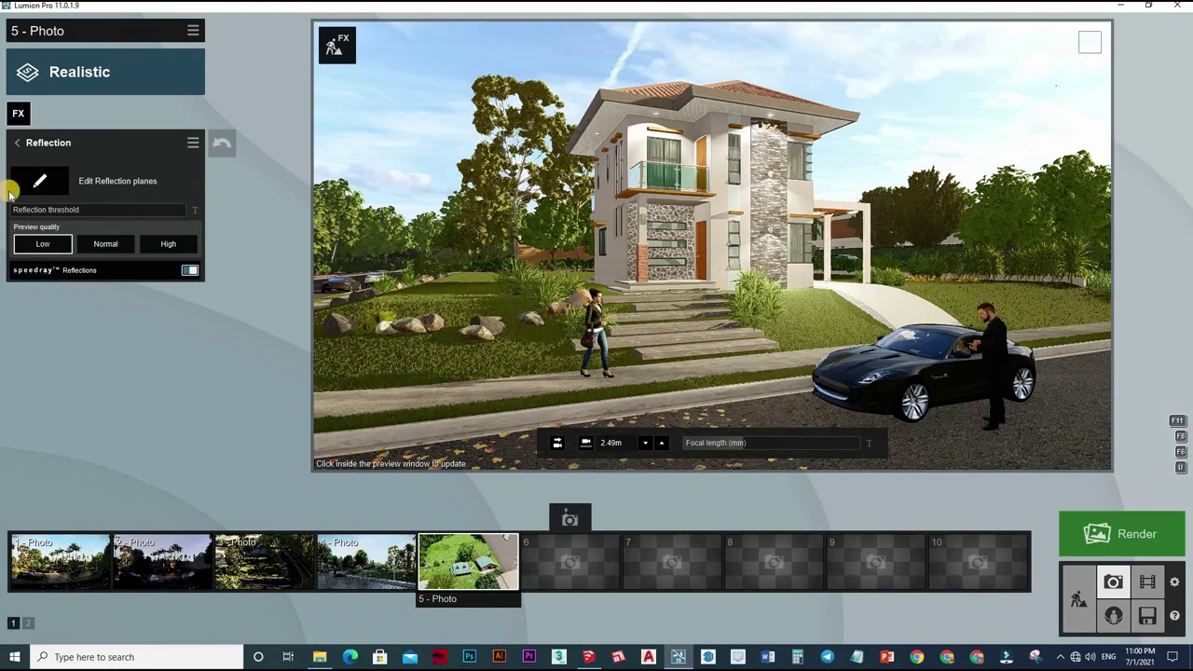
click(54, 182)
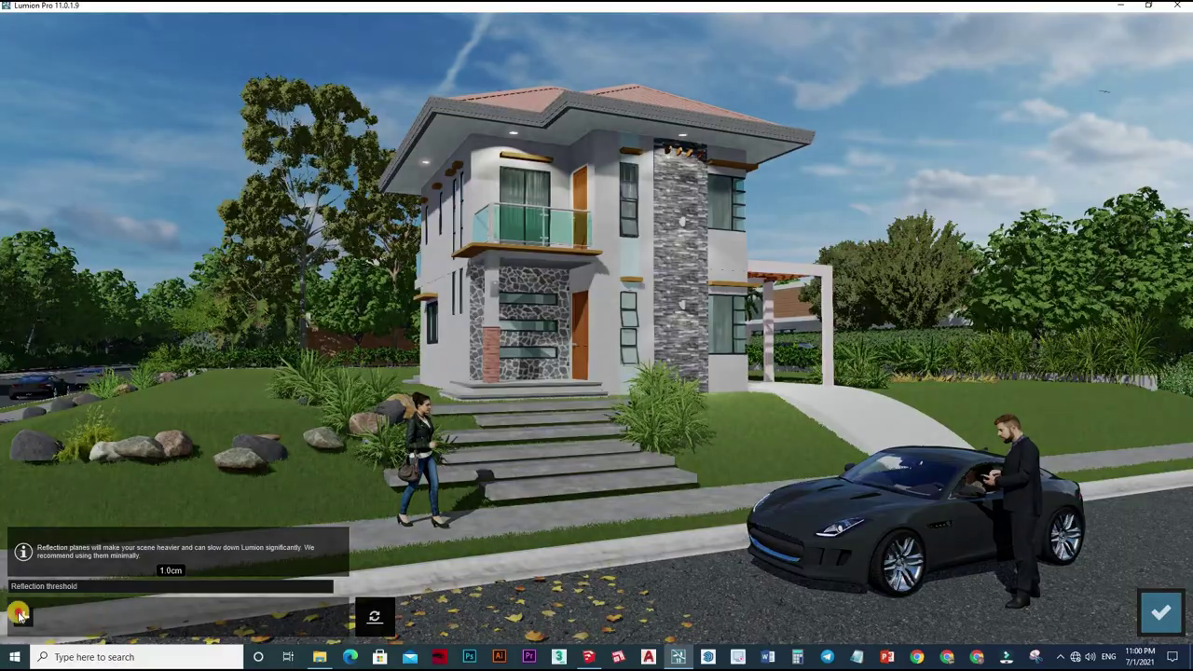
click(18, 616)
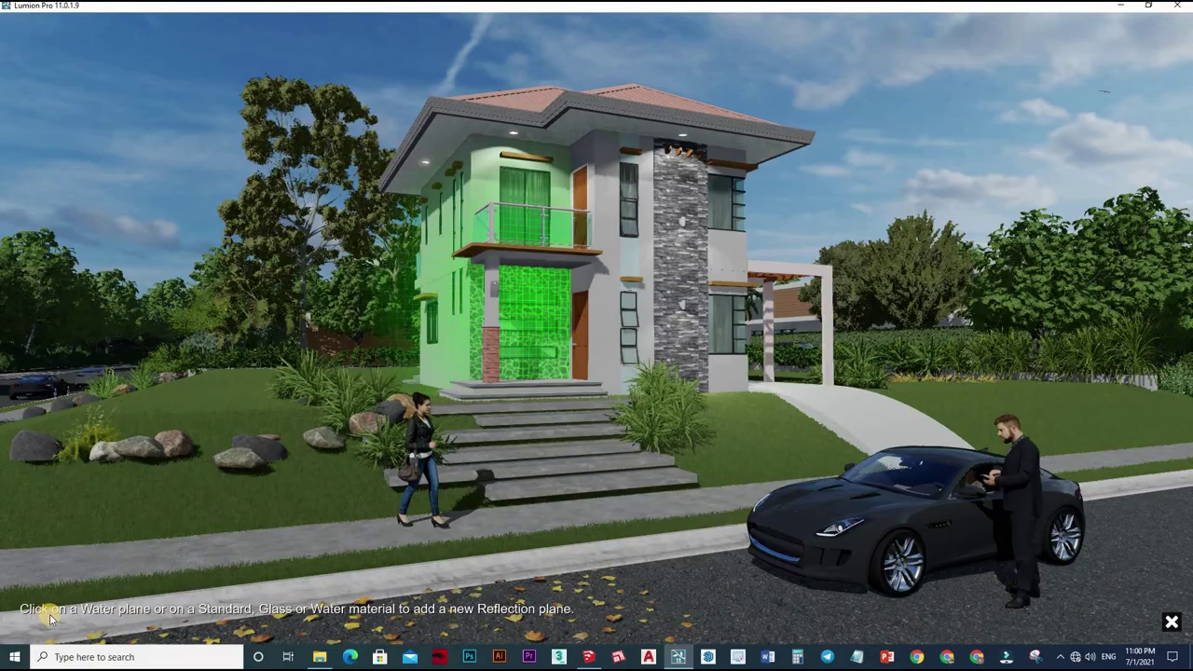
click(207, 576)
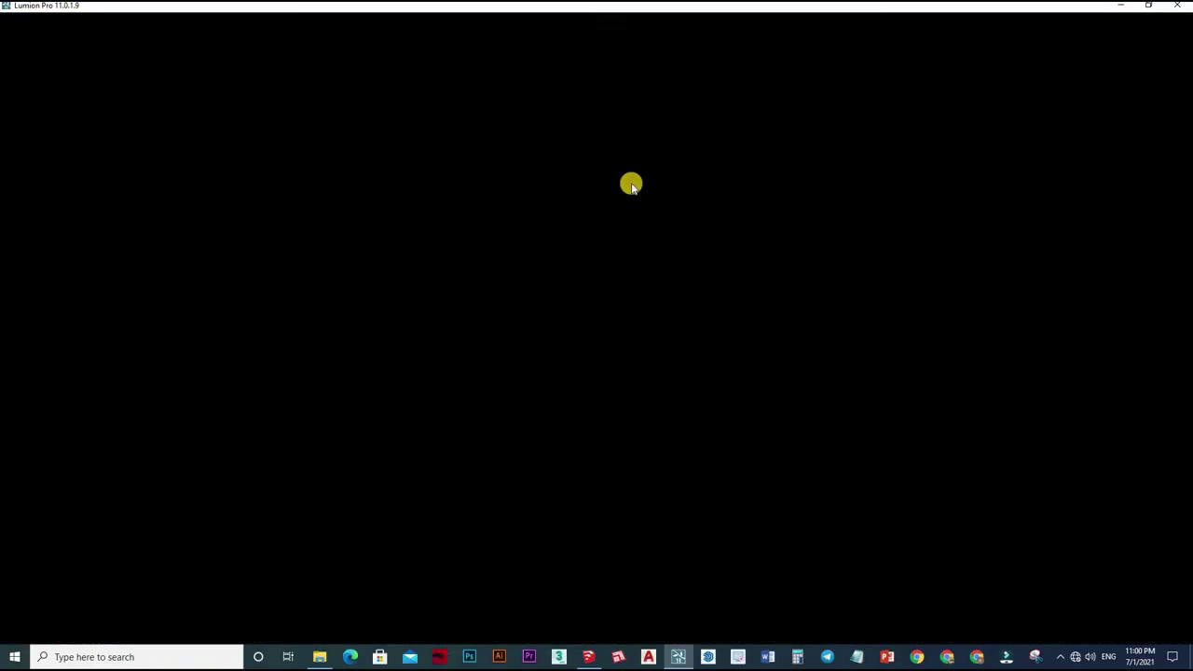
click(56, 616)
click(694, 303)
click(725, 220)
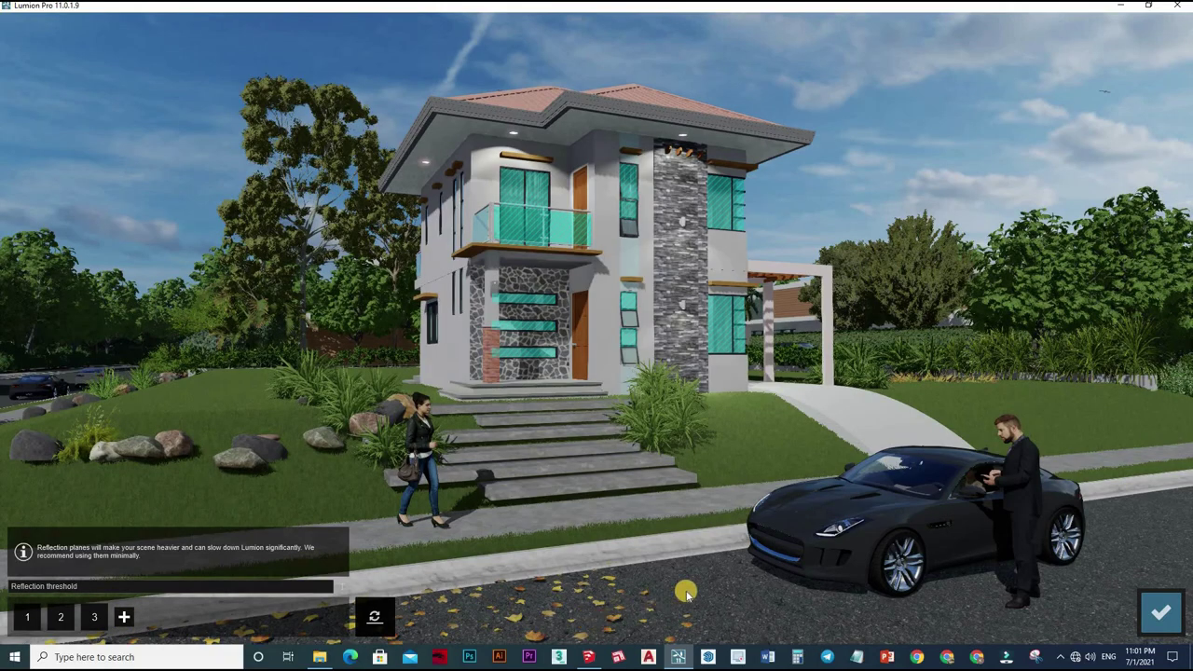
Add reflection planes on the road surface and the upper balcony's glass door, and apply the reflection planes to photo 5
click(123, 616)
click(839, 610)
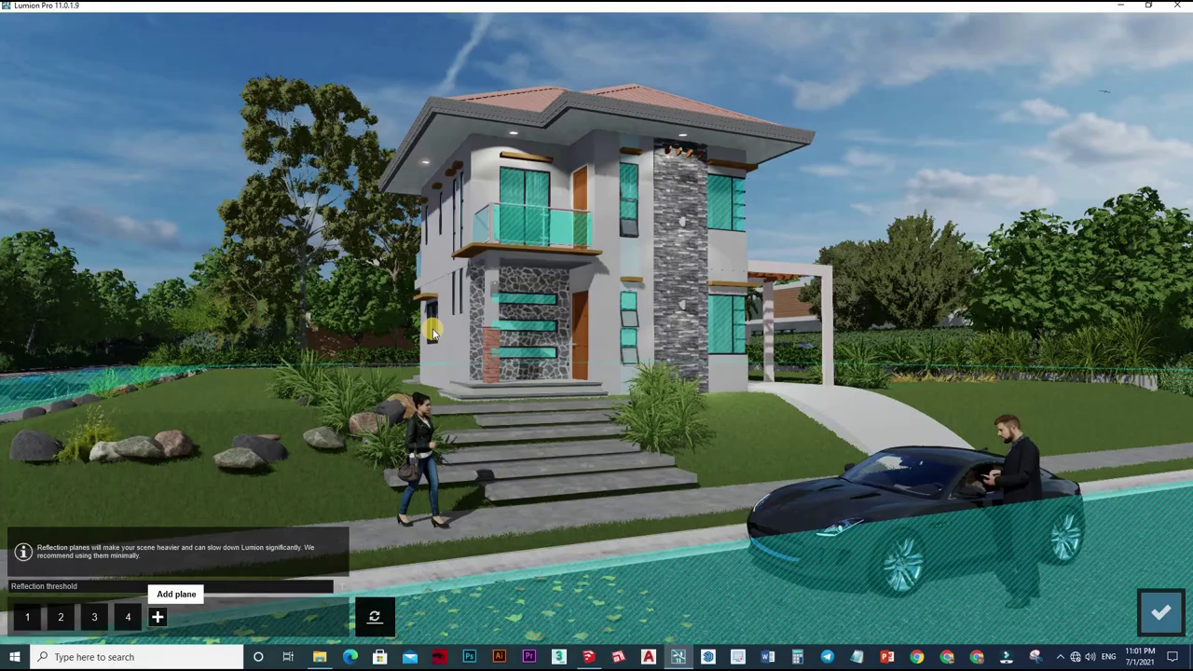
click(157, 616)
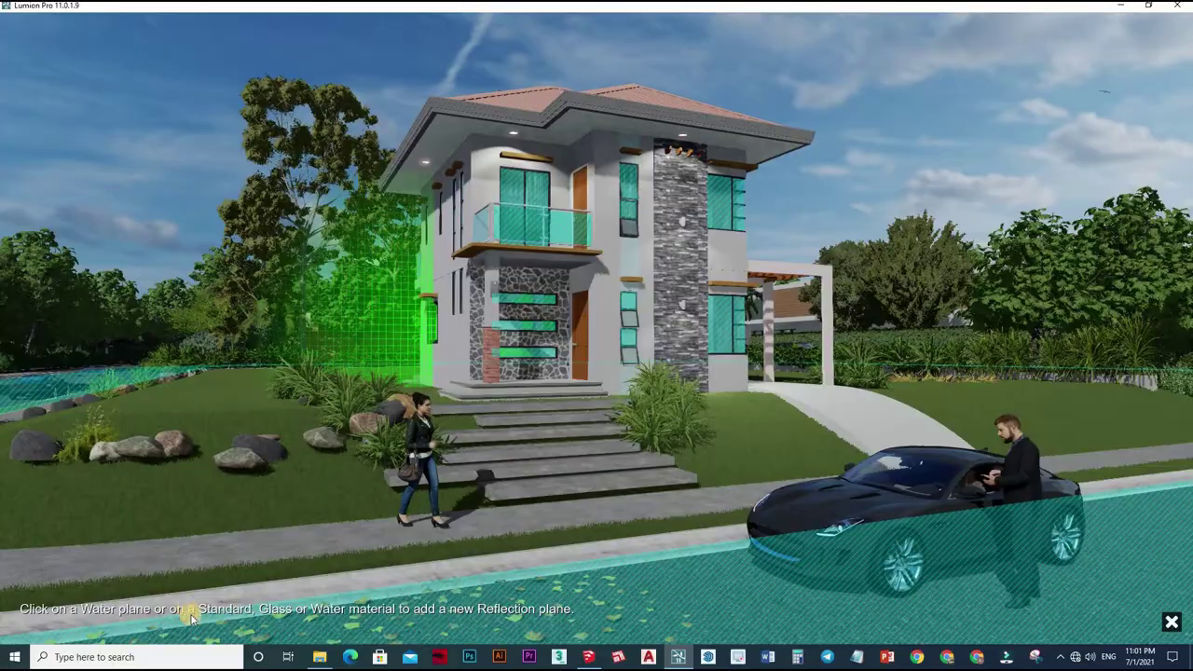
click(191, 617)
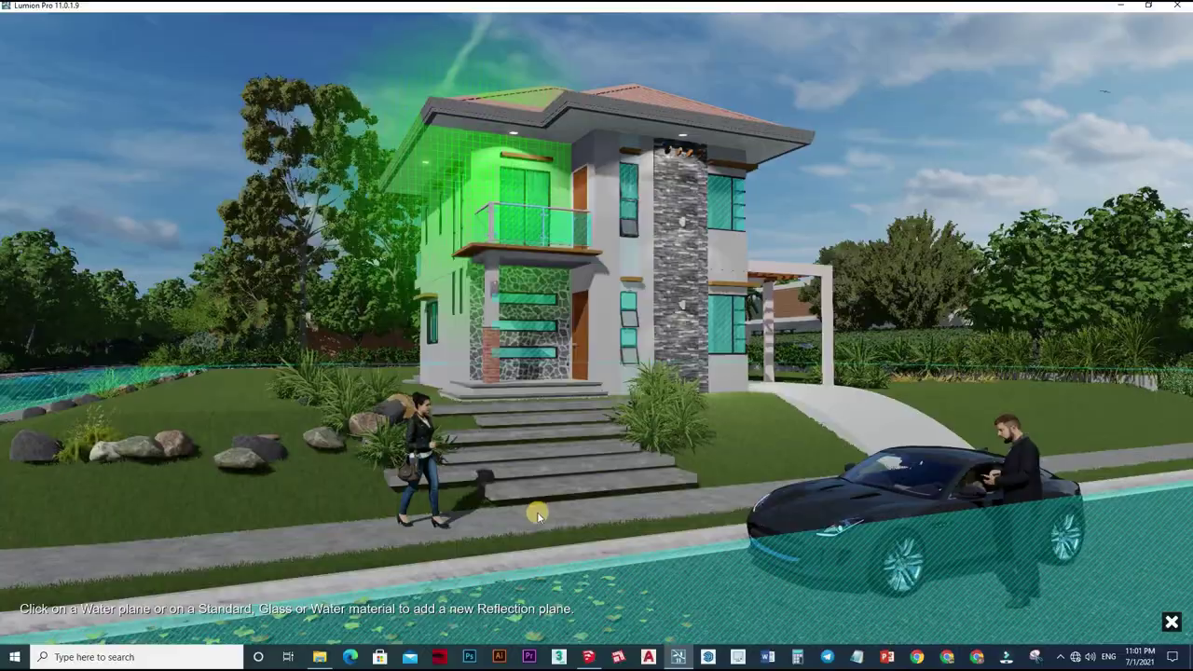
click(527, 224)
click(1151, 610)
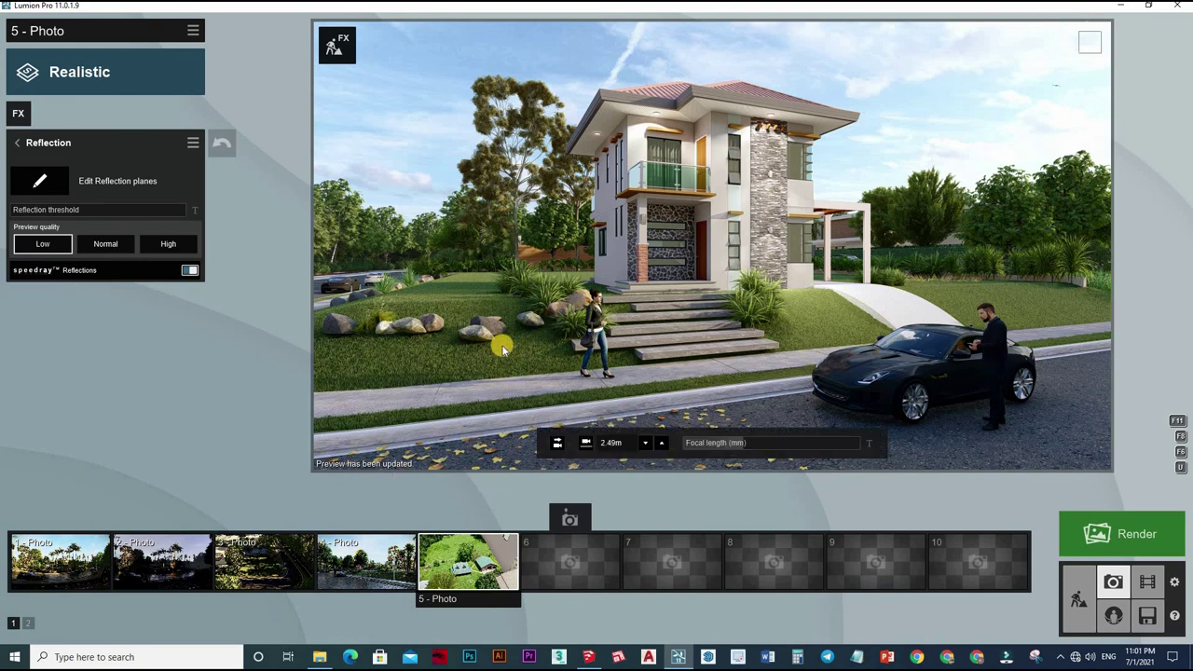
Look at photo 4's saved view, and return to photo 5 to refresh its preview
click(391, 564)
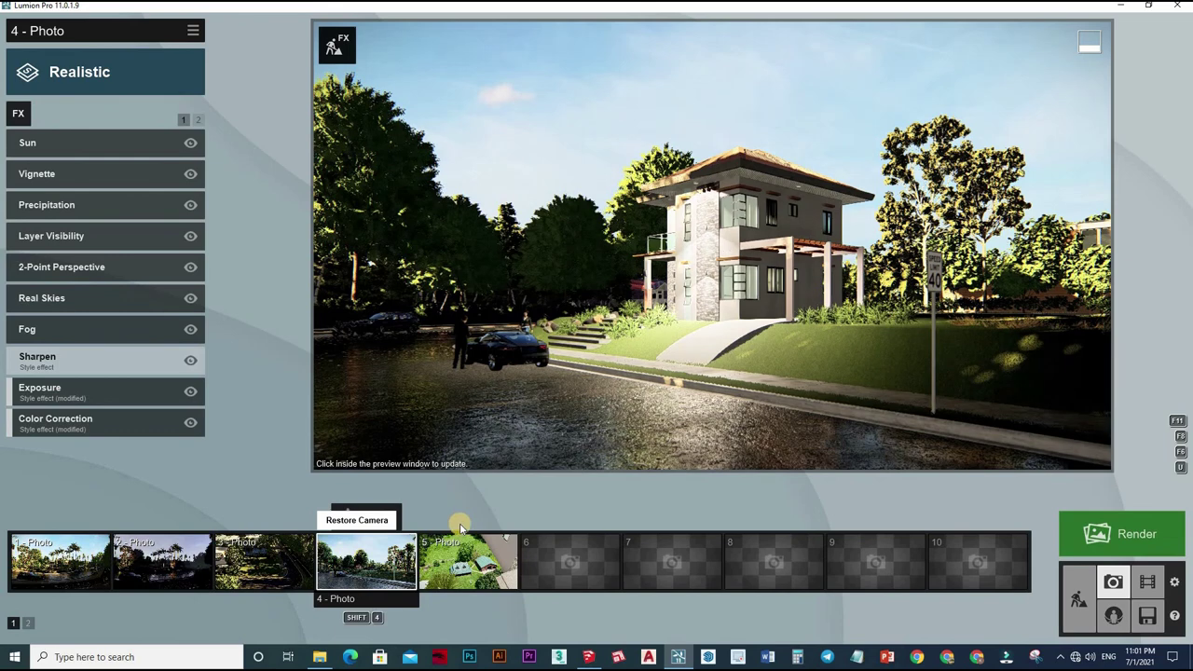
click(526, 449)
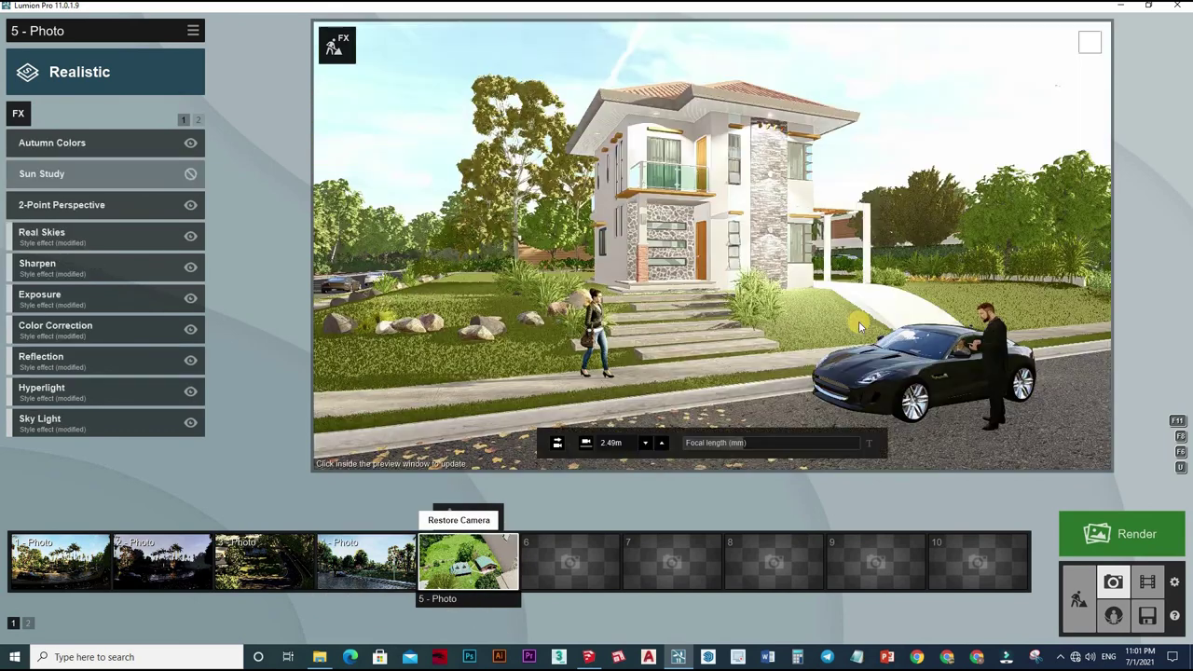
click(858, 322)
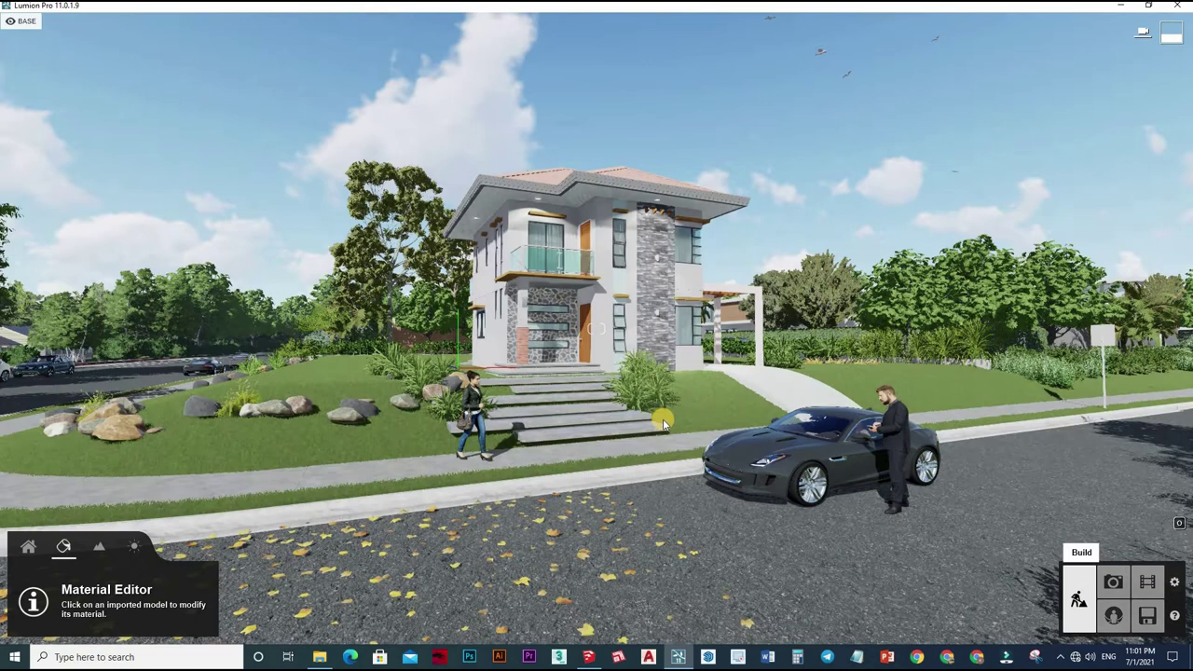
Bring up the palm category of the Nature library for planting the lawn beside the house
scroll(641, 412, up, 3)
key(q)
right_drag(522, 441, 34, 423)
key(w)
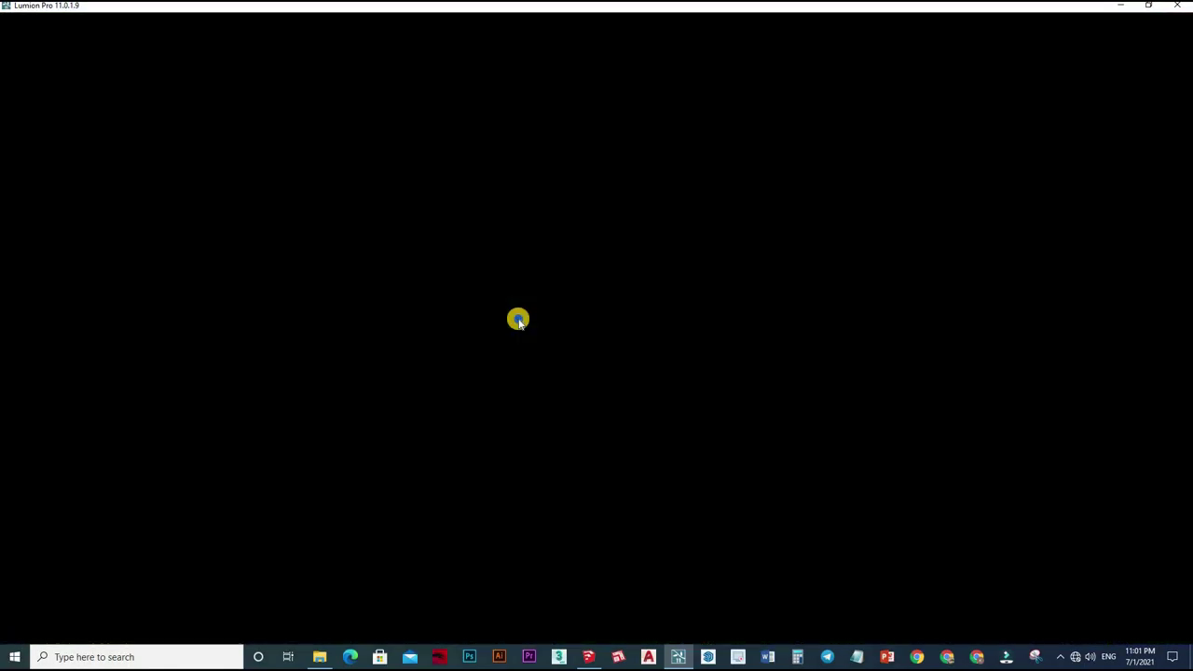
right_drag(73, 480, 28, 534)
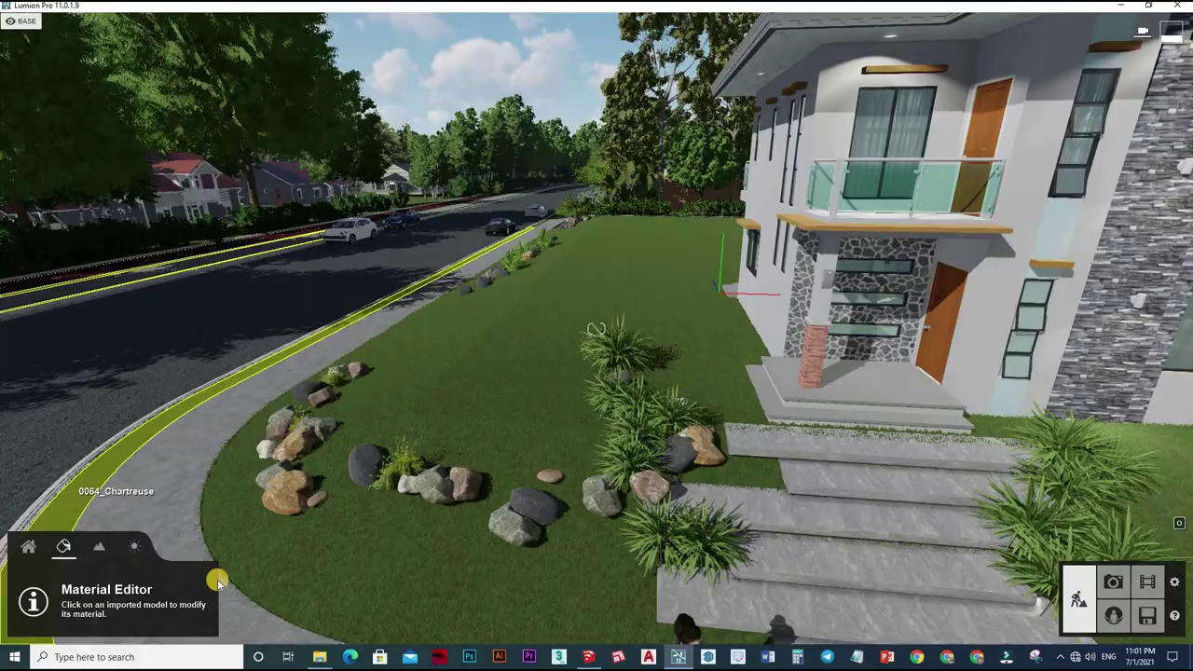
click(259, 582)
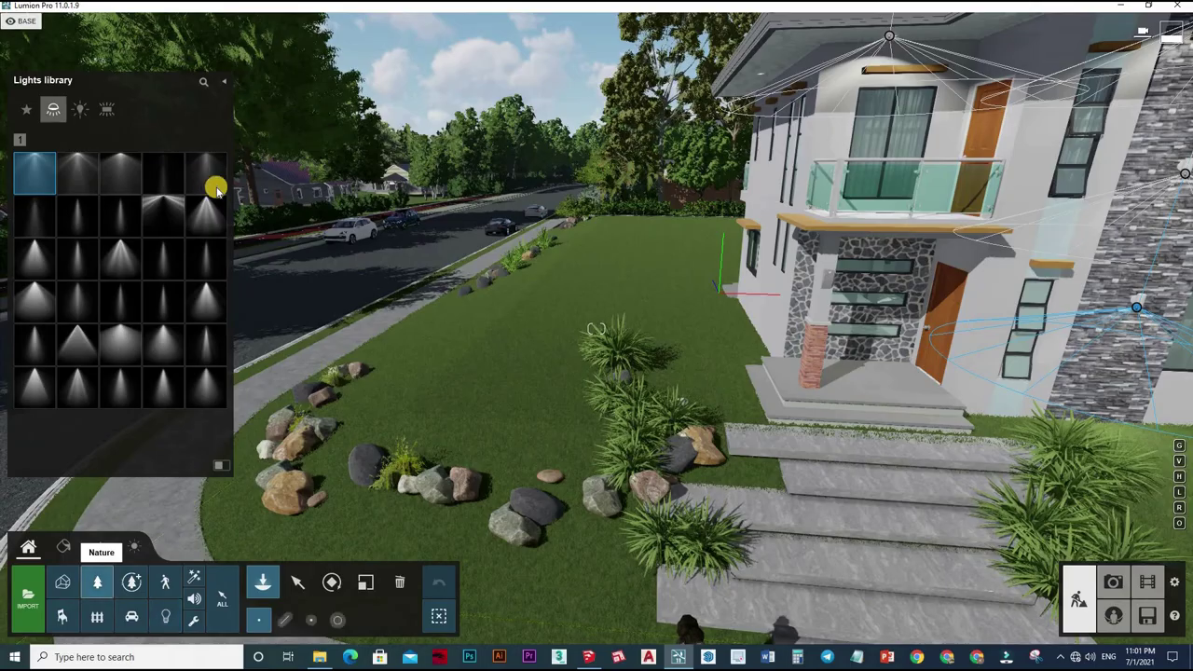
click(64, 106)
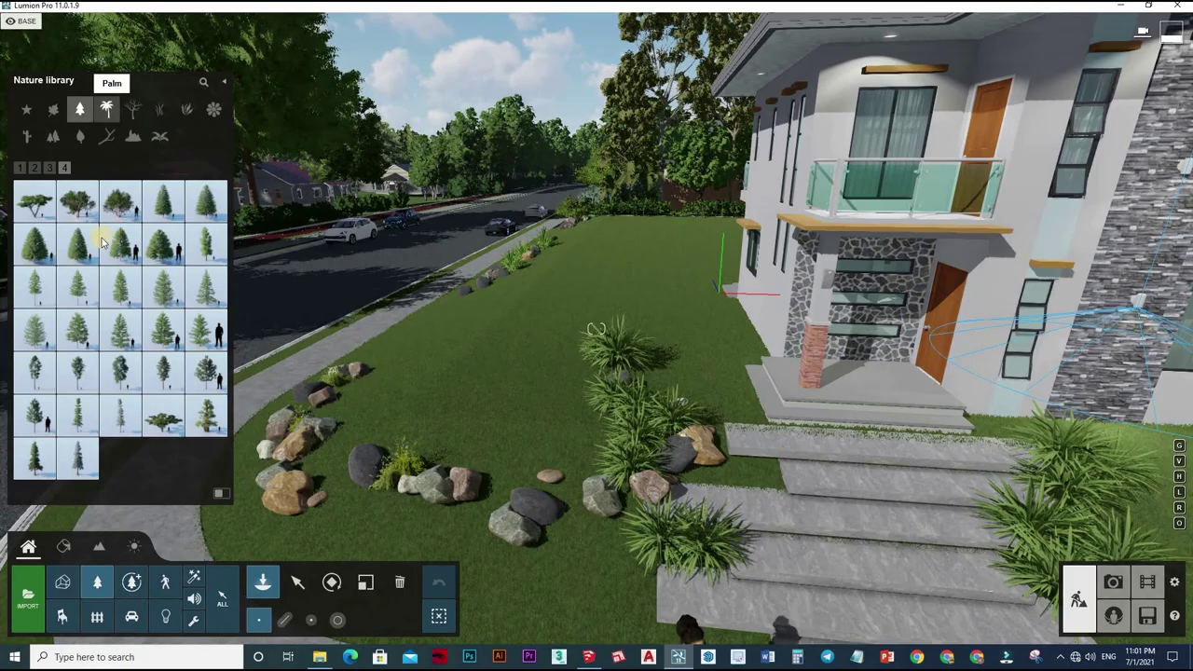
click(106, 109)
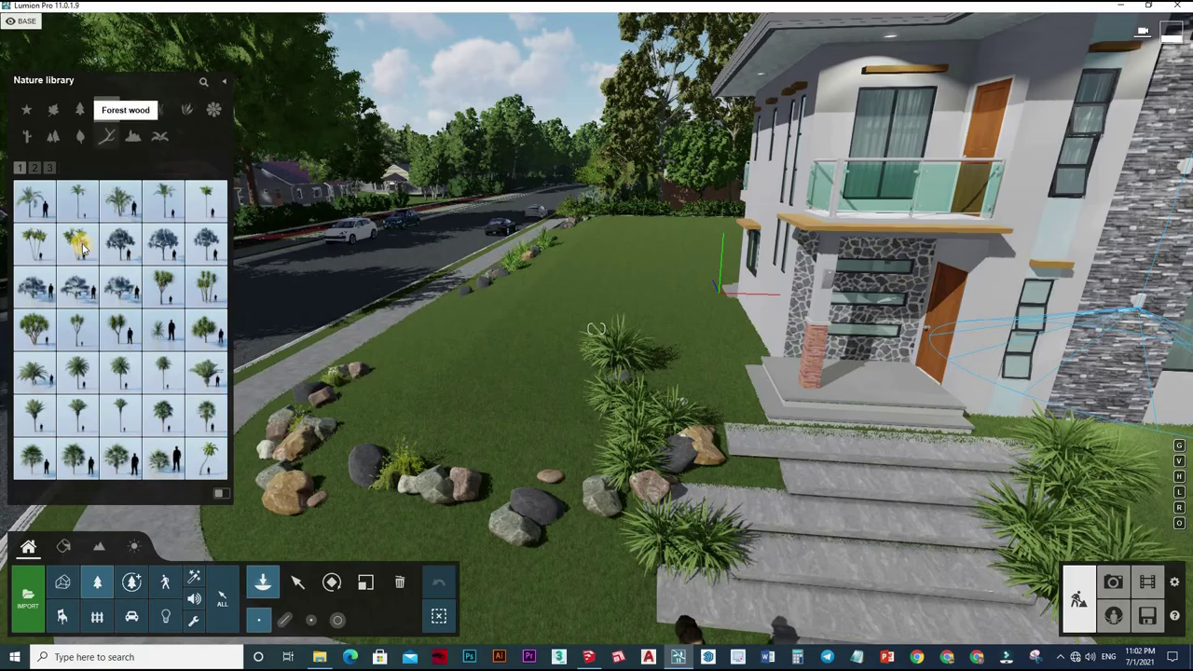
Plant a tall multi-trunk palm on the front corner lawn by the rocks, and undo the last extra placement
click(458, 387)
right_drag(479, 373, 412, 432)
key(s)
click(409, 430)
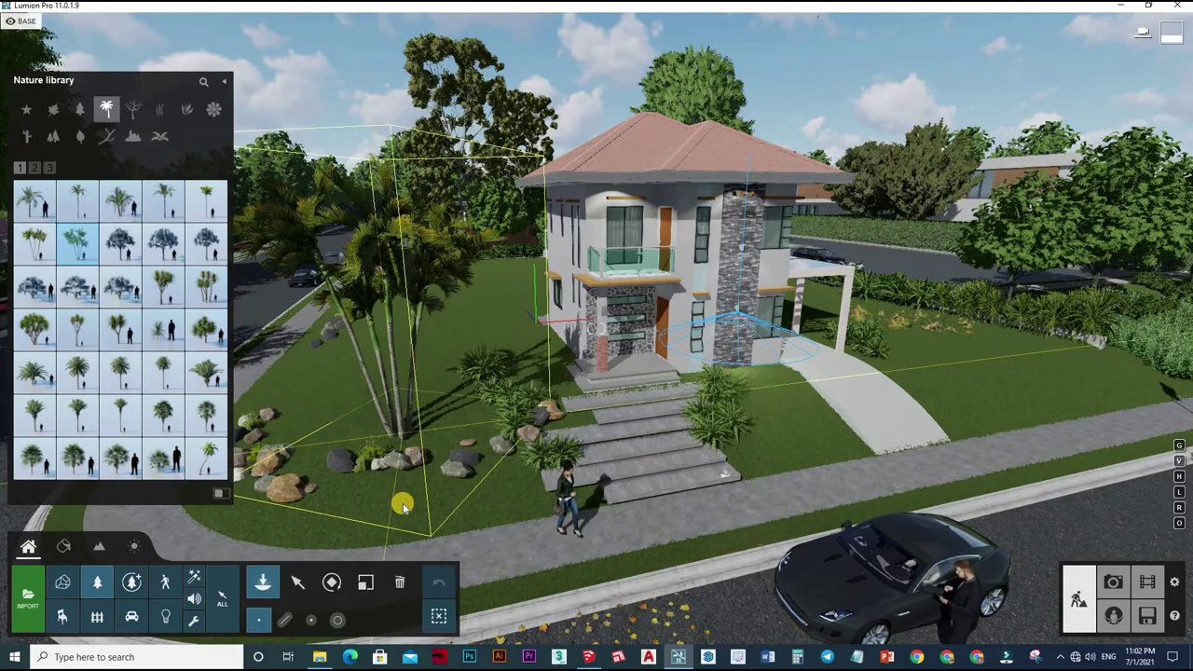
click(402, 503)
click(409, 434)
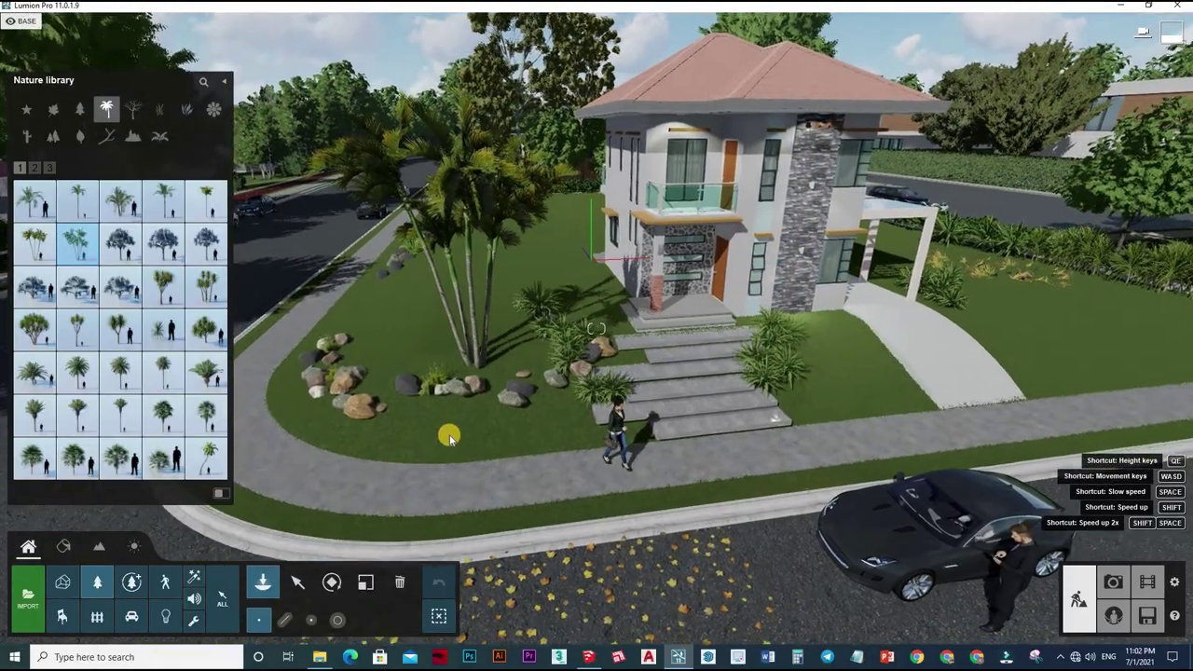
click(448, 435)
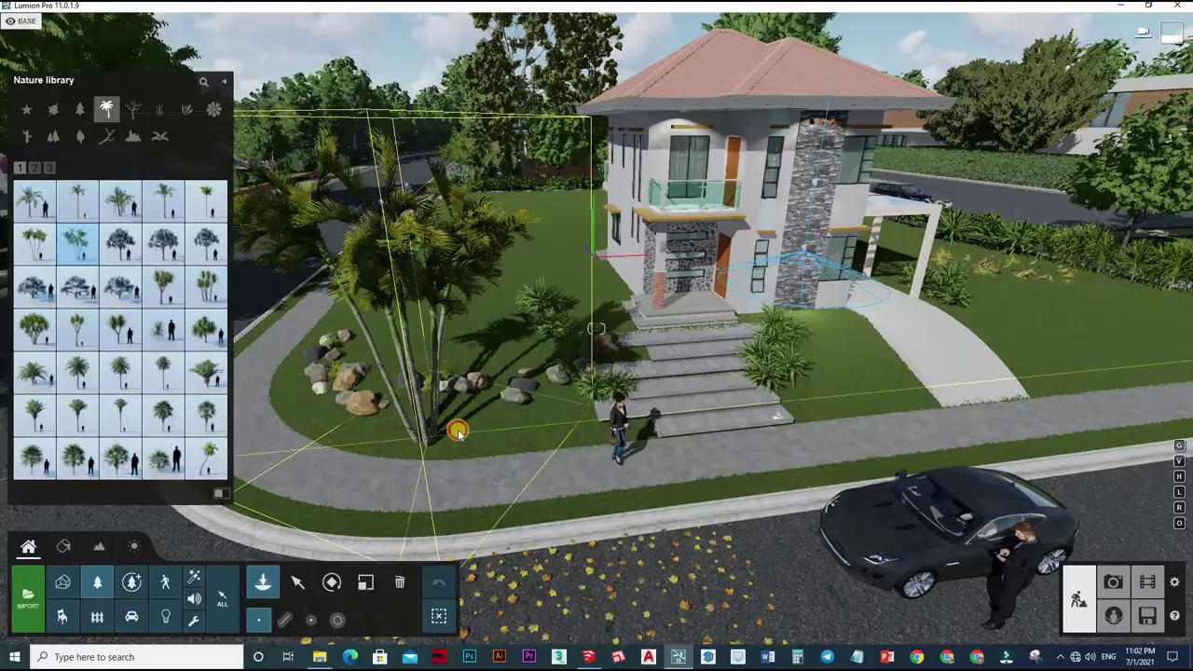
click(591, 384)
key(w)
right_drag(591, 384, 591, 384)
key(ctrl+z)
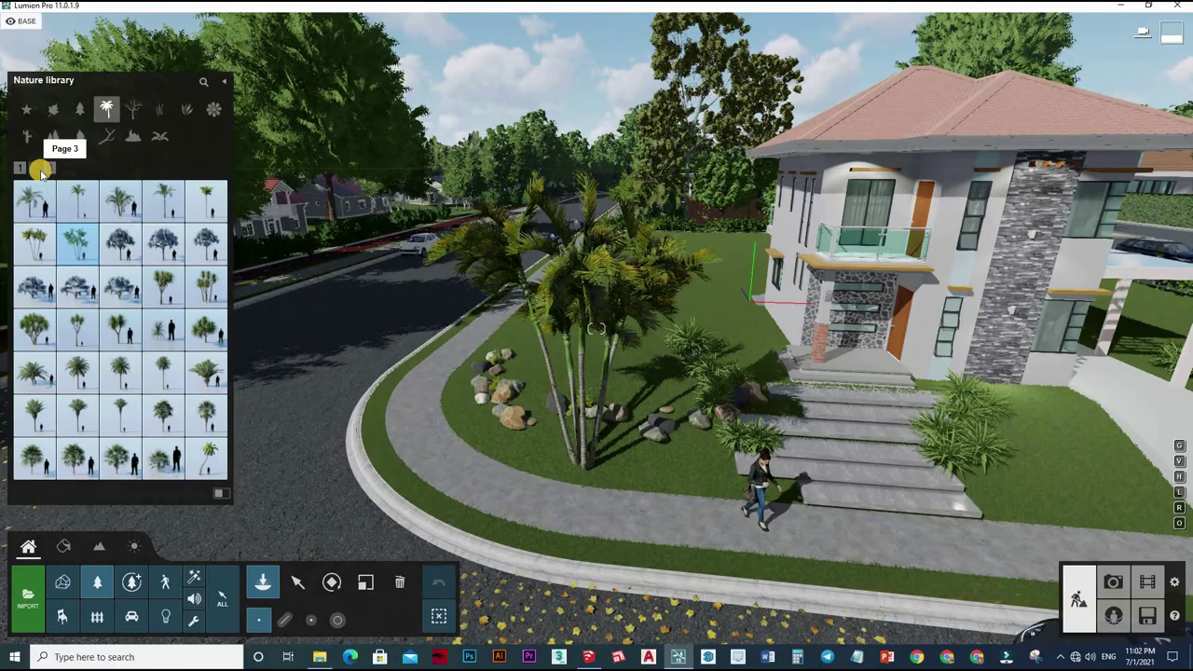
Choose the clustered palm on page 2 of the palm category and plant it at the far end of the lawn
click(44, 169)
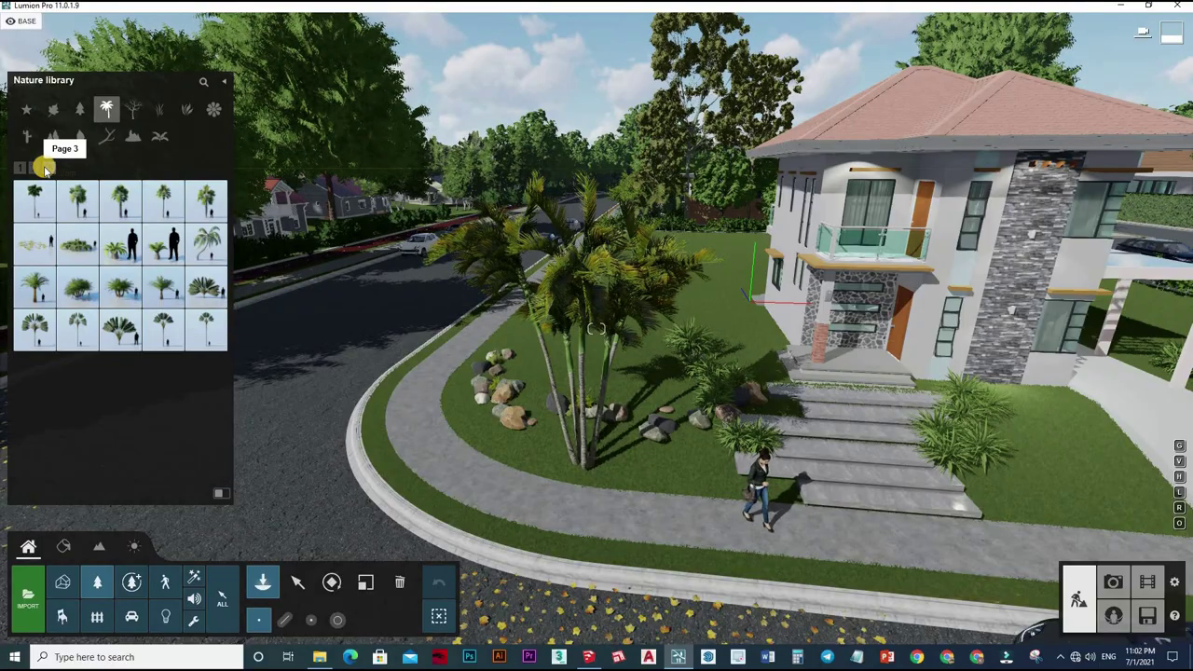
click(39, 170)
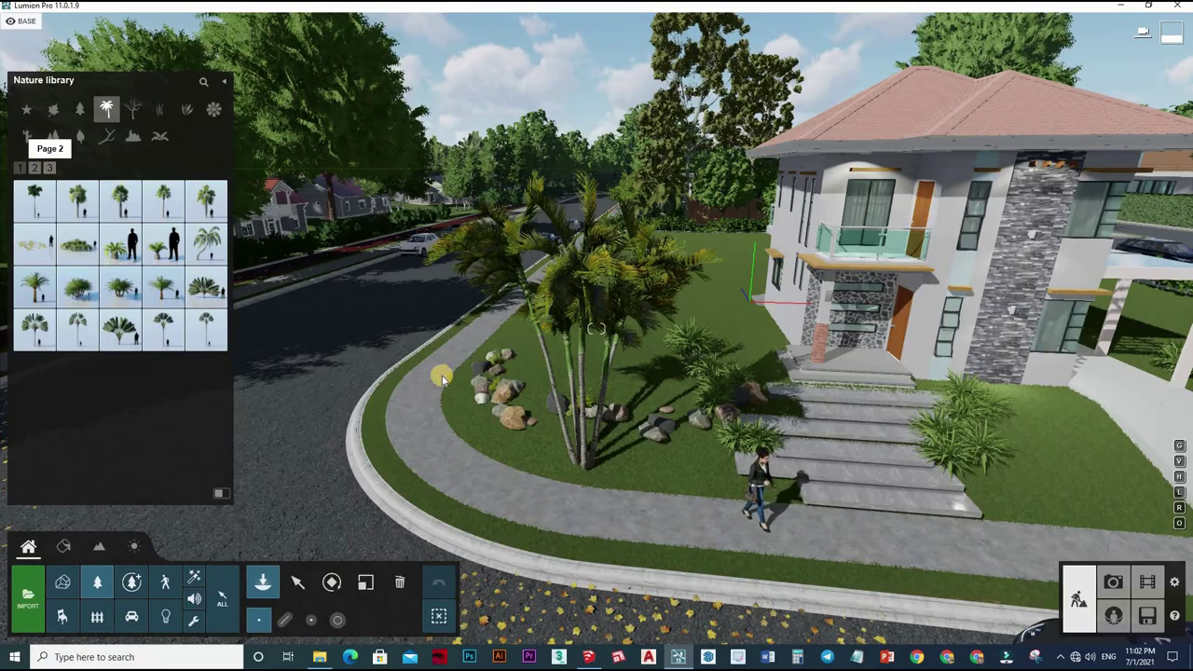
click(30, 427)
click(446, 347)
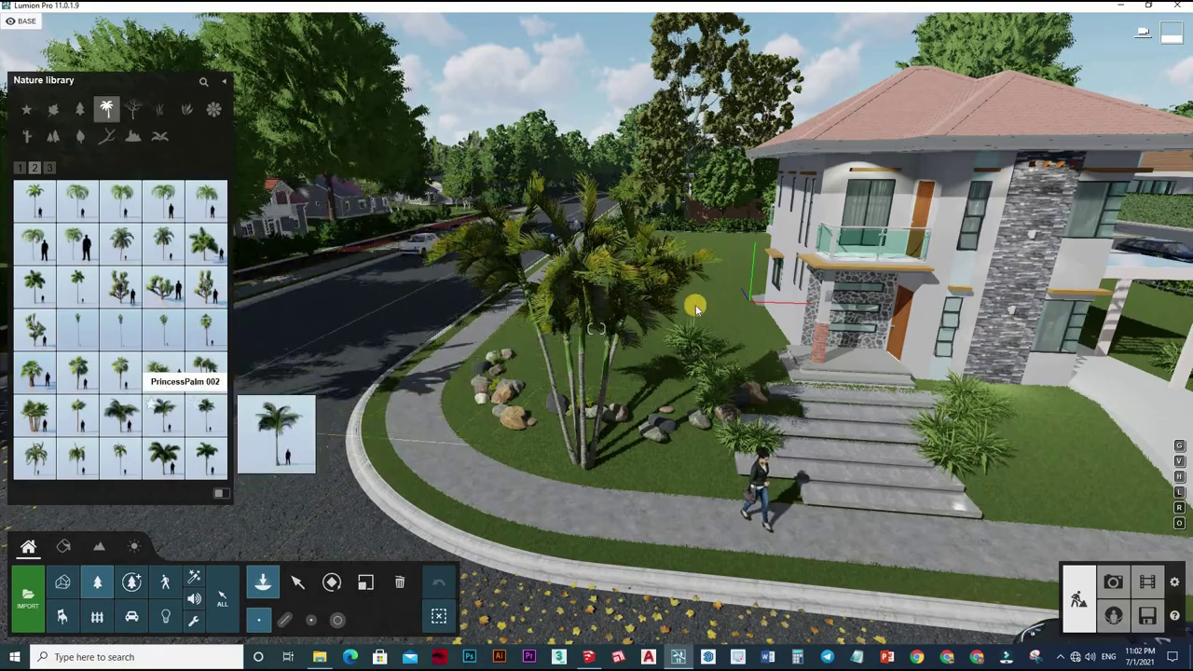
click(716, 242)
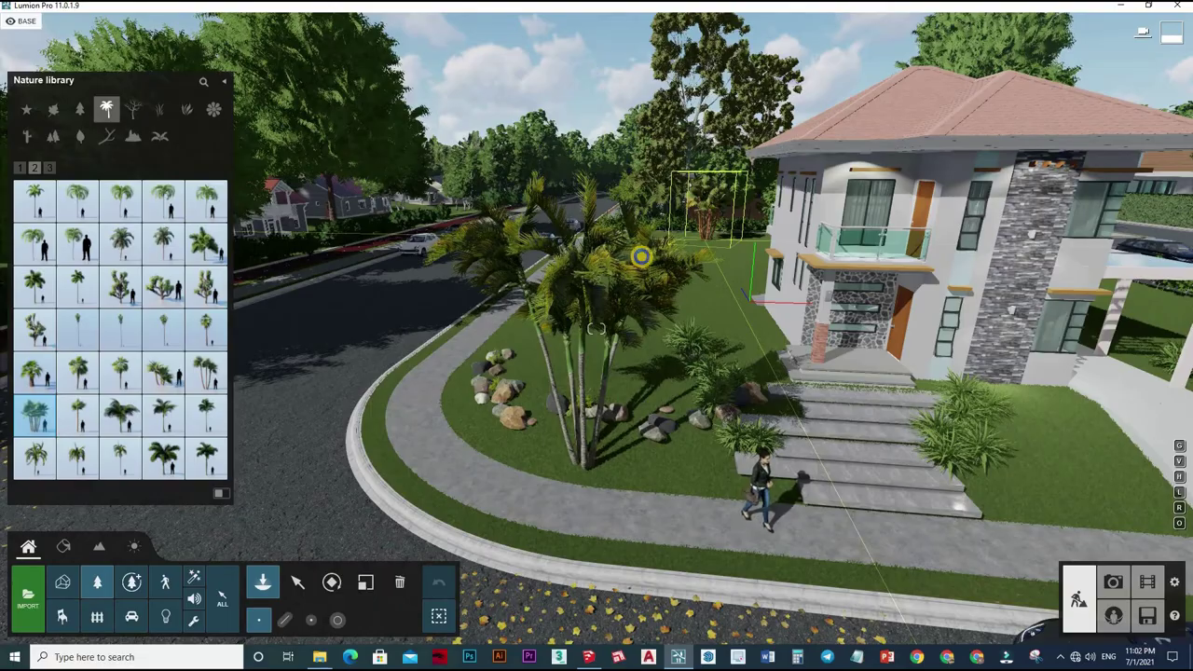
Plant two PrincessPalm 001 trees along the lawn's side-street edge and a different, fuller palm at the front corner
key(s)
mouse_move(640, 255)
right_down()
mouse_move(652, 258)
mouse_move(636, 261)
right_up()
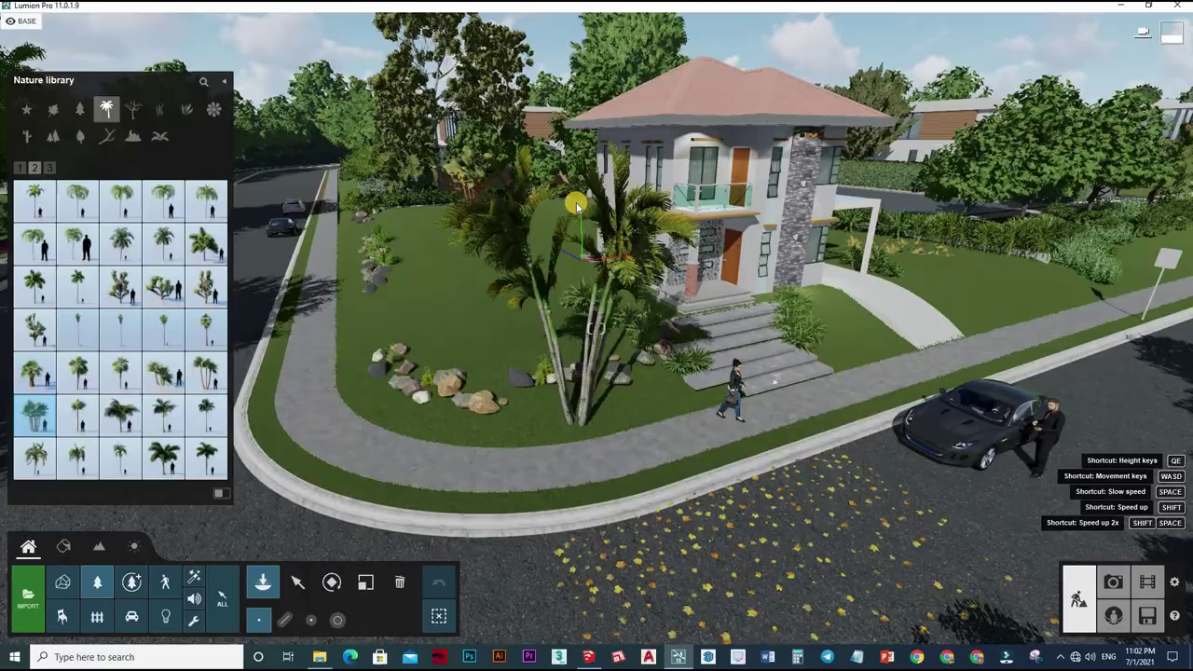
key(a)
key(w)
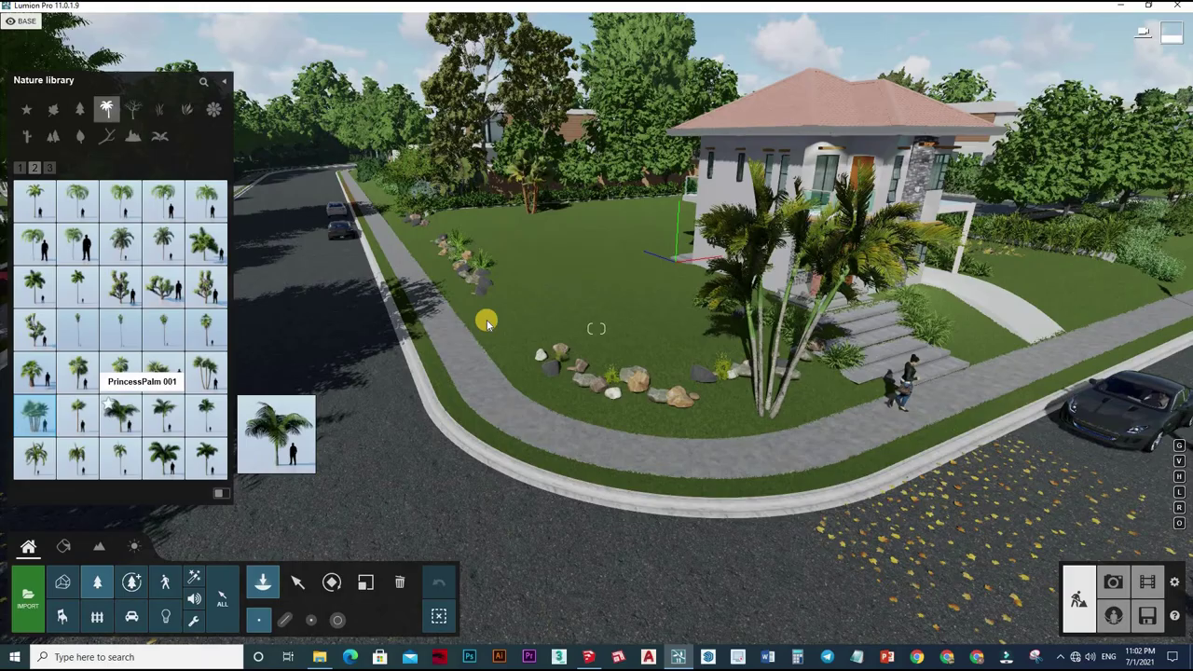
click(482, 308)
click(527, 371)
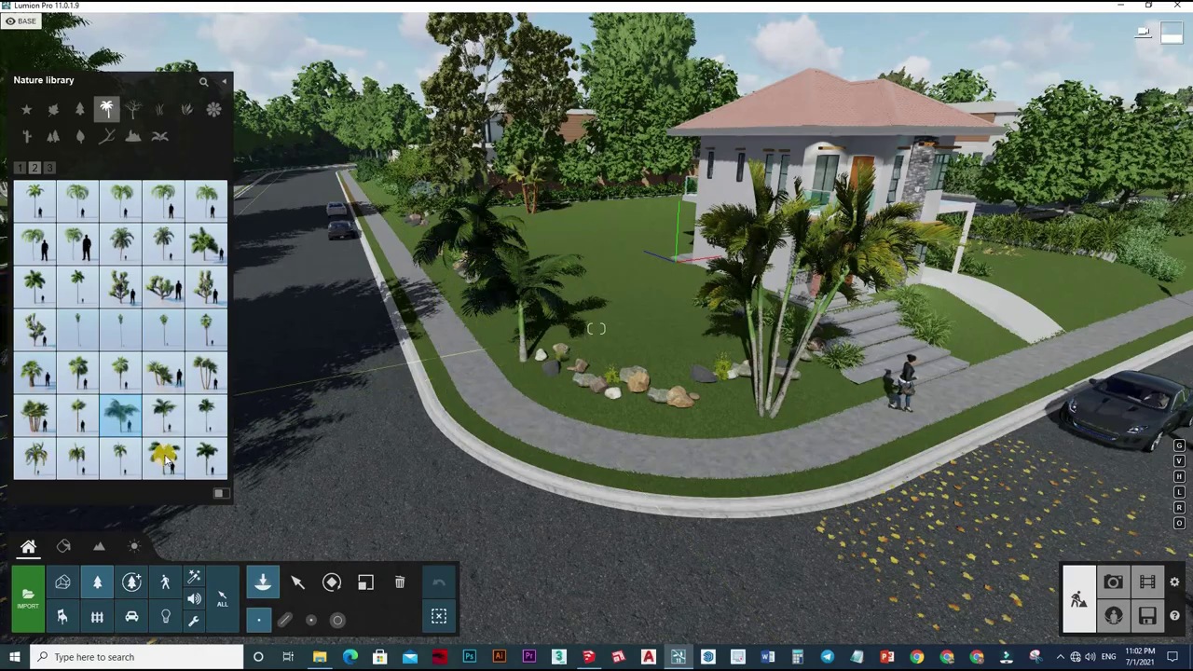
click(643, 421)
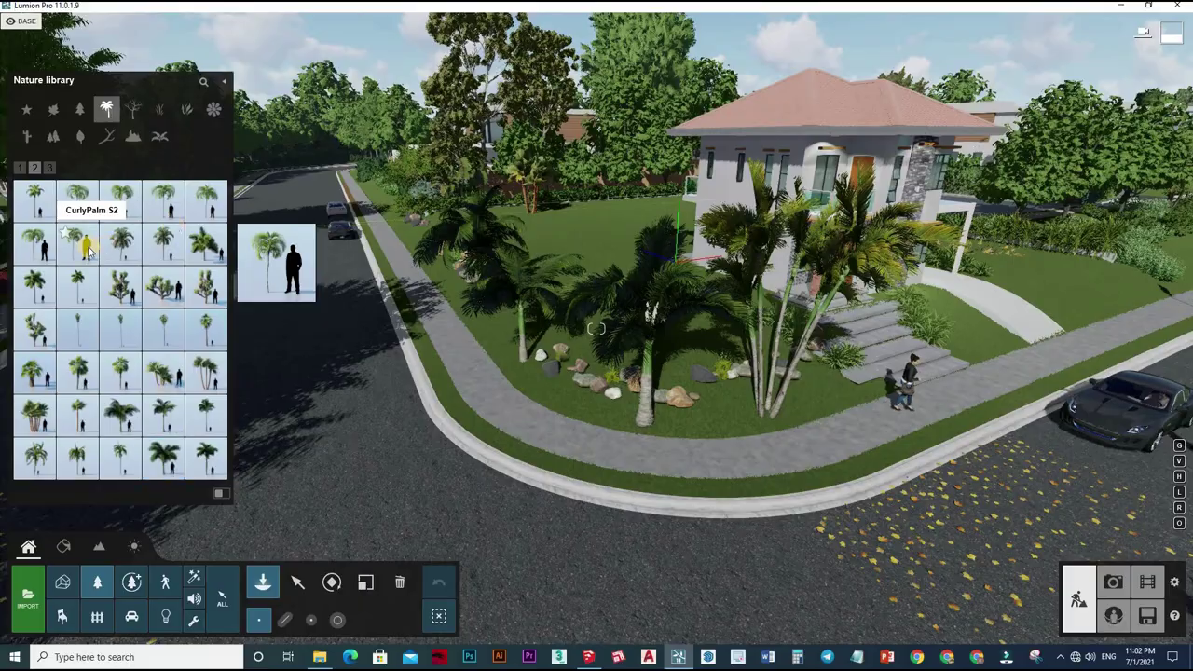
Plant a tall single-trunk palm near the back of the side lawn and two more beside the sidewalk beyond the driveway
click(565, 244)
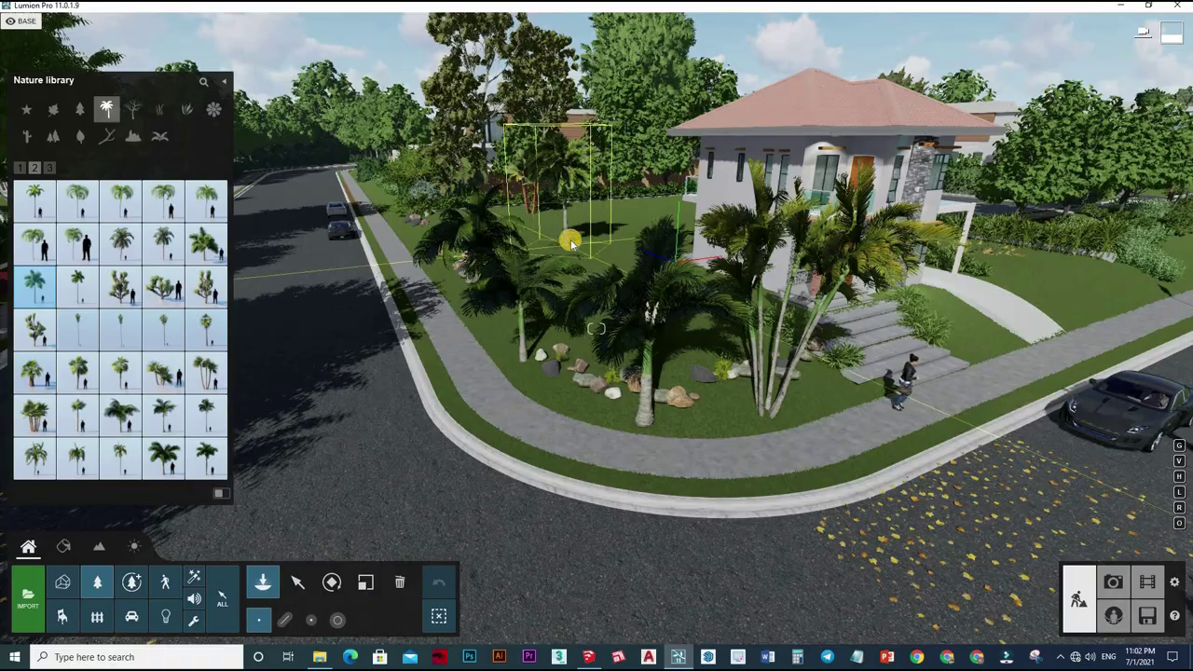
key(q)
right_drag(455, 172, 464, 169)
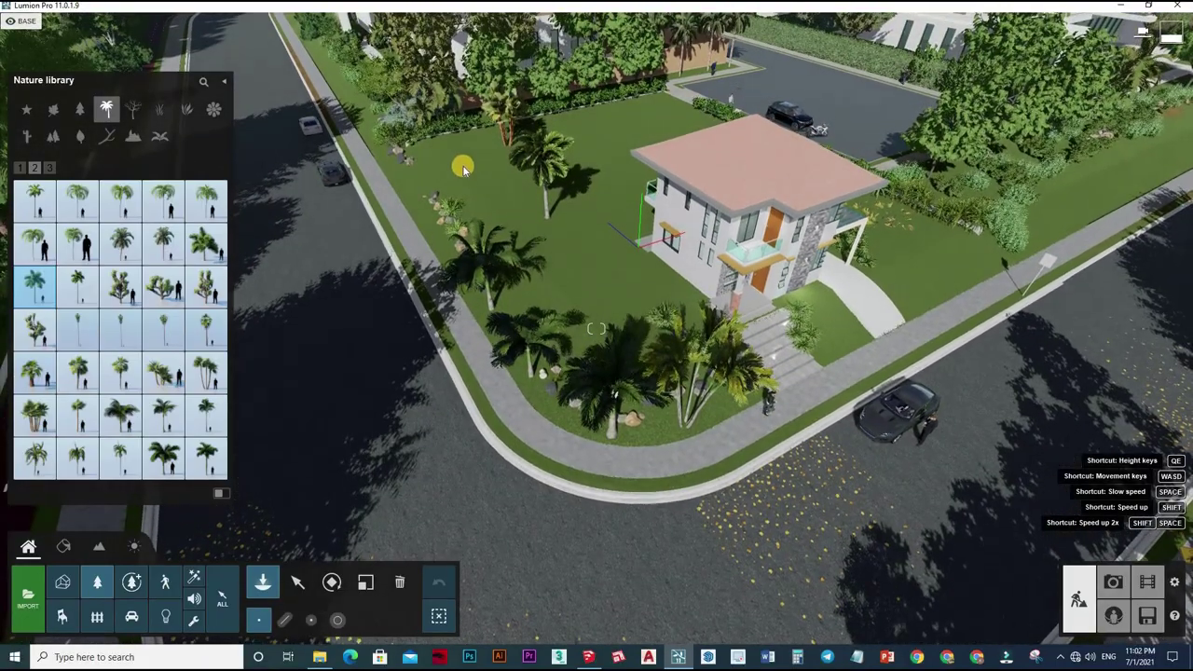
click(463, 168)
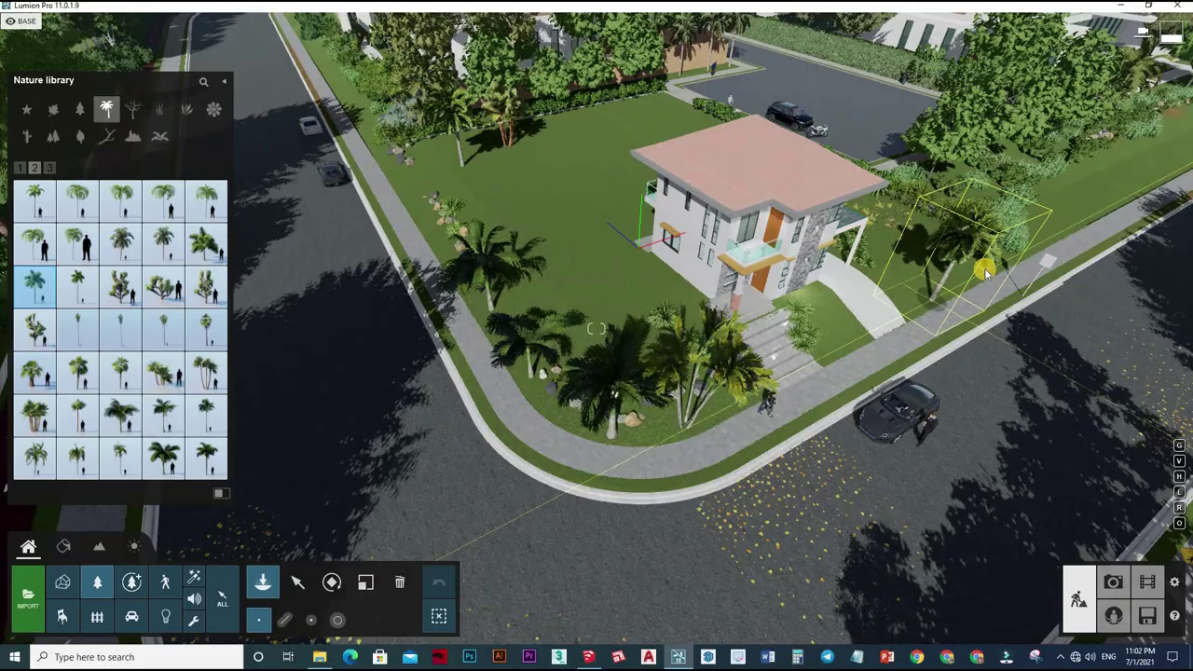
click(992, 269)
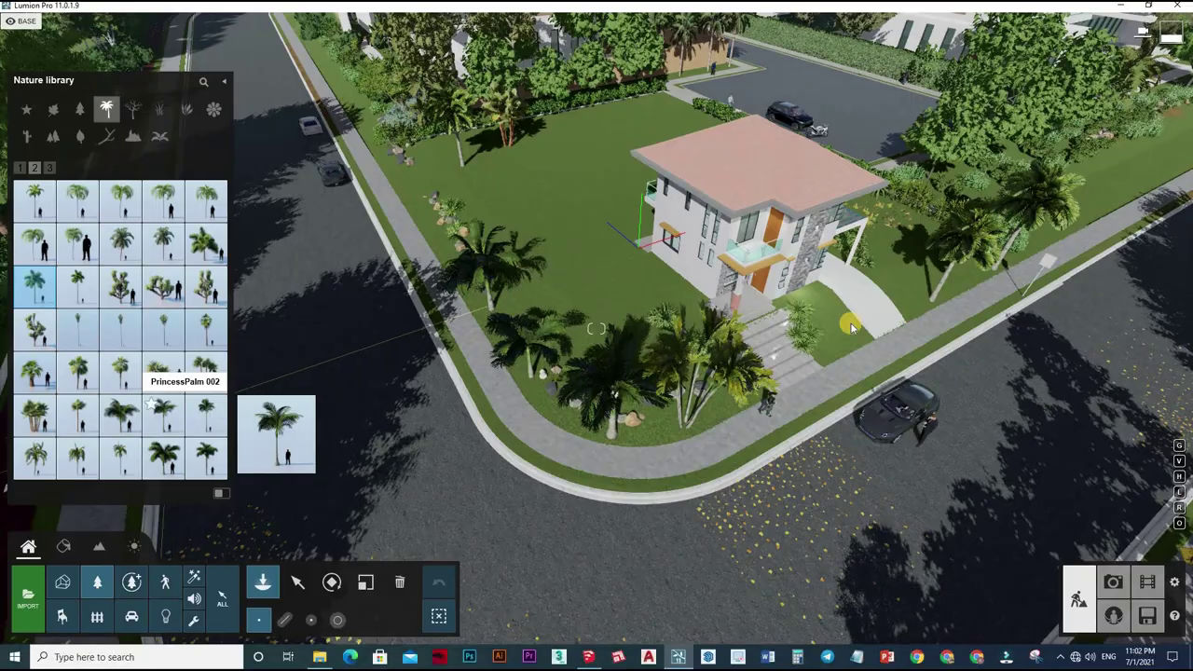
Browse the remaining palms, choose a low bushy palm on page 3, and plant three along the rear edge of the lawn
click(850, 327)
click(511, 216)
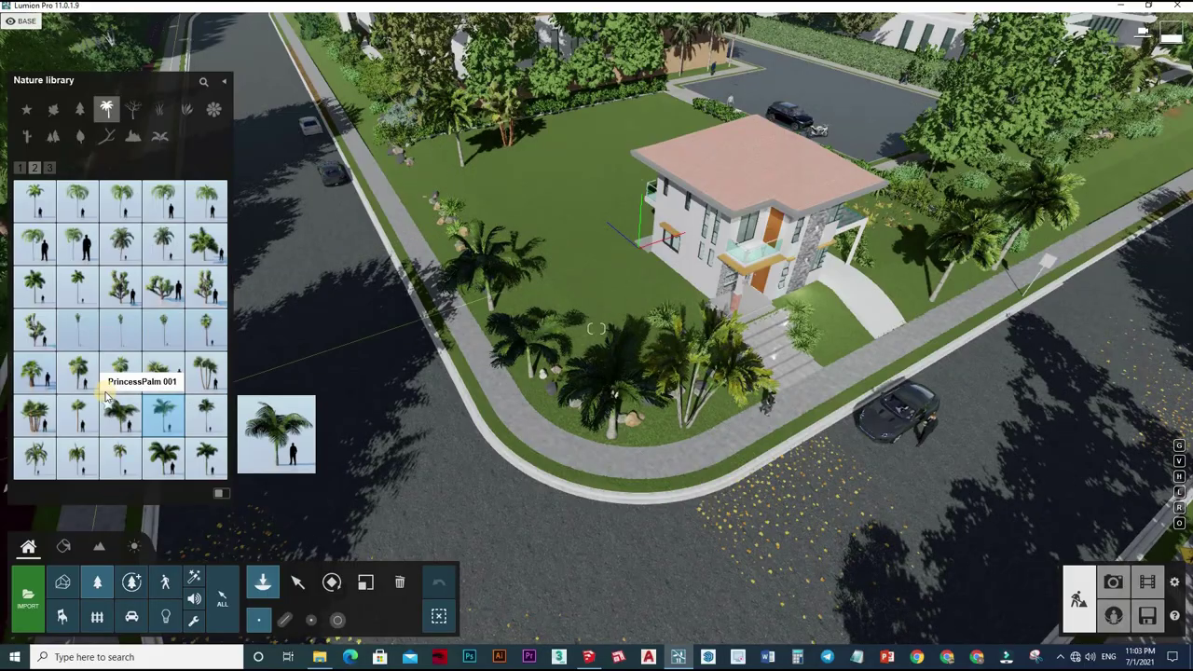
mouse_move(110, 351)
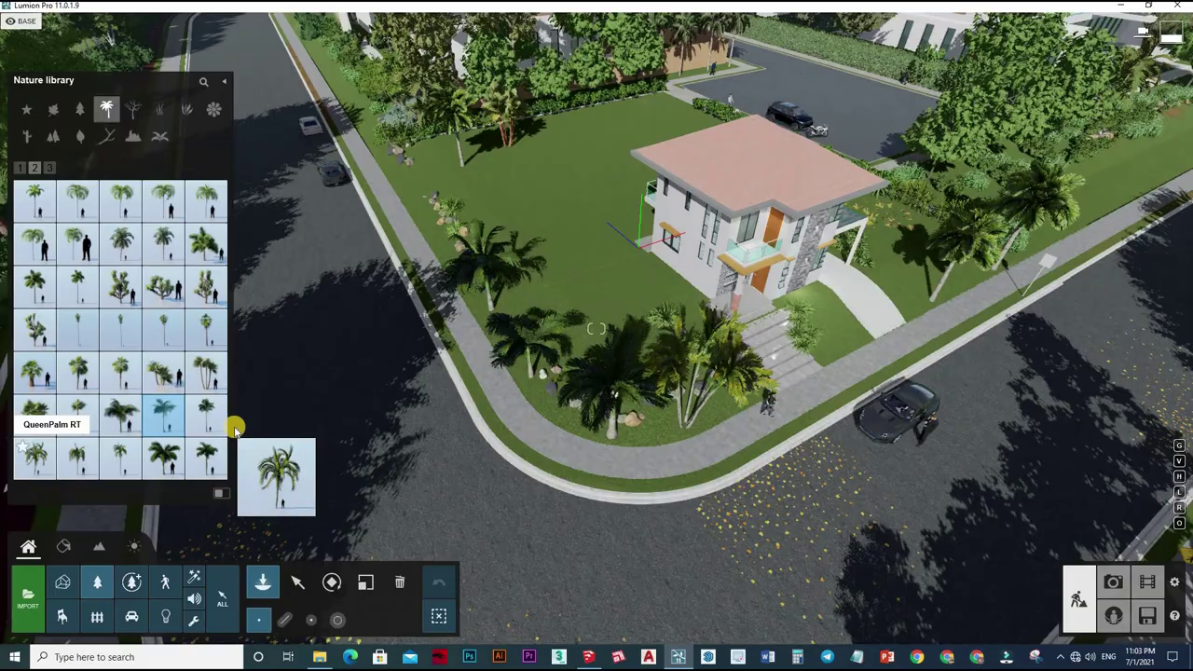
click(34, 457)
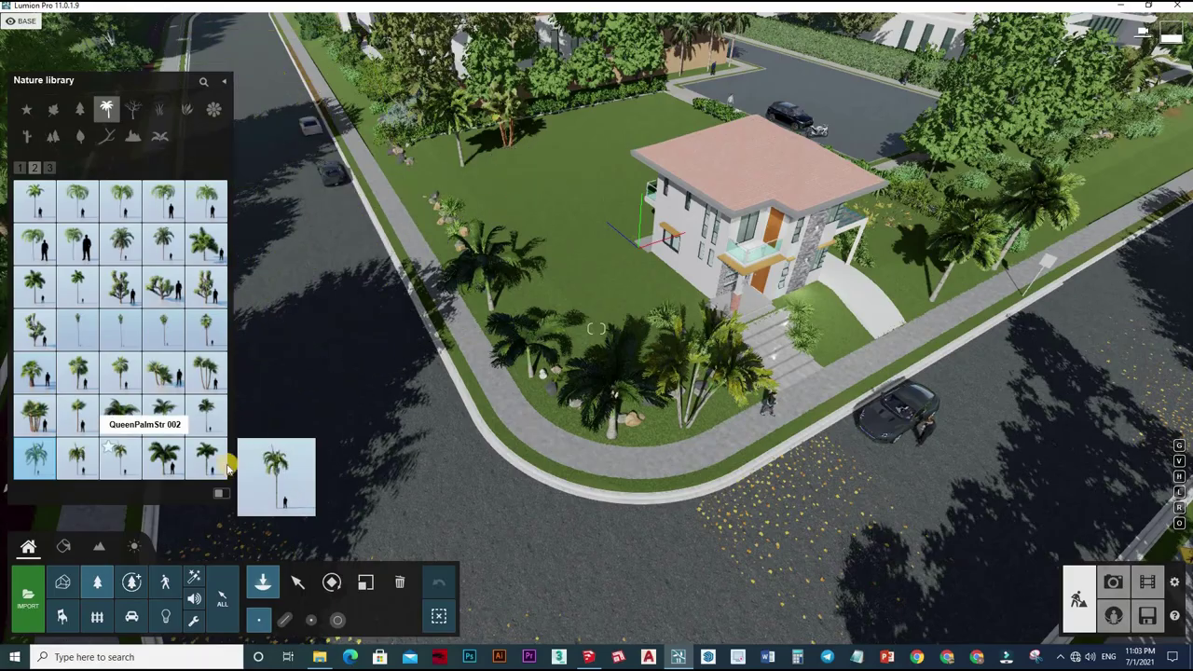
click(206, 456)
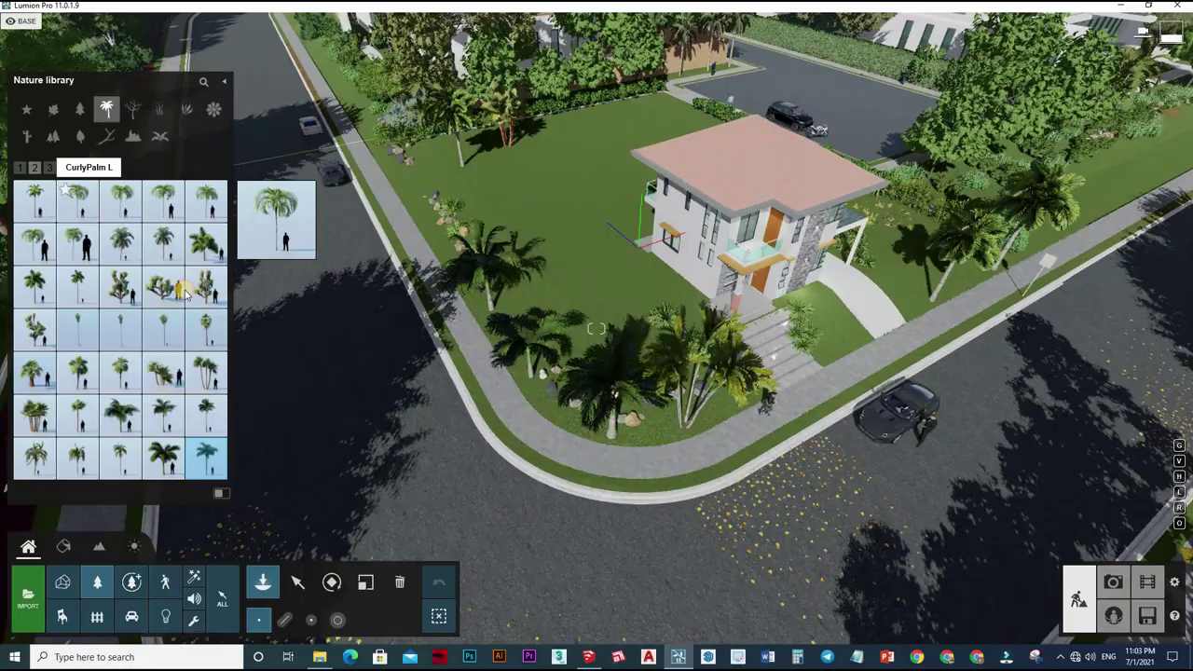
click(50, 168)
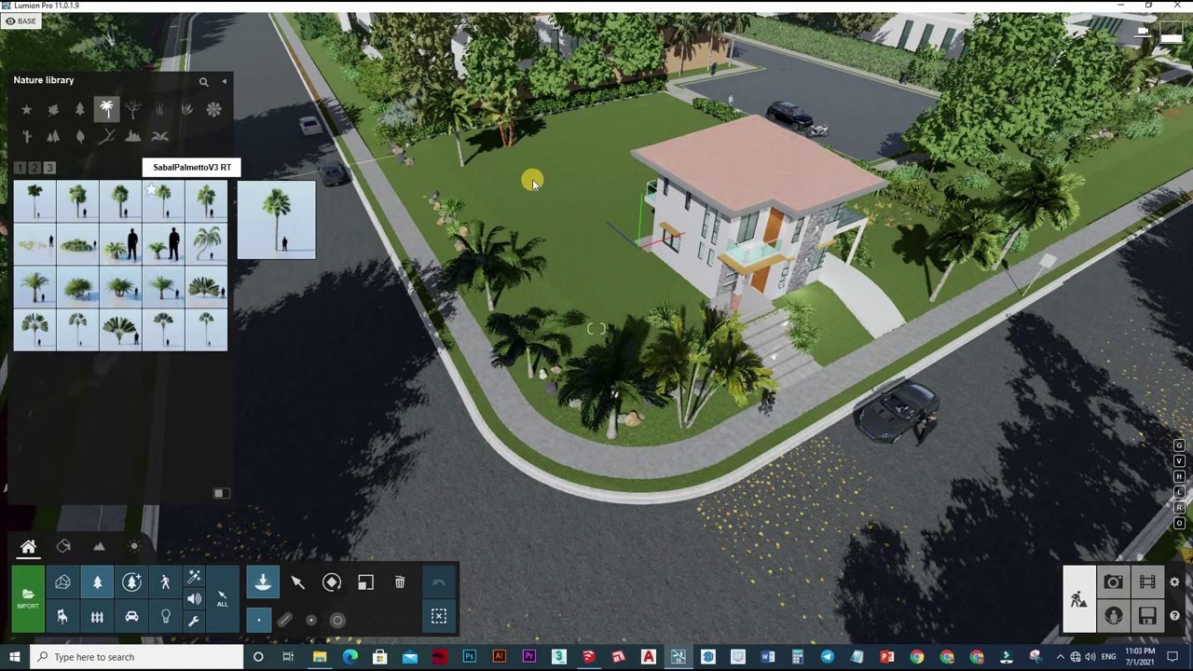
click(164, 201)
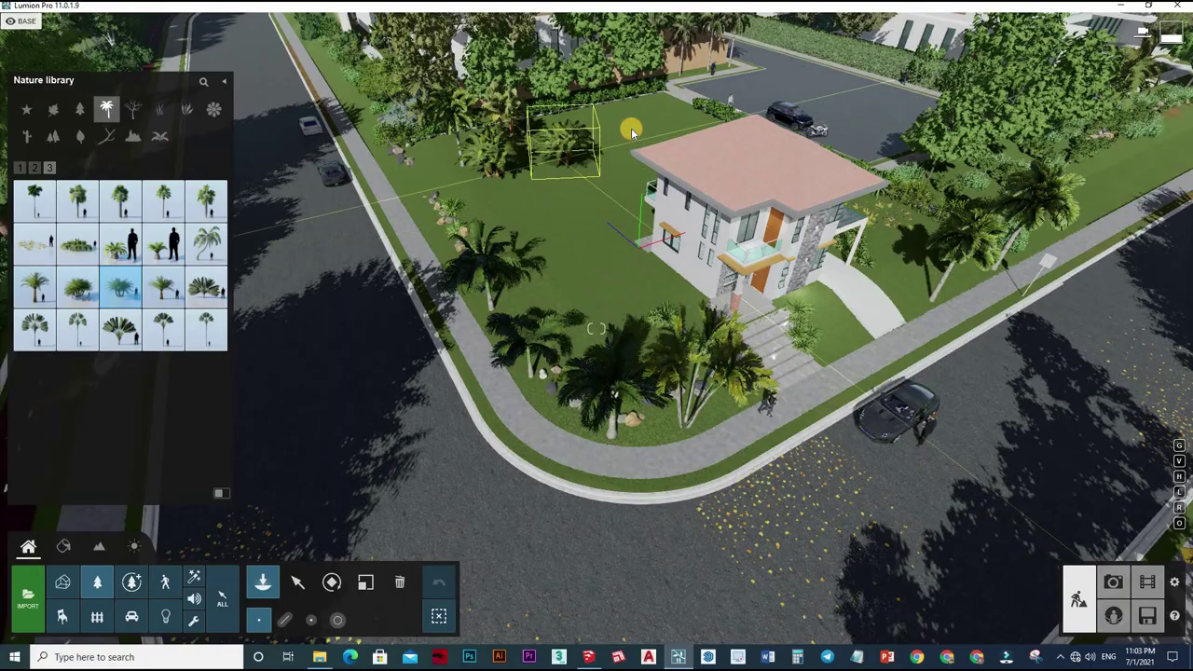
click(631, 131)
Plant three AmericanElm2 S2 RT trees from the broadleaf category across the side lawn, from the rear towards the front corner
click(60, 122)
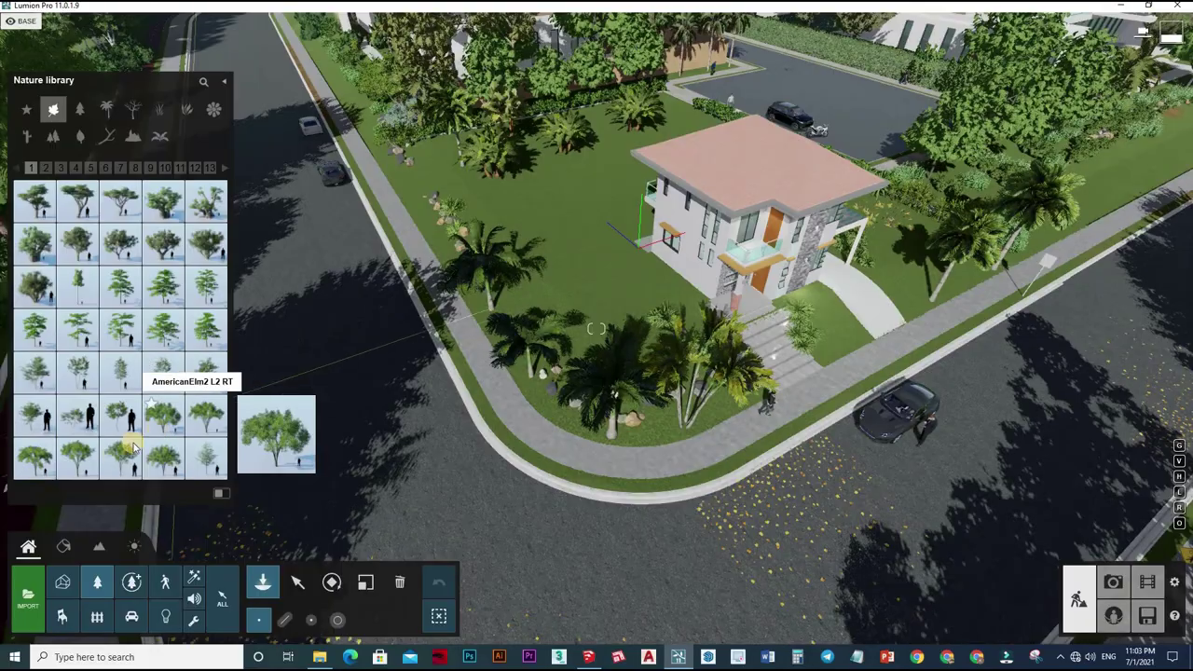
click(129, 455)
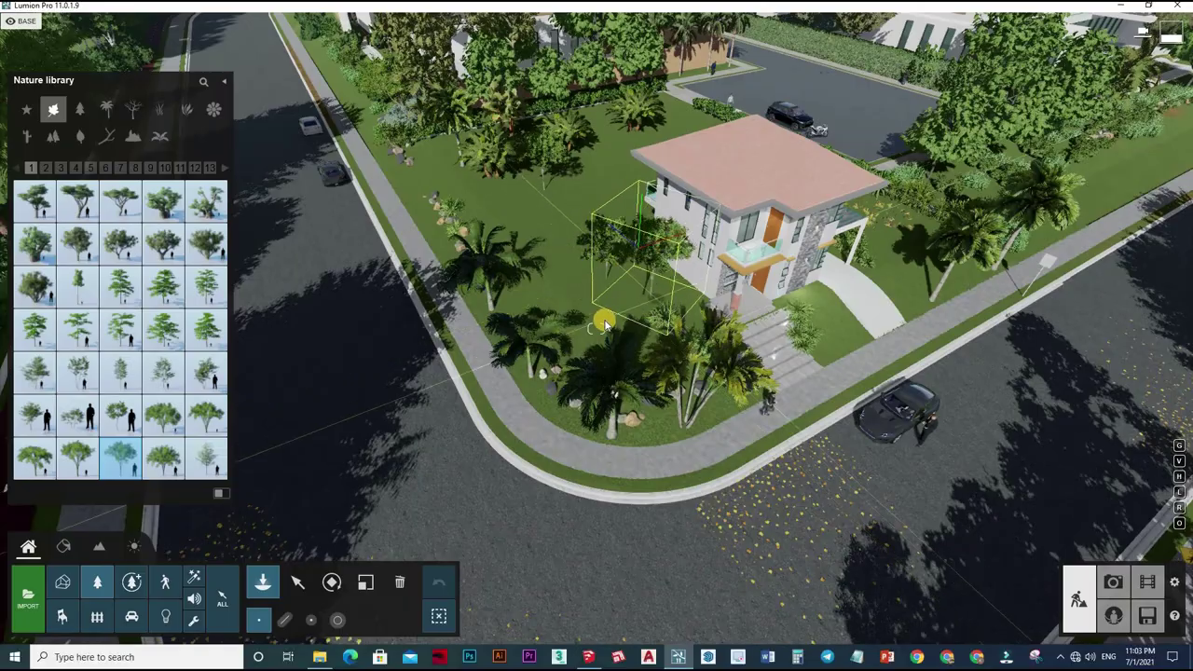
click(604, 322)
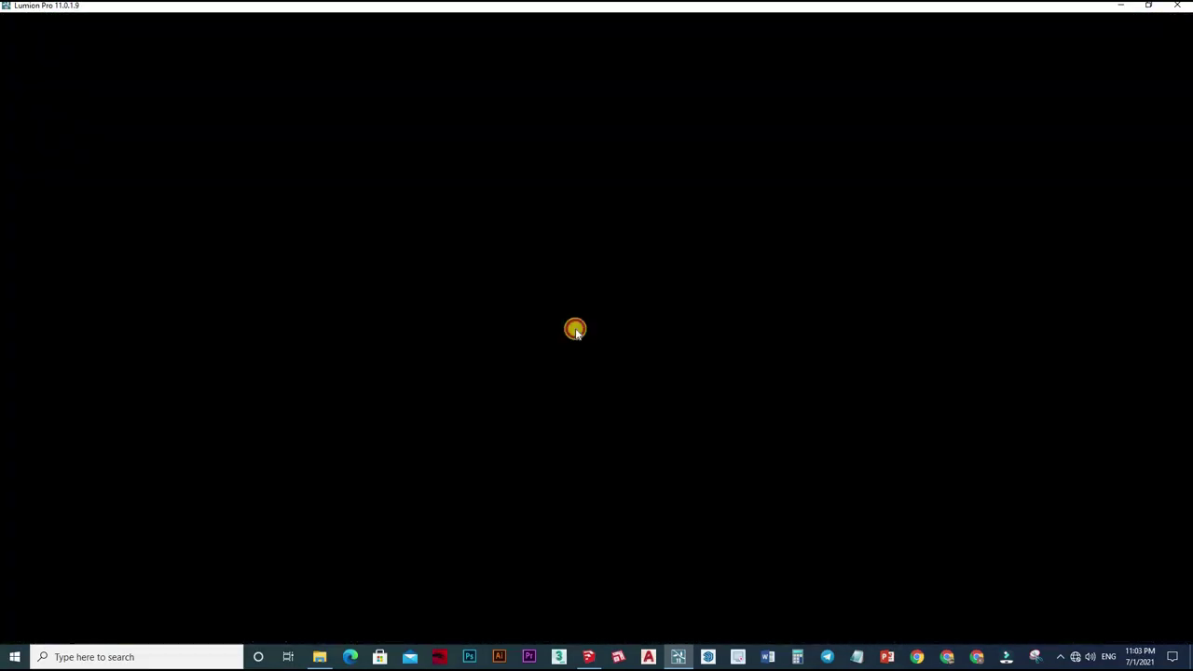
Scale down the AmericanElm2 S2 RT tree nearest the front corner and shift it horizontally on the lawn
click(601, 321)
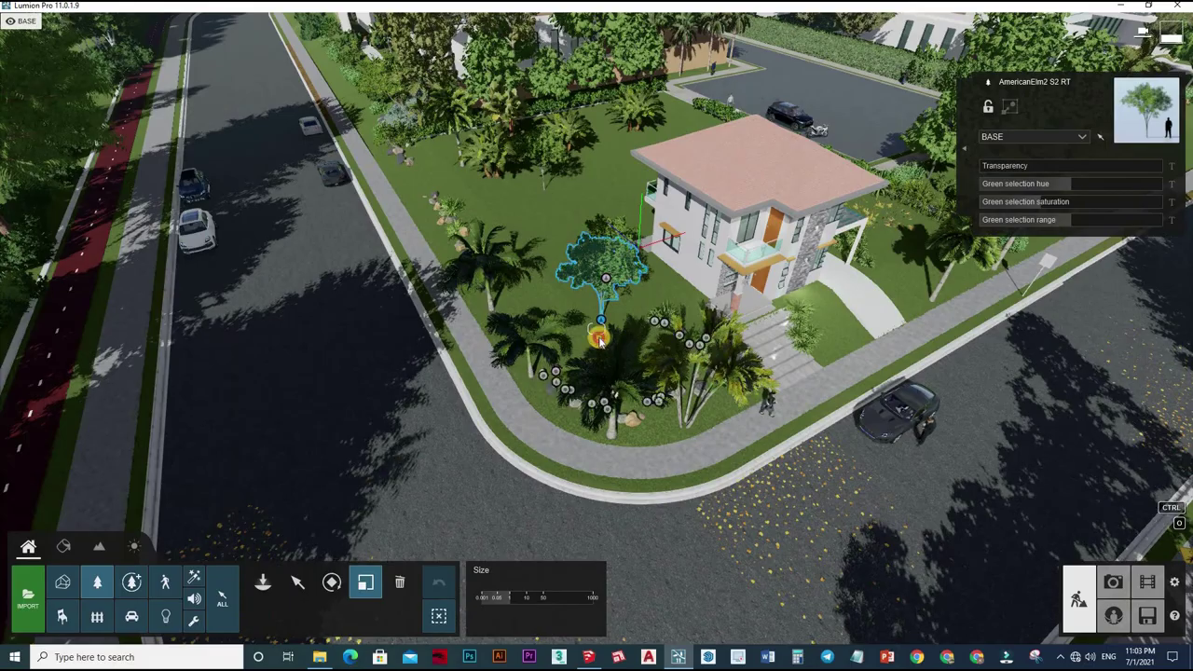
drag(607, 317, 606, 275)
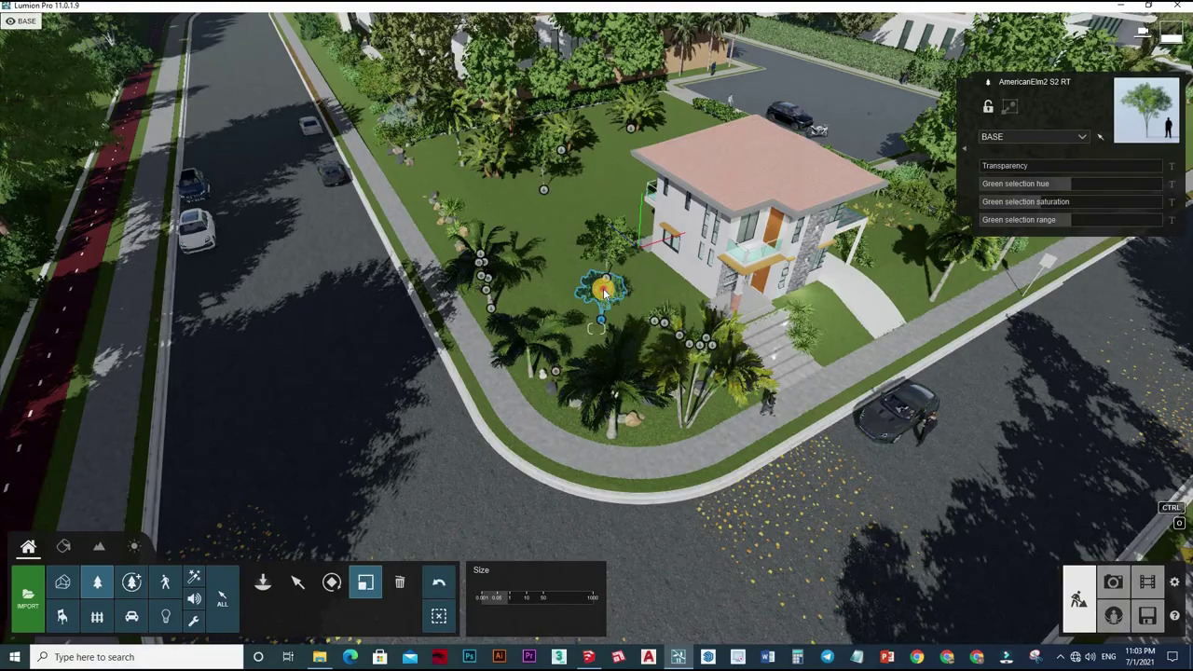
click(301, 581)
click(597, 327)
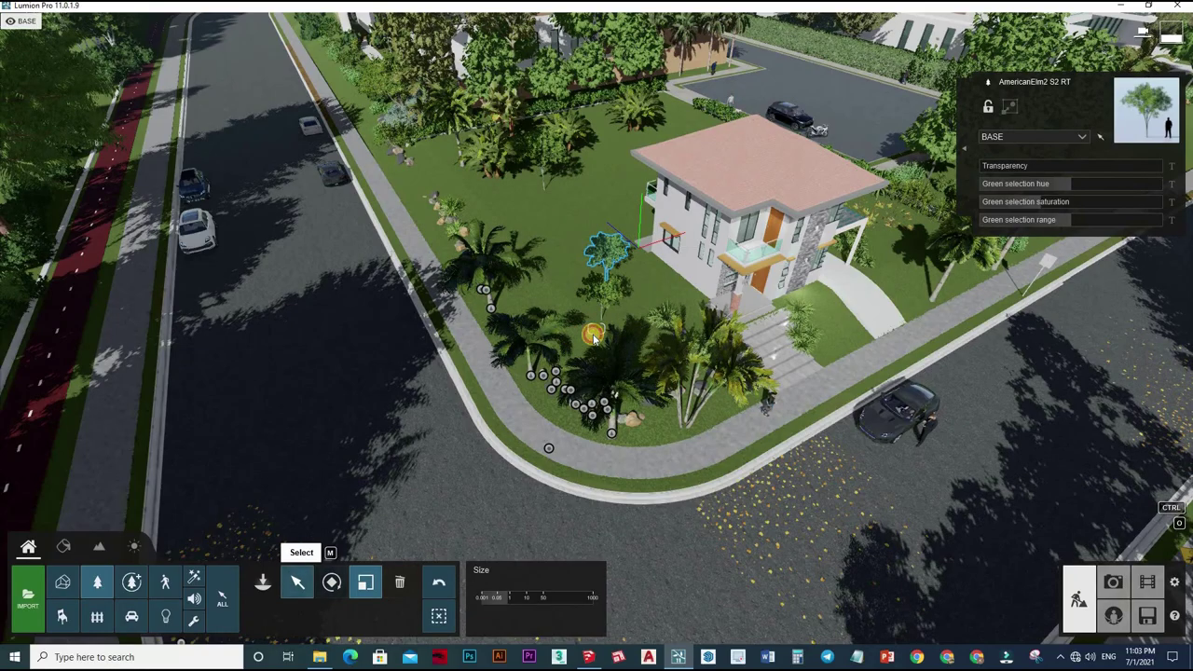
key(m)
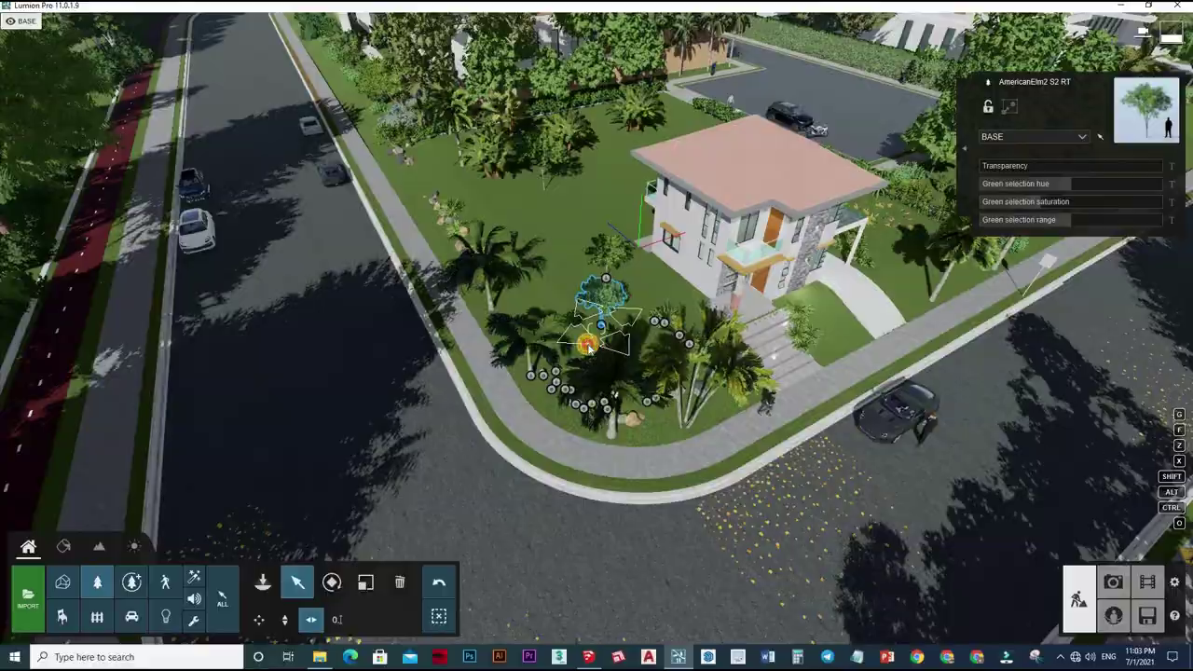
drag(590, 344, 638, 355)
Place a Stone 016 boulder from the rocks category beside the sidewalk palms on the side lawn and adjust its size
key(w)
right_drag(633, 352, 599, 416)
key(s)
key(s)
click(266, 580)
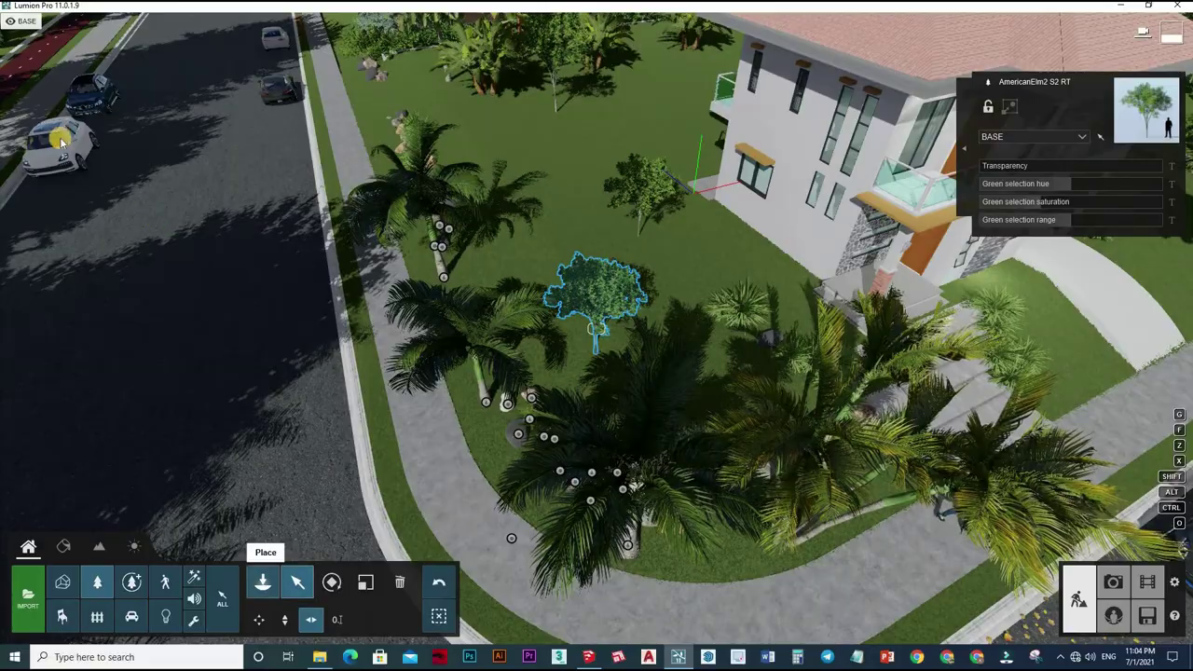
click(262, 581)
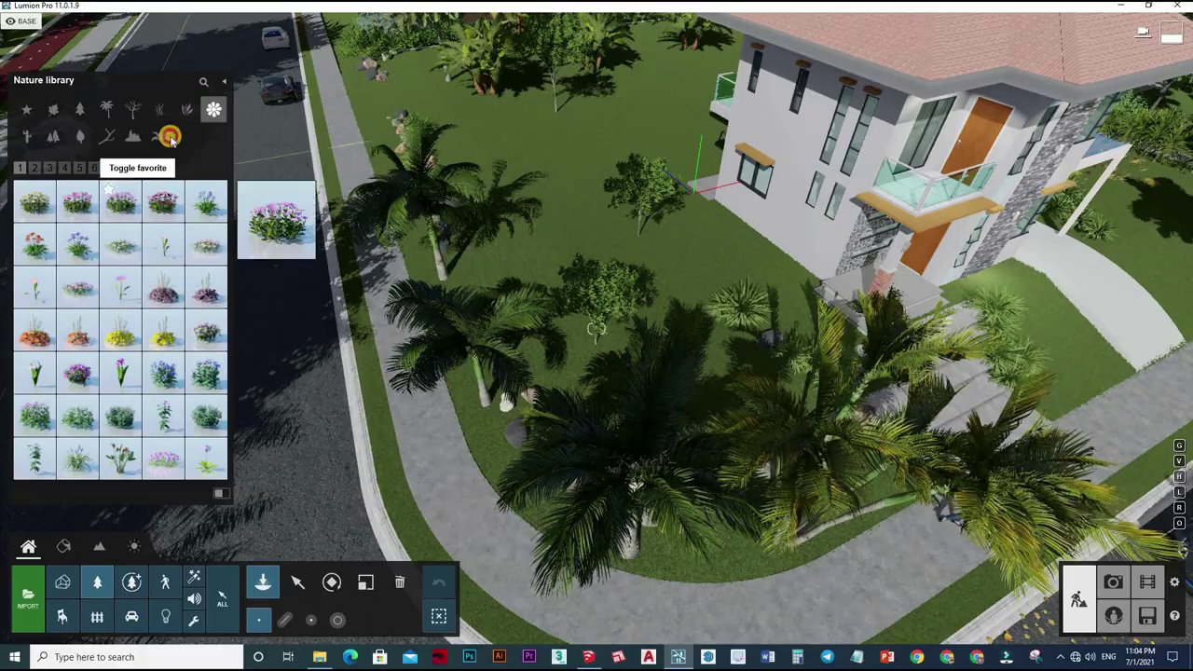
click(157, 138)
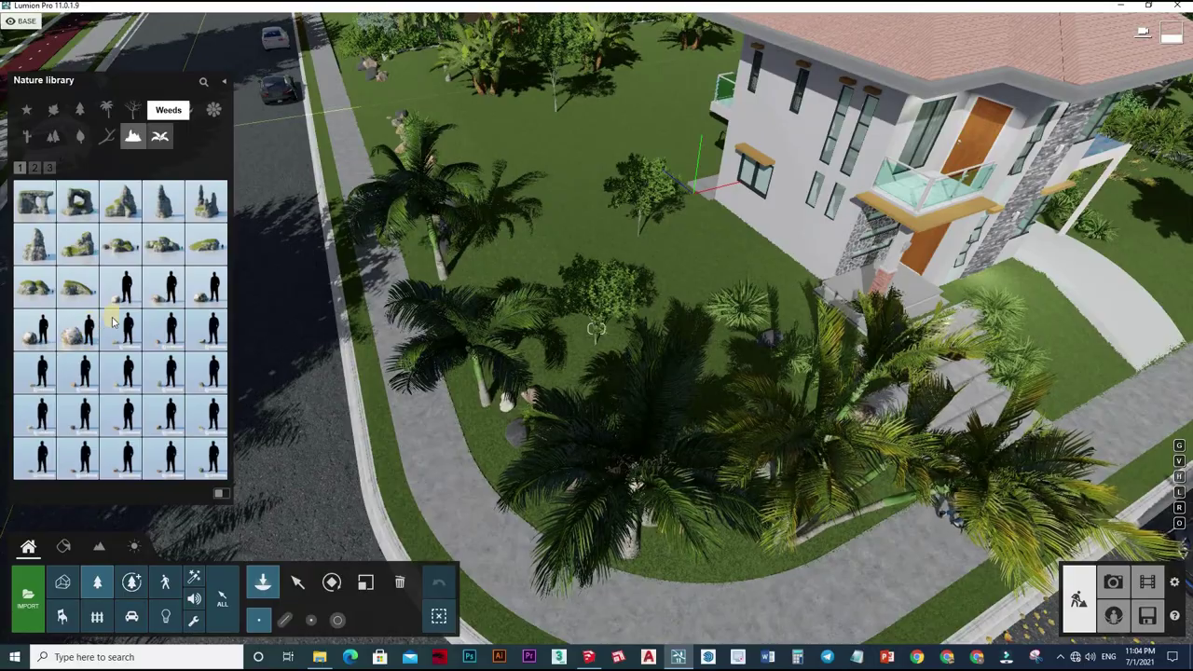
right_drag(839, 401, 844, 429)
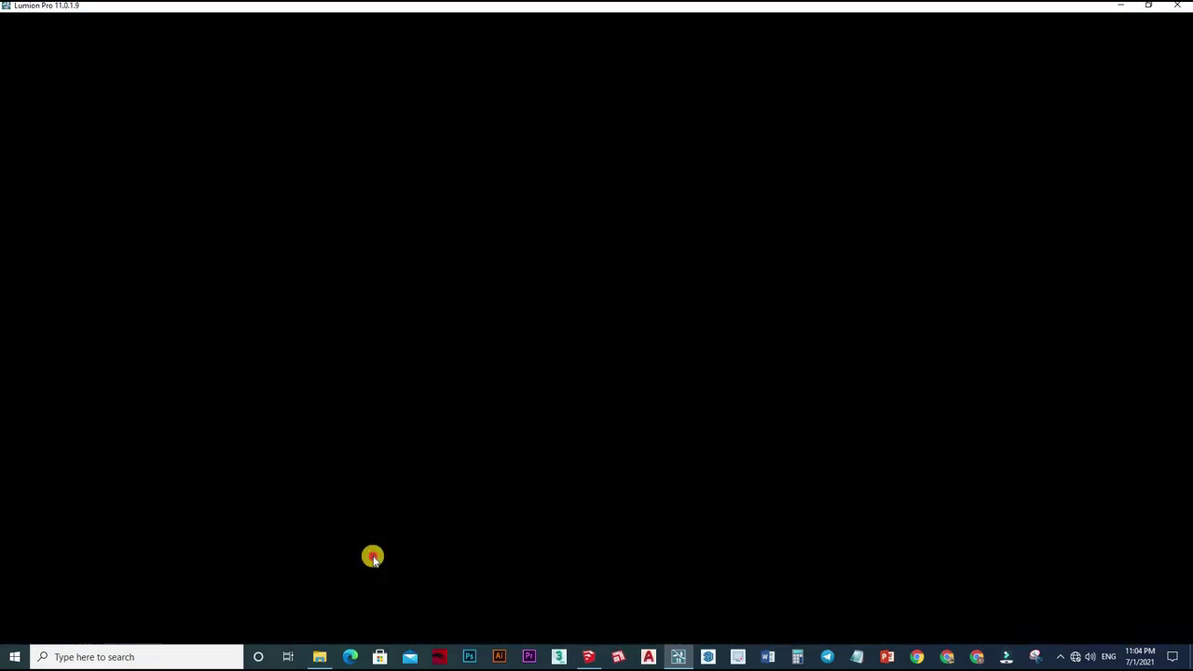
click(436, 261)
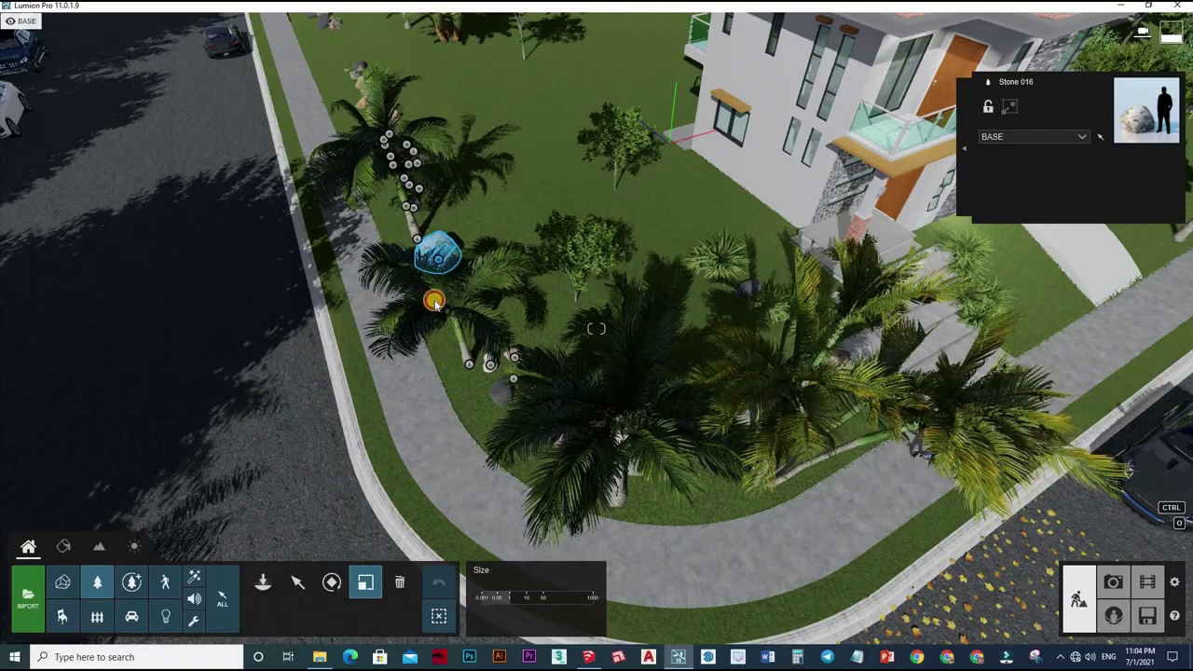
click(265, 580)
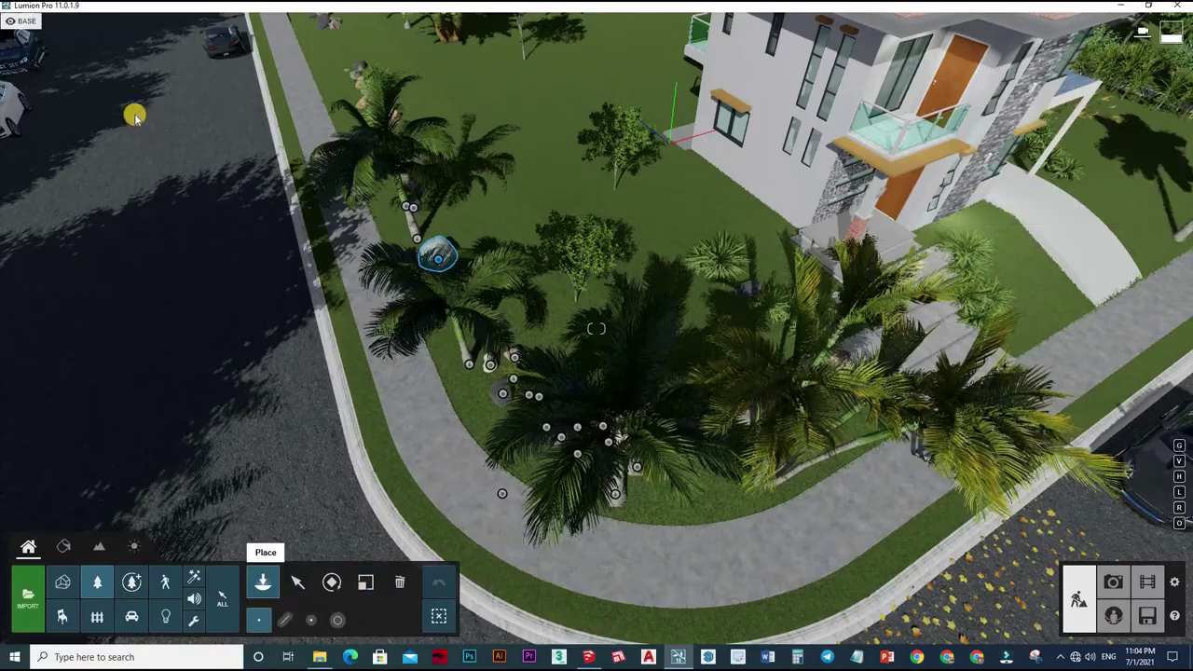
Choose Alexandra Palm Group v1 from the palms category and plant it towards the rear of the side lawn
click(135, 116)
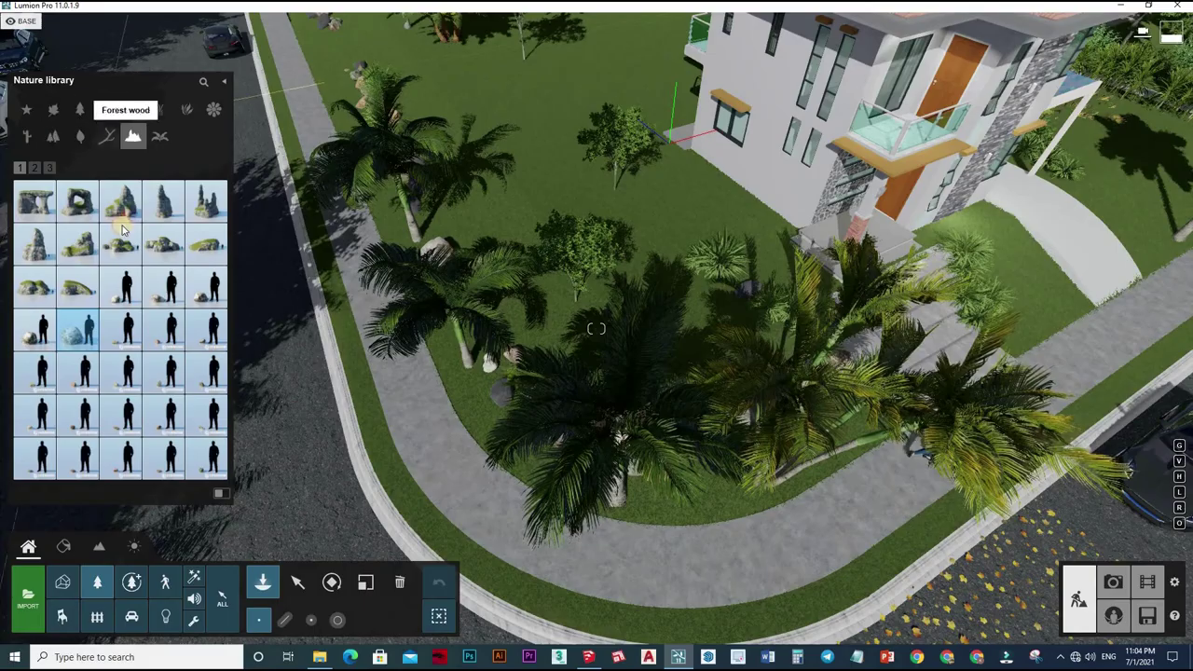
click(107, 110)
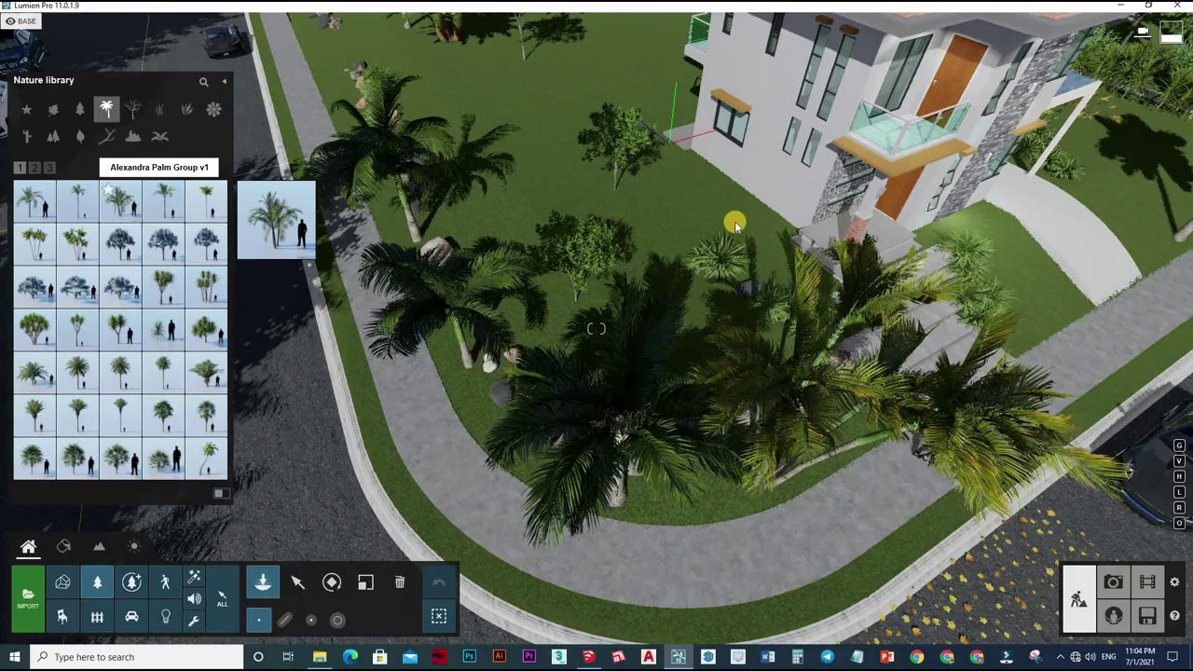
click(122, 200)
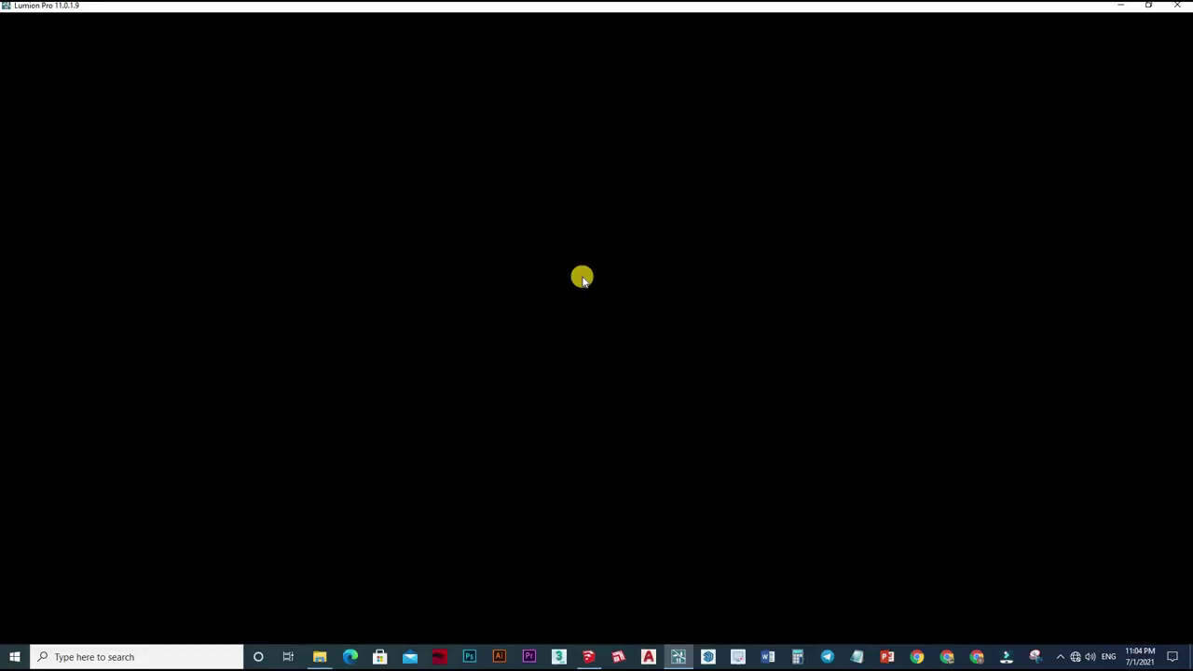
mouse_move(581, 278)
right_down()
mouse_move(584, 291)
mouse_move(581, 278)
right_up()
click(532, 292)
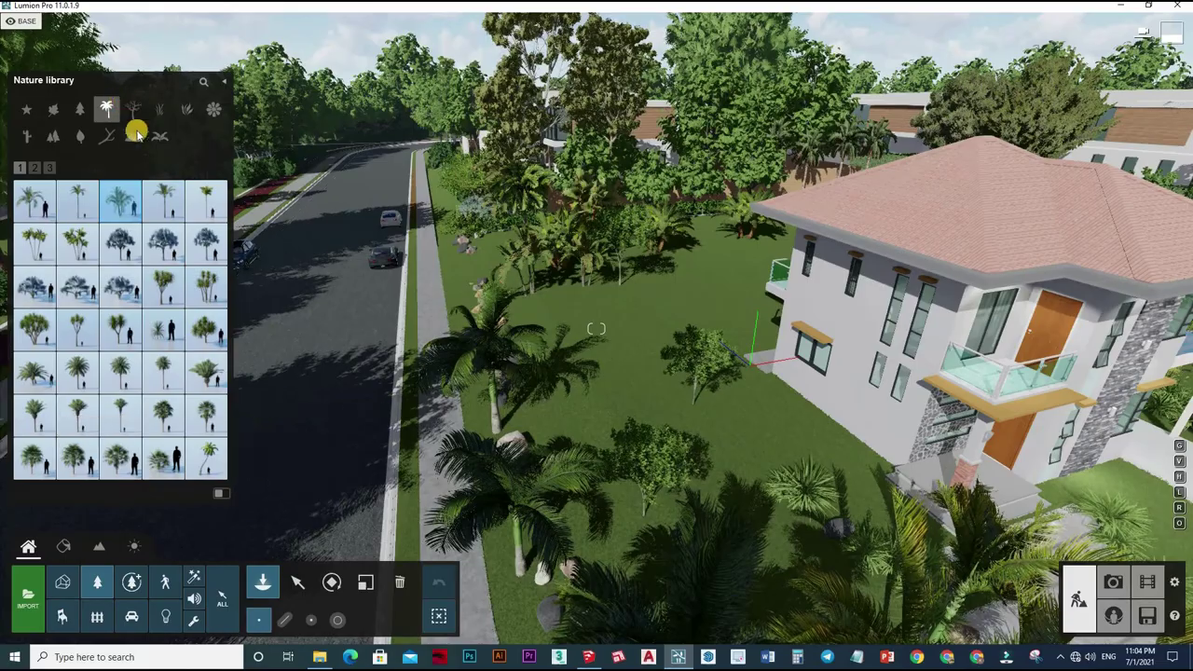
Browse the nature library's plant, cluster, leaf and conifer categories for further vegetation
click(133, 109)
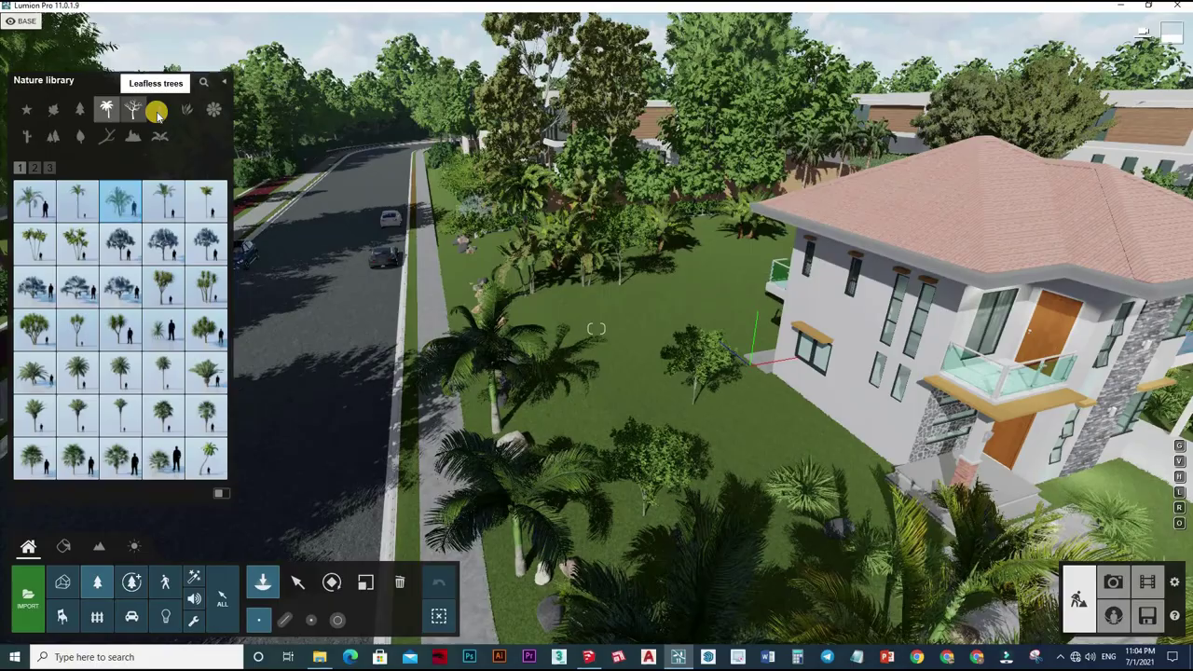
click(205, 114)
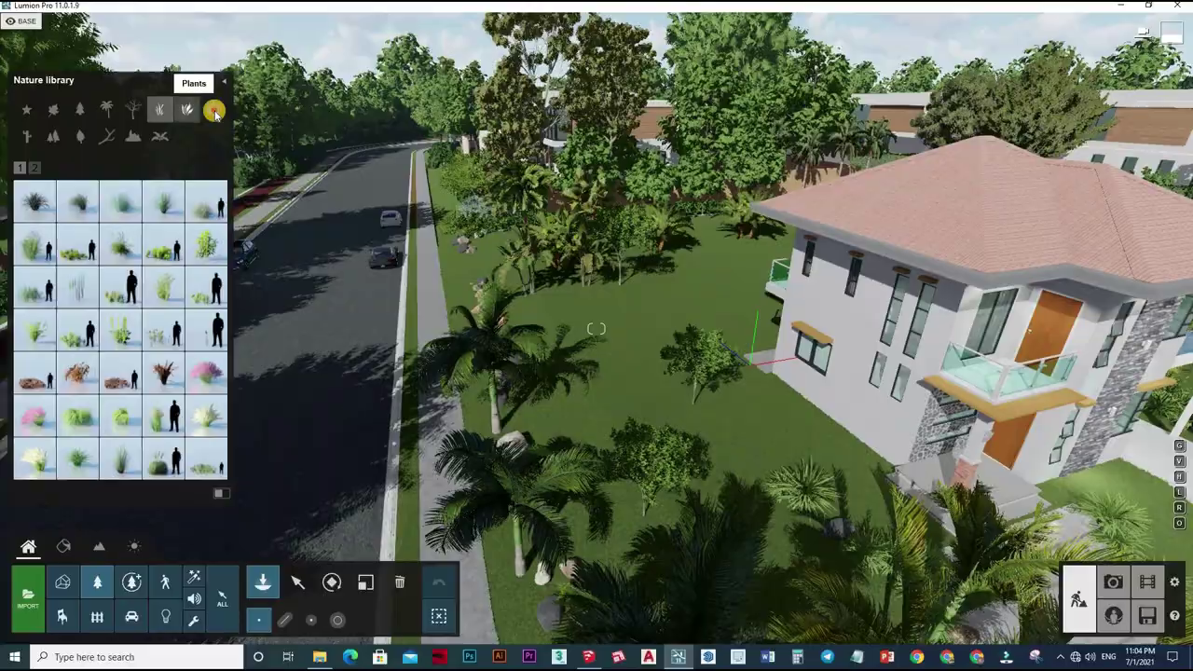
click(53, 135)
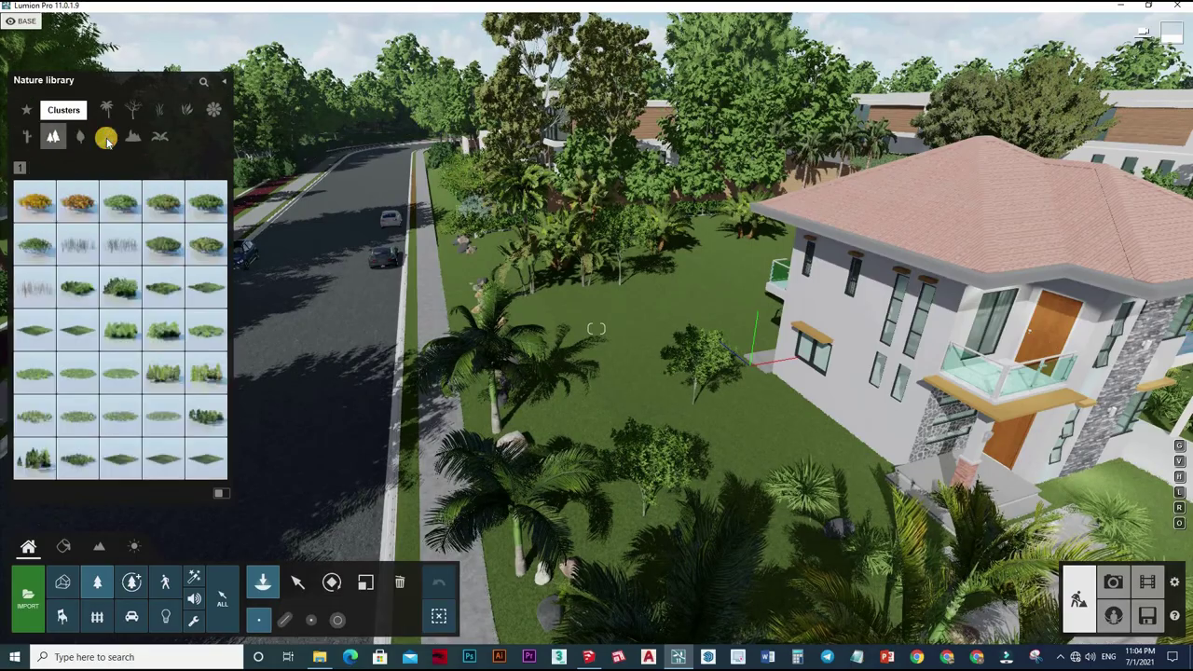
click(80, 136)
click(161, 135)
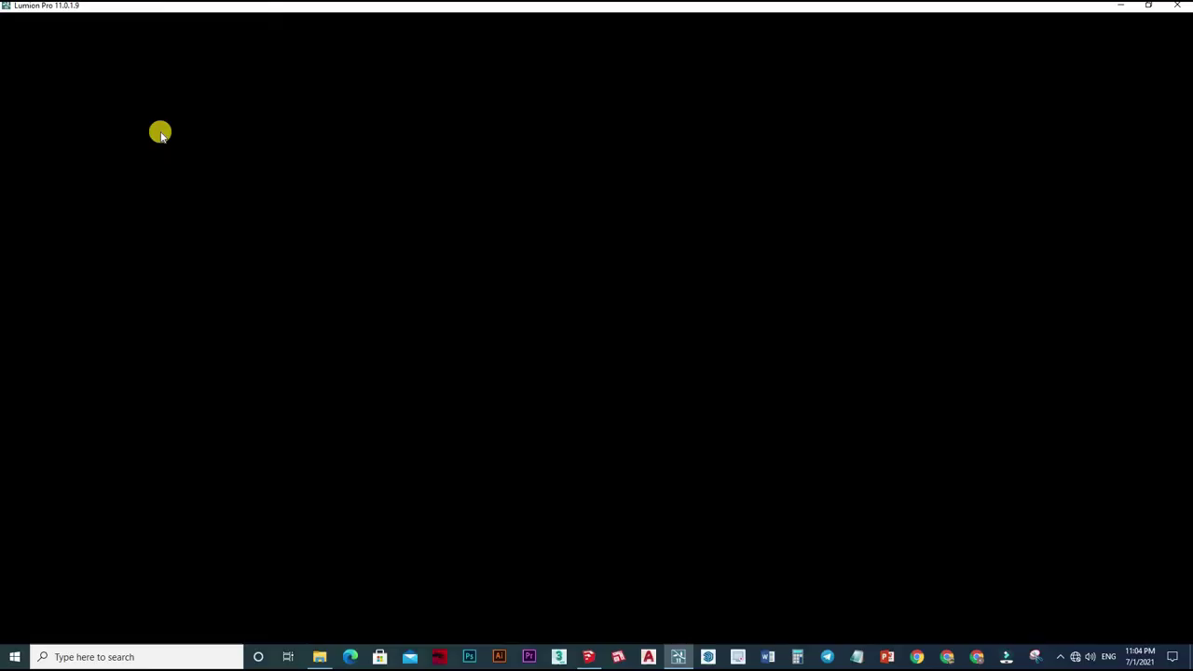
click(158, 136)
click(85, 110)
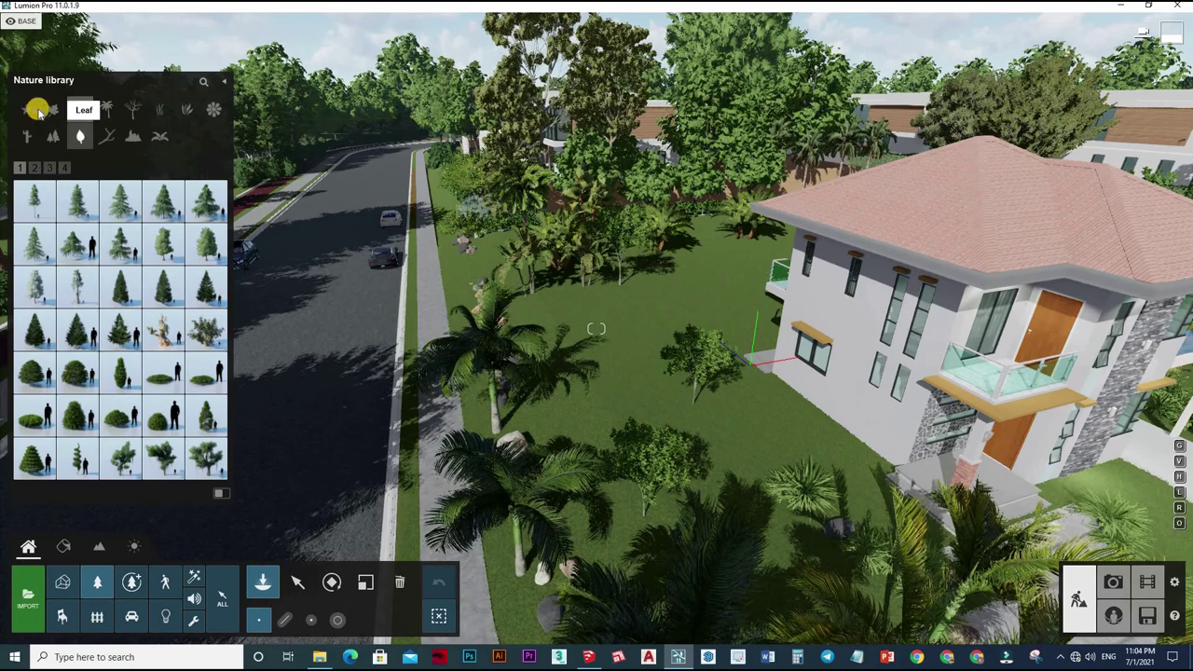
Look through the broadleaf tree pages, up to page 20, for a tree that suits the side lawn
click(50, 110)
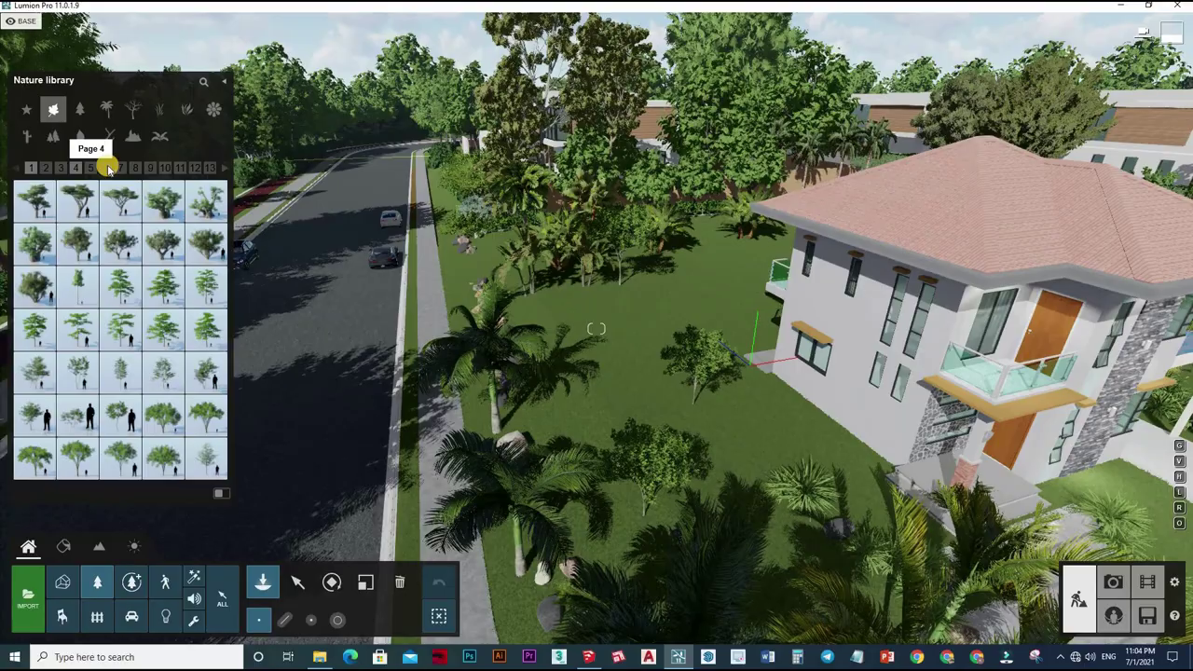
click(90, 167)
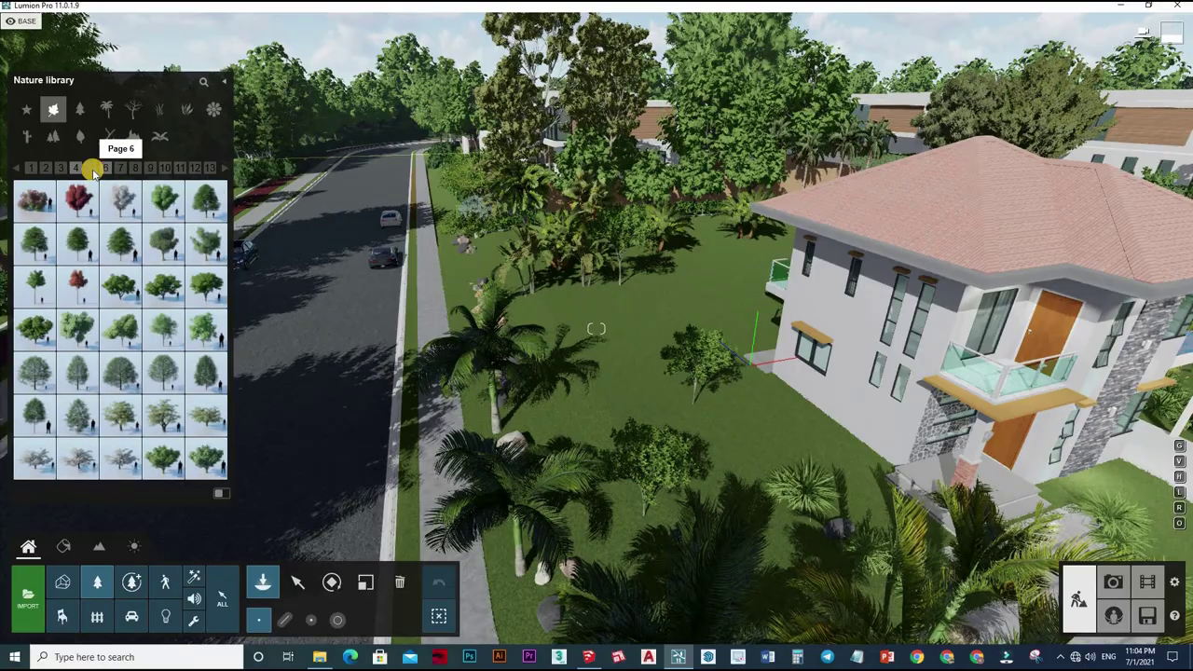
scroll(149, 373, down, 2)
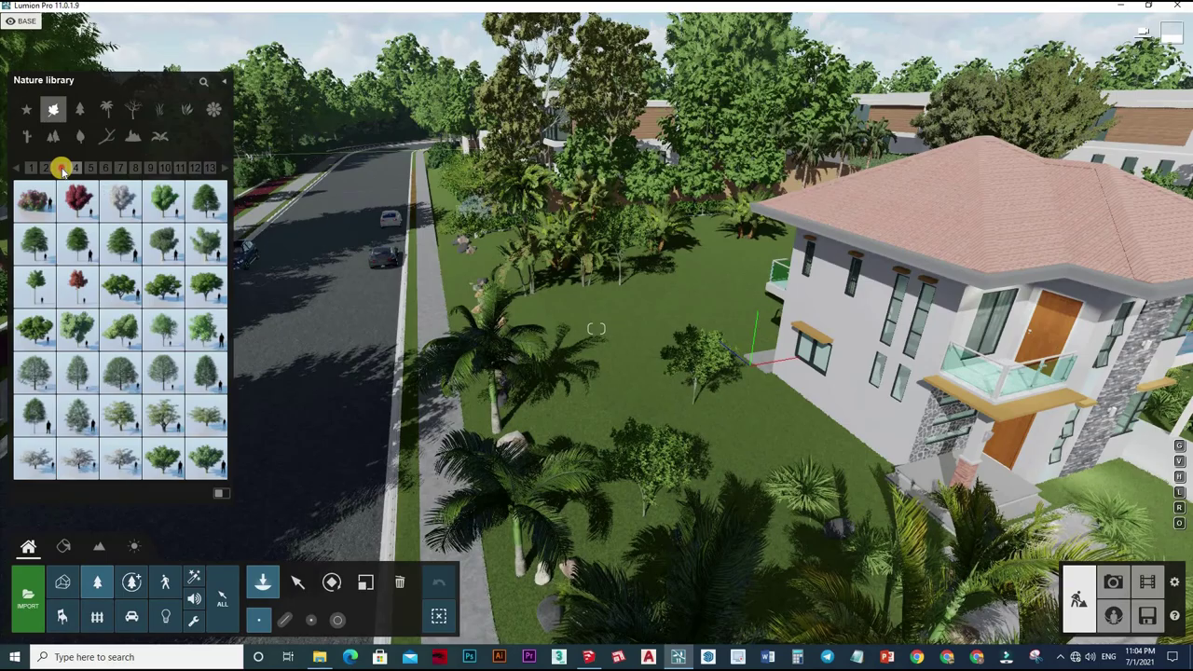
click(90, 168)
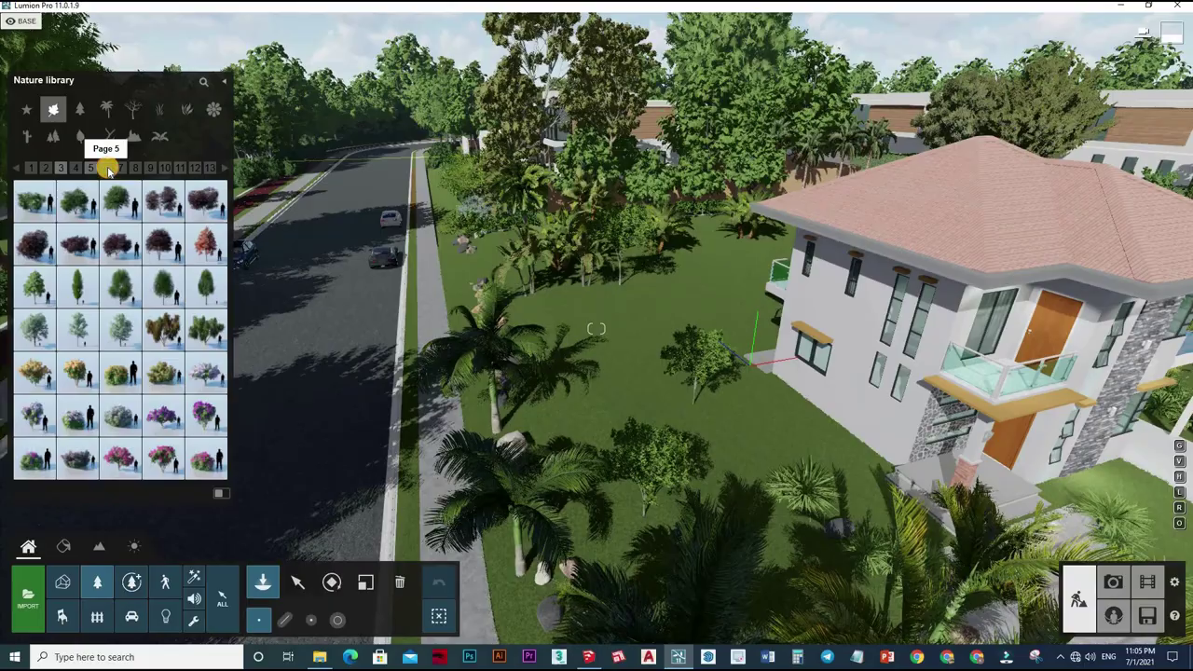
click(97, 169)
click(109, 170)
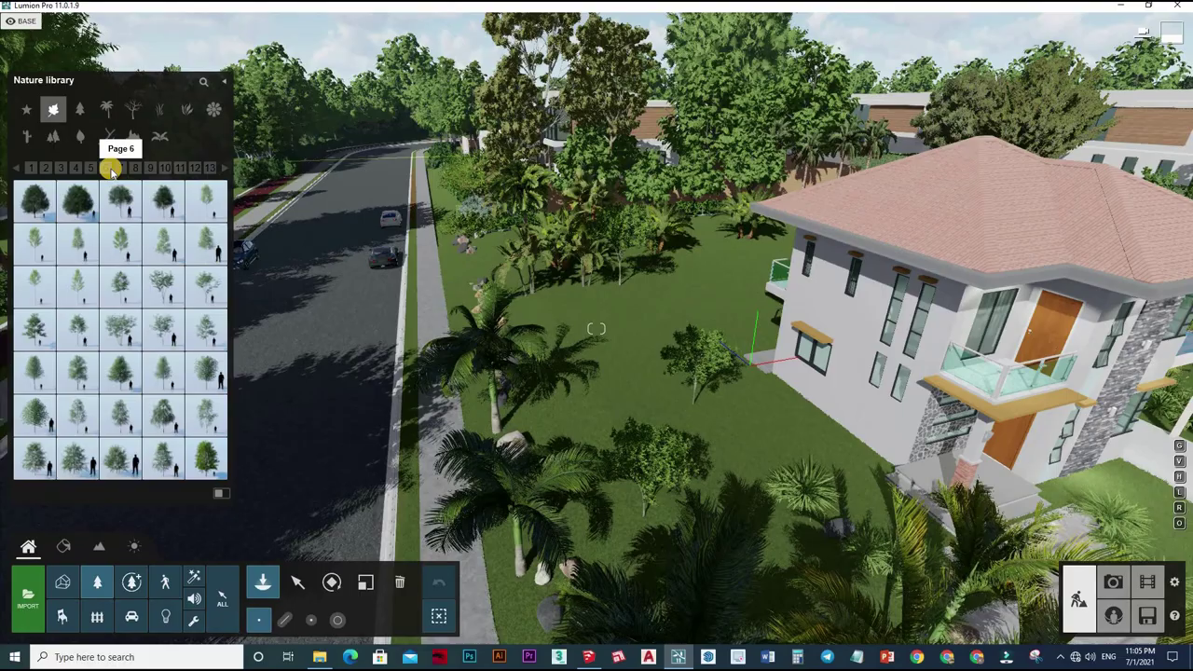
click(125, 168)
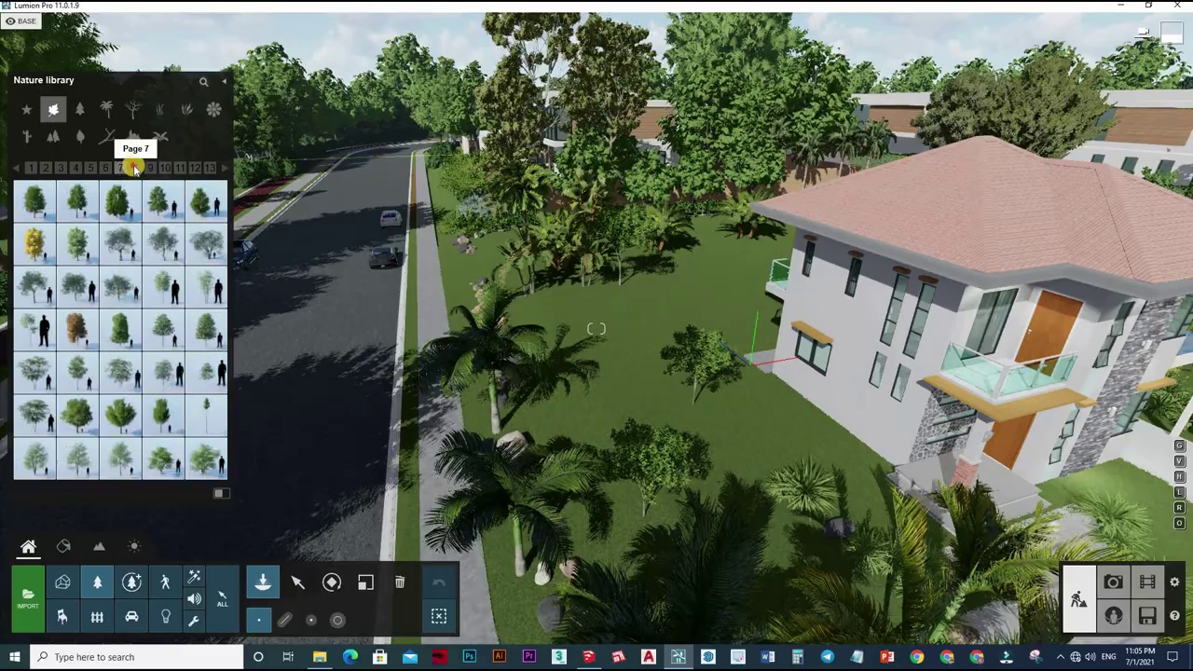
click(146, 168)
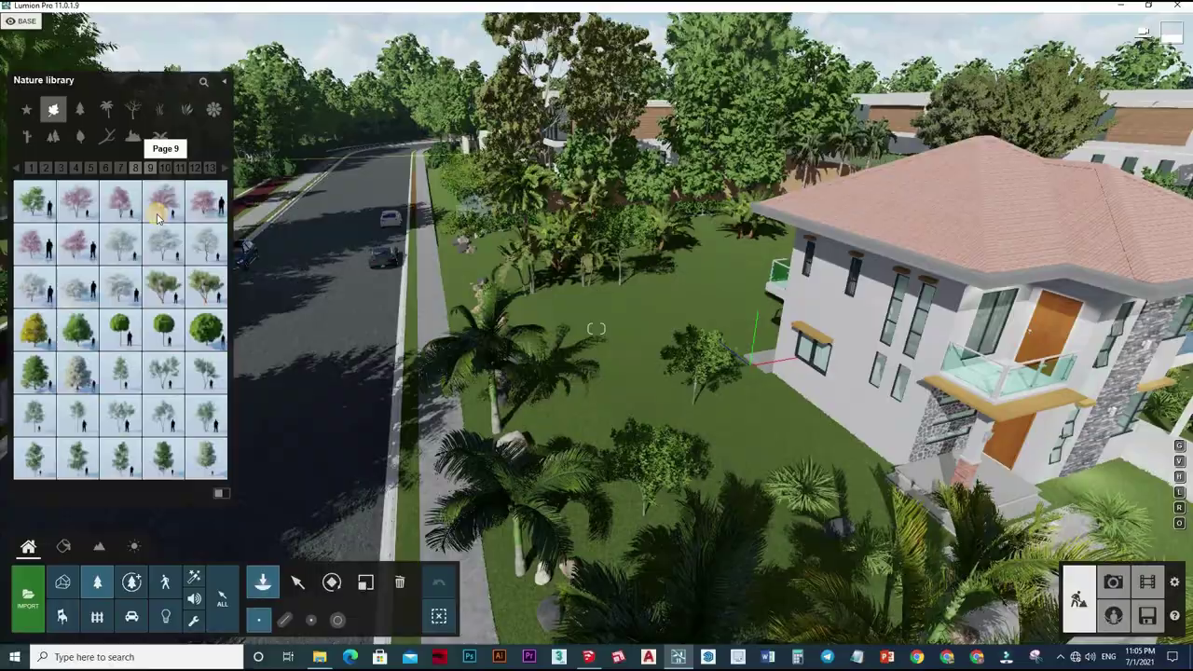
click(152, 169)
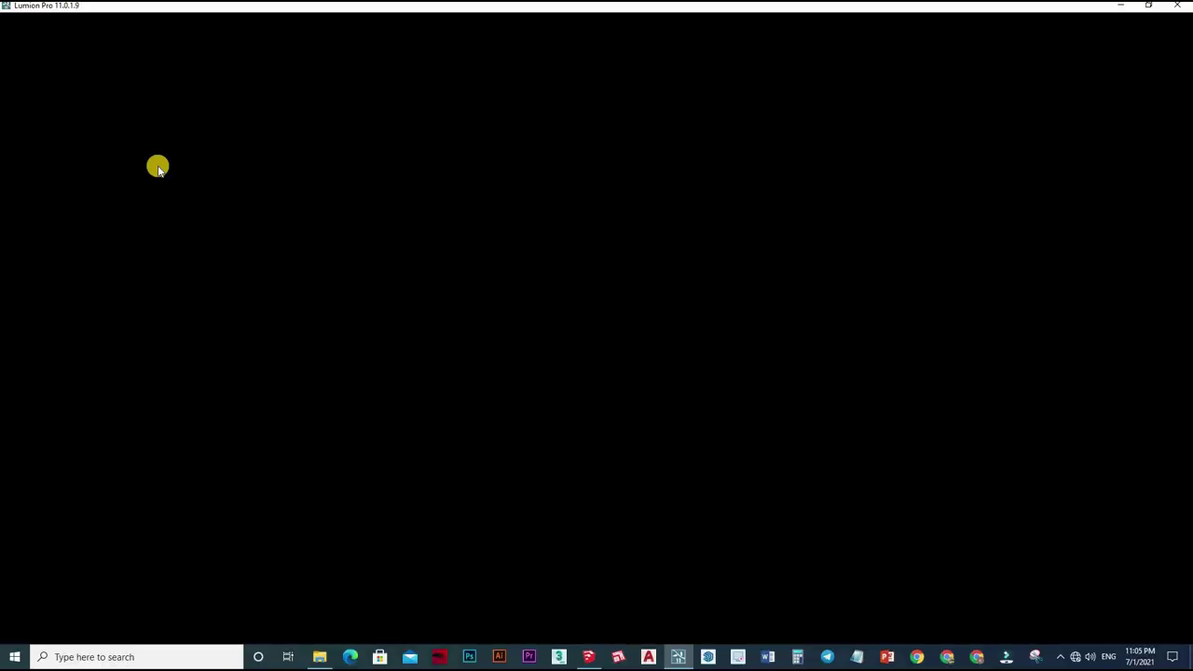
click(178, 169)
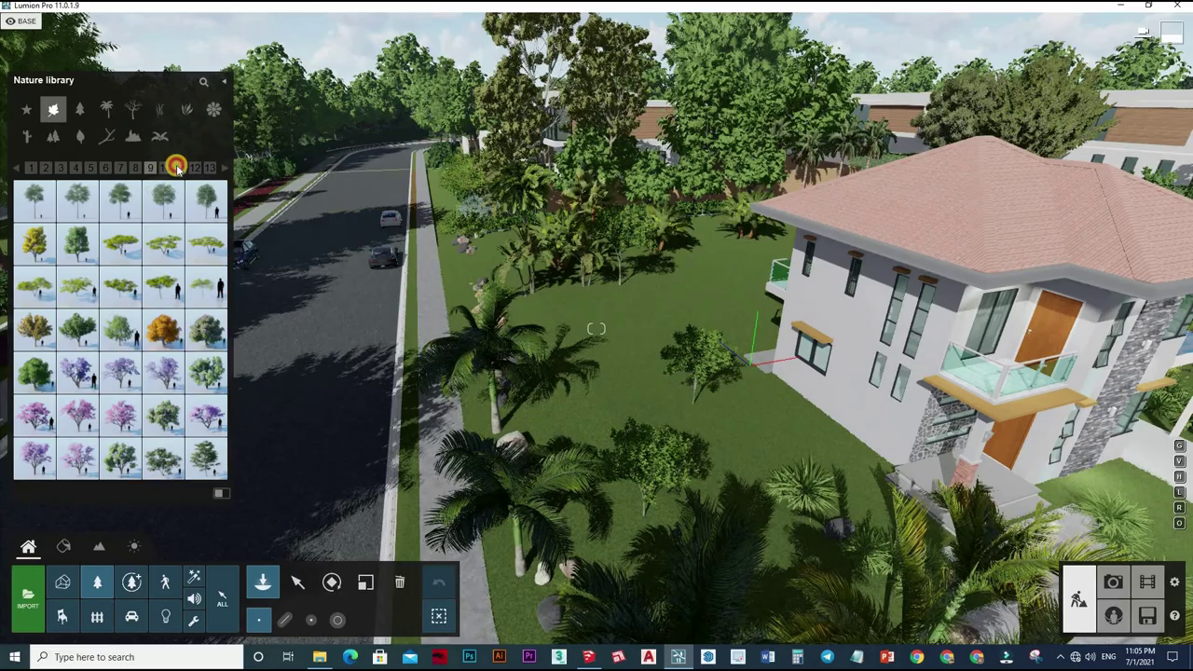
click(180, 168)
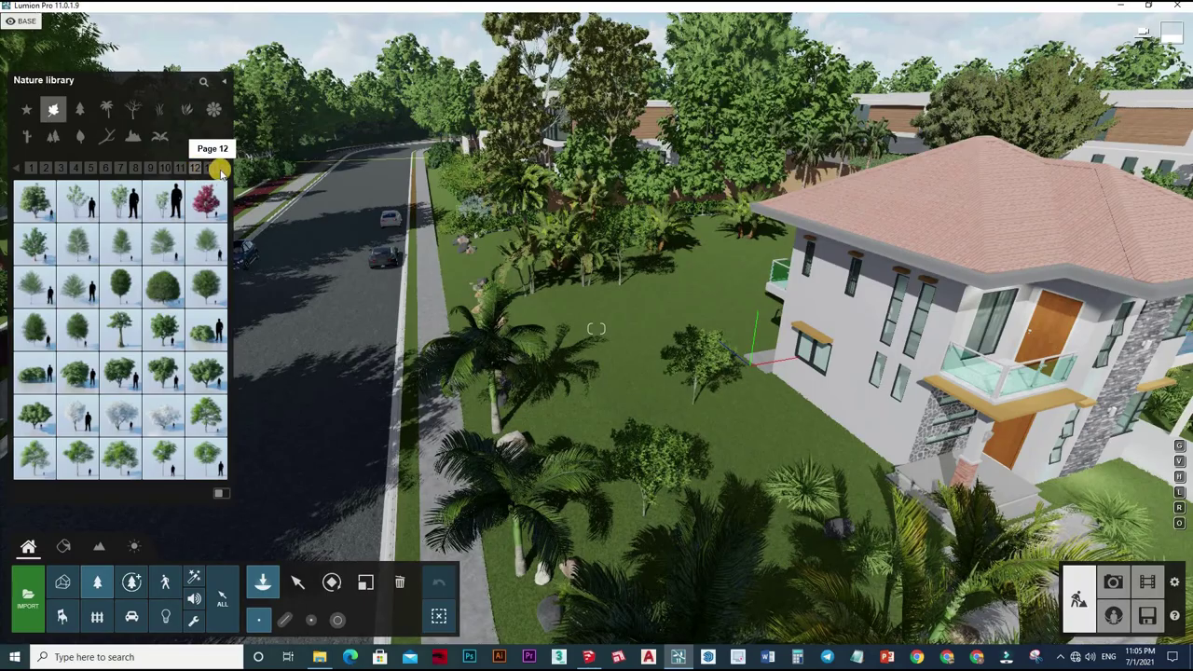
click(223, 170)
click(224, 170)
click(224, 170)
click(223, 169)
click(224, 170)
click(223, 169)
click(224, 169)
click(224, 170)
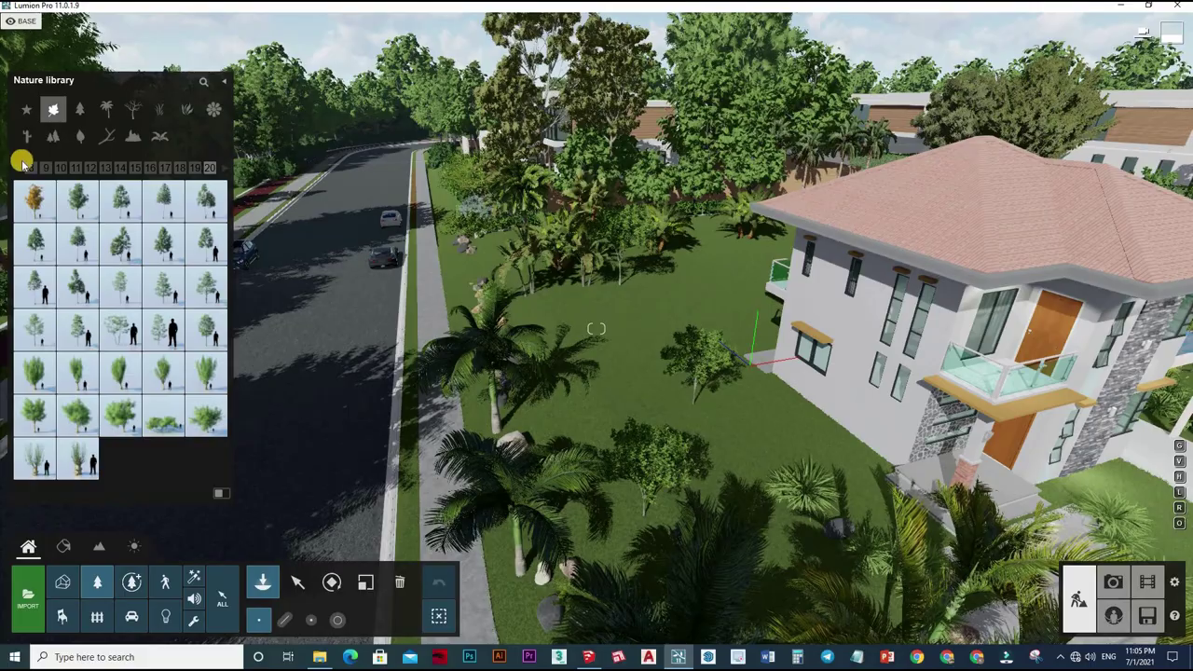
Choose a green weeping willow on page 19 of the broadleaf trees and plant it across the rear of the side lawn
click(19, 168)
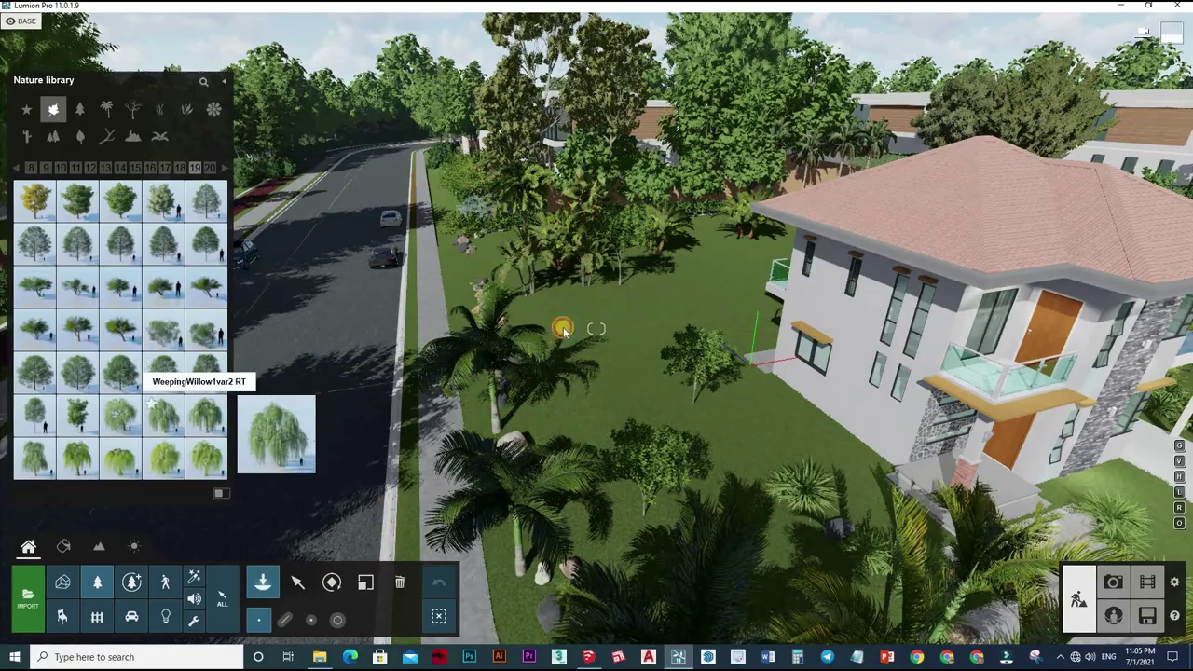
click(205, 418)
click(538, 215)
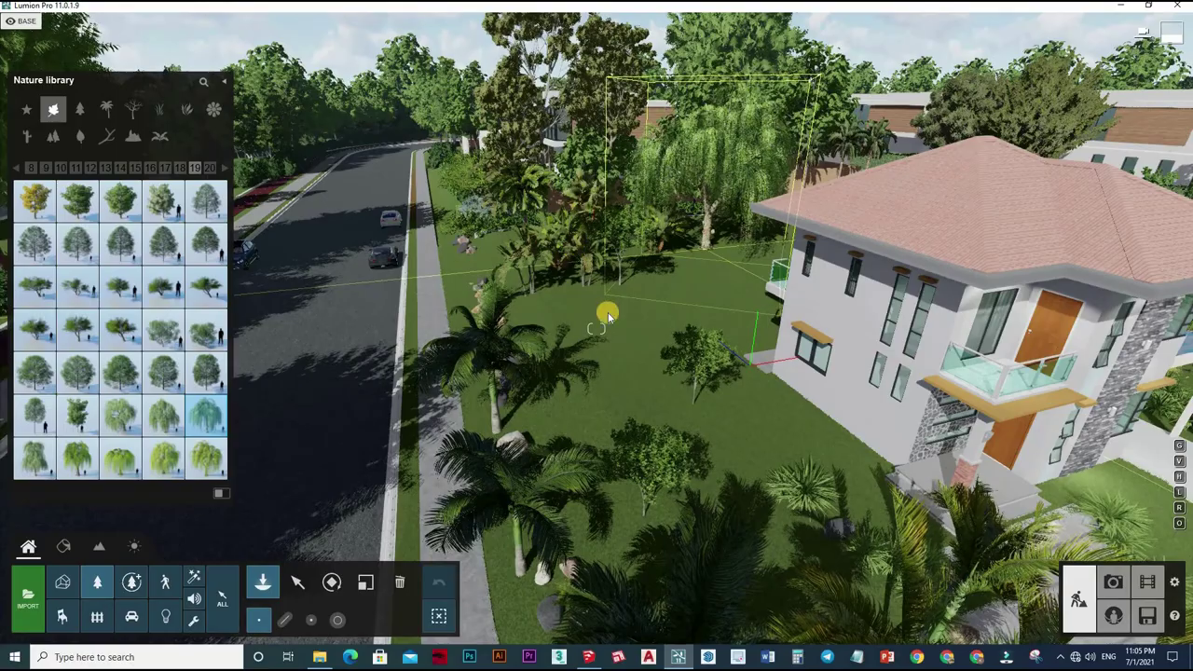
click(597, 339)
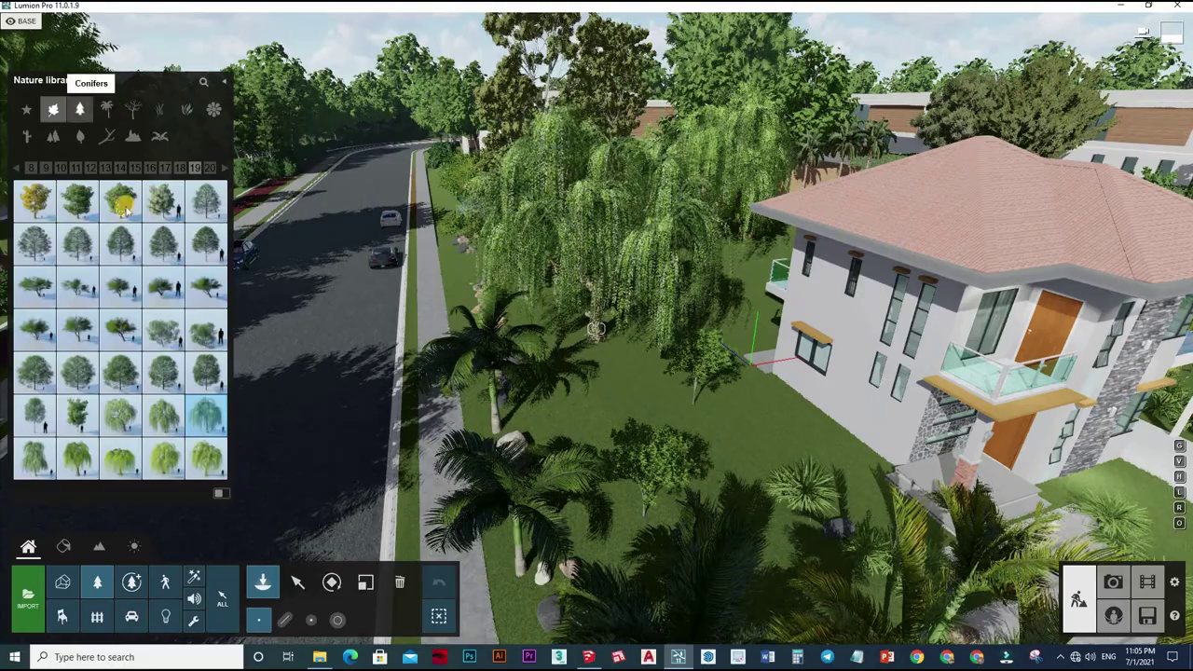
Plant small rounded conifer shrubs along the house's side wall and one slightly further out on the lawn
click(79, 110)
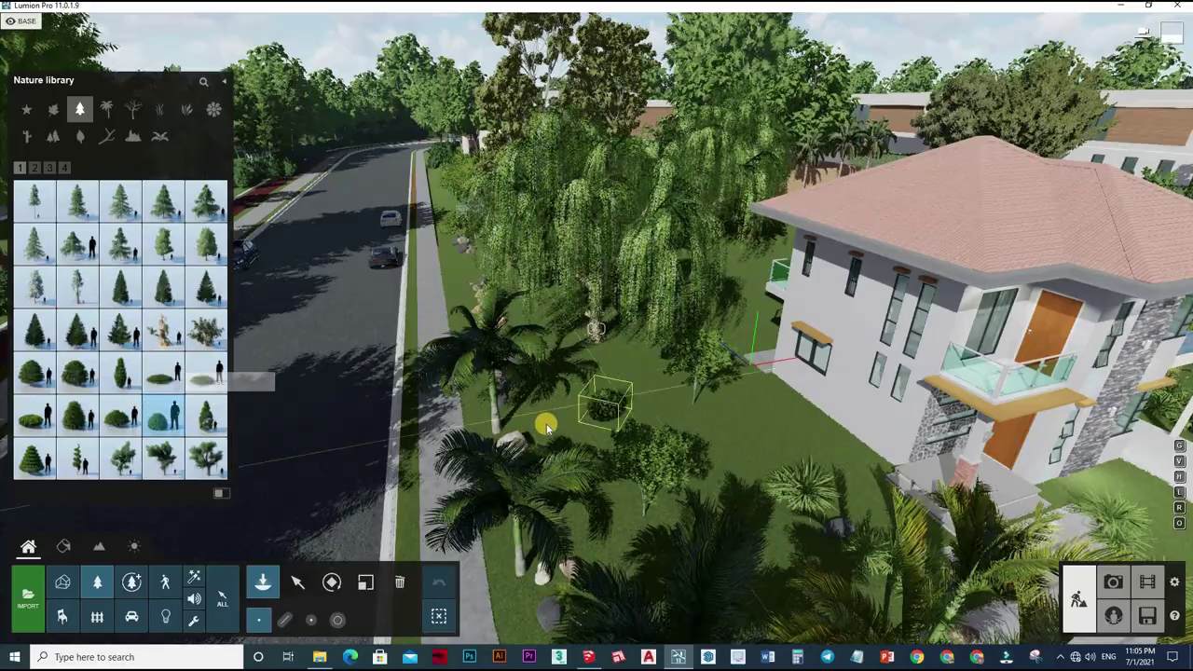
click(544, 426)
click(699, 414)
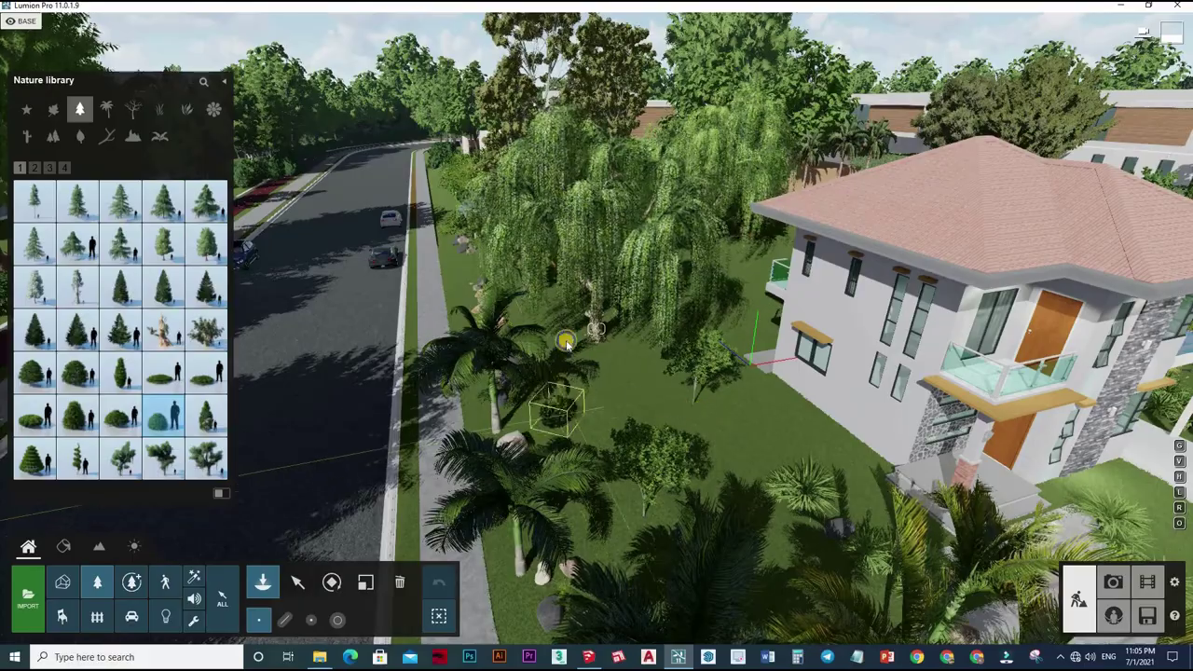
right_drag(536, 286, 536, 287)
click(537, 289)
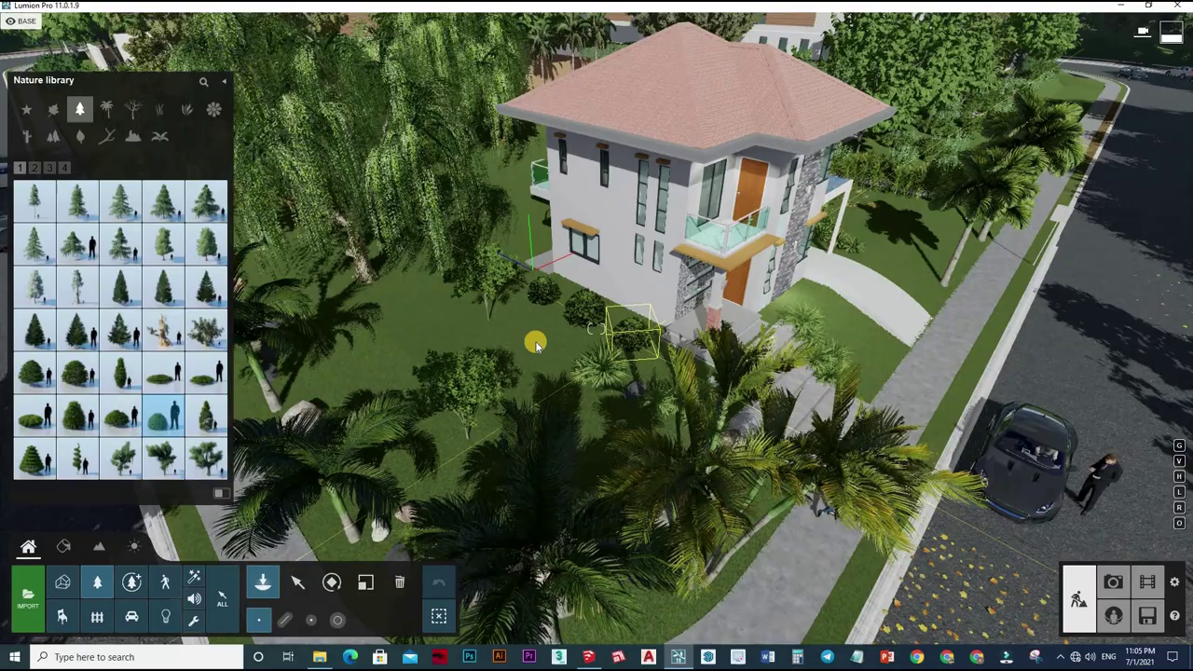
click(535, 346)
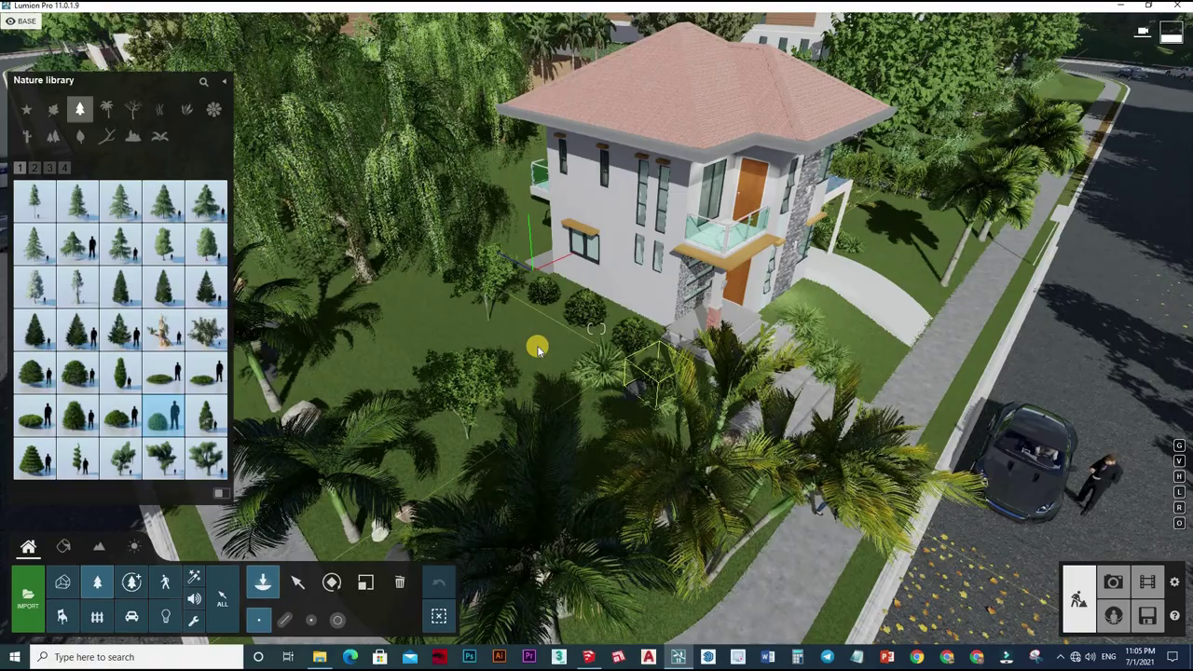
click(866, 369)
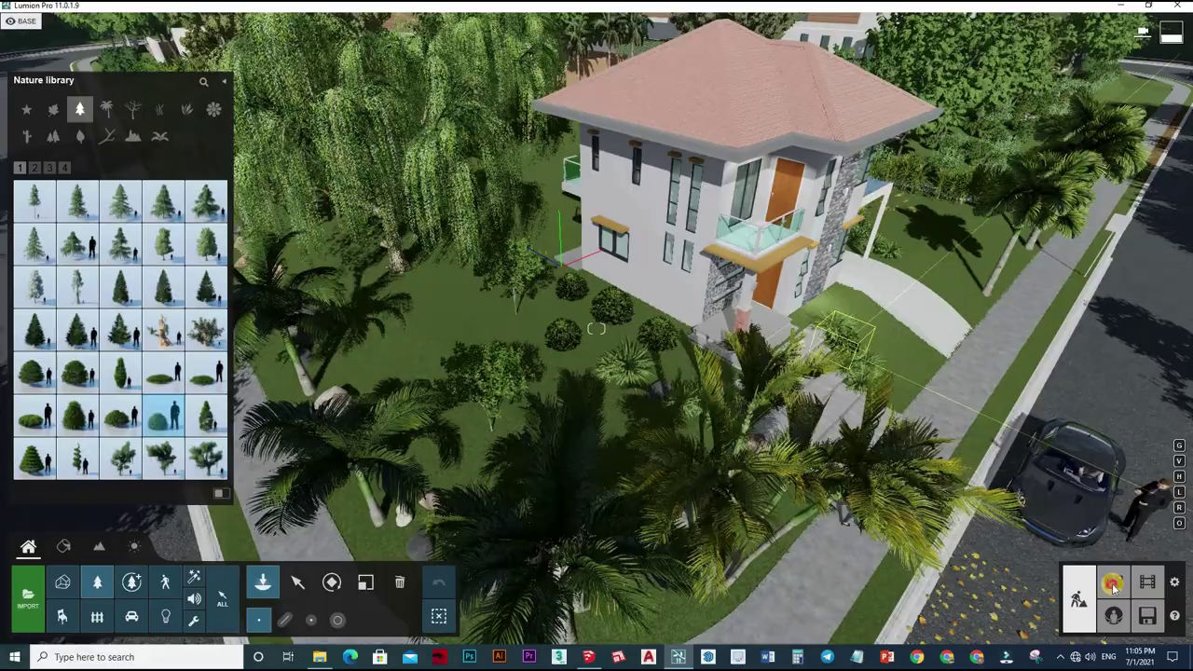
Switch to Photo mode to check the landscaped lawn with the photo effects applied
click(1113, 581)
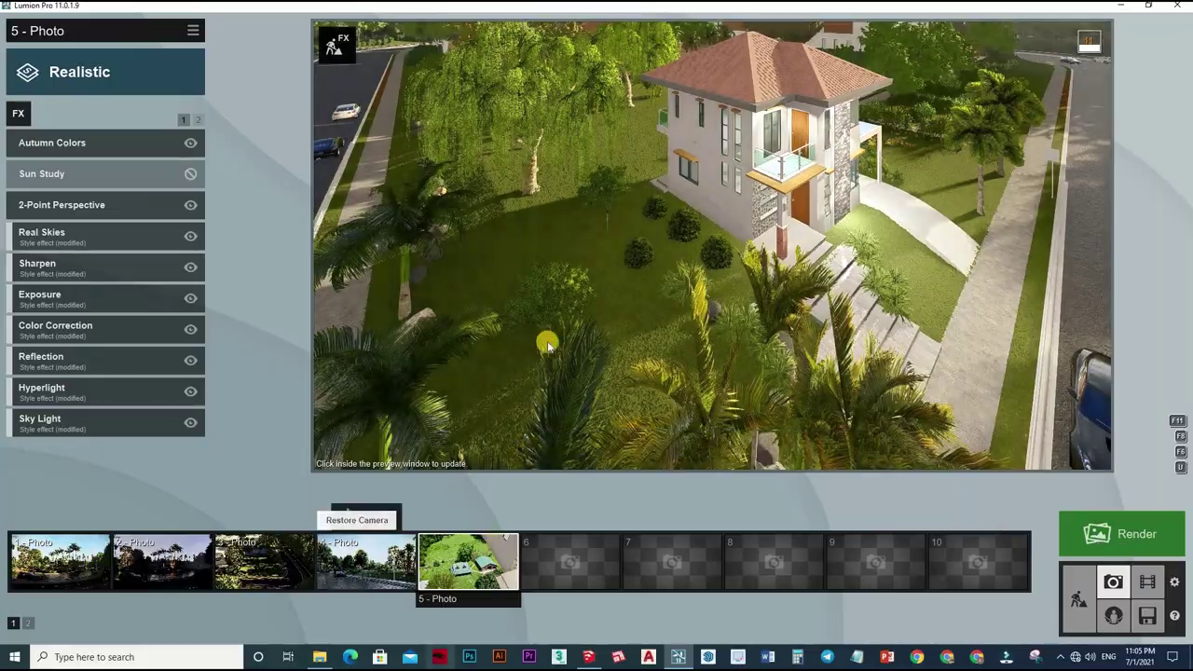
Store a street-level view of the house front and parked car in photo slot 5 and refresh the effects preview
click(467, 561)
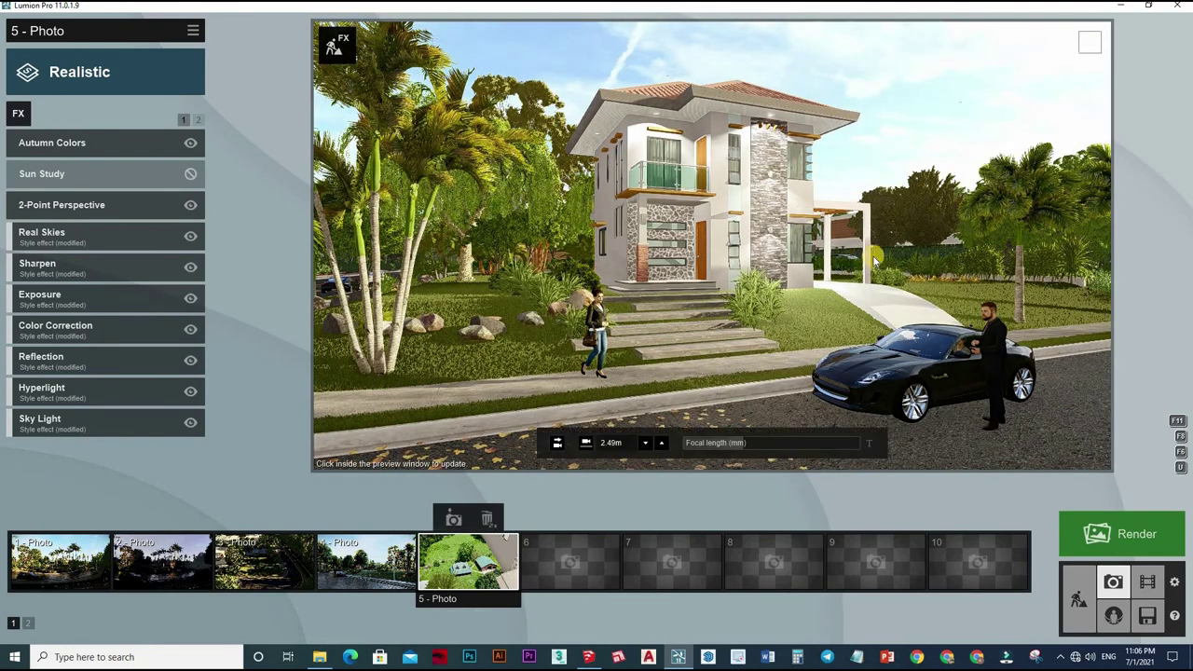
click(636, 405)
click(1052, 242)
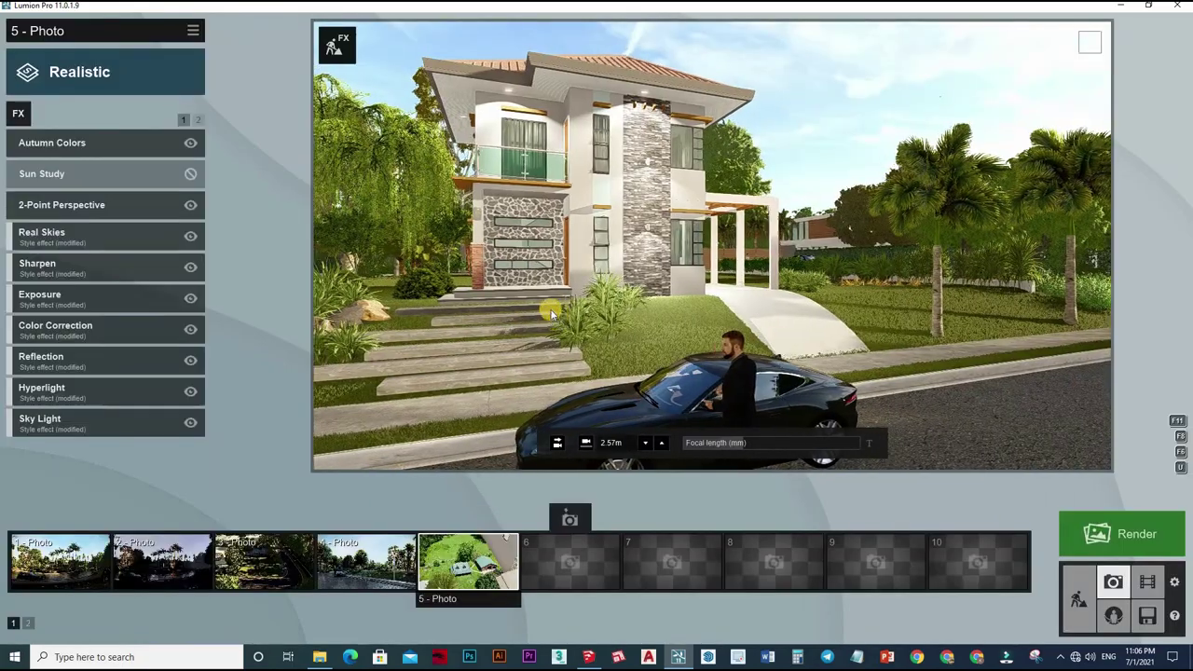
key(w)
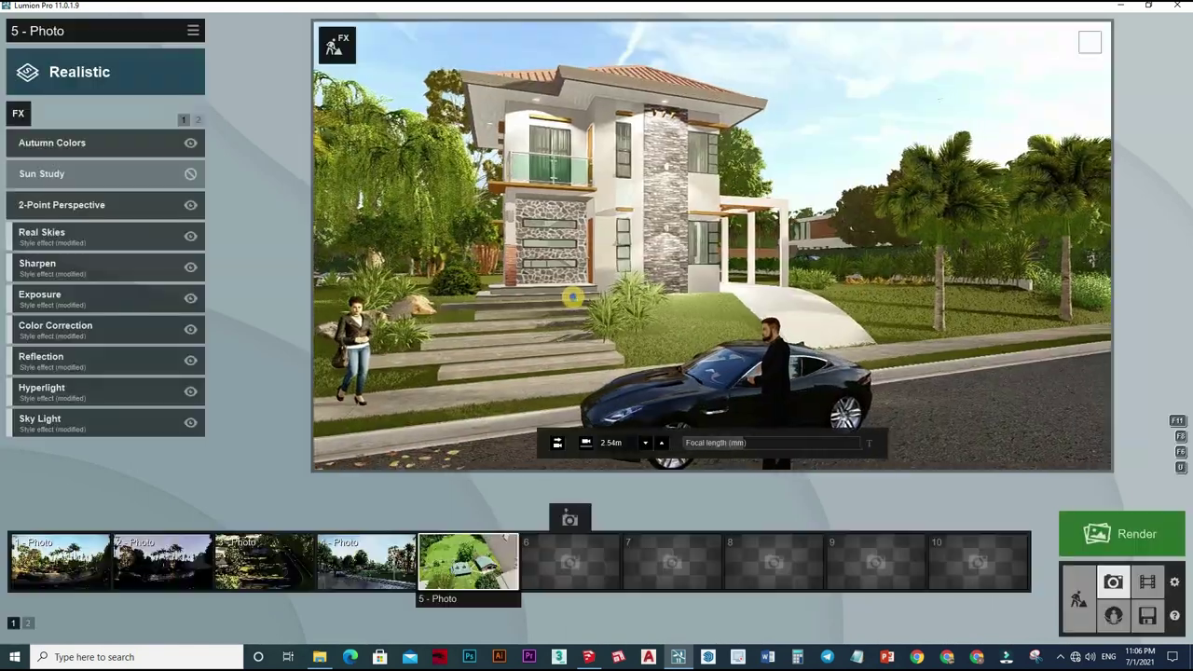
key(d)
right_drag(573, 295, 545, 285)
key(d)
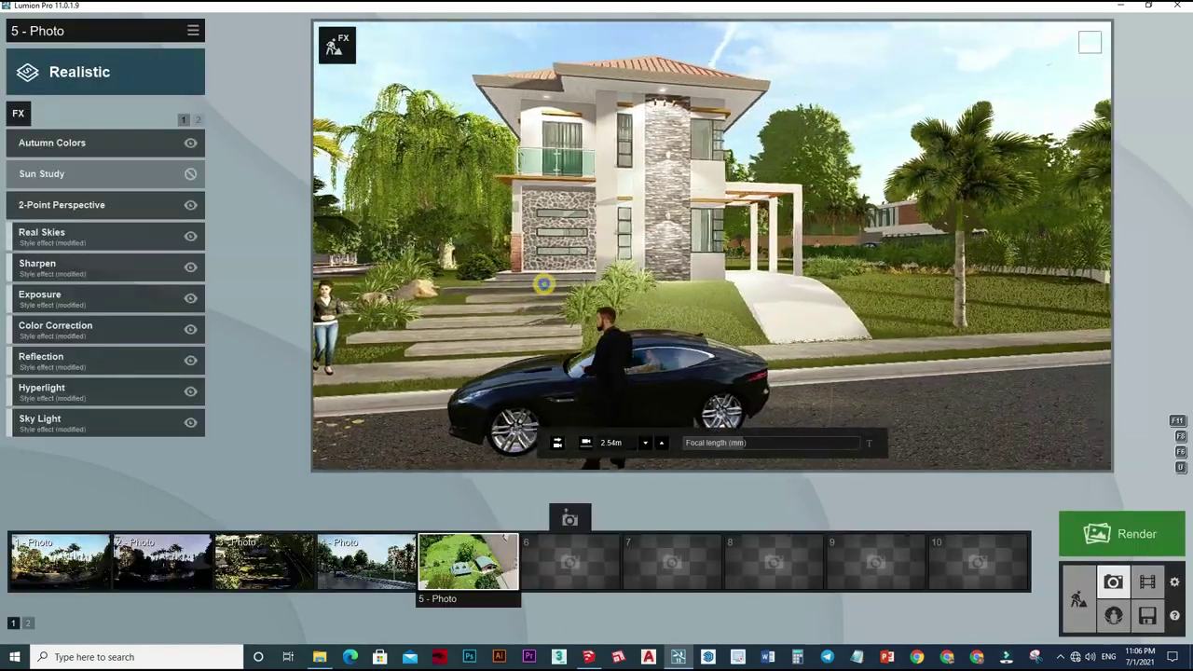
key(d)
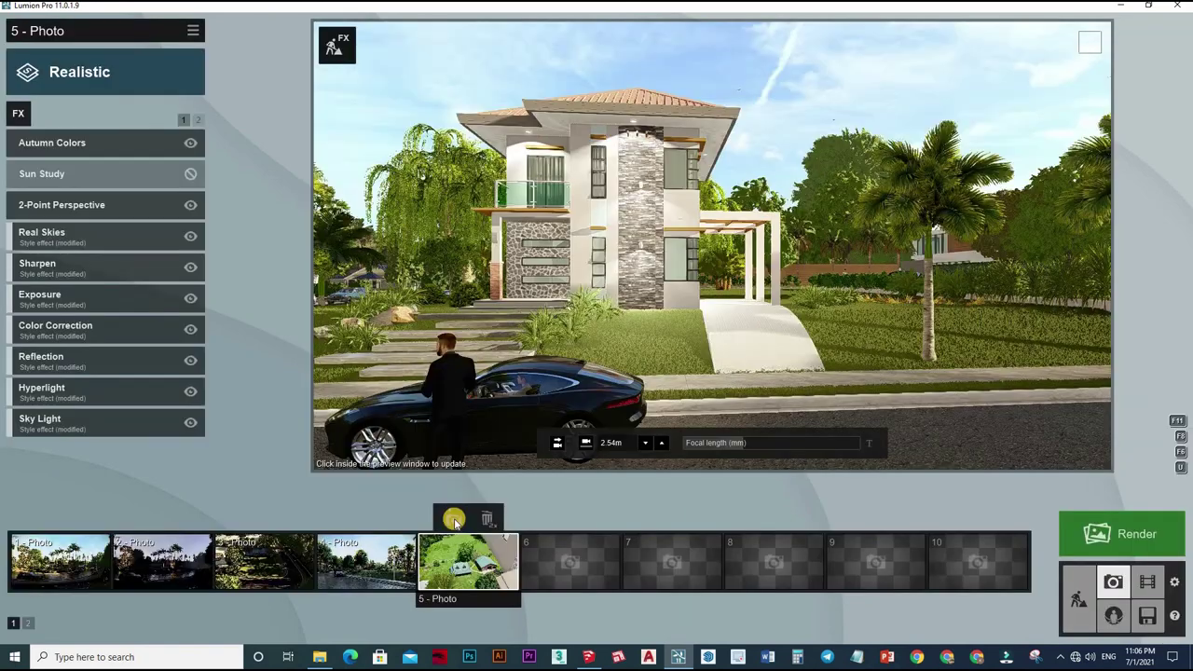
click(453, 520)
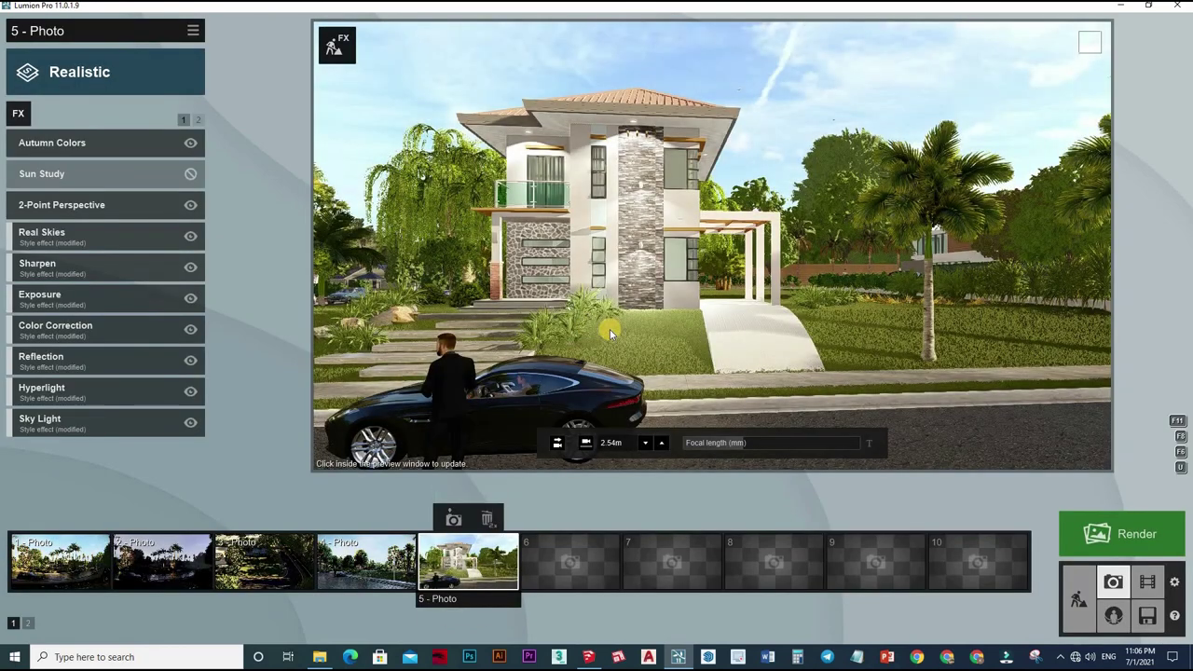
key(a)
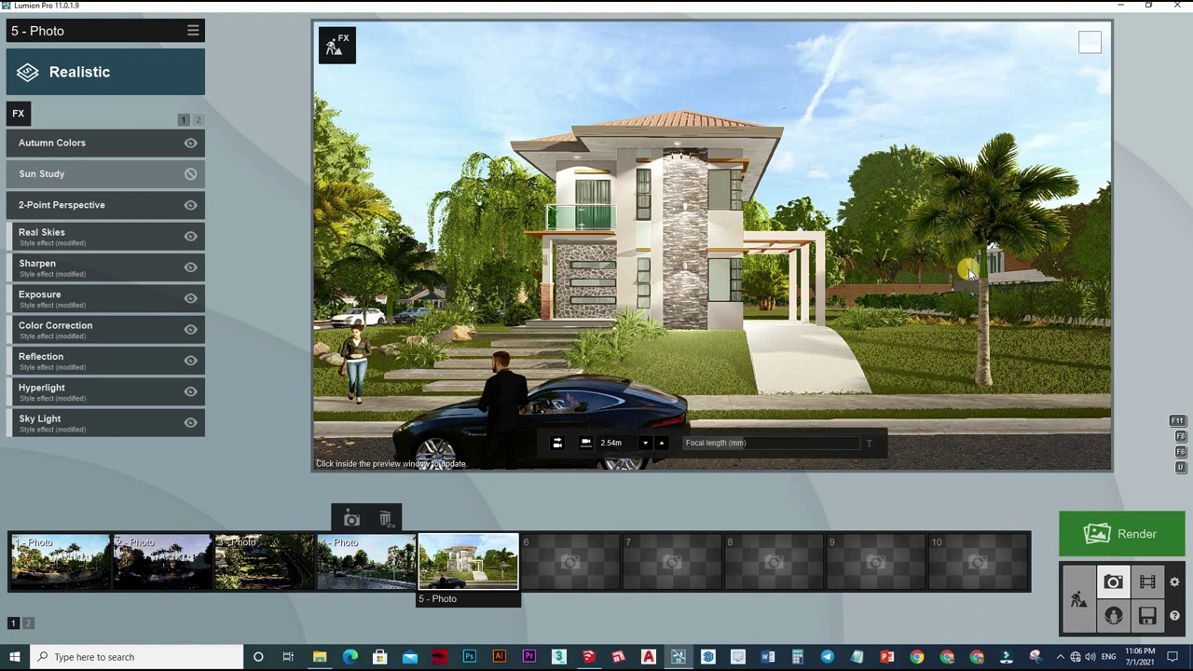
click(969, 272)
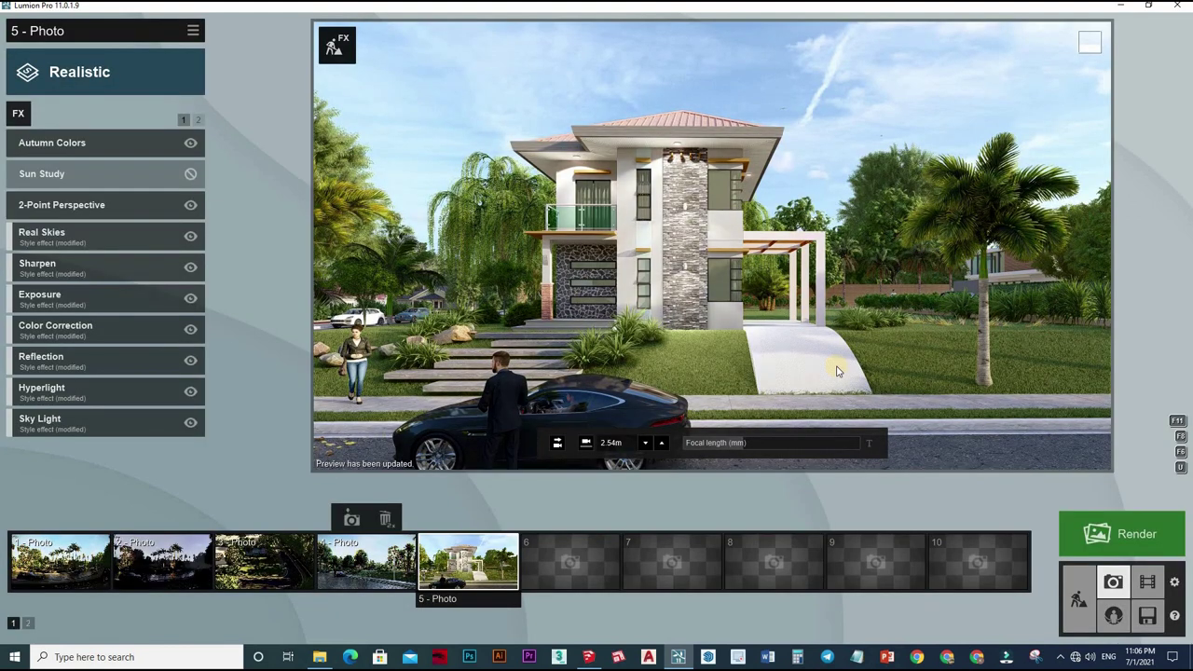
Return to Build mode and line the front lawn edge with ChineseJuniper B8 shrubs, three on each side of the driveway
click(1078, 599)
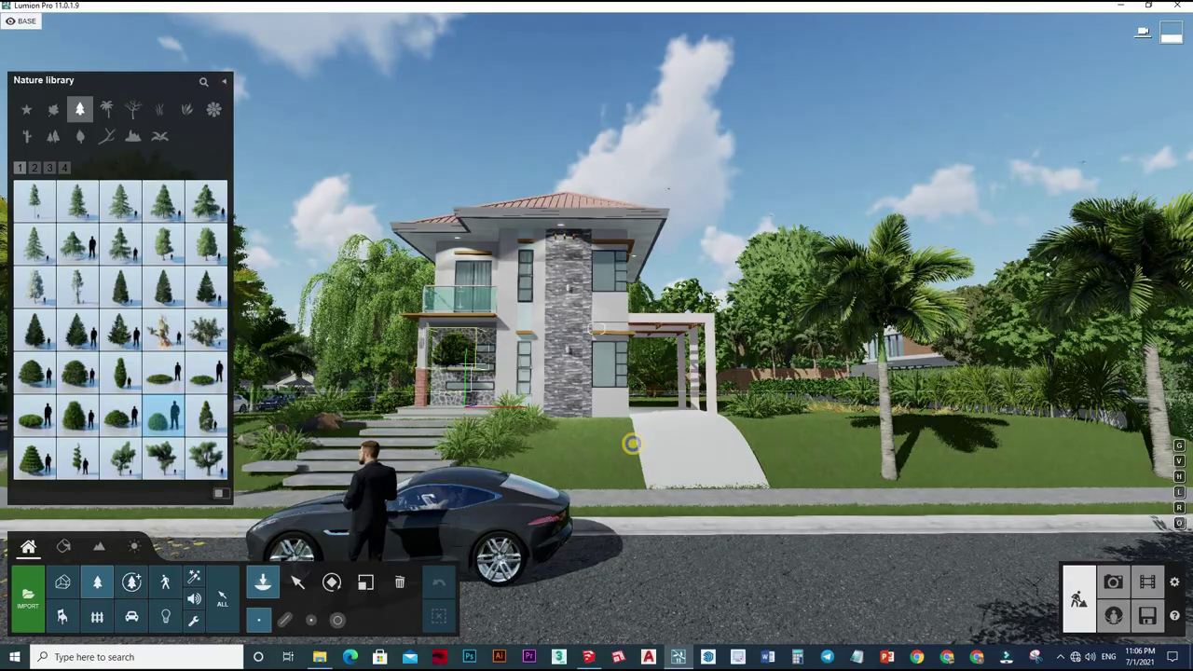
click(635, 446)
right_drag(557, 362, 519, 391)
key(q)
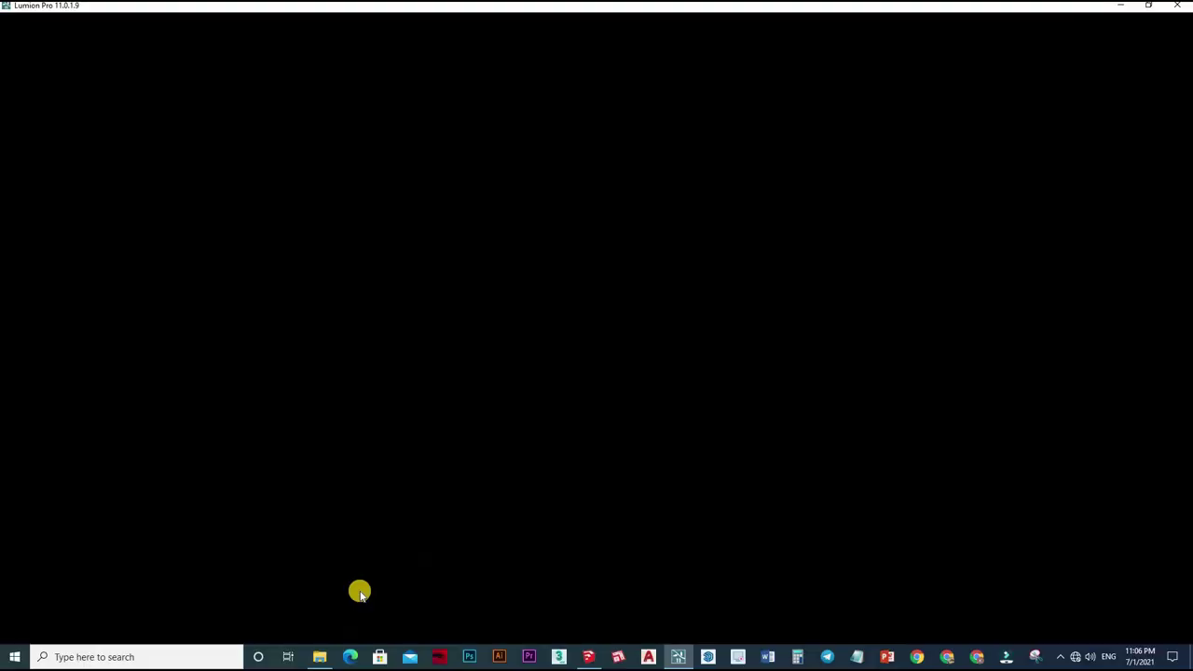
click(362, 589)
click(520, 398)
click(519, 397)
drag(520, 391, 607, 393)
key(m)
alt+drag(776, 398, 910, 392)
alt+drag(1047, 394, 1072, 392)
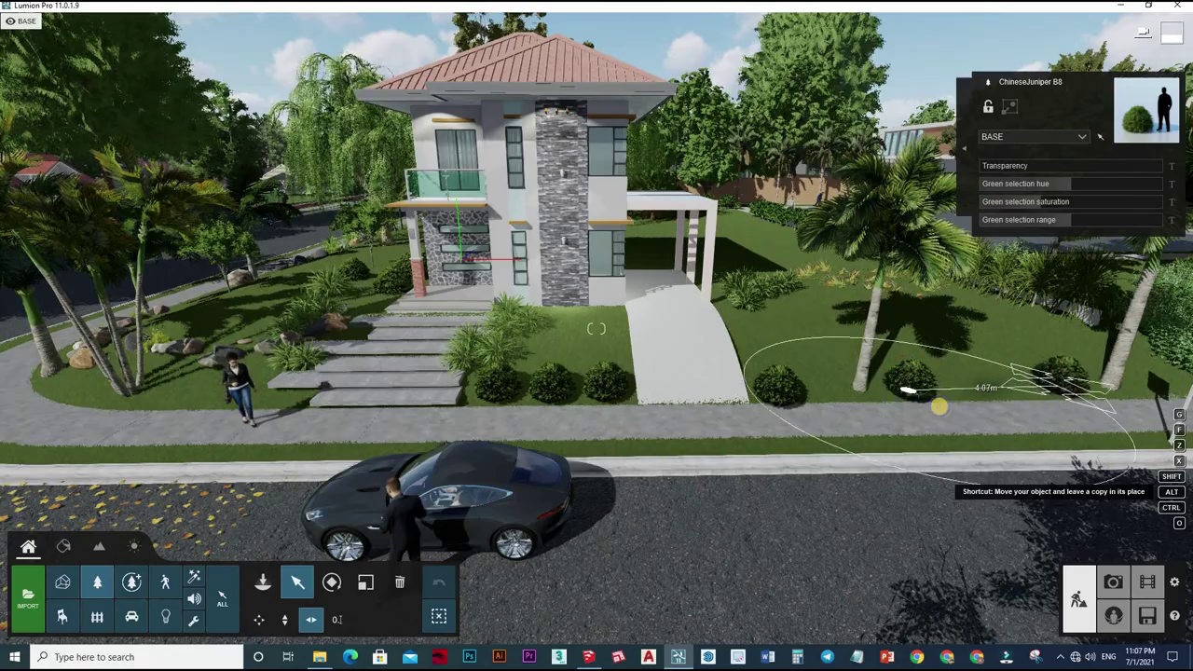
Copy the juniper shrub to two spots on the lawn beside the carport and one at the foot of the stone-clad wall
right_drag(495, 352, 808, 392)
alt+drag(766, 396, 672, 333)
alt+drag(696, 384, 677, 340)
drag(736, 376, 774, 419)
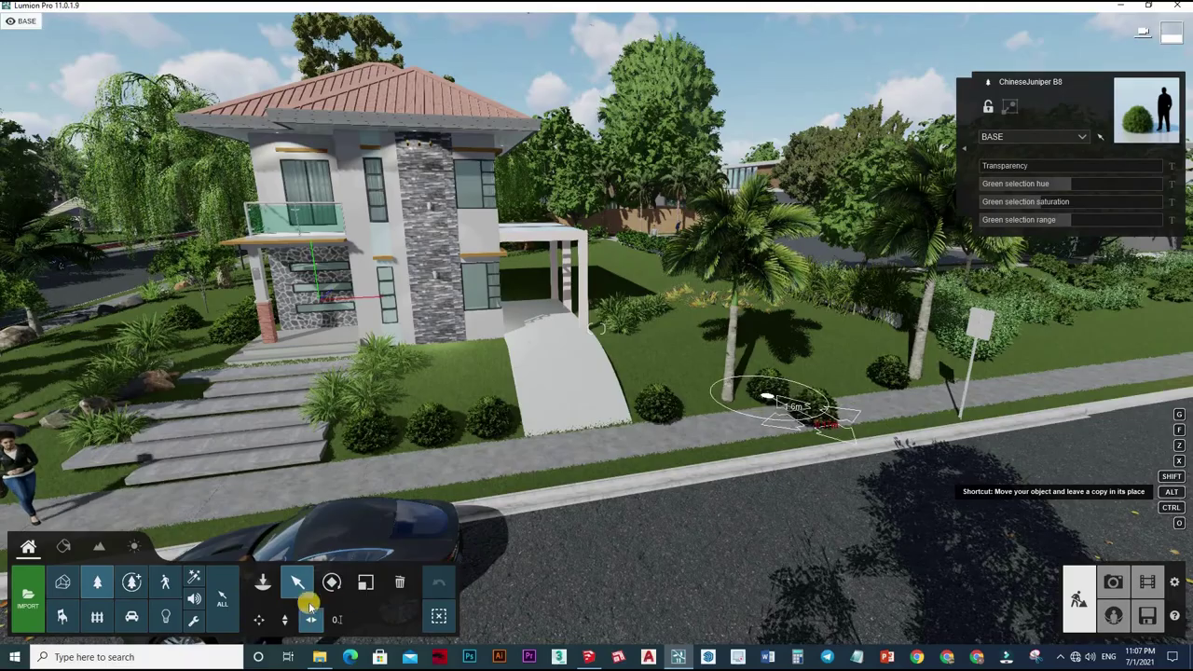
click(256, 620)
mouse_move(813, 419)
mouse_down()
mouse_move(607, 341)
mouse_move(687, 326)
mouse_move(673, 337)
mouse_up()
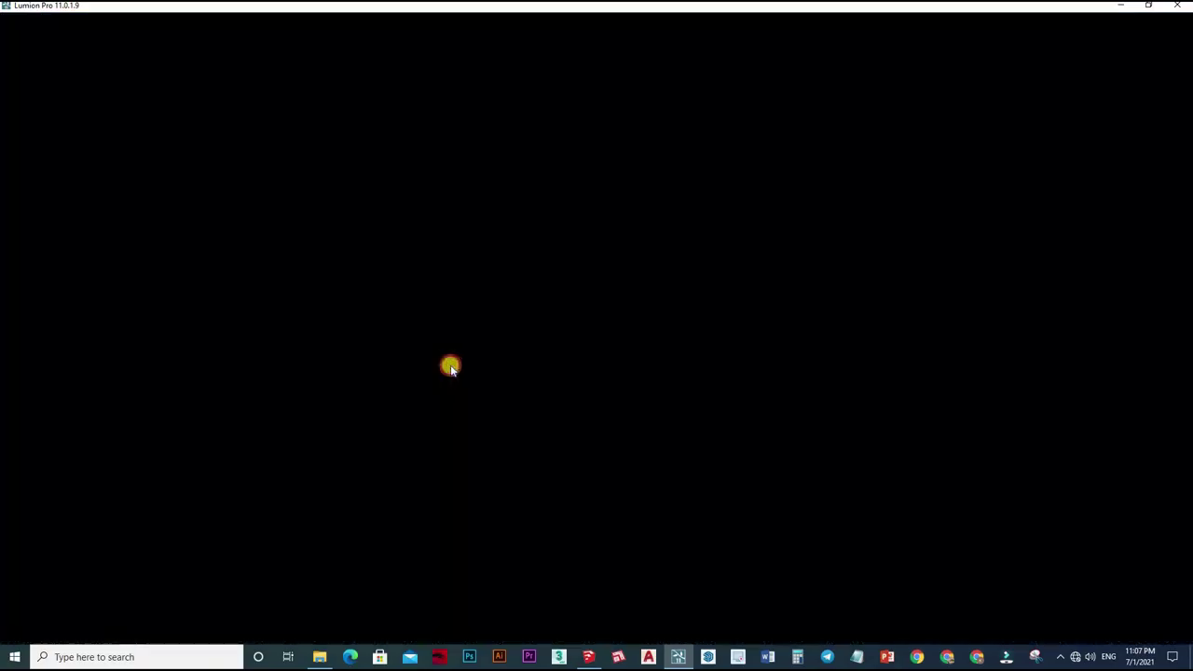
drag(449, 369, 449, 364)
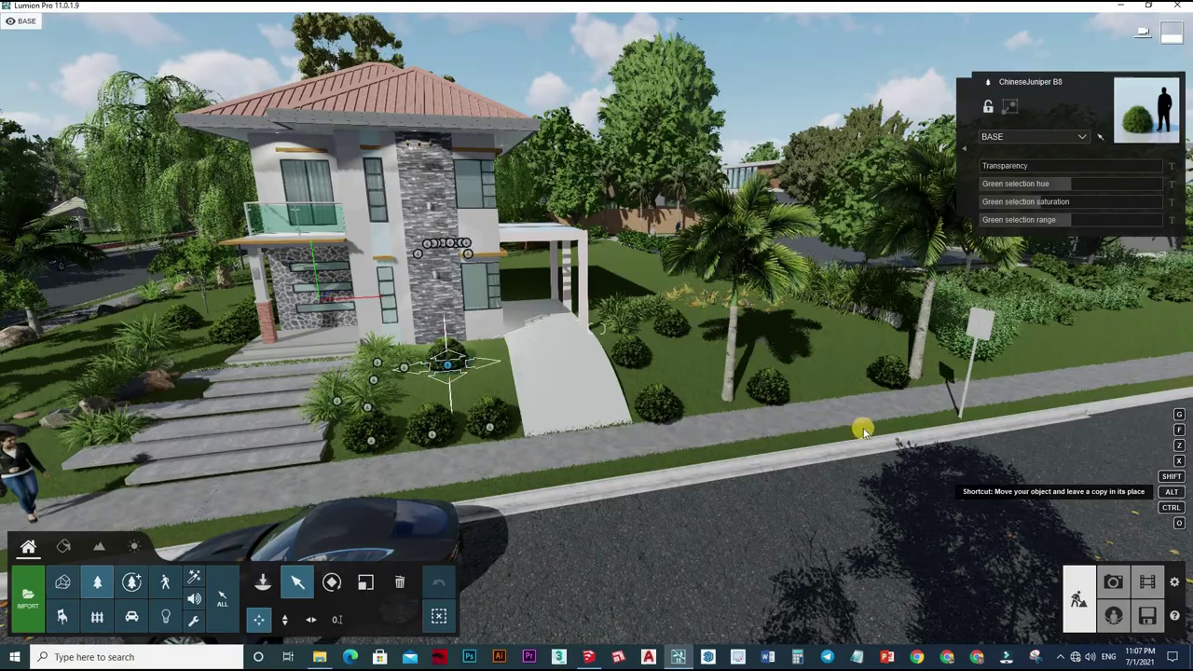
Browse the Plants category of the nature library and choose the small round light-green Buxus 004 bush on page 3
right_drag(643, 560, 553, 522)
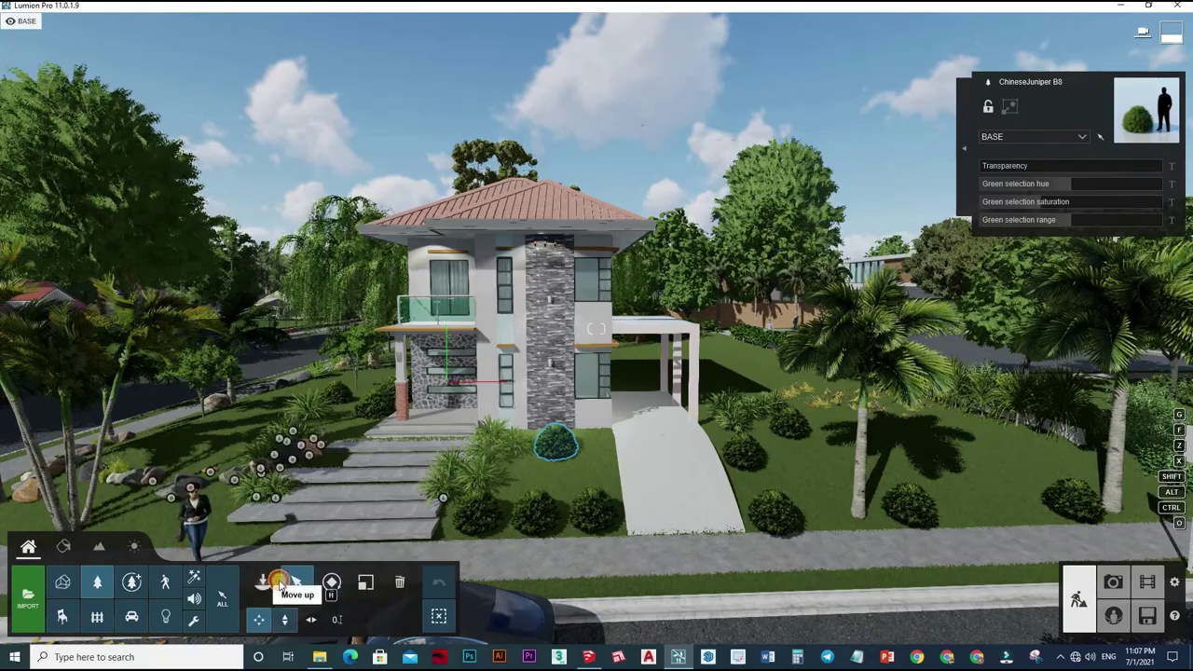
click(298, 581)
mouse_move(1, 324)
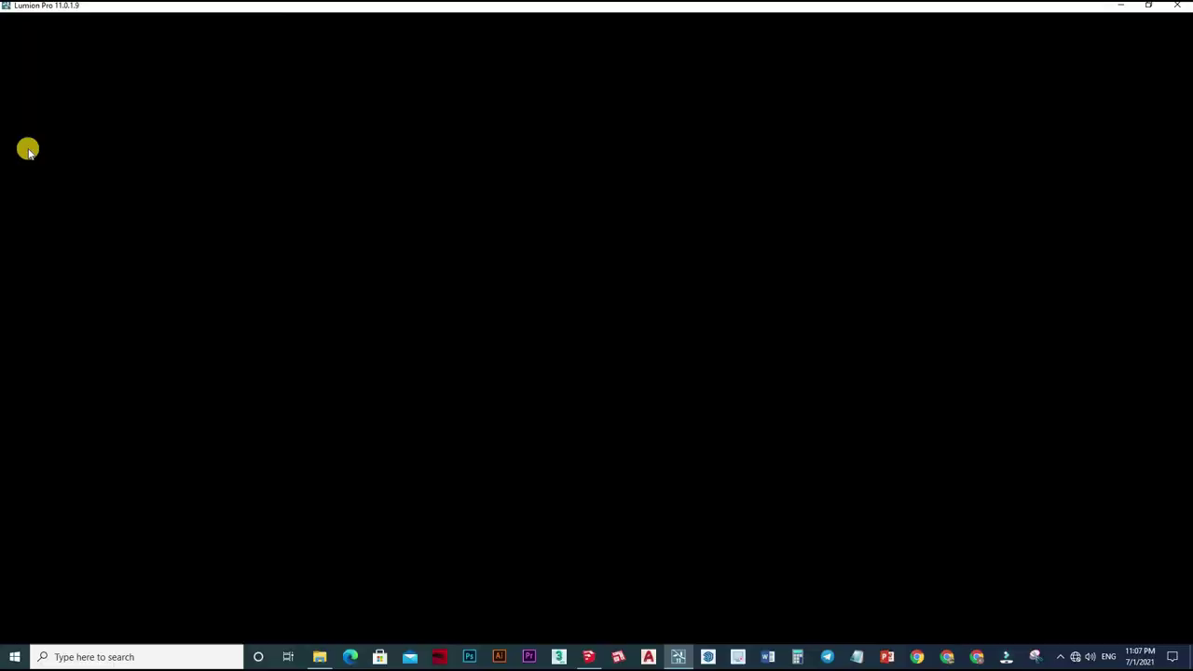
click(36, 169)
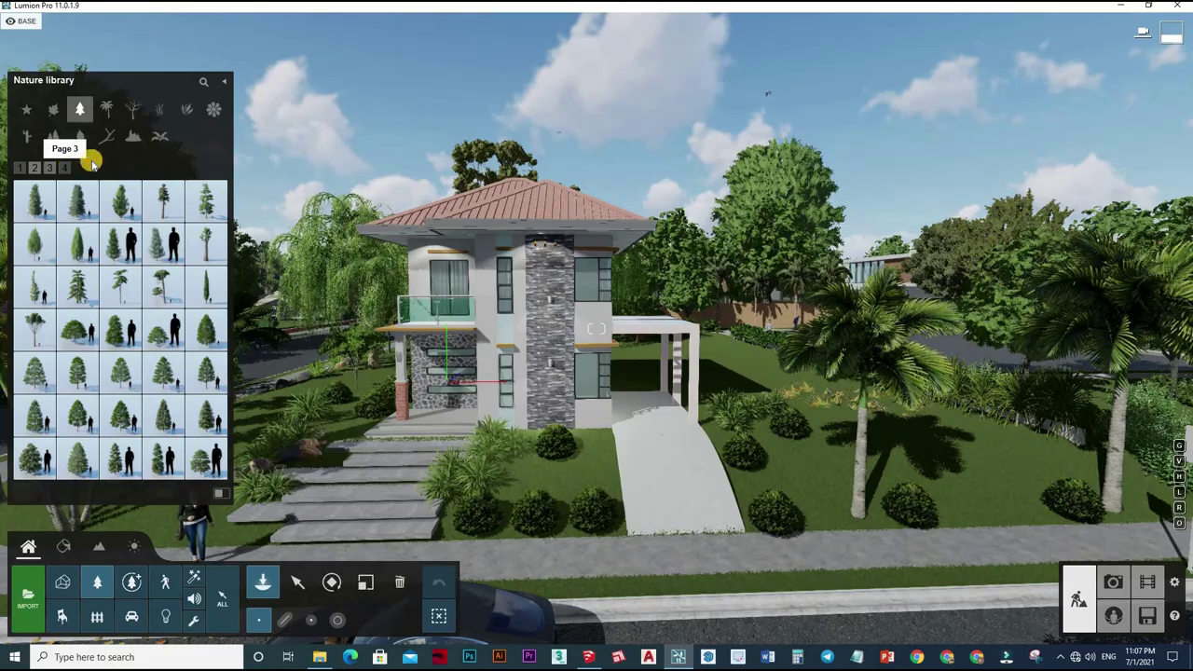
click(189, 108)
click(187, 109)
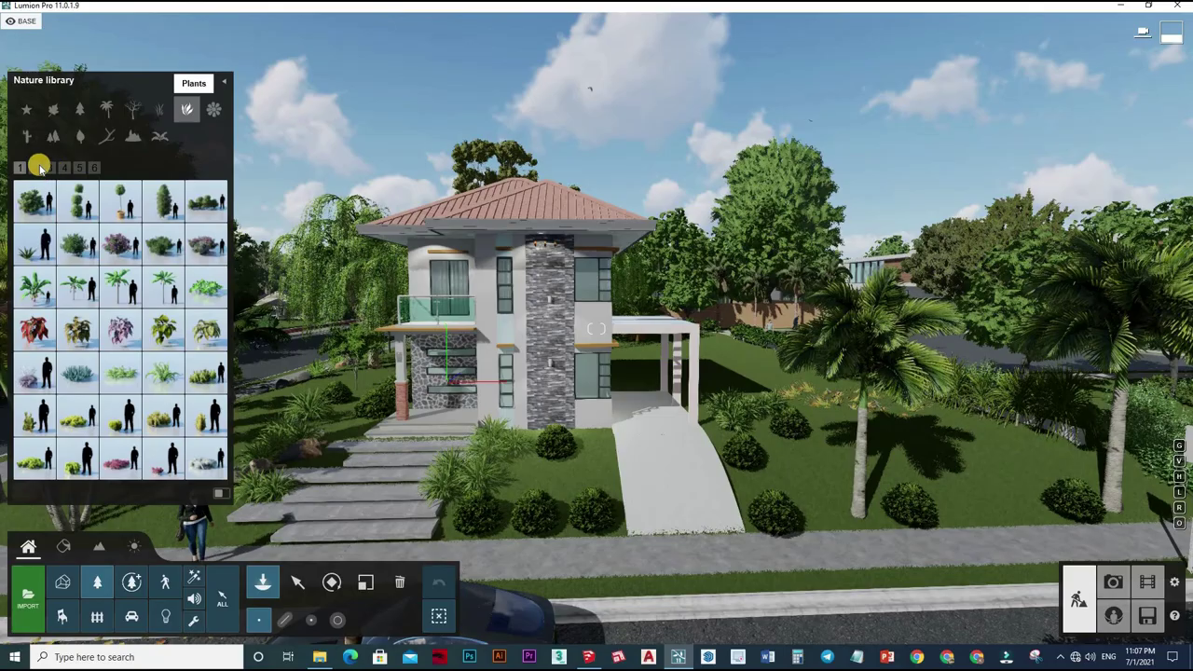
click(50, 170)
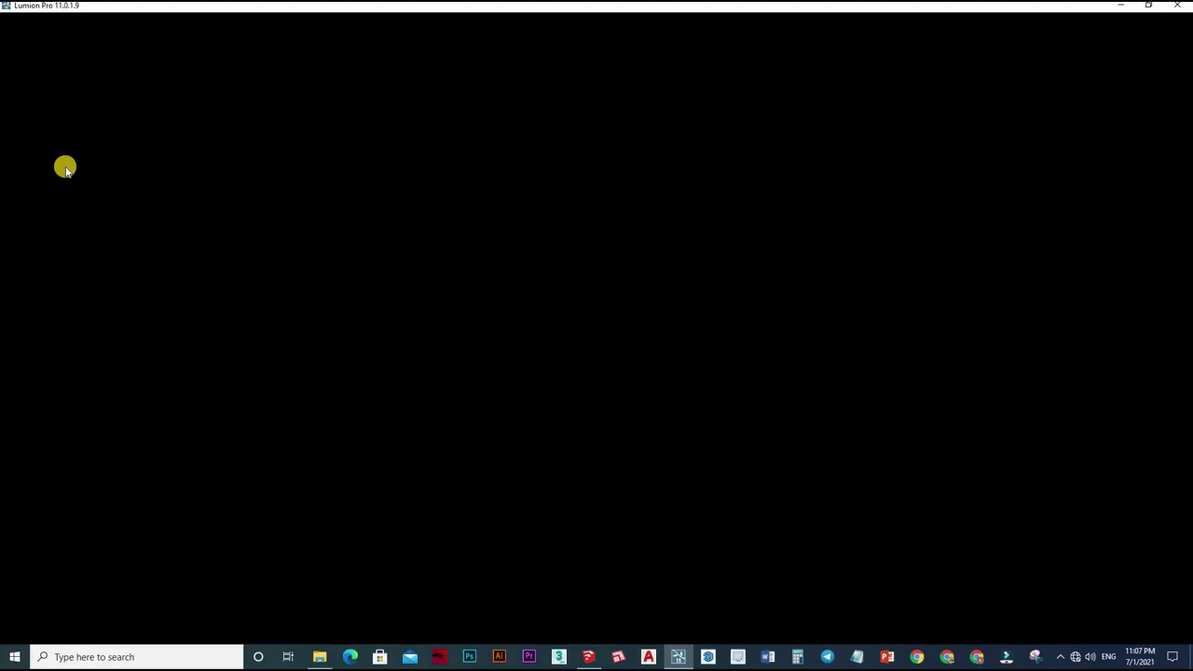
click(66, 169)
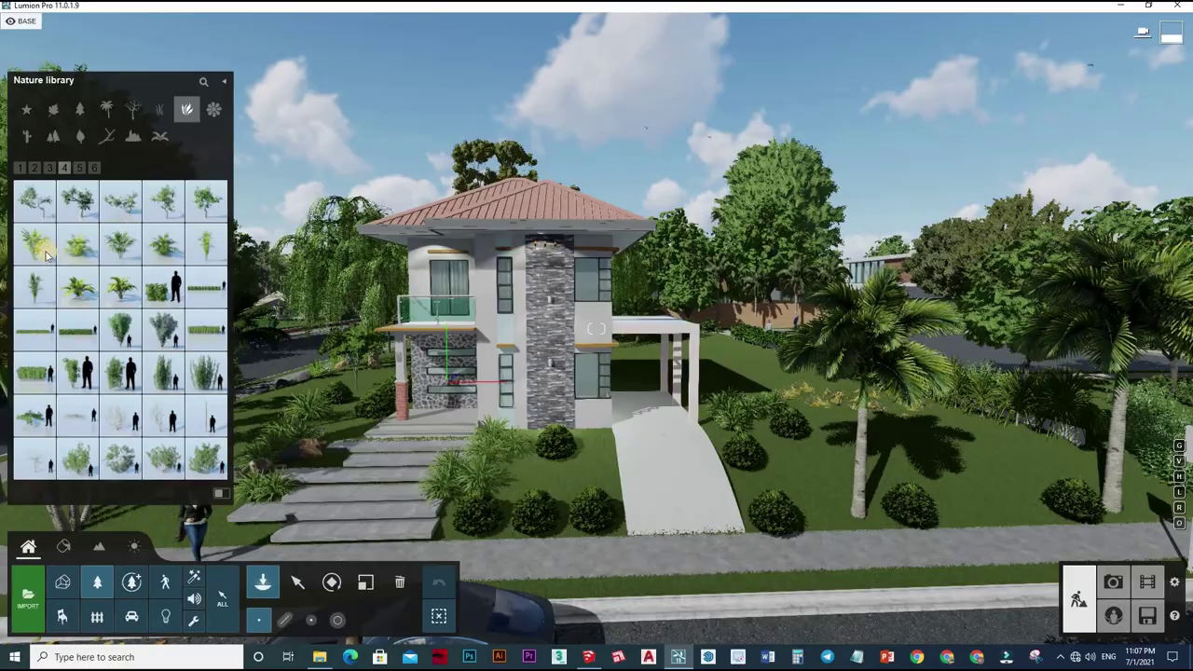
click(64, 170)
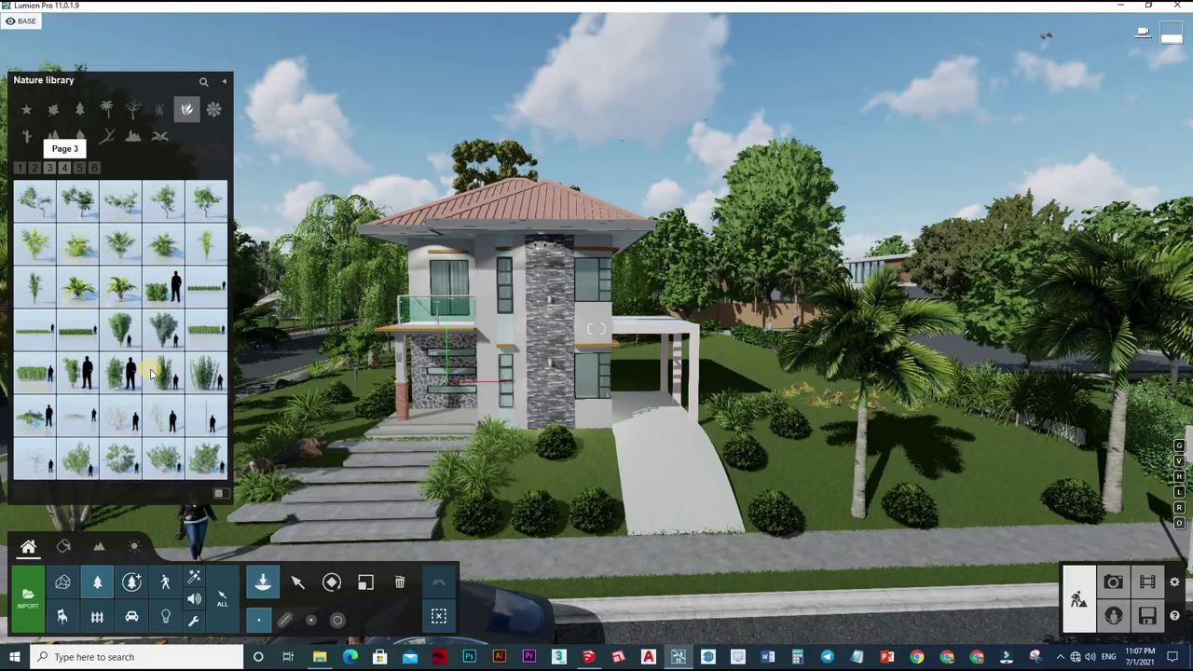
Plant small Buxus bushes between the junipers: three on the lawn below the stone-clad wall, others beside the driveway and along the sidewalk
click(554, 480)
click(521, 473)
click(549, 474)
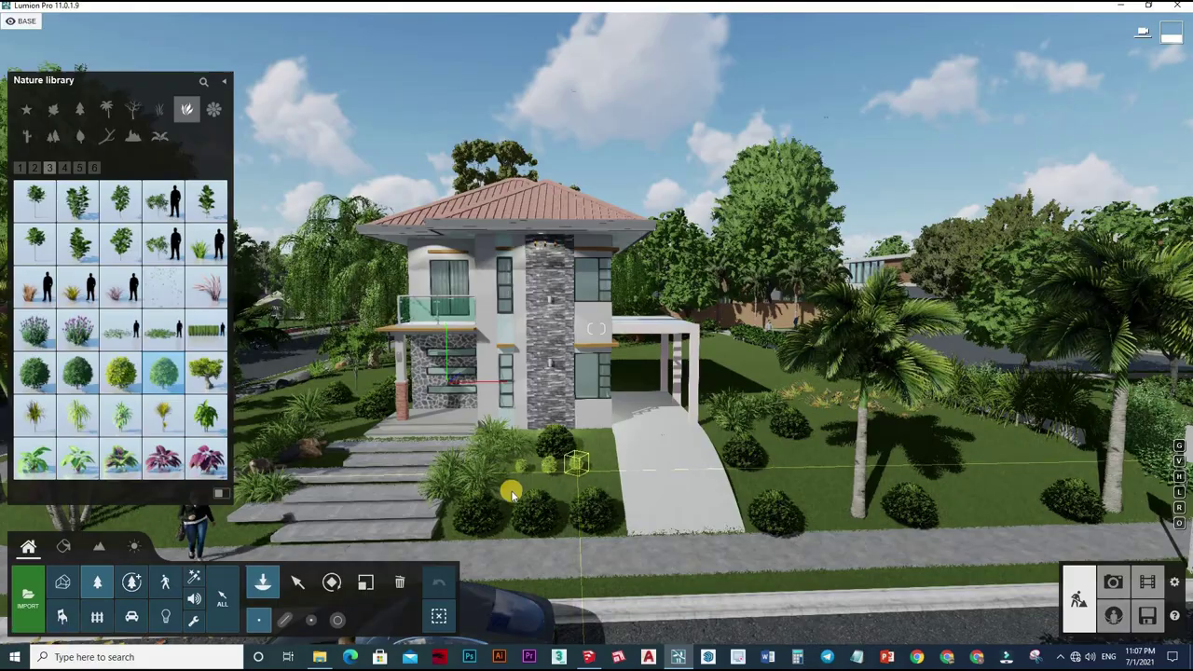
click(511, 492)
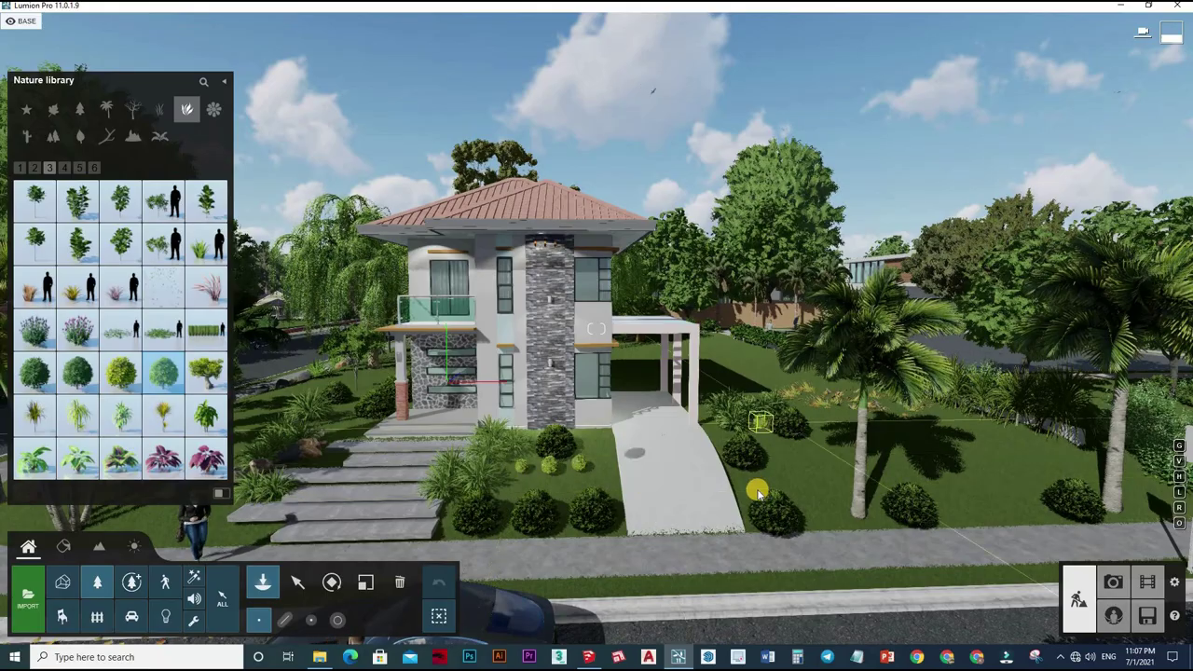
click(720, 441)
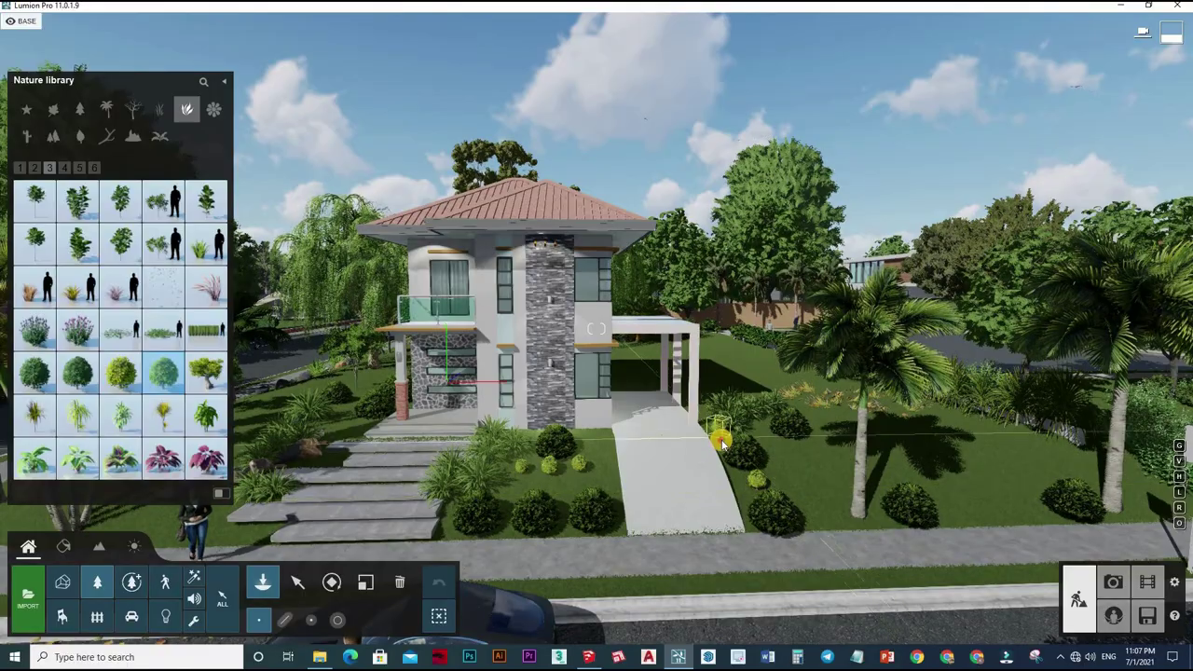
click(828, 523)
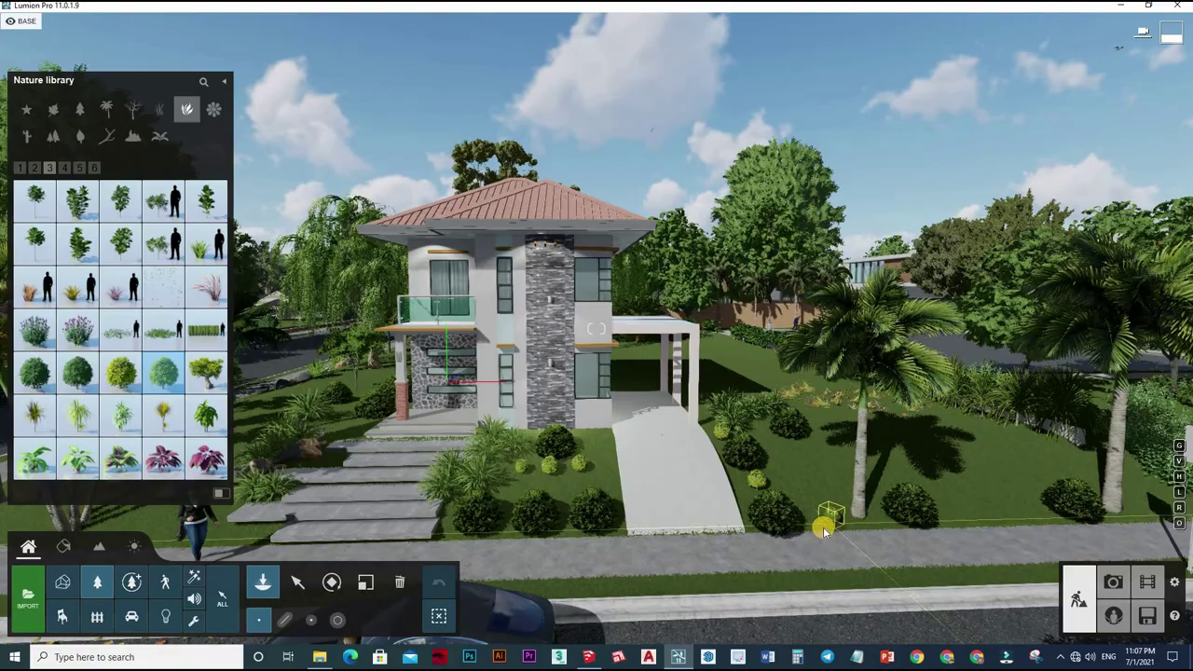
click(879, 519)
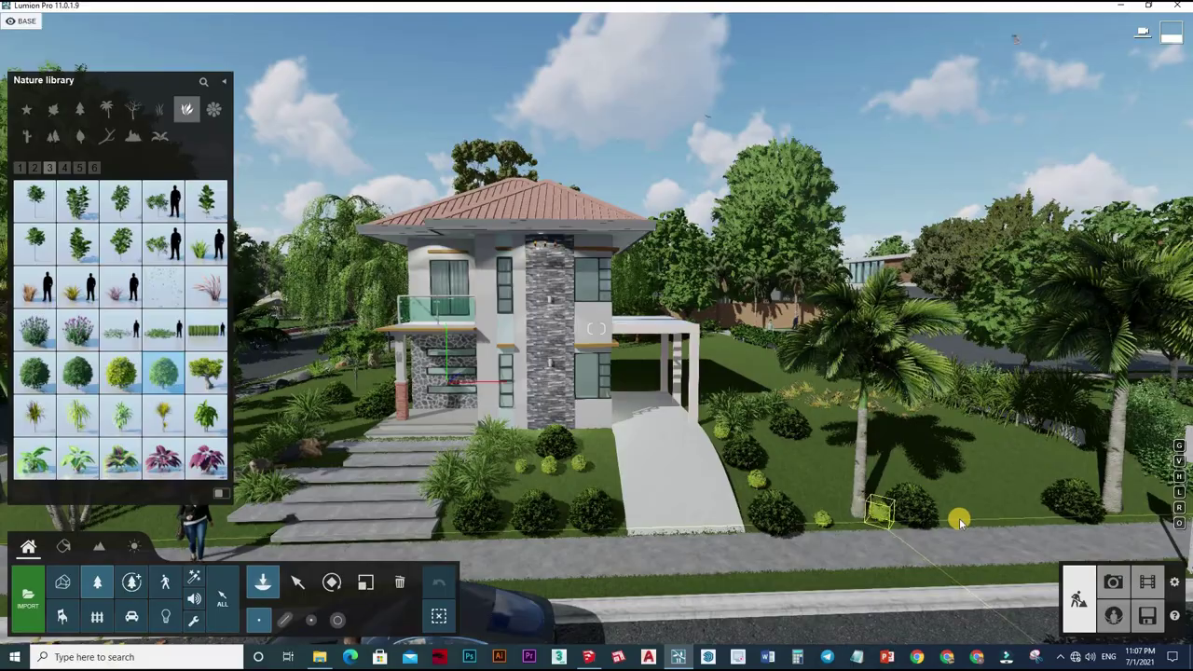
click(961, 519)
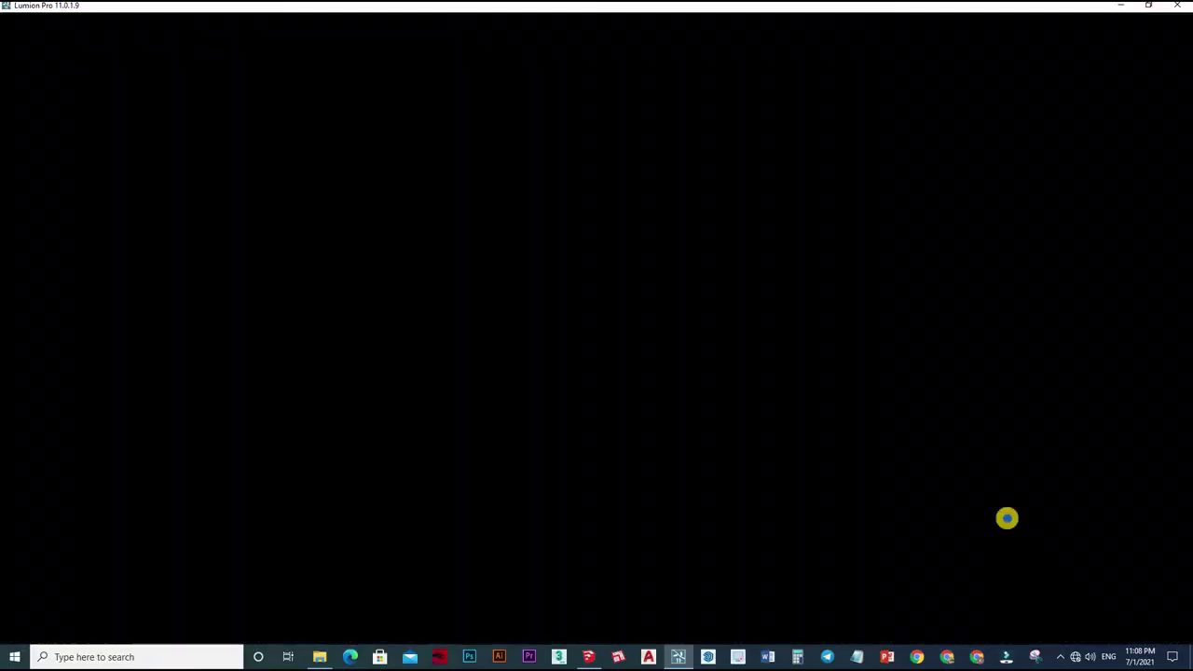
right_drag(1035, 524, 899, 450)
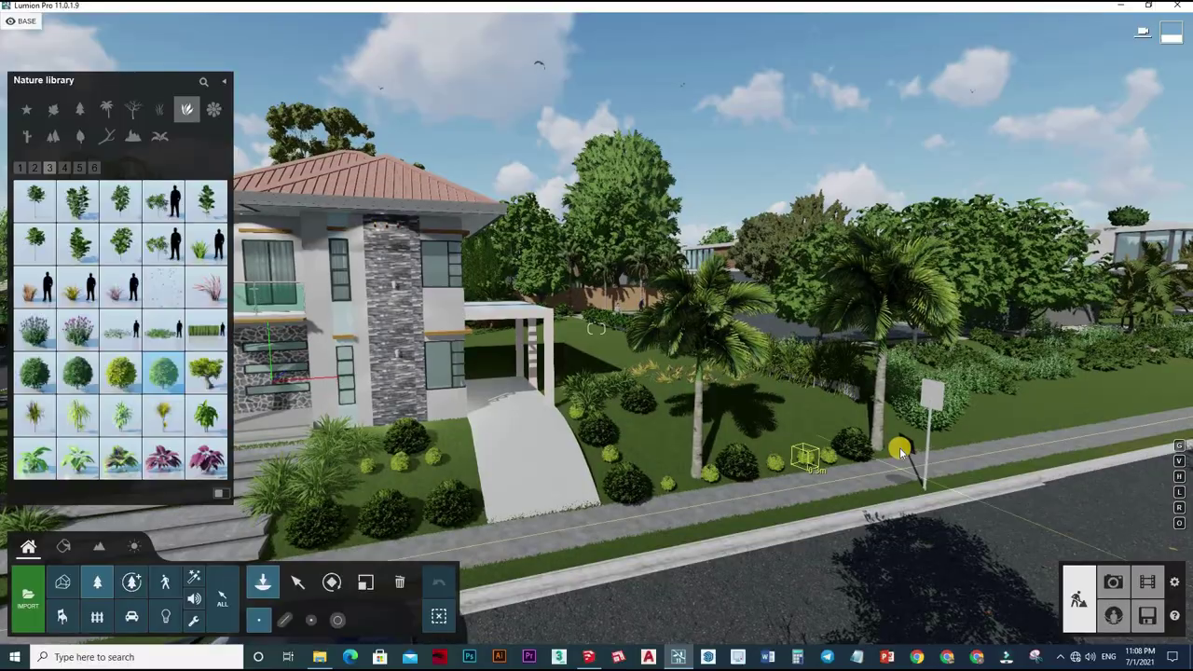
key(ctrl+z)
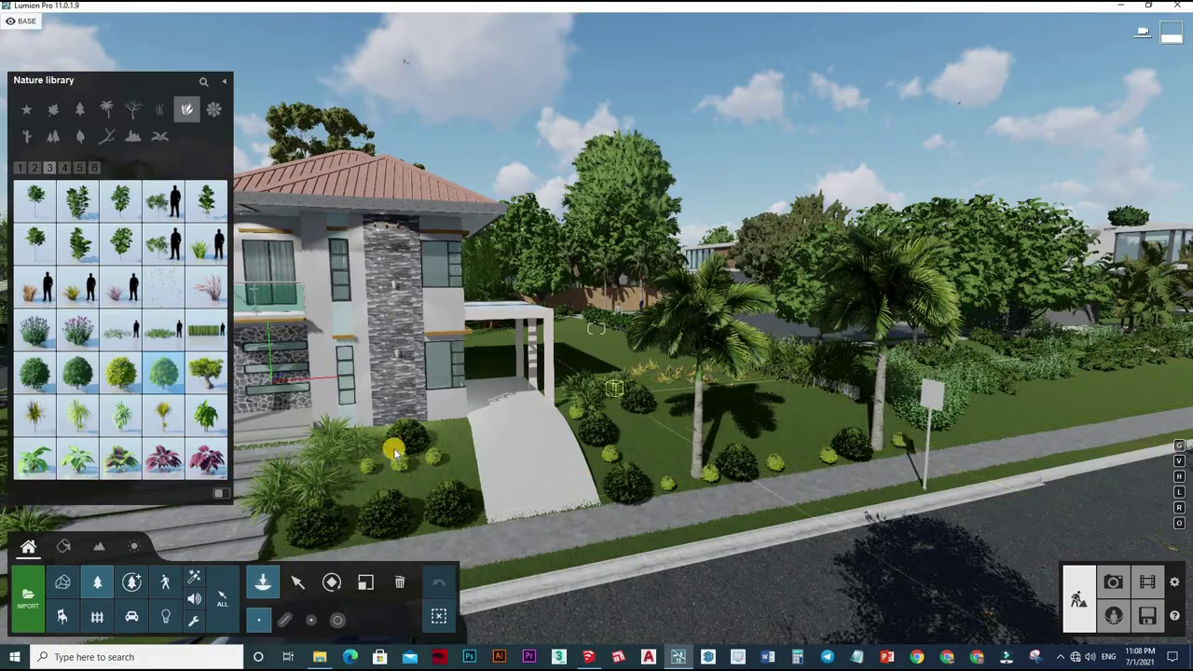
Select the weeping willow behind the house and copy it onto the rear lawn beyond the carport
key(w)
key(s)
click(296, 582)
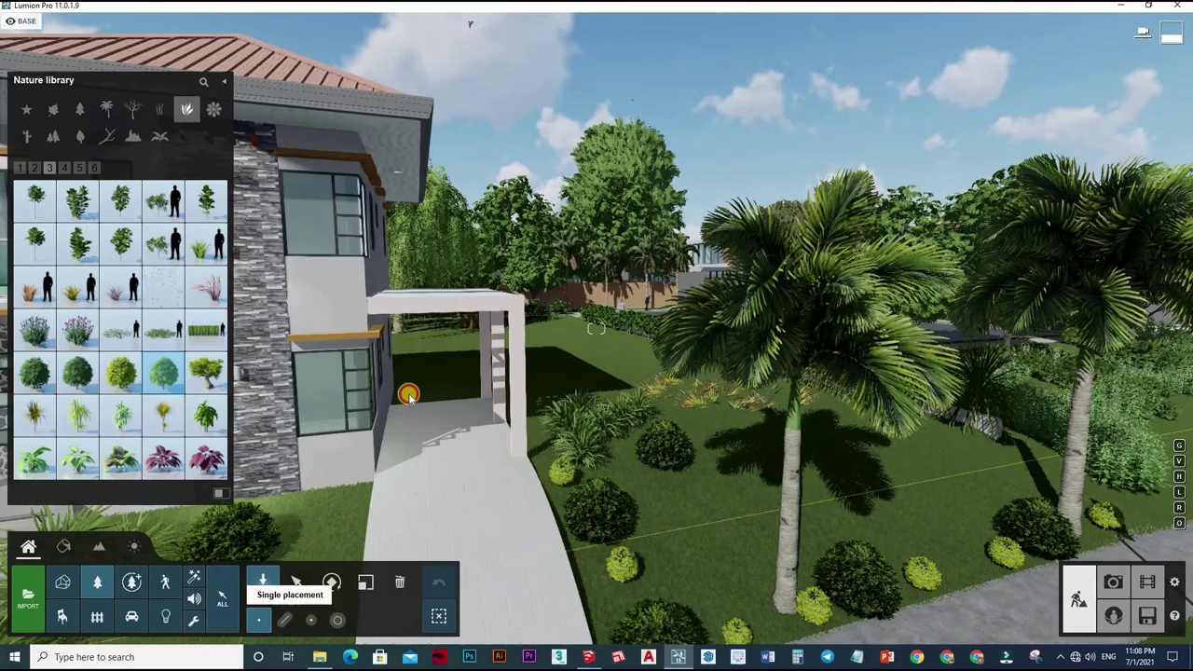
click(400, 334)
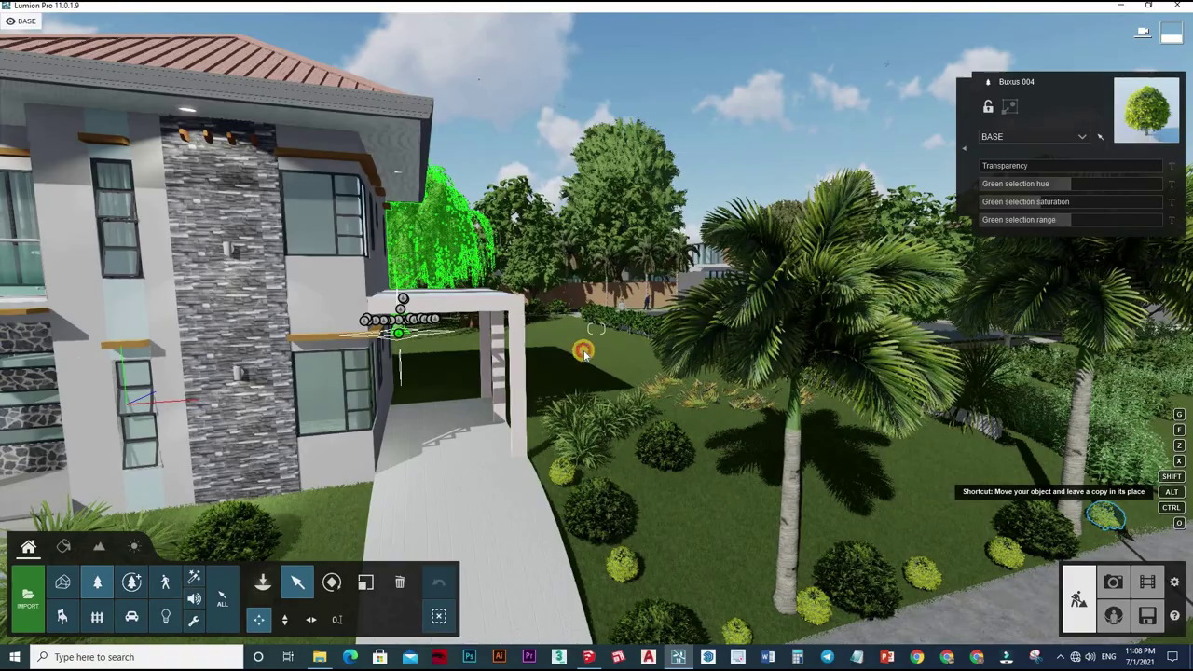
drag(583, 352, 587, 352)
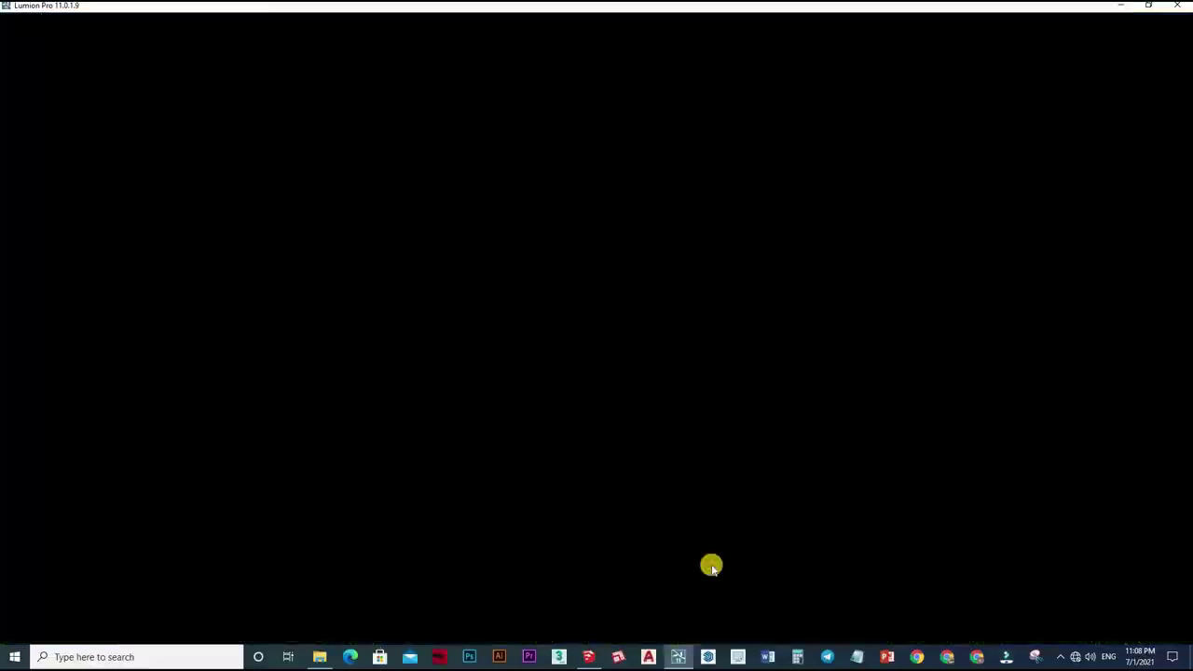
Switch to Photo mode and refresh the preview of photo 5 to check the added planting with the effects
click(1113, 582)
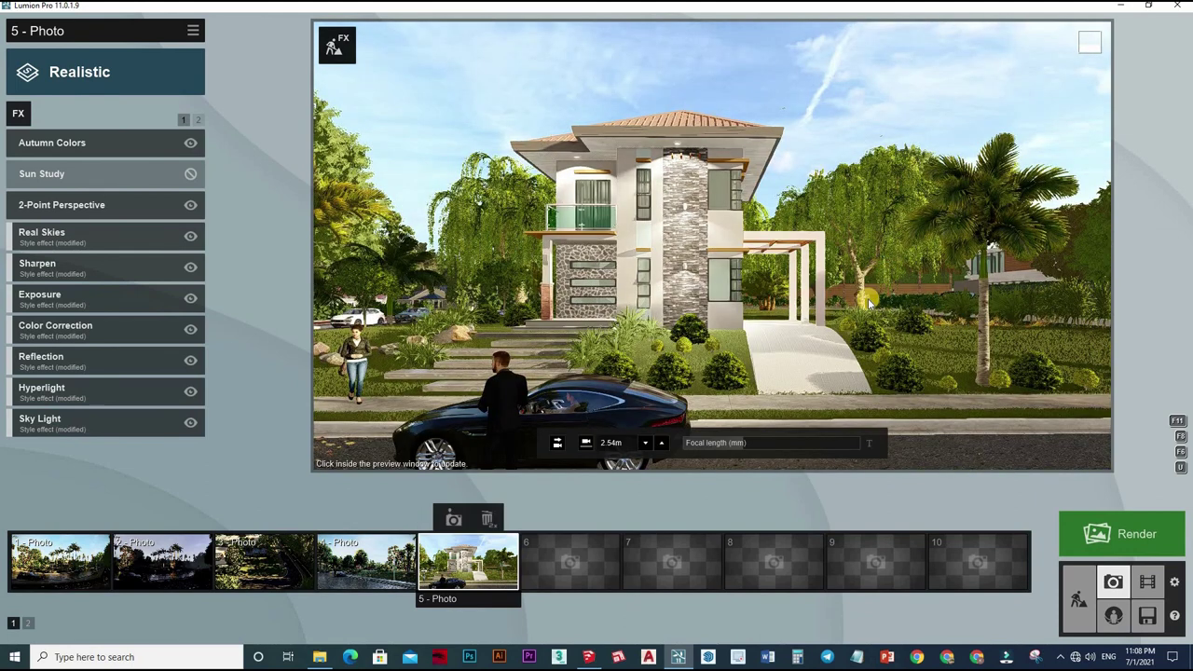
click(866, 300)
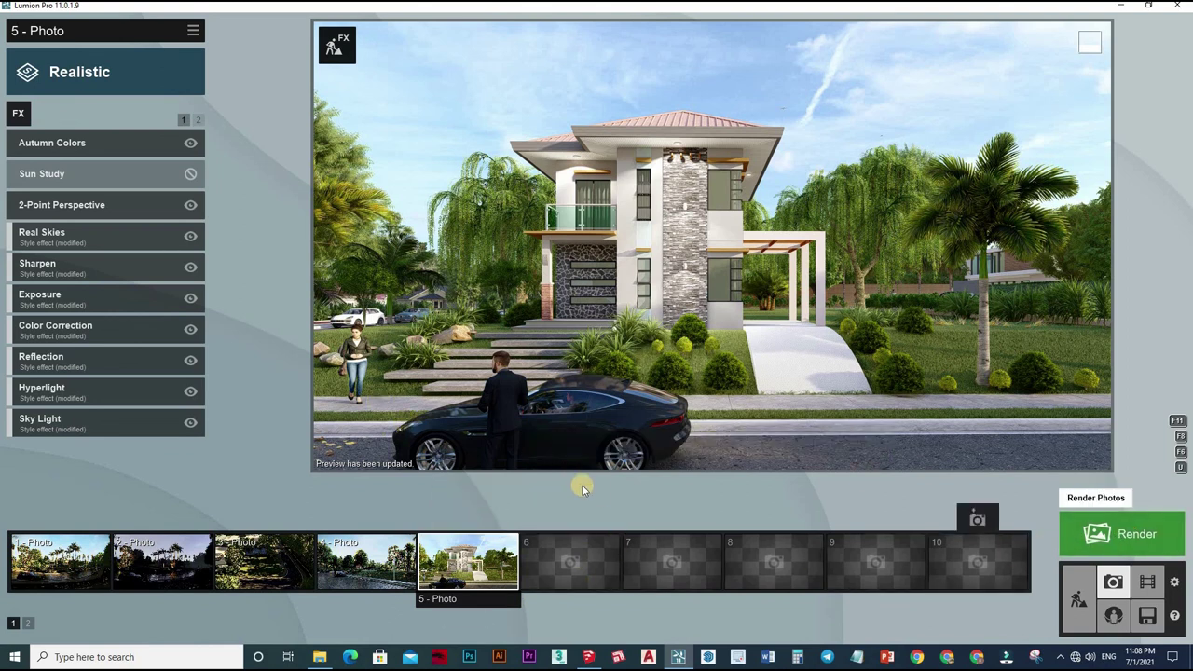
Open the render setup for the current shot of photo 5 and enable the S and L maps as additional outputs
click(1121, 534)
click(490, 411)
click(518, 413)
click(545, 413)
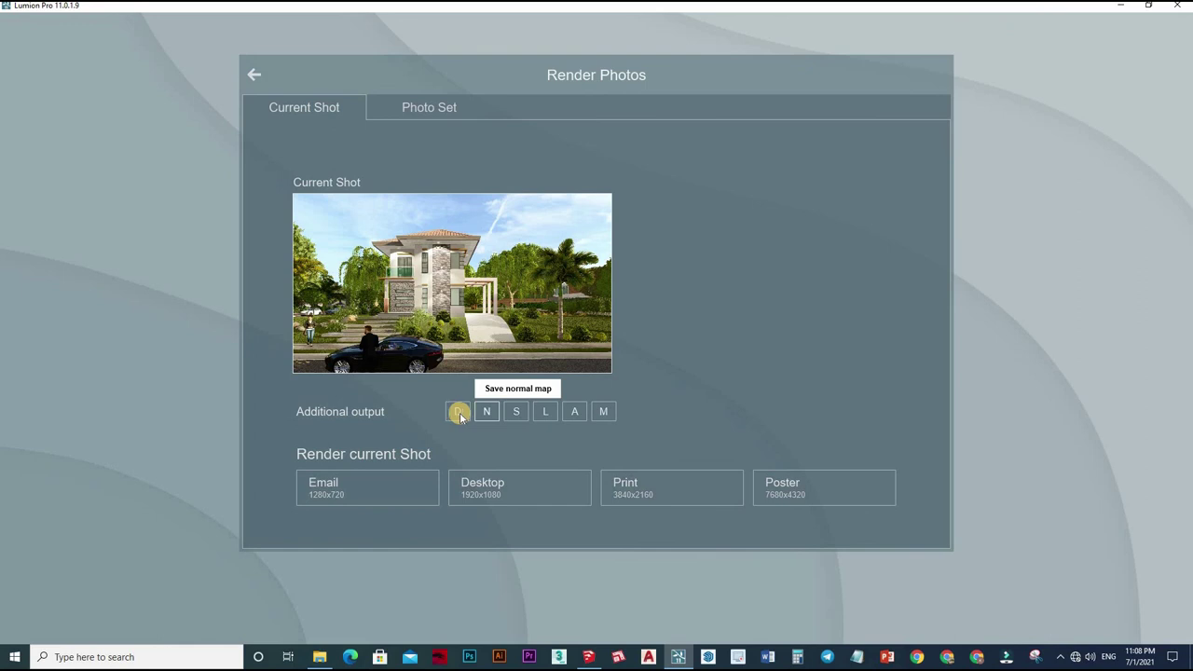
click(551, 413)
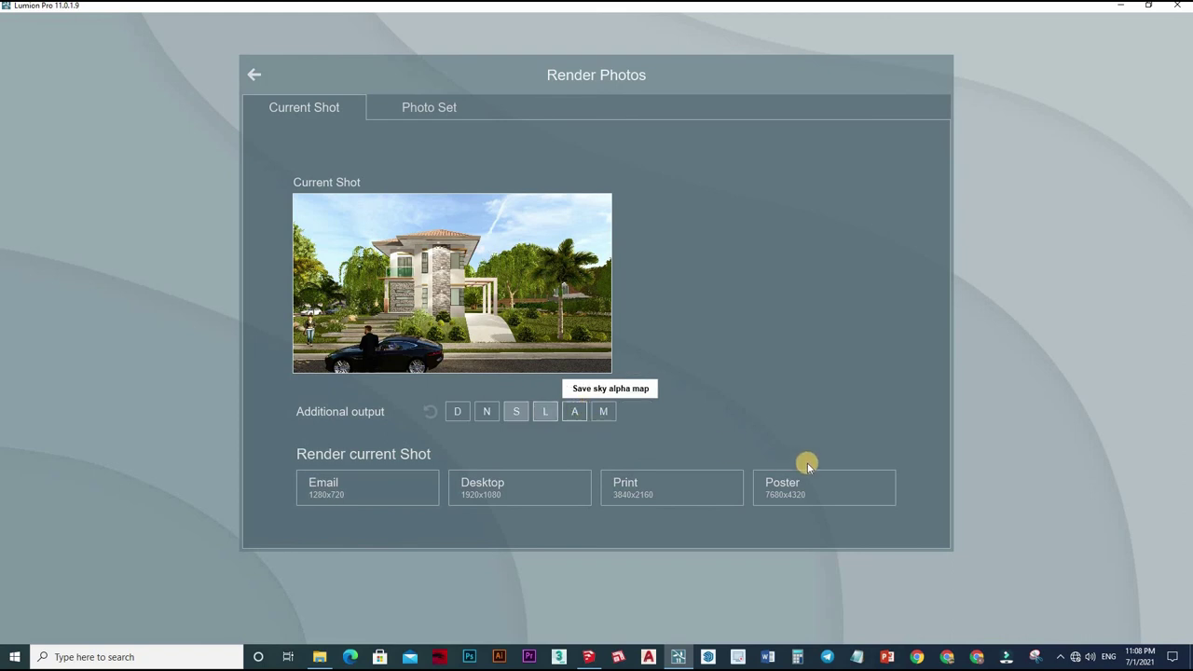
Choose the Poster 7680x4320 render size and create a folder named 1 inside SketchUp Model for the output
click(806, 494)
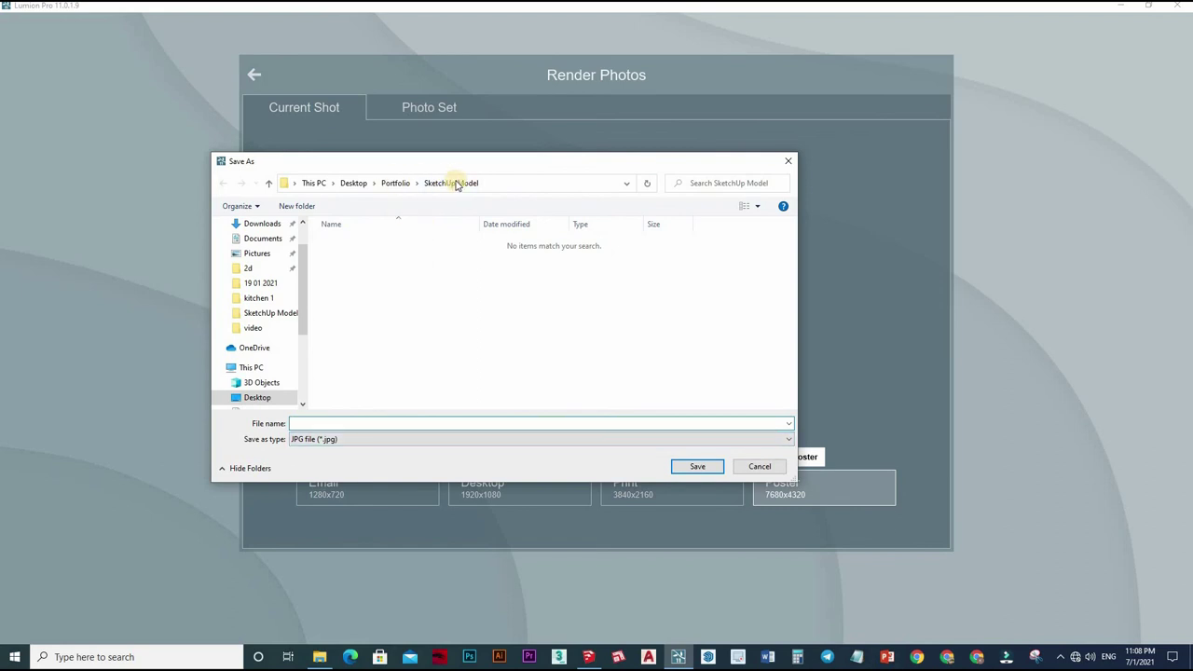
right_click(416, 324)
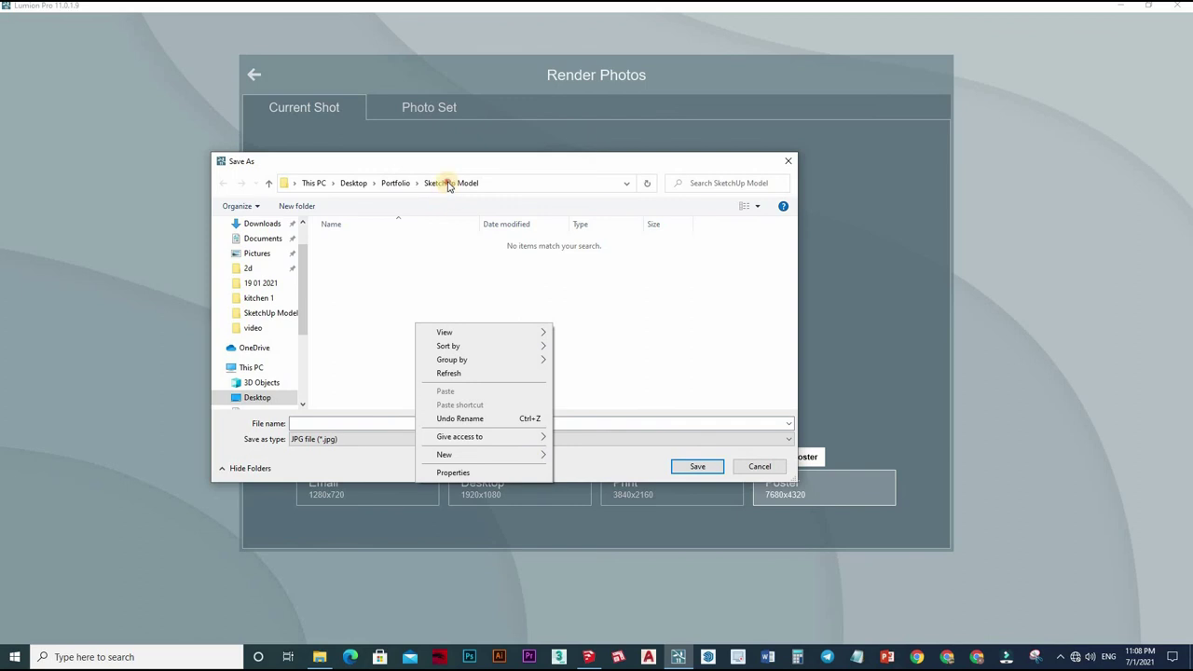
click(419, 275)
right_click(440, 310)
mouse_move(510, 439)
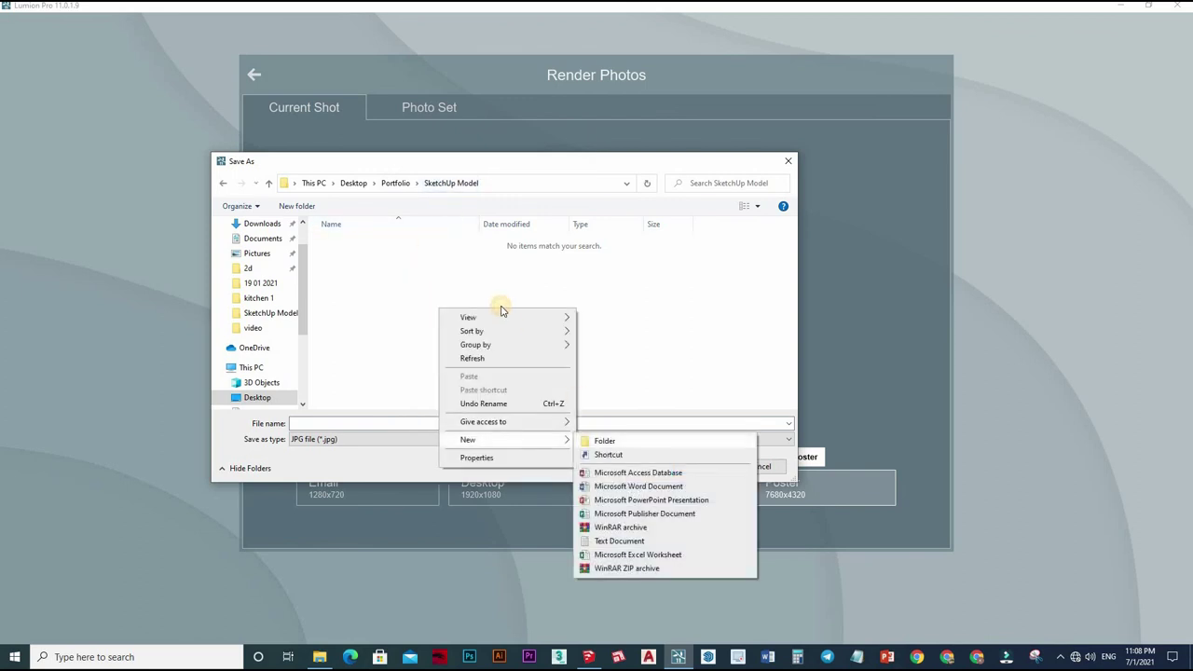
key(f)
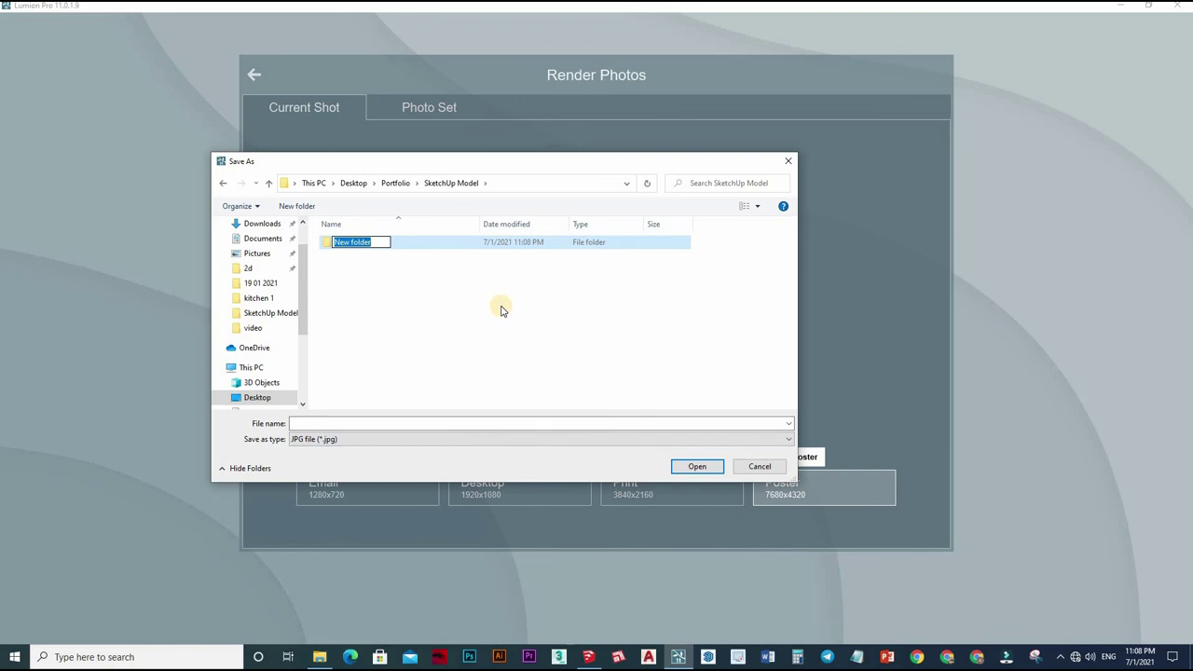
text(1)
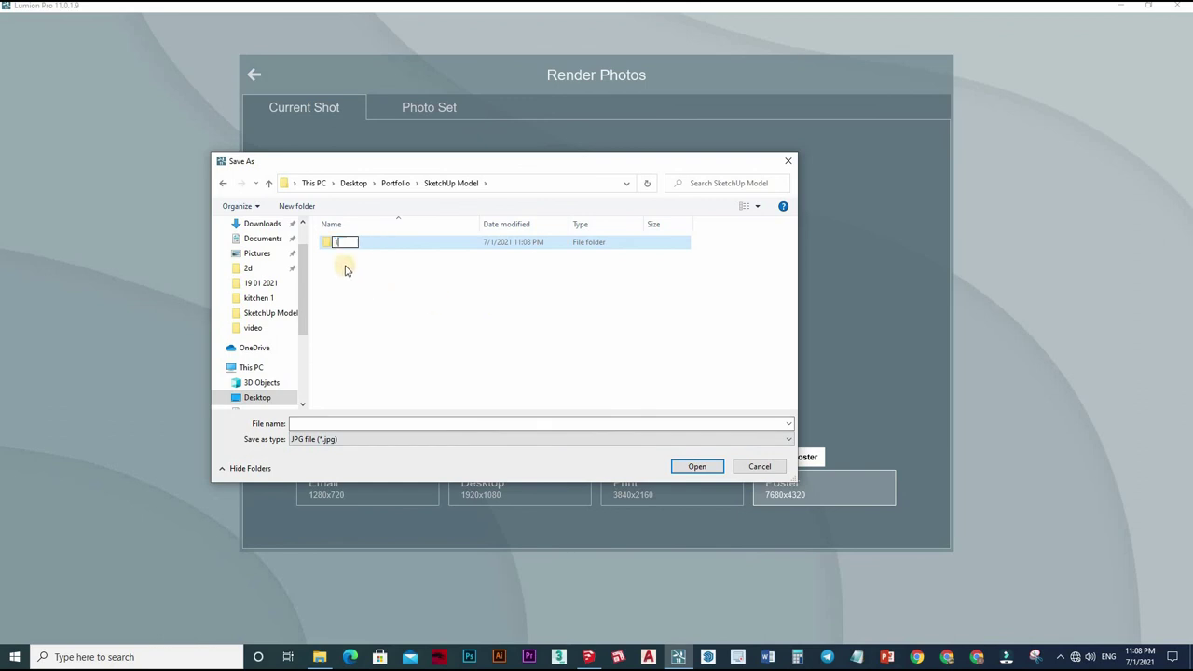
Open folder 1, name the output JPG file 1 and start the Poster-size render
click(345, 422)
text(1)
key(Return)
text(1)
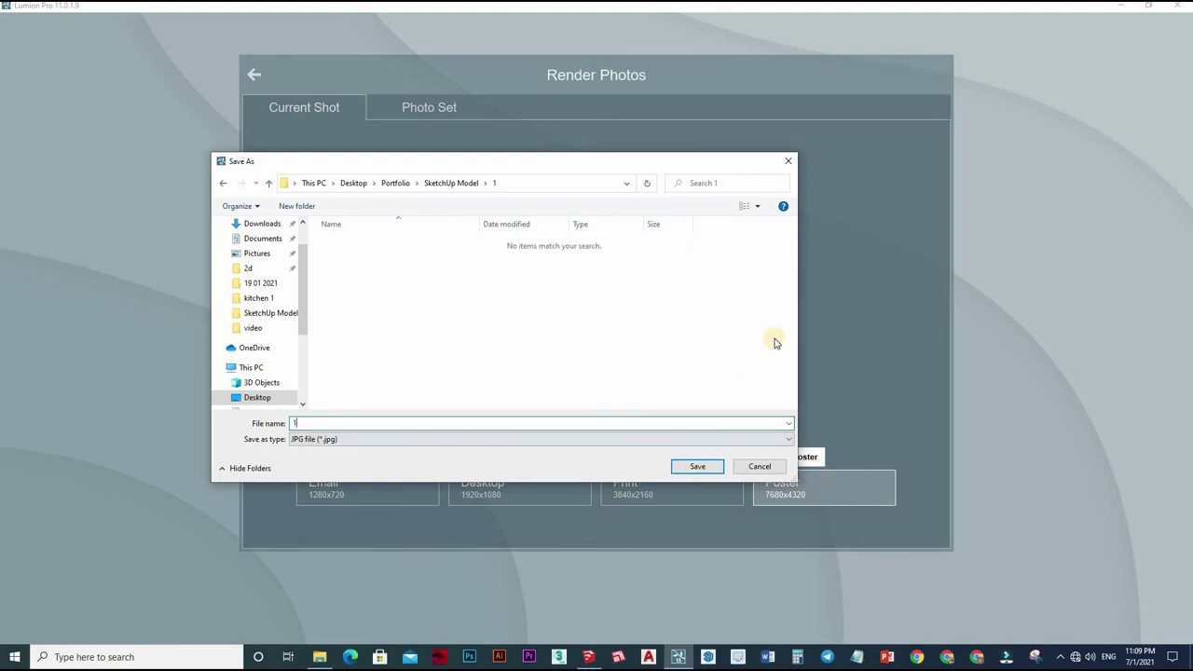
key(Return)
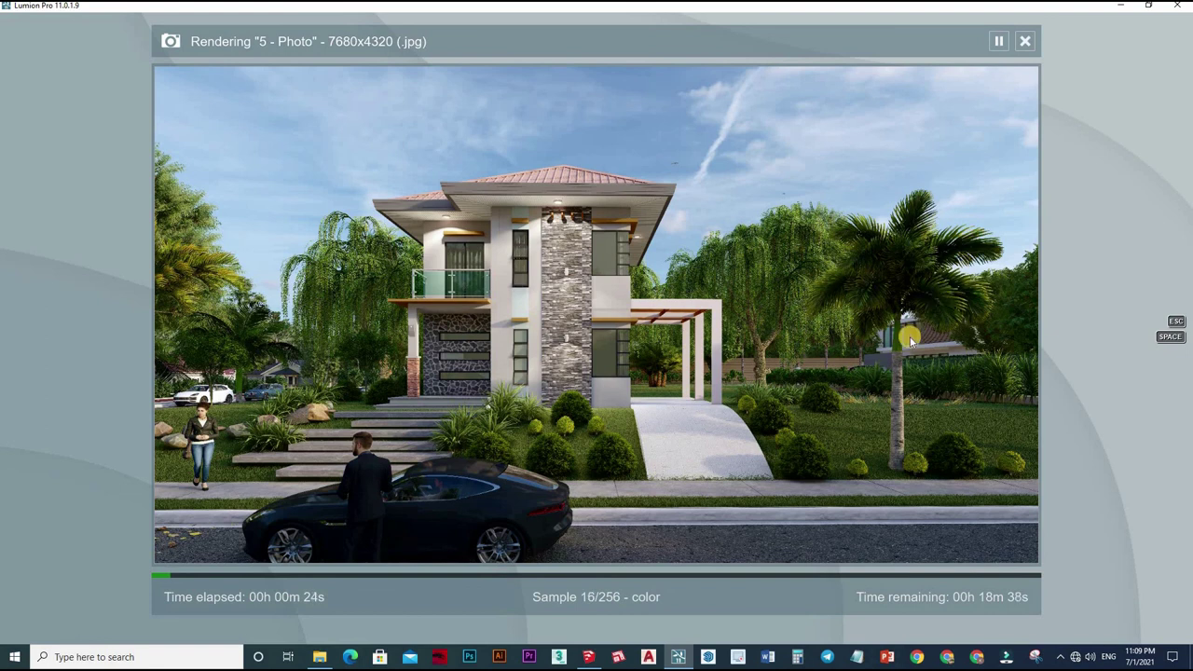
Pause the running 7680x4320 render, cancel it and return to photo 5
key(space)
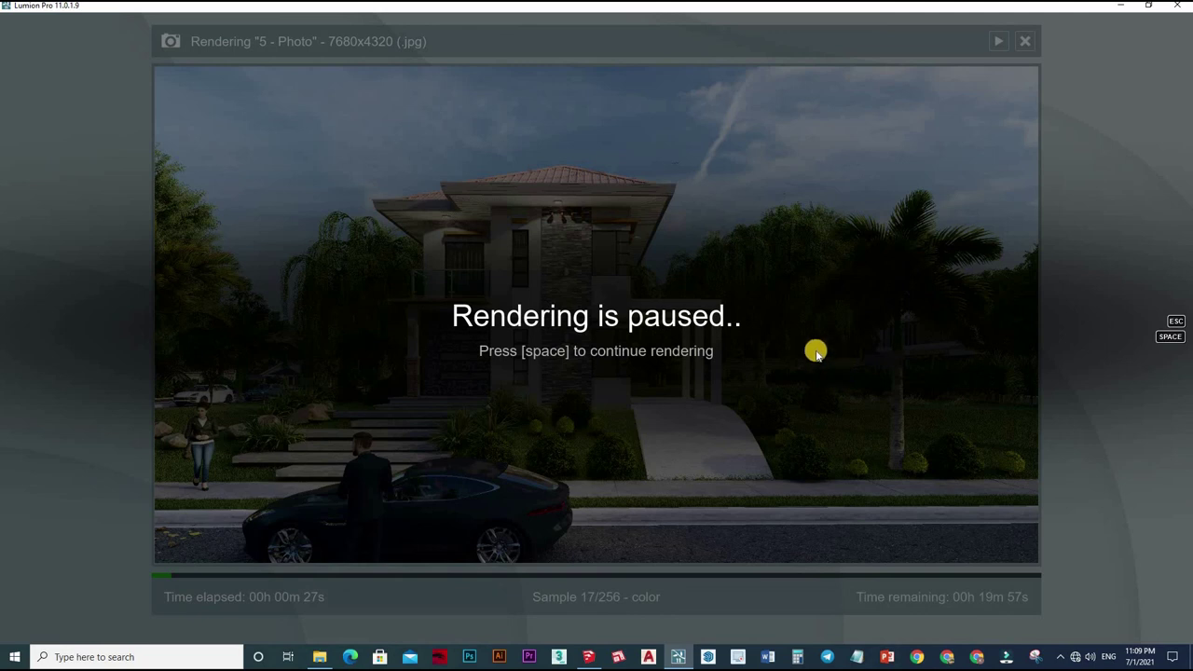
key(Escape)
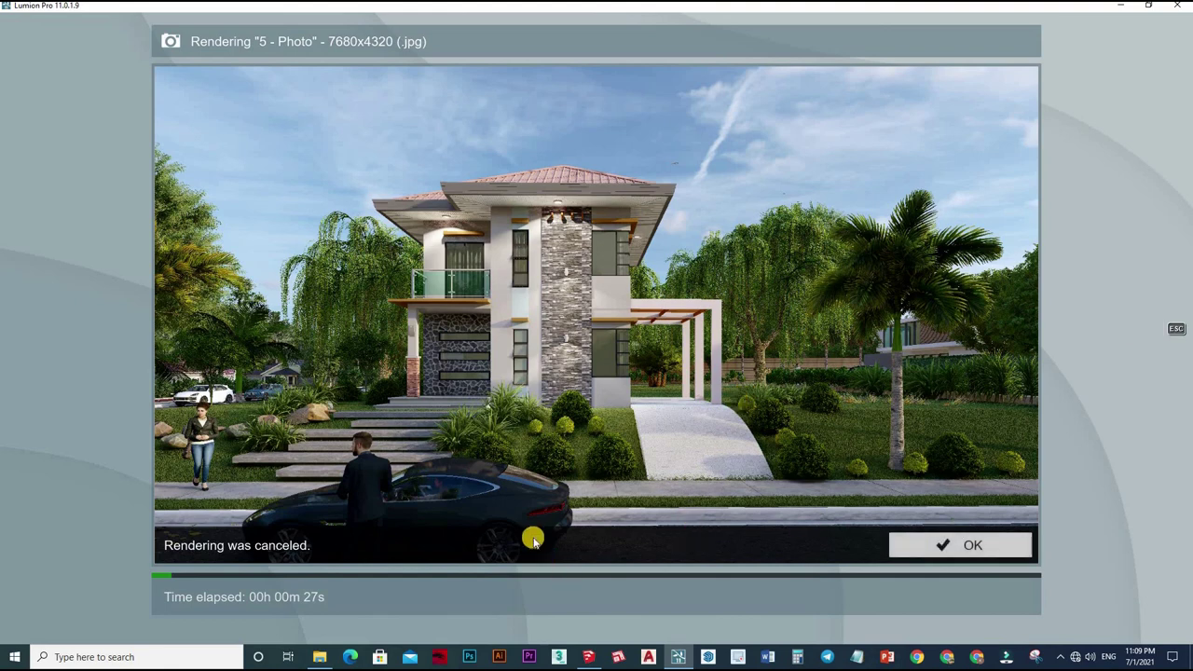
key(Escape)
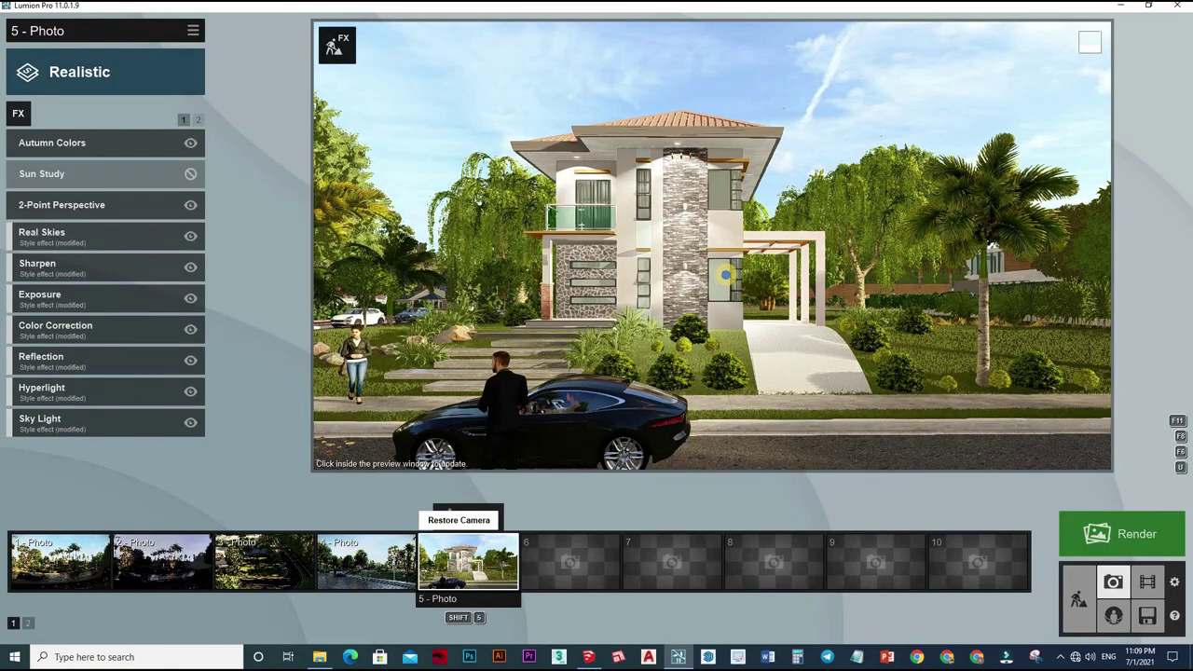
Reframe photo 5 wider by setting the focal length to about 19.3 mm, and keep the 2-Point Perspective effect enabled
right_drag(726, 275, 726, 275)
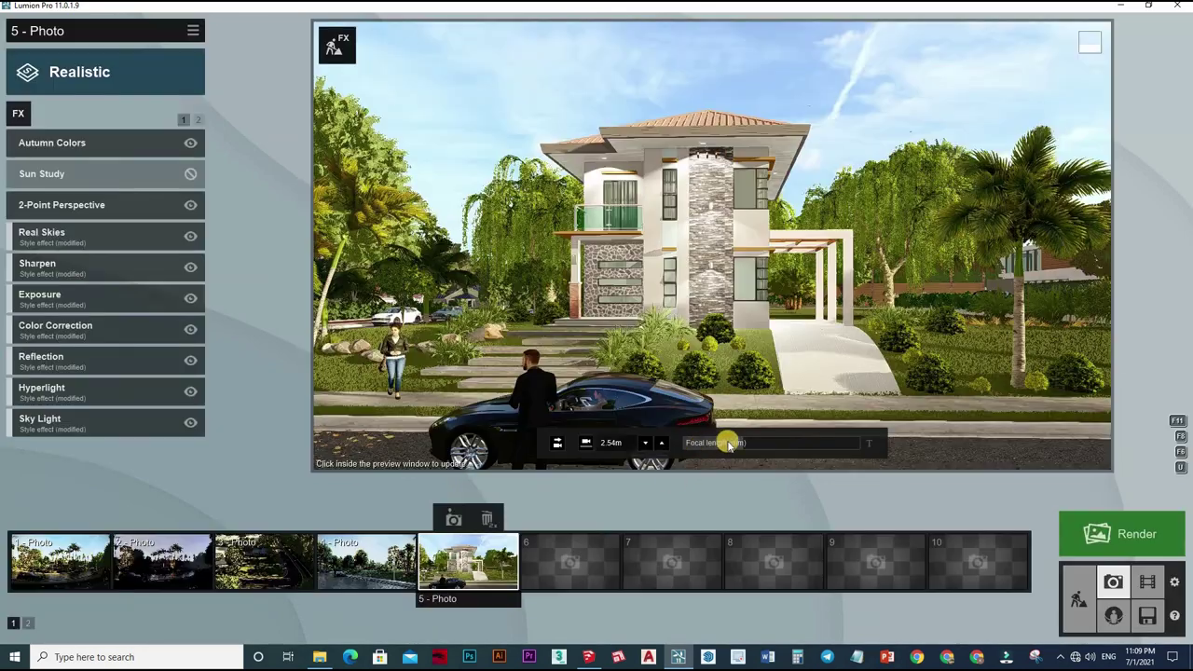
click(734, 445)
drag(734, 444, 733, 444)
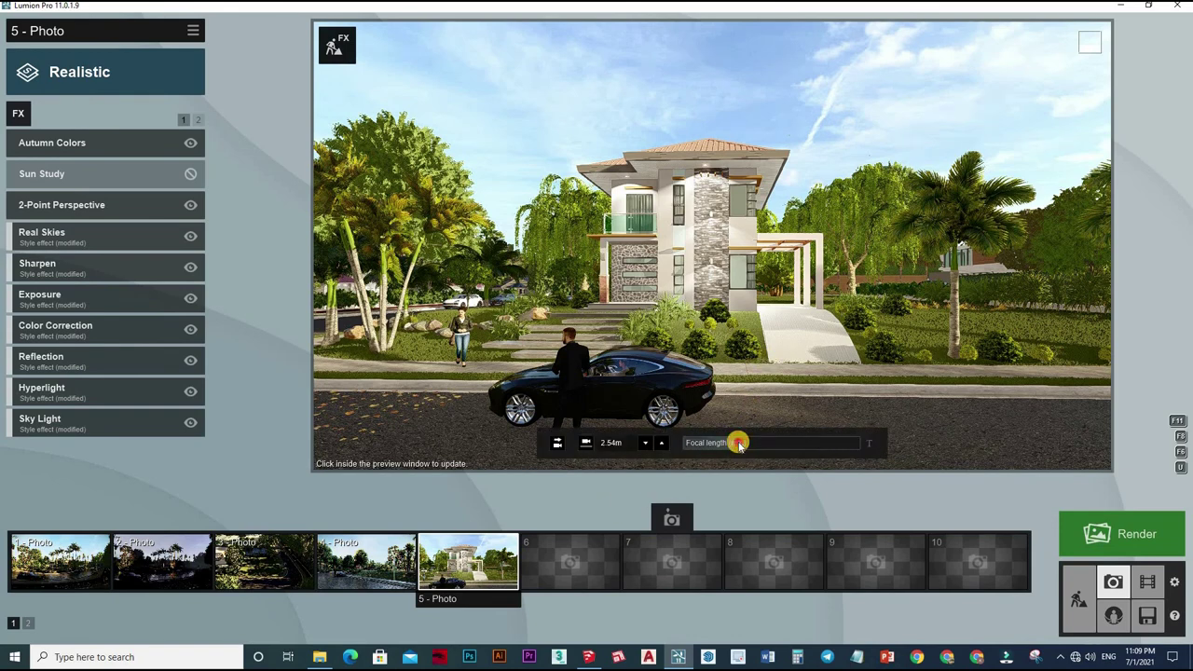
click(738, 445)
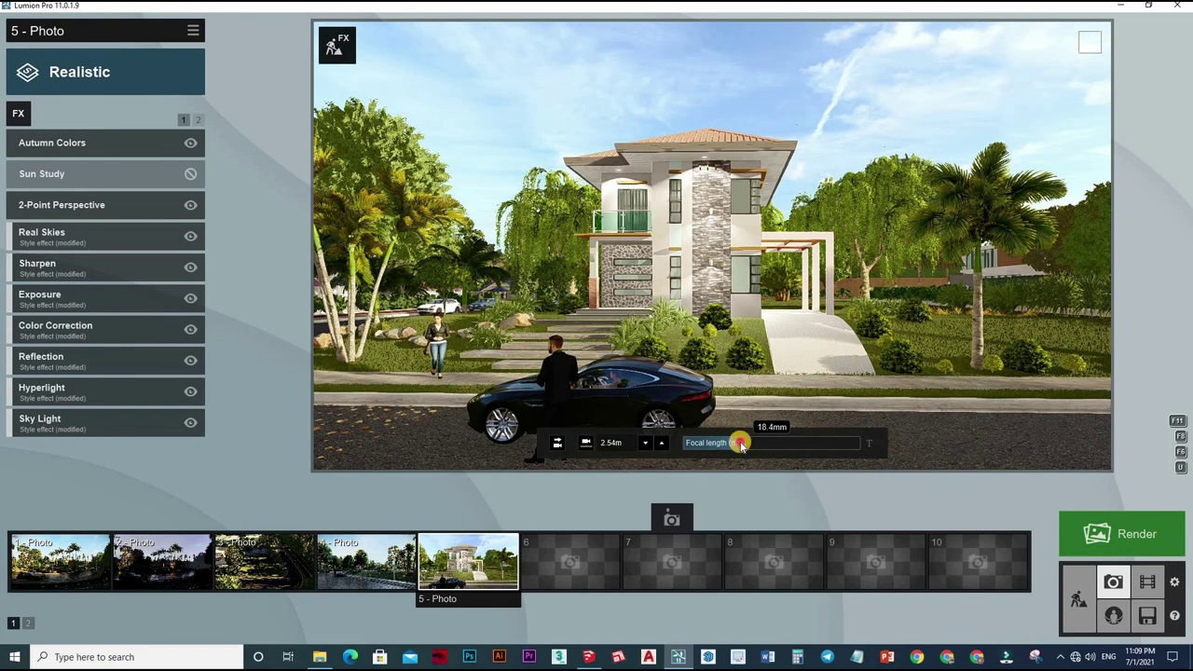
drag(740, 443, 717, 444)
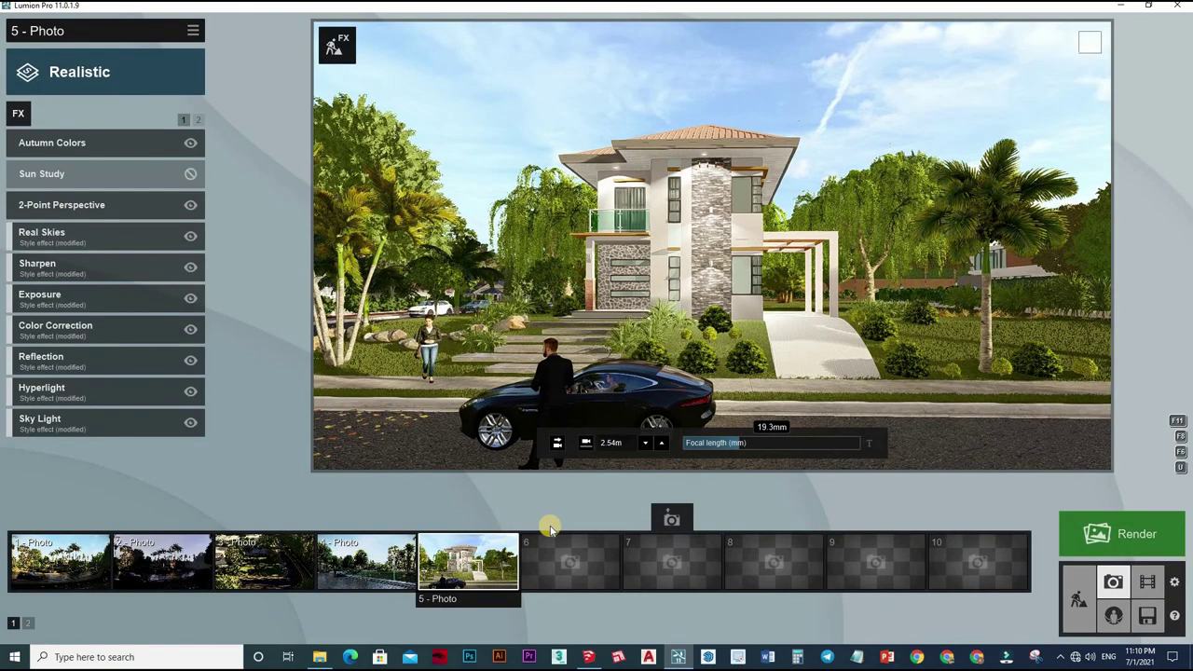
click(582, 518)
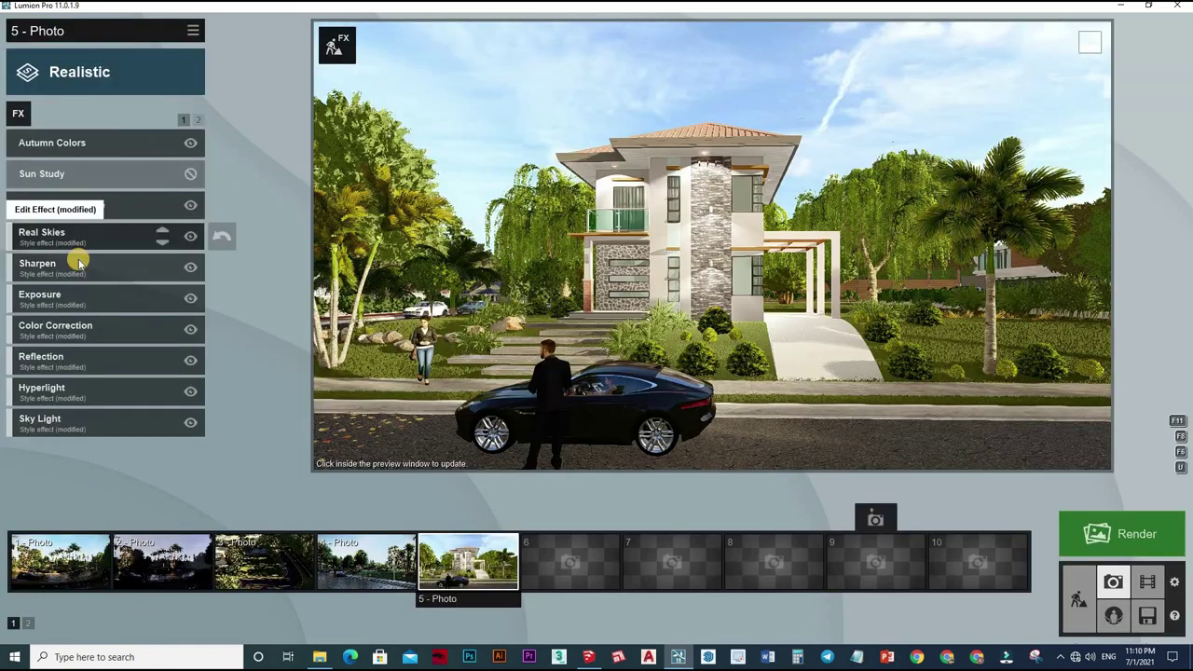
click(124, 196)
click(190, 169)
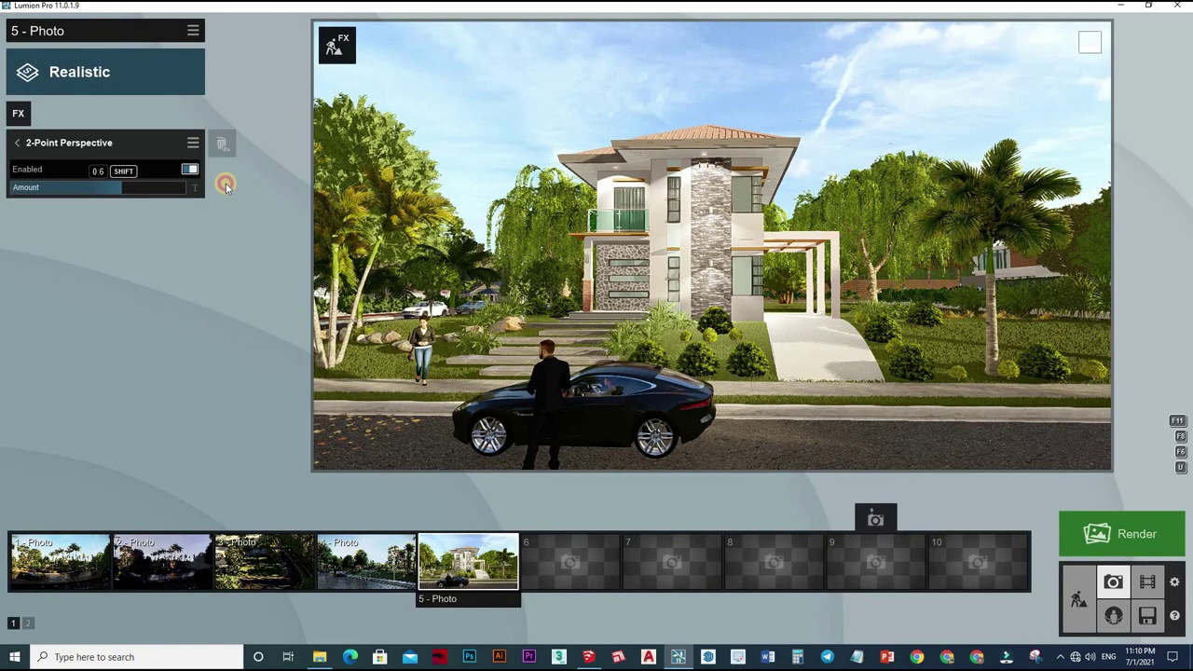
Render the current shot at Desktop 1920x1080, save it as 1 in folder 1, and close the finished render
click(1098, 535)
click(1122, 534)
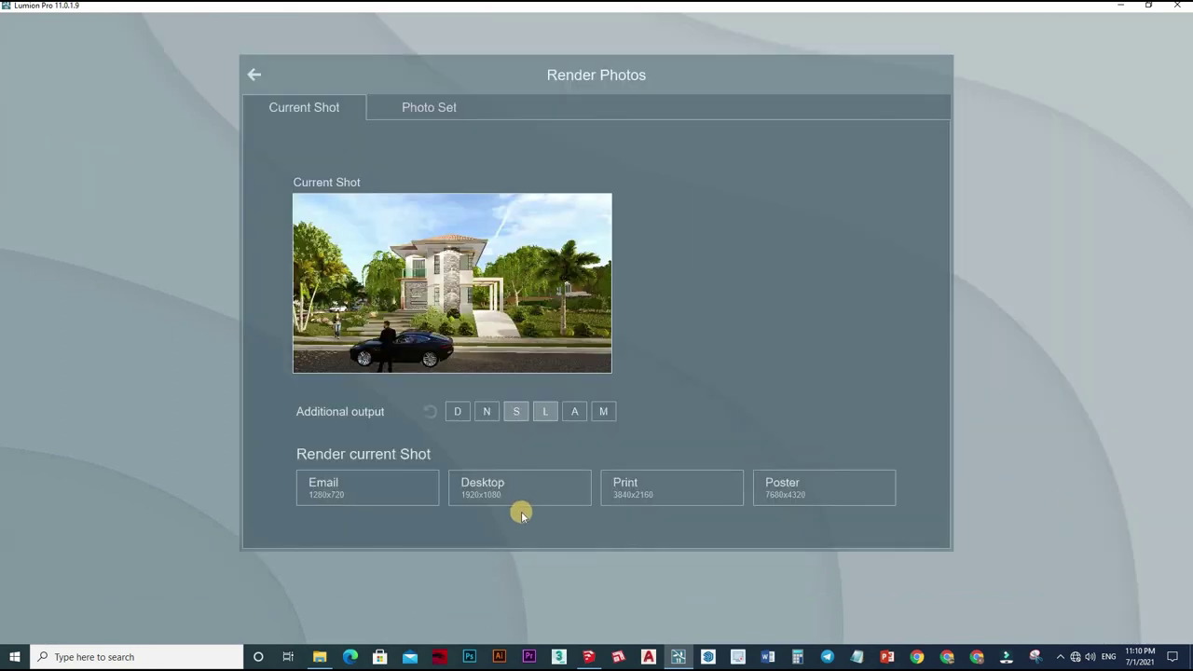
click(513, 486)
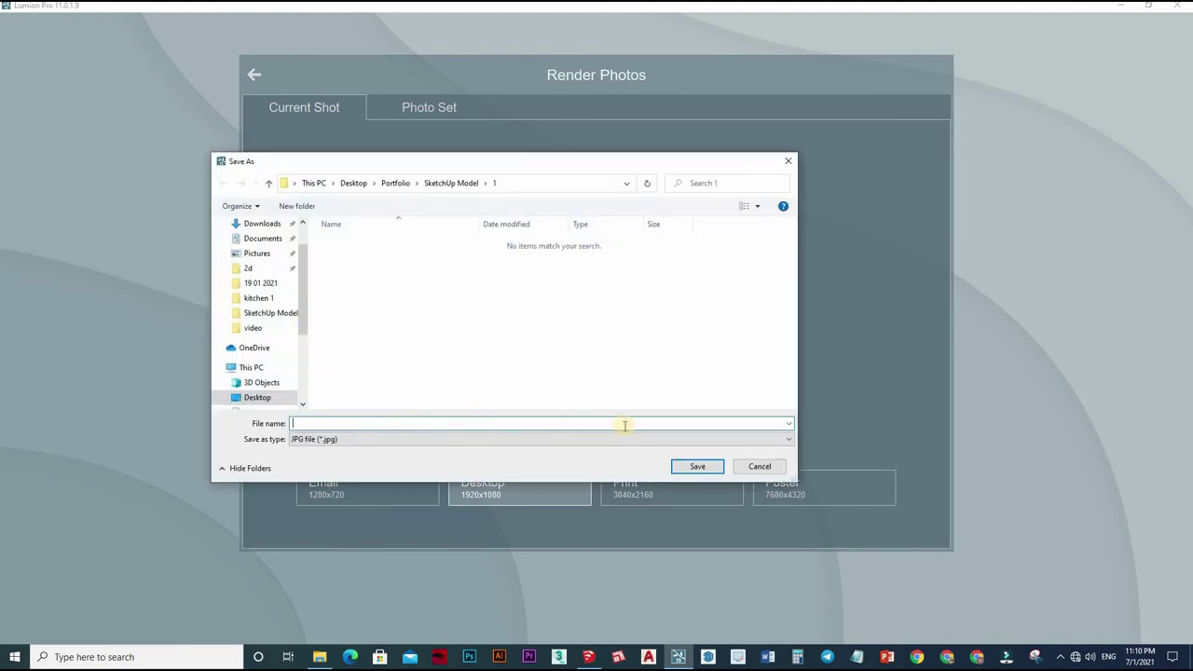
text(1)
key(Return)
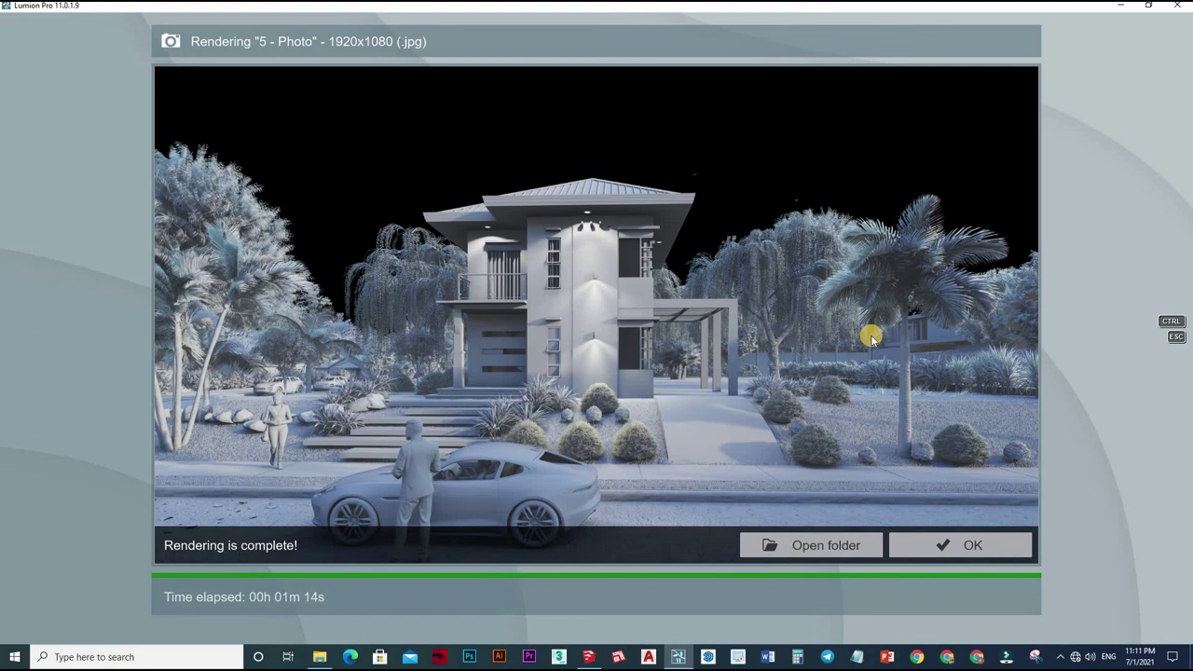
click(972, 547)
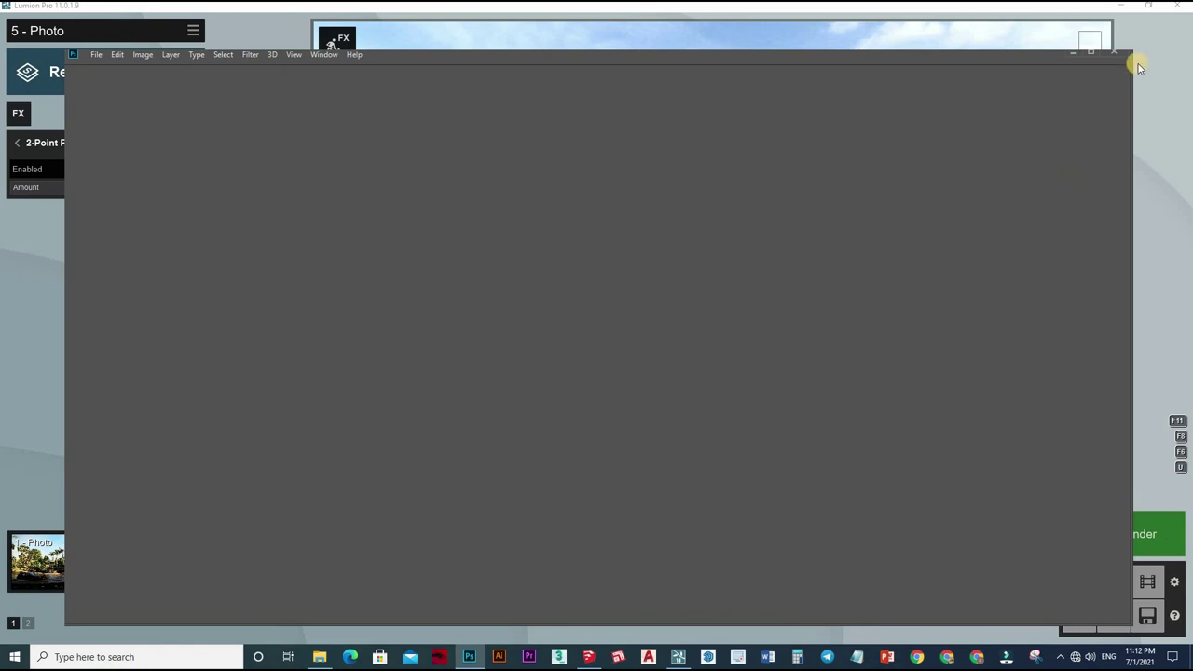
Minimize Lumion and SketchUp, switch to Photoshop and browse for files to open in Desktop > Portfolio > SketchUp Model > 1
click(1123, 8)
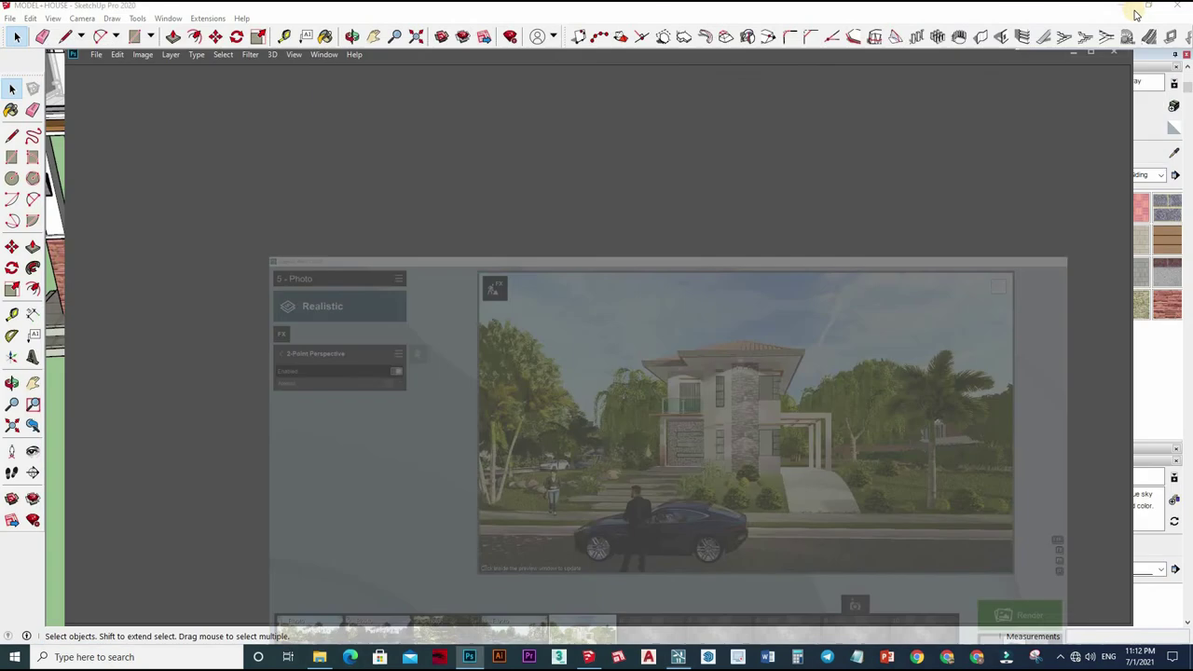
click(1122, 11)
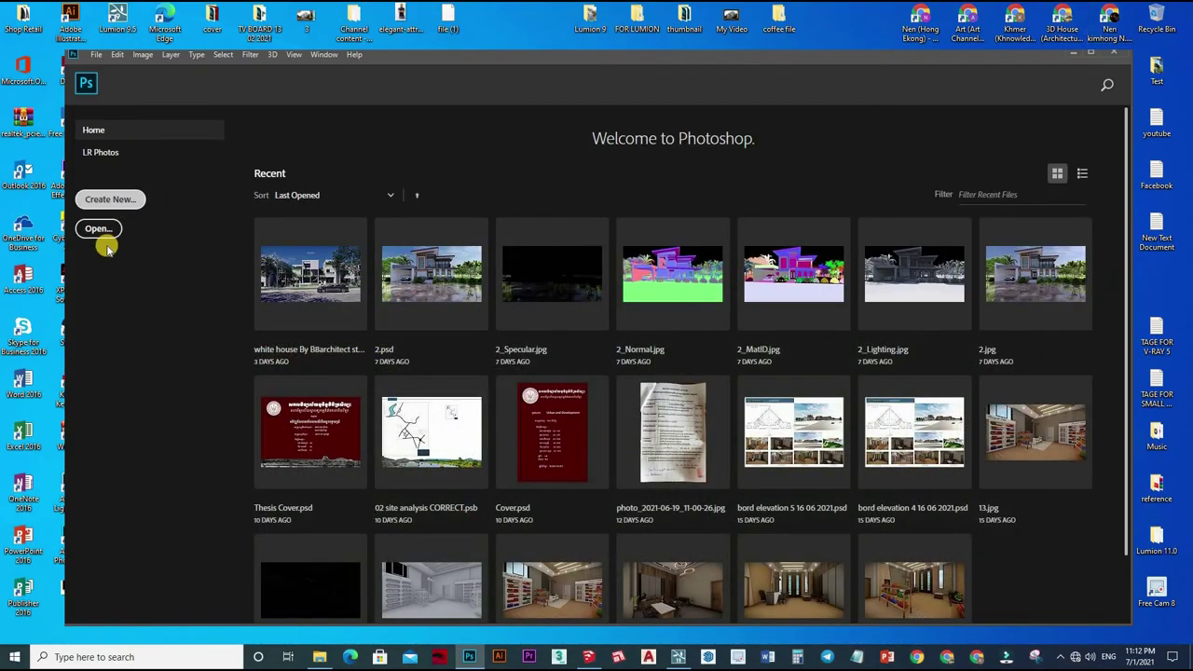
click(103, 229)
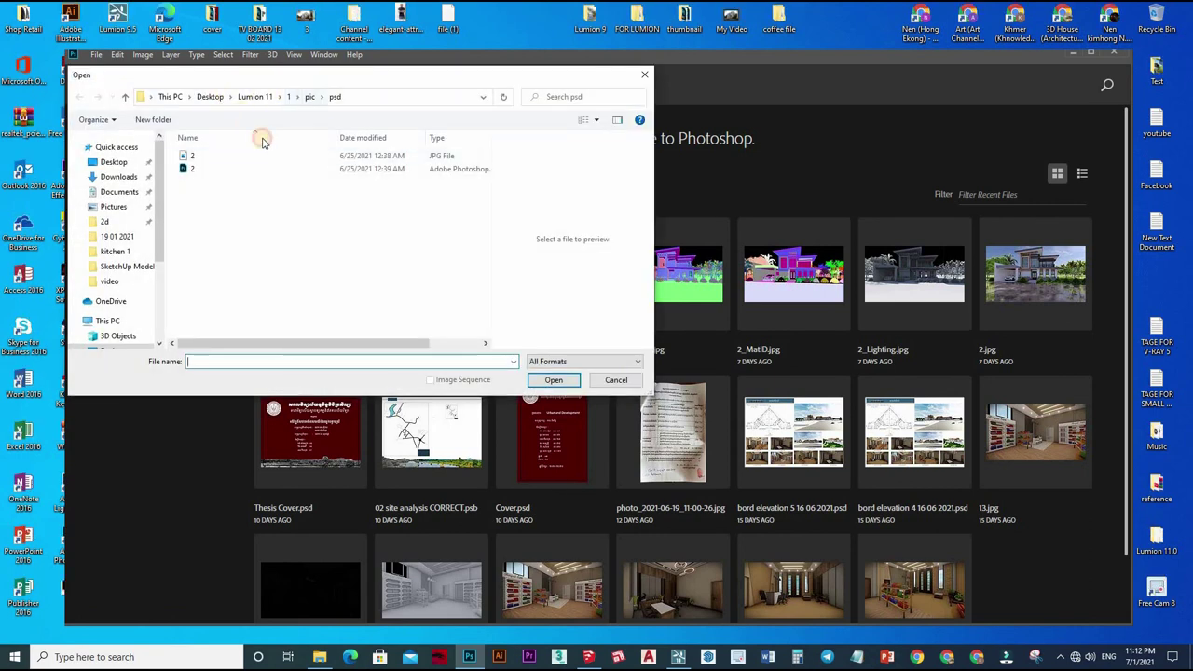
click(209, 96)
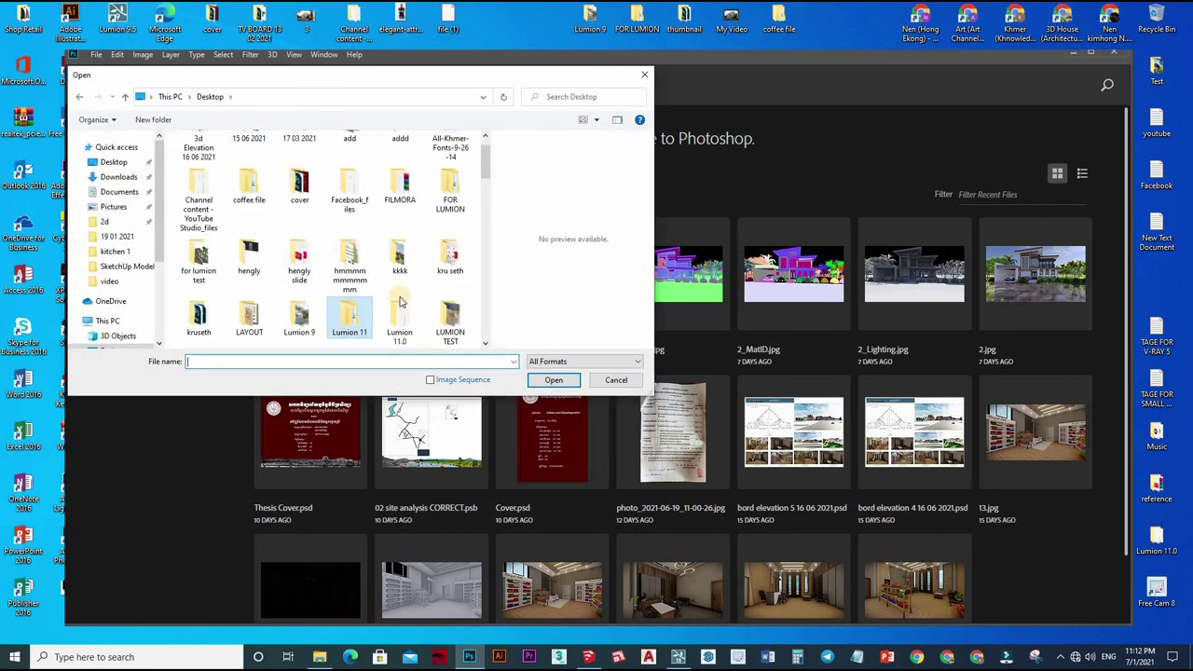
scroll(354, 312, down, 2)
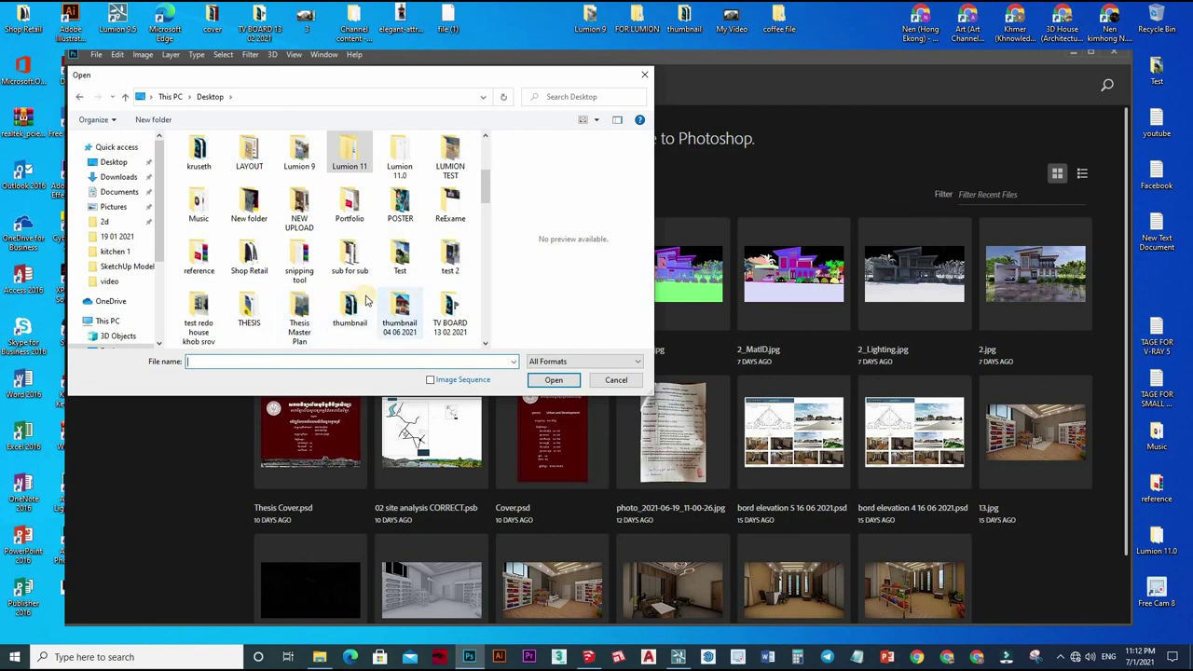
scroll(350, 270, down, 2)
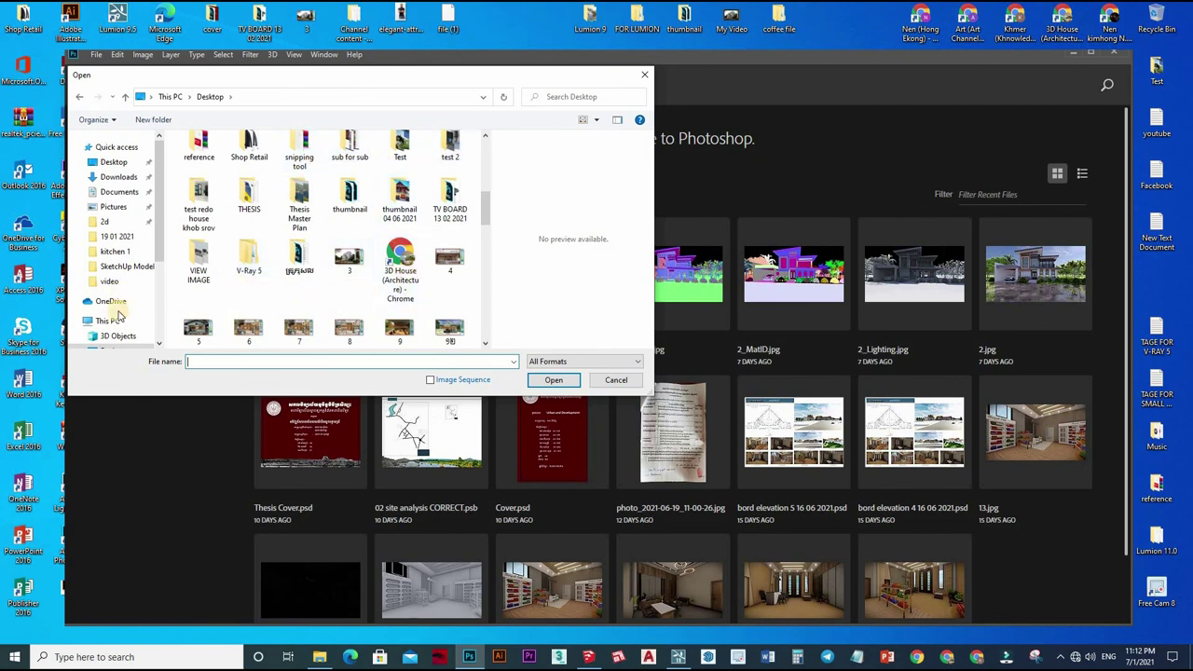
scroll(130, 312, down, 1)
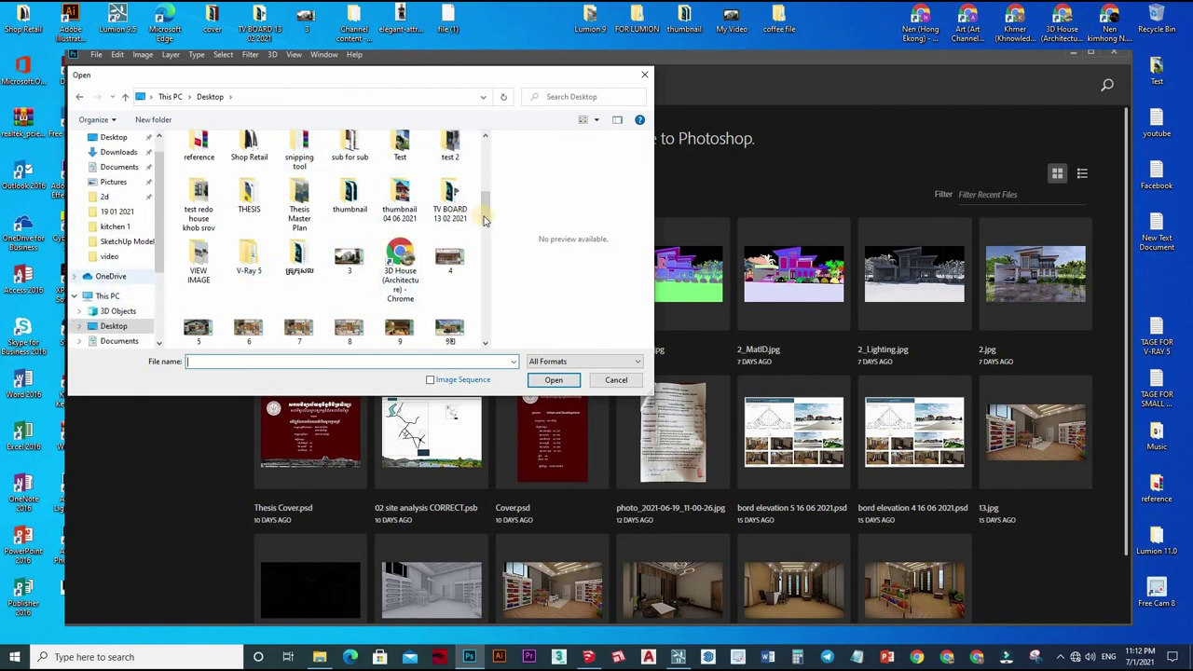
scroll(491, 195, up, 2)
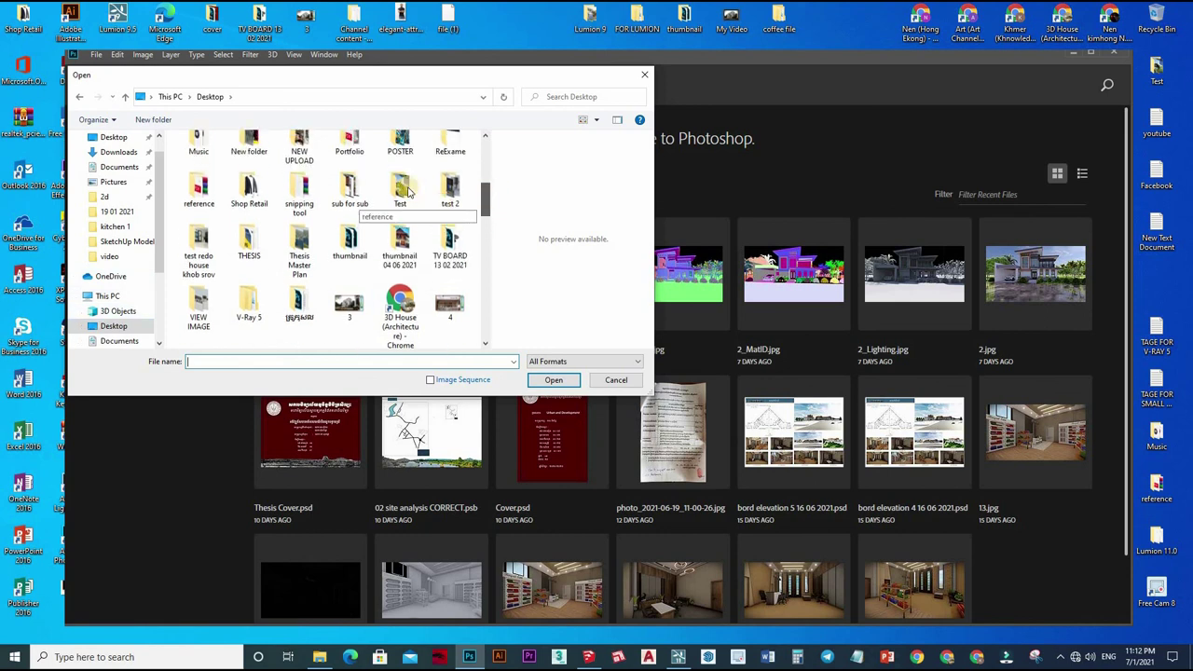
double_click(349, 186)
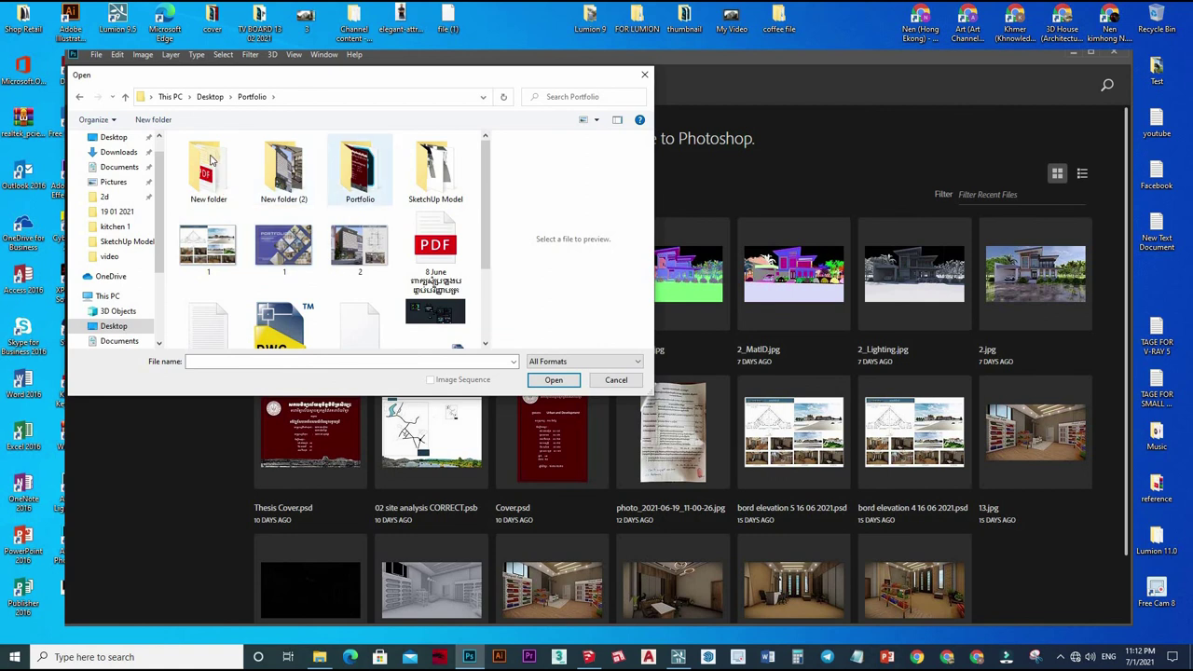
double_click(433, 169)
click(538, 373)
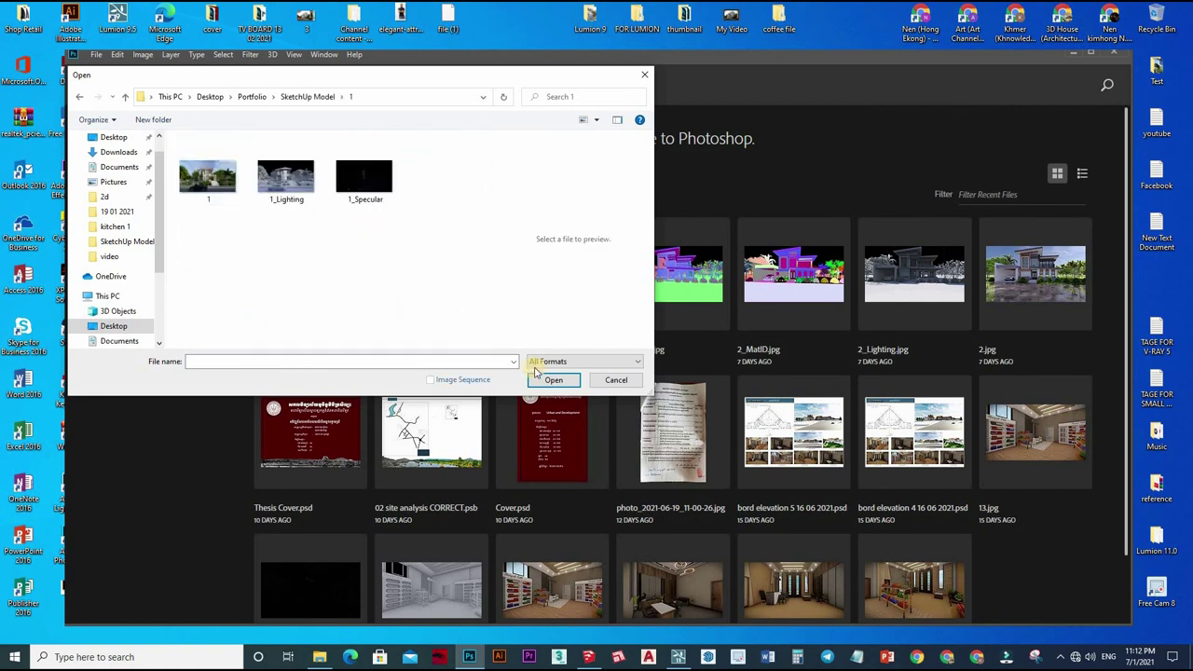
Open the images 1, 1_Lighting and 1_Specular together, maximize Photoshop and bring 1.jpg to the front
key(ctrl+a)
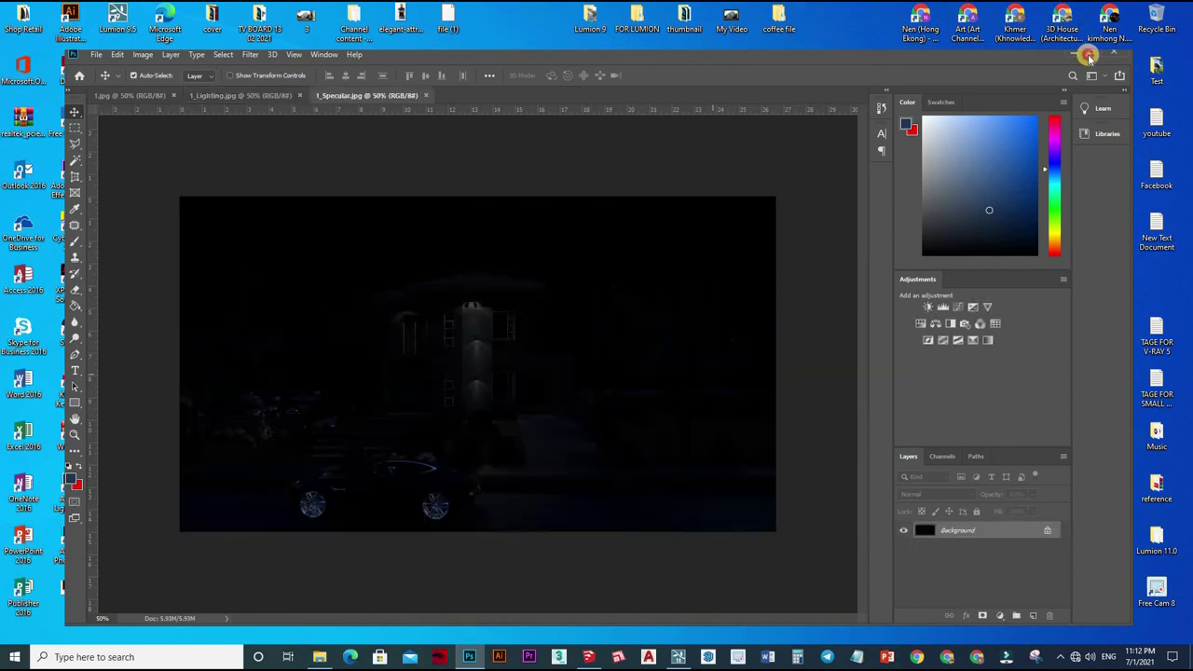
click(1089, 56)
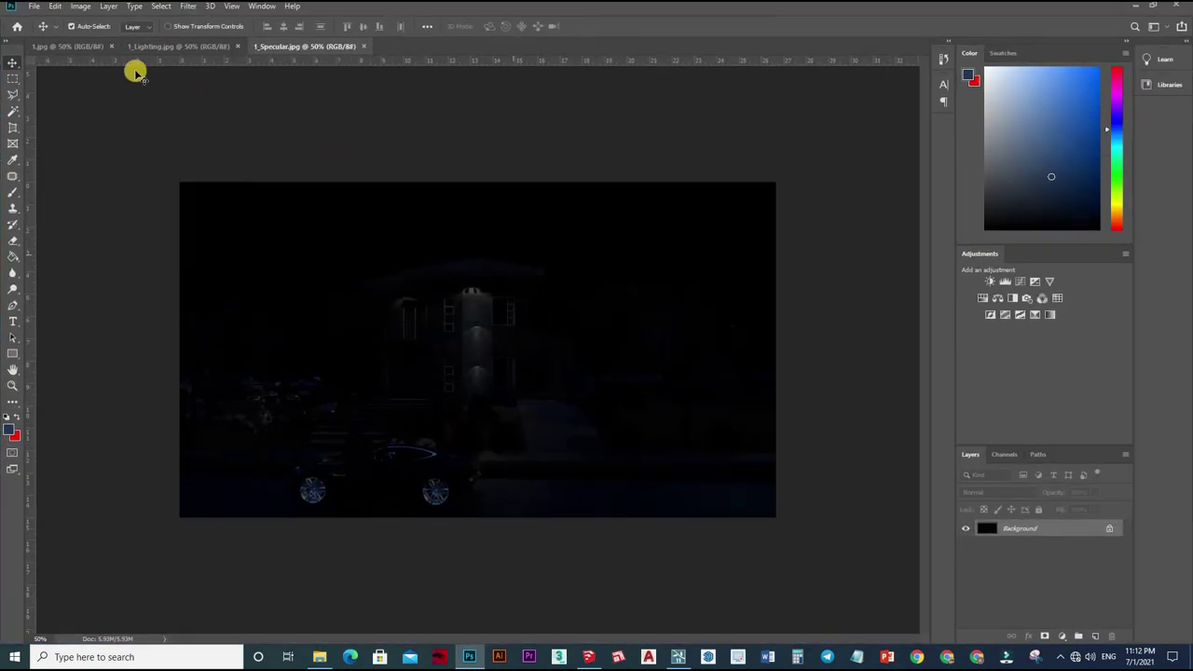
click(93, 46)
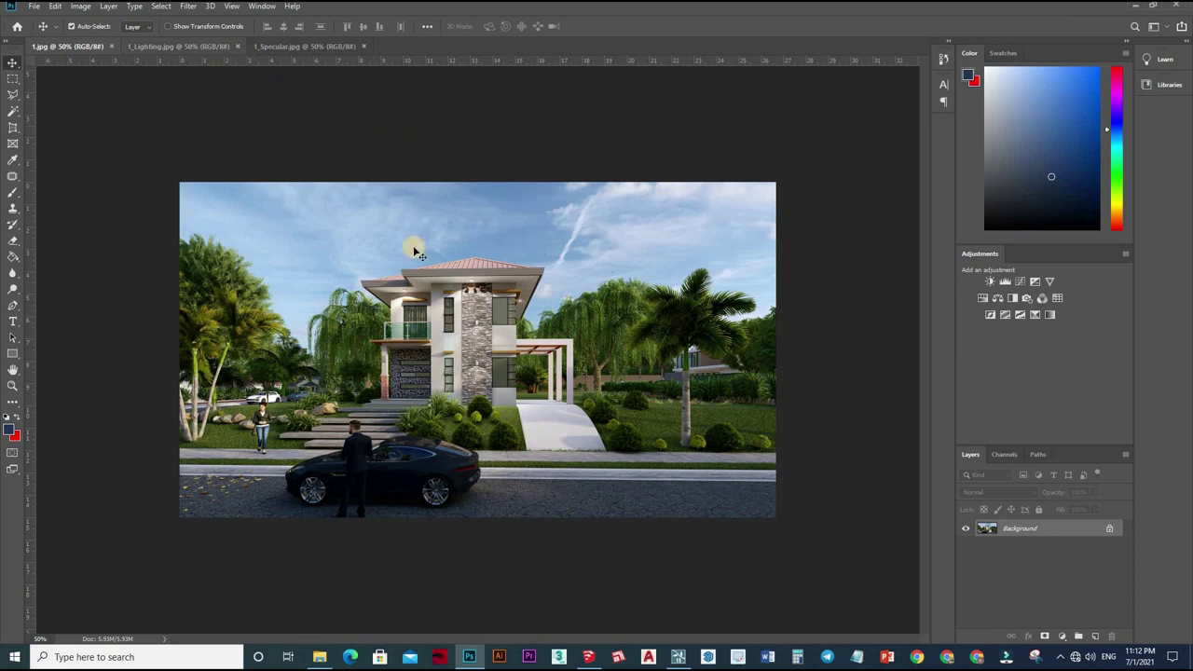
Copy the specular map into 1.jpg above a duplicate of the original render layer, and hide the original Layer 0
key(ctrl+Tab)
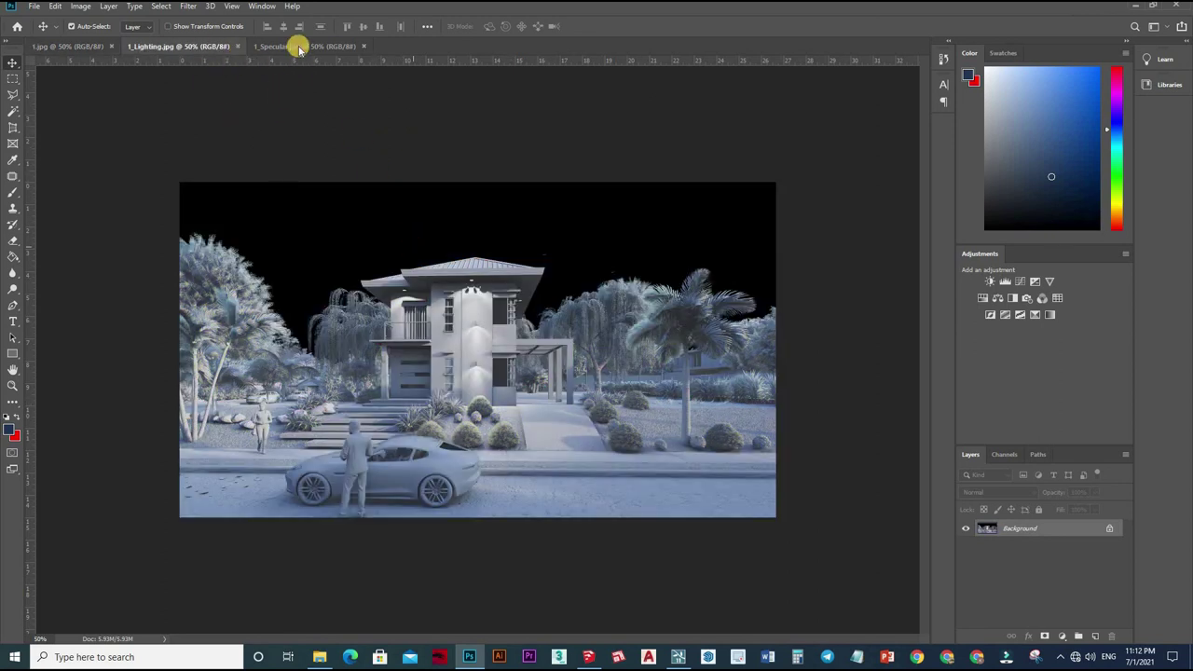
key(ctrl+Tab)
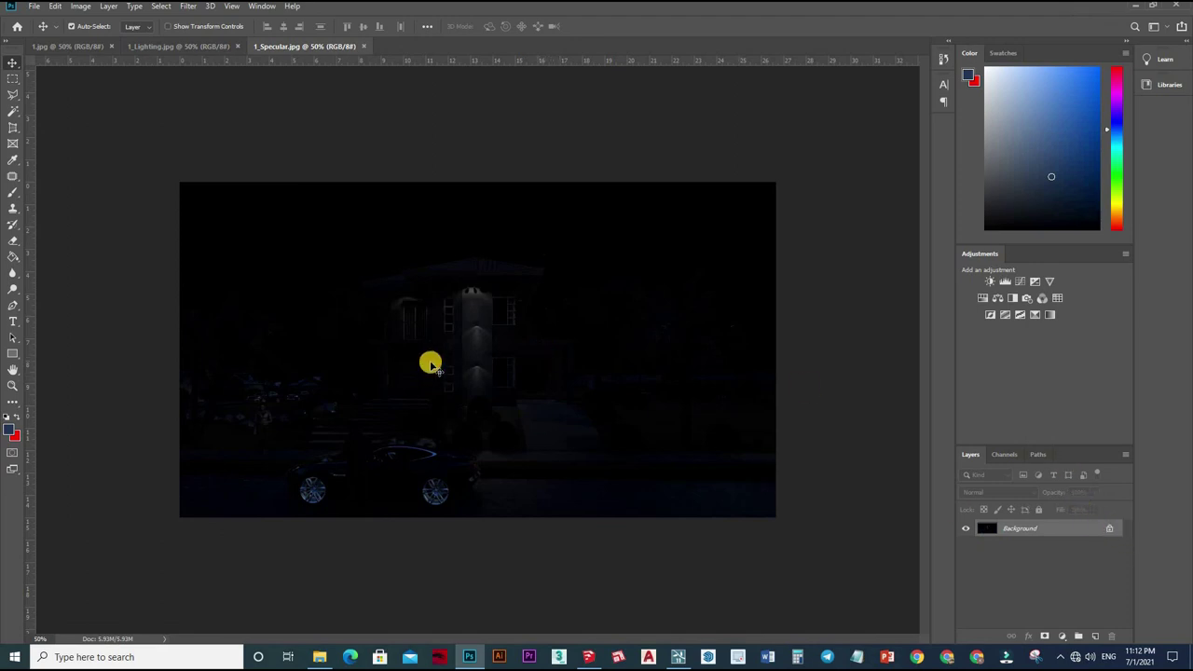
drag(475, 380, 852, 445)
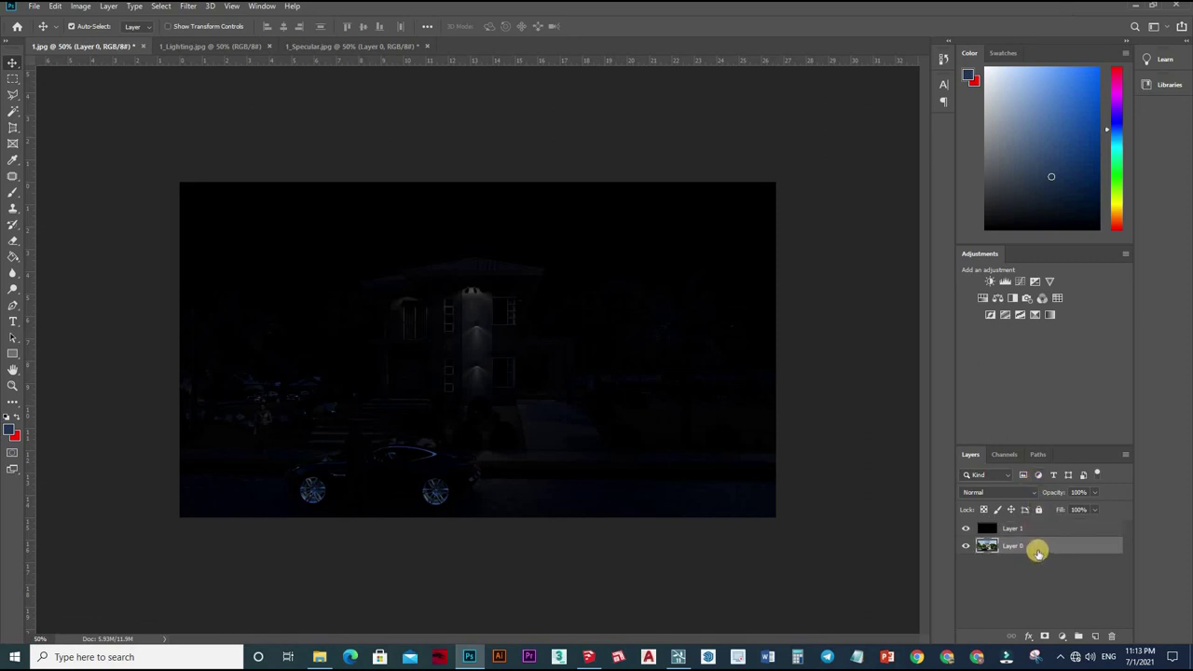
key(ctrl+j)
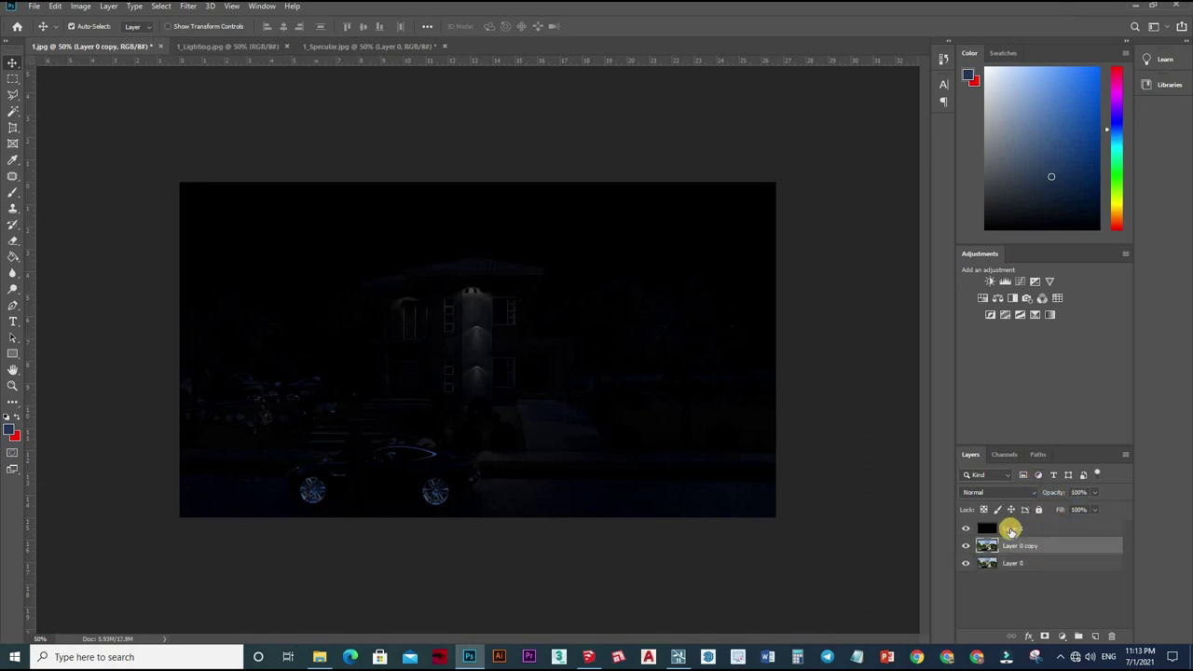
click(750, 444)
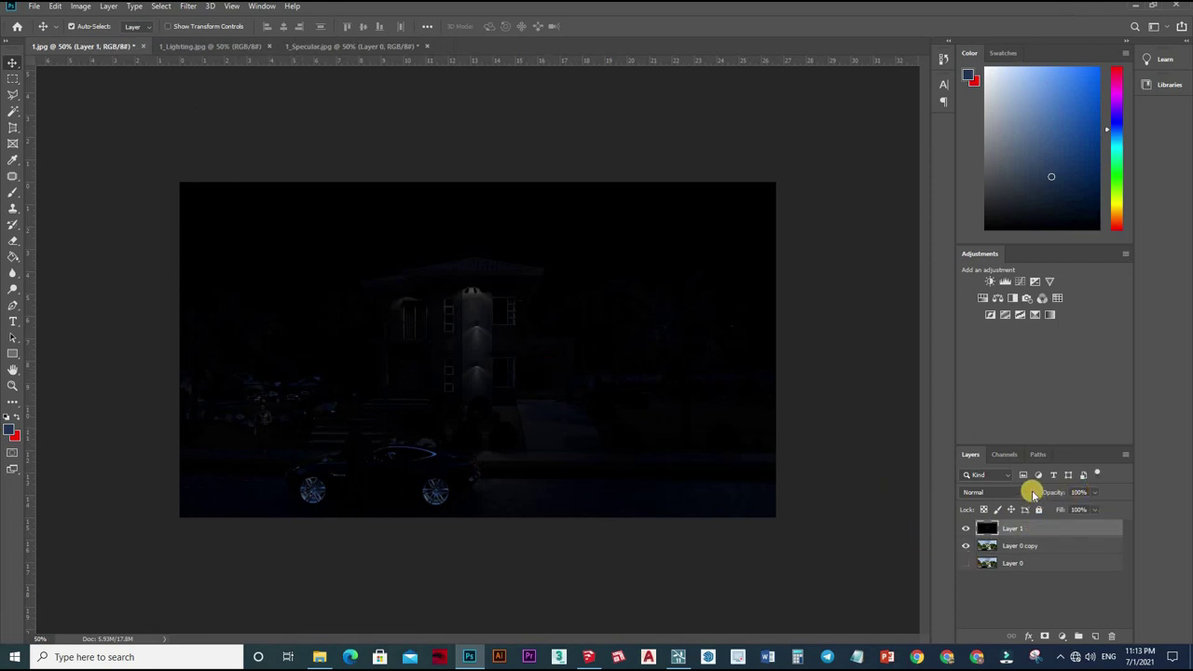
Blend the specular map layer over the render with Screen mode at 75% opacity, toggling its visibility to compare
click(983, 493)
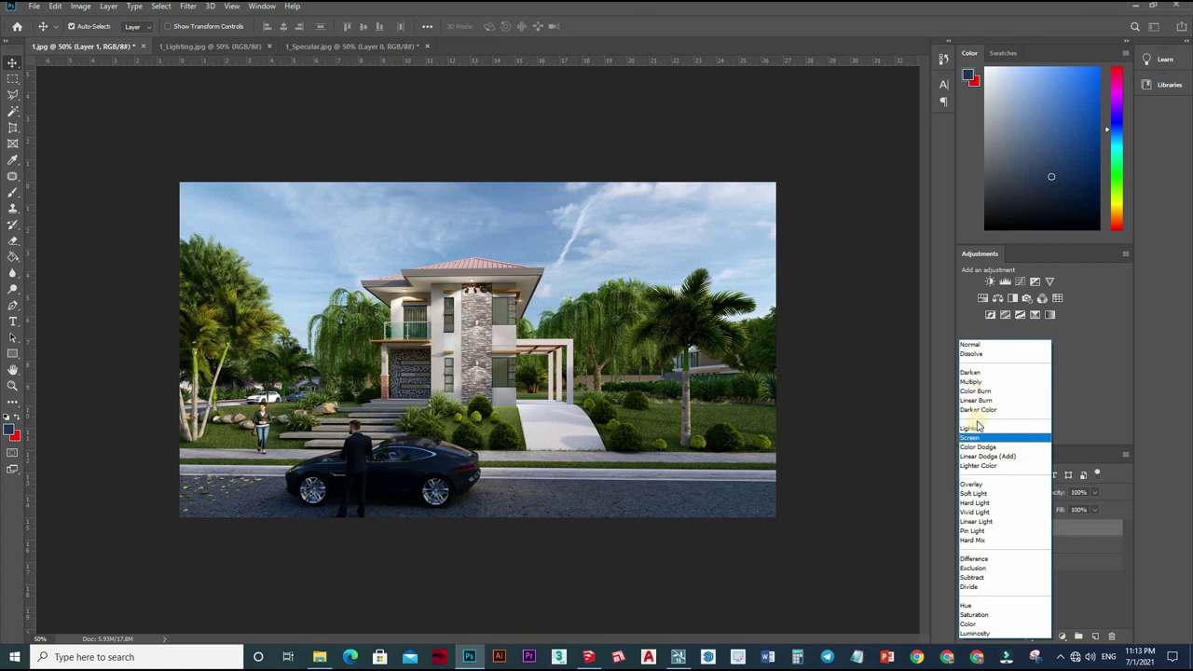
click(966, 528)
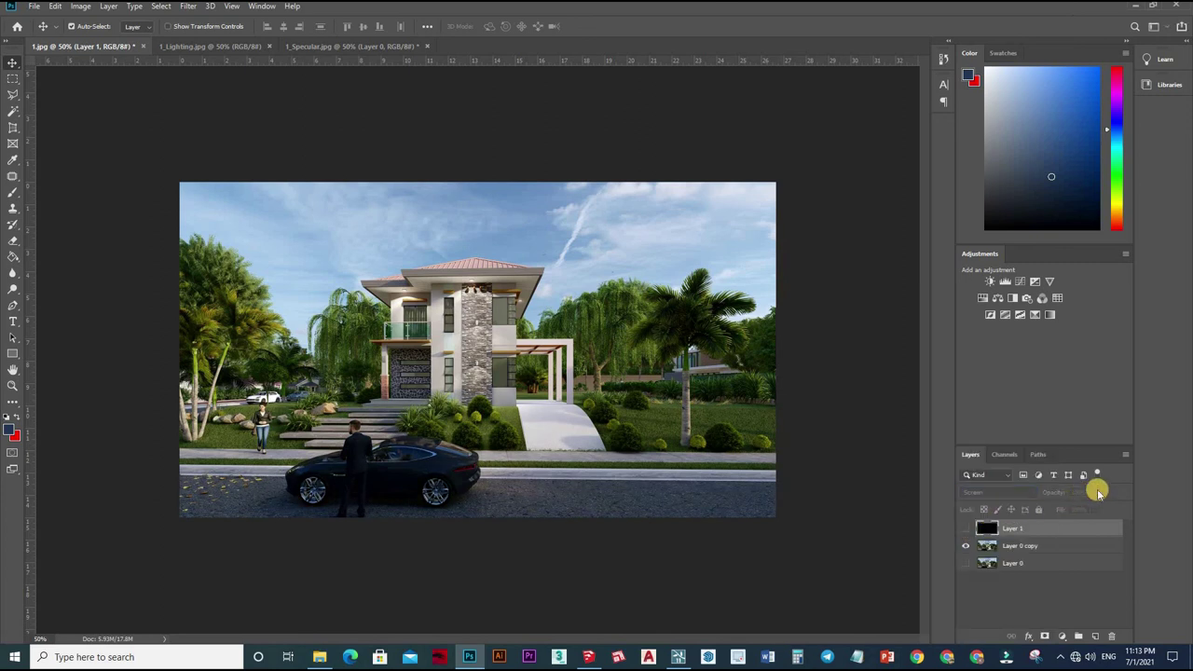
click(1093, 510)
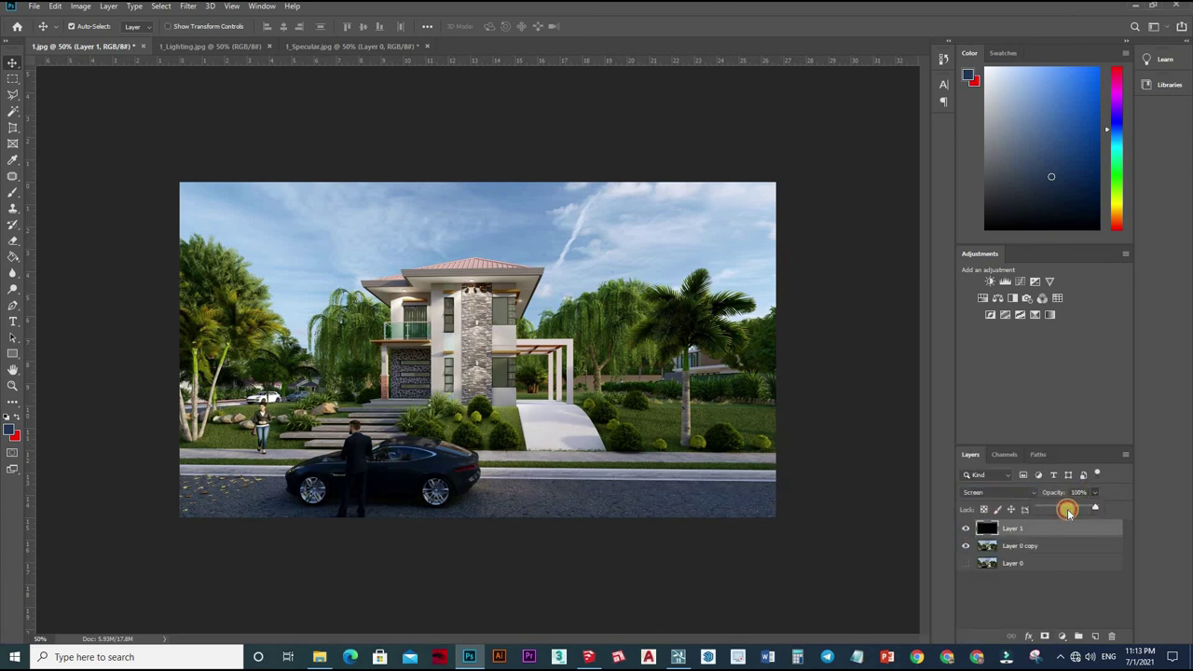
drag(1078, 507, 1083, 508)
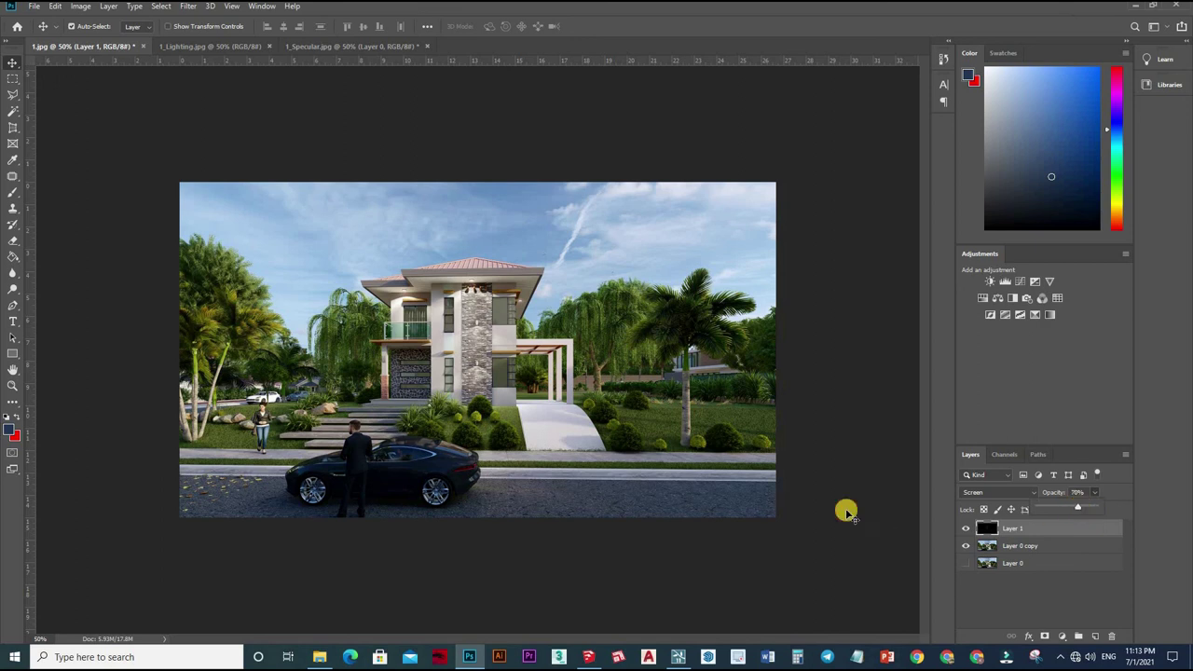
click(969, 529)
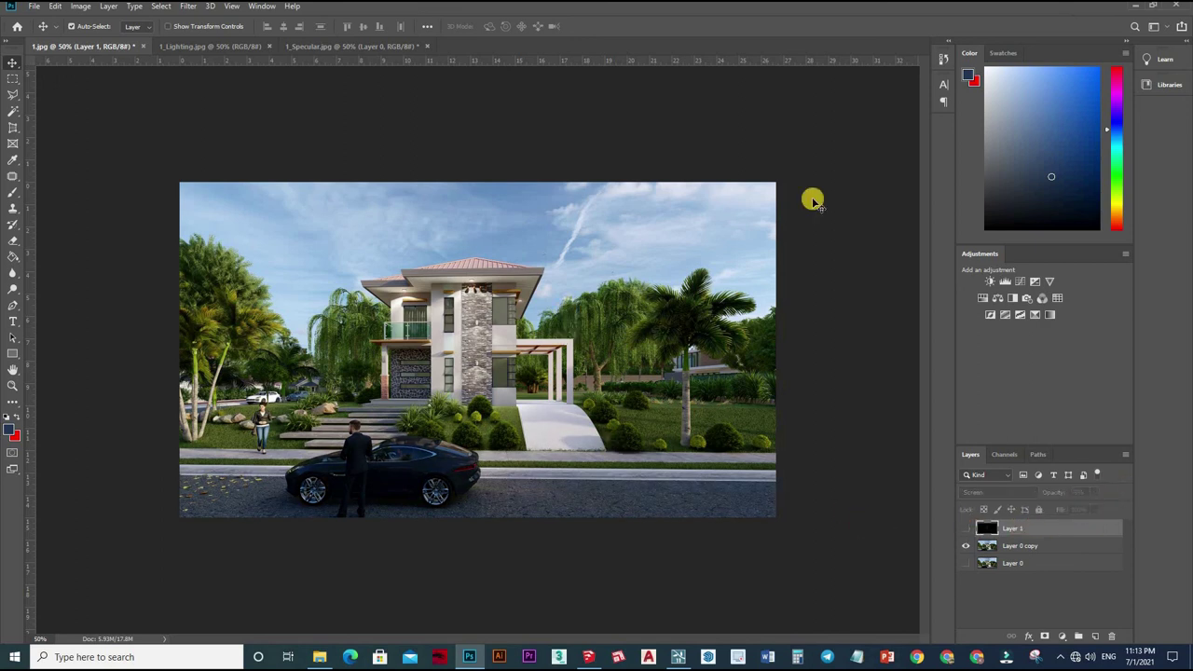
Copy the 1_Lighting image into 1.jpg as the top layer and set its blend mode to Soft Light
click(240, 46)
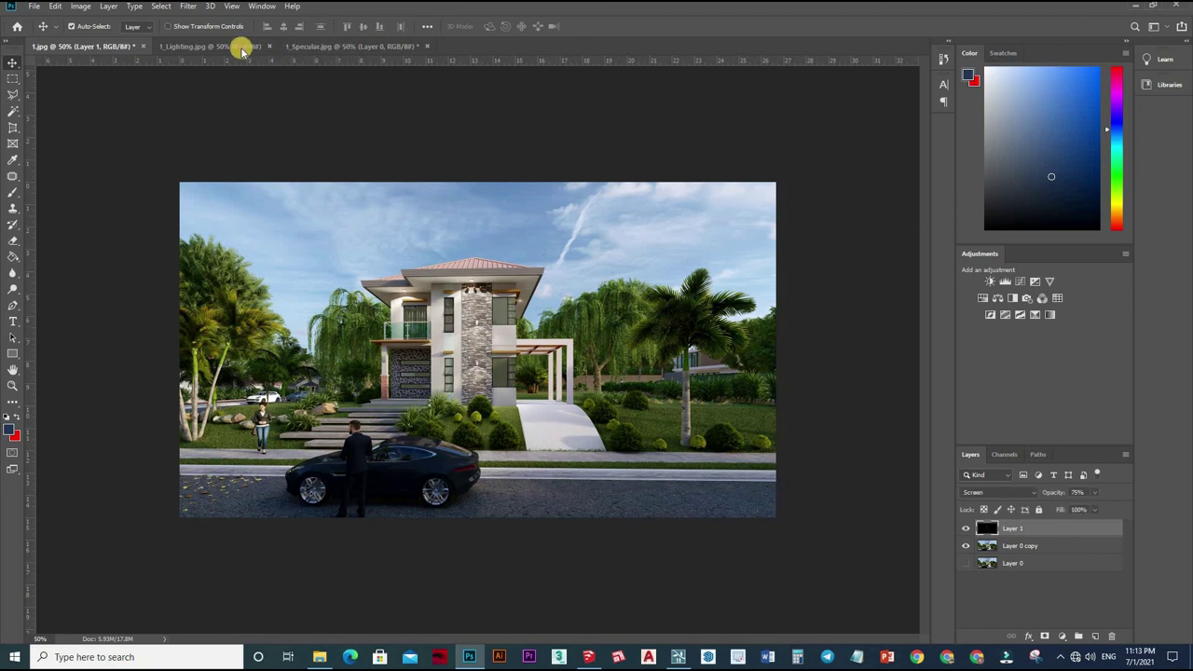
click(107, 48)
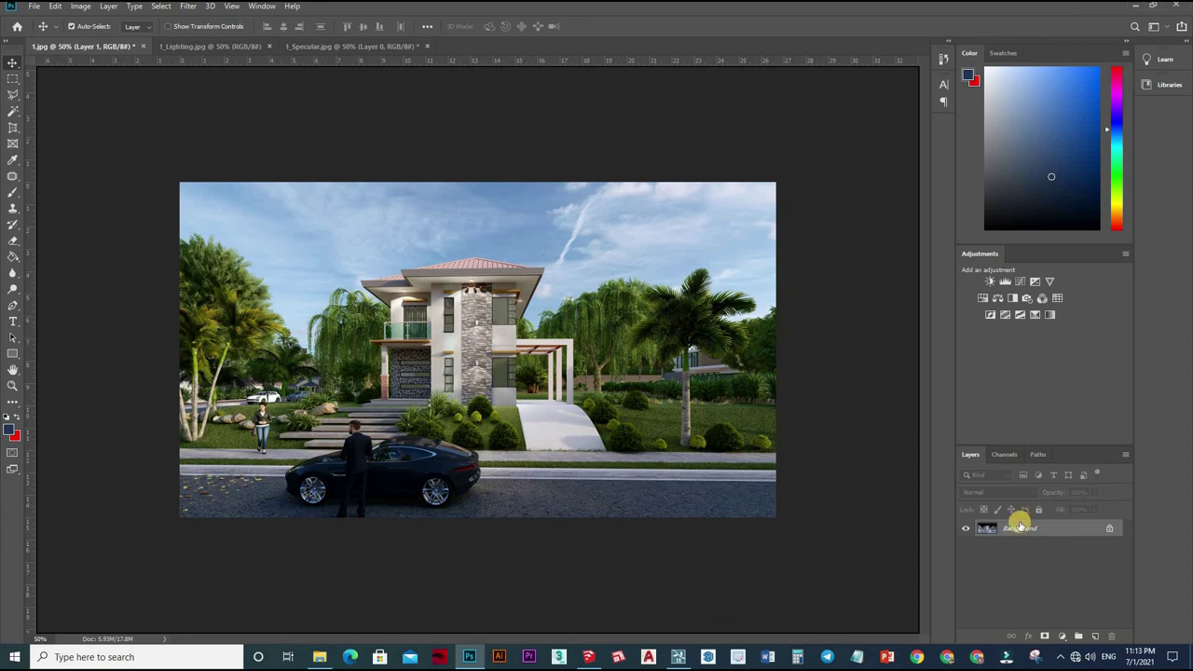
drag(1023, 527, 1028, 526)
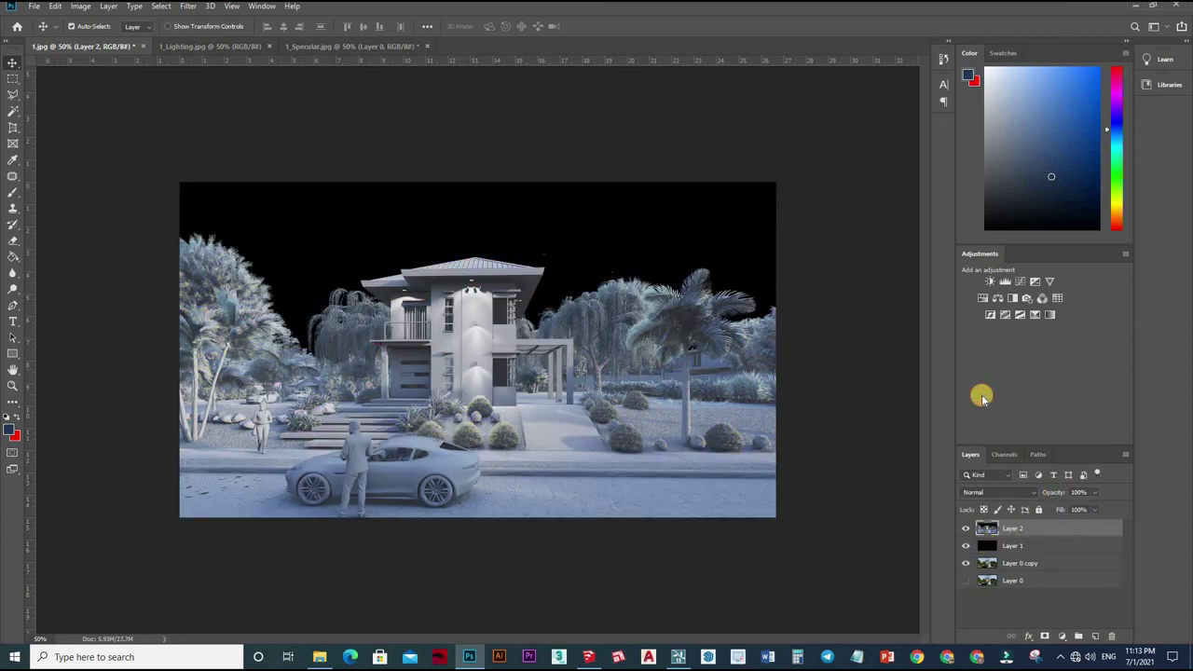
click(977, 493)
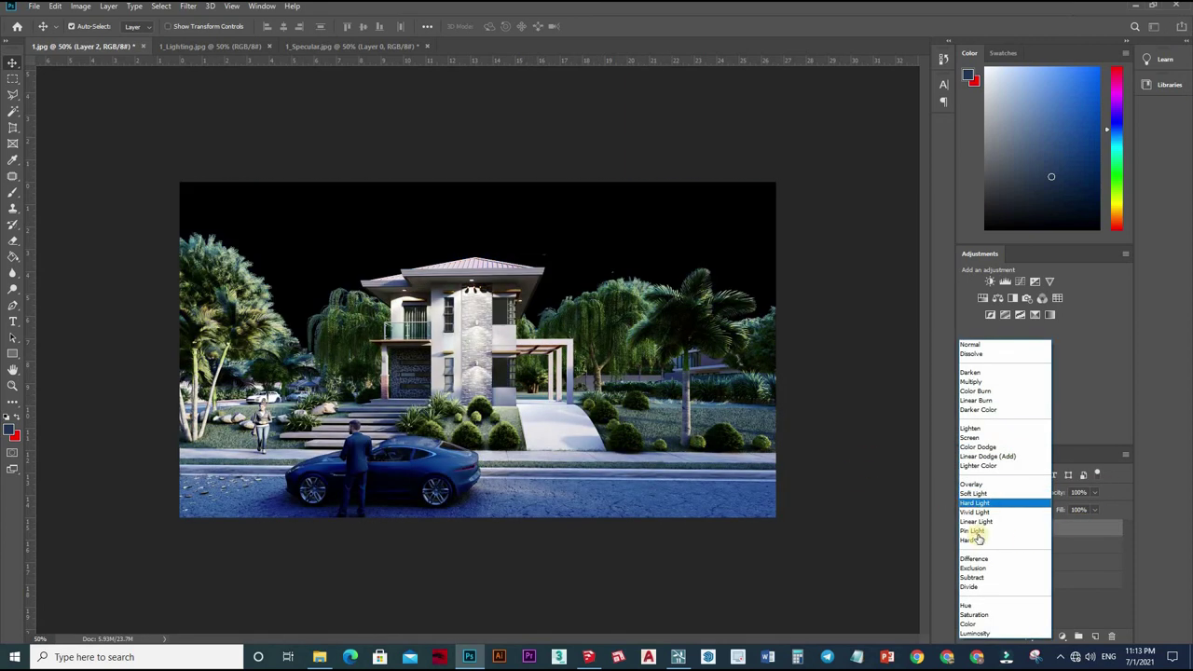
click(966, 528)
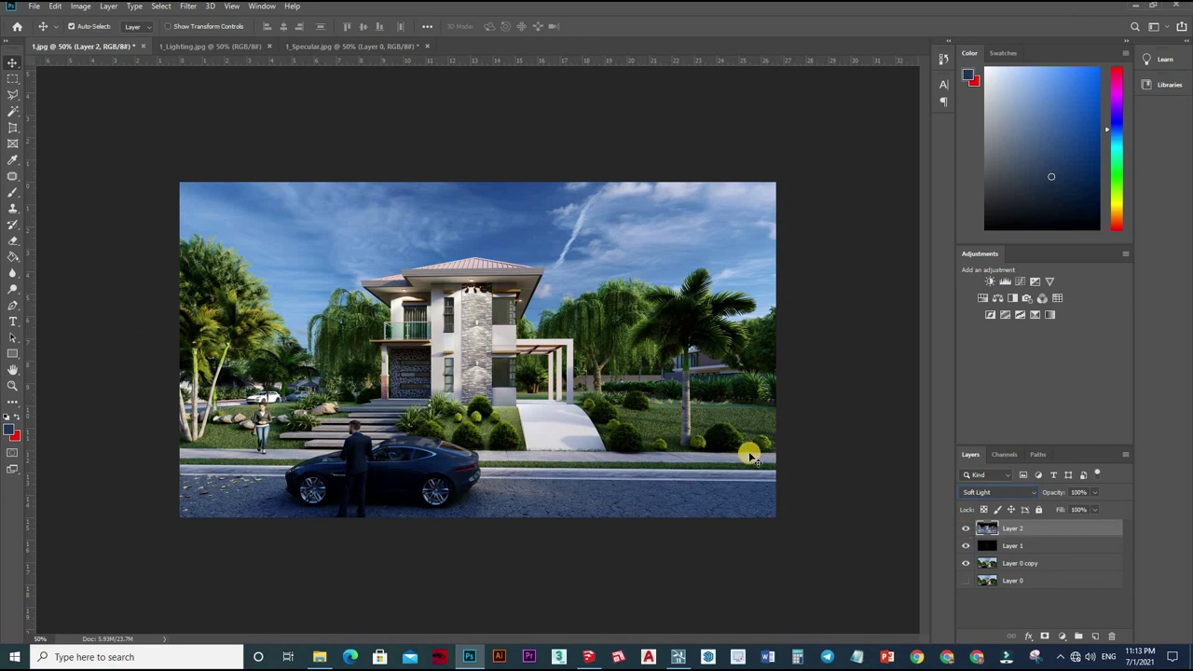
Set the opacity of the lighting map layer to 85%
click(1094, 509)
click(1059, 510)
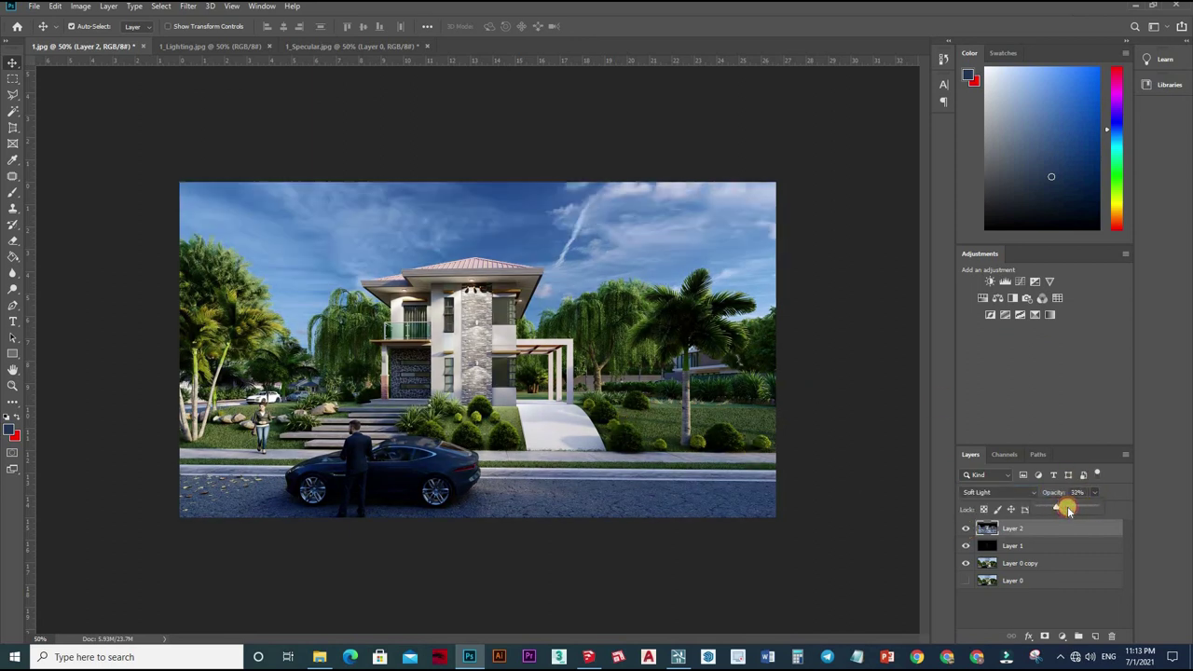
drag(1070, 509, 1076, 509)
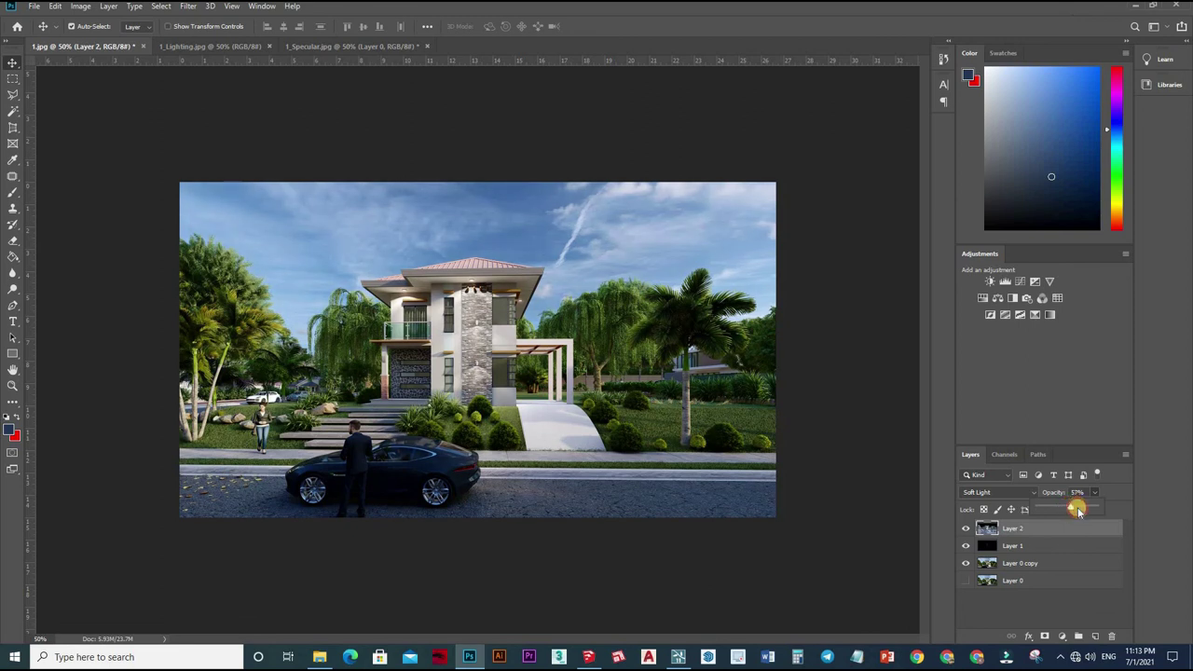
click(1085, 509)
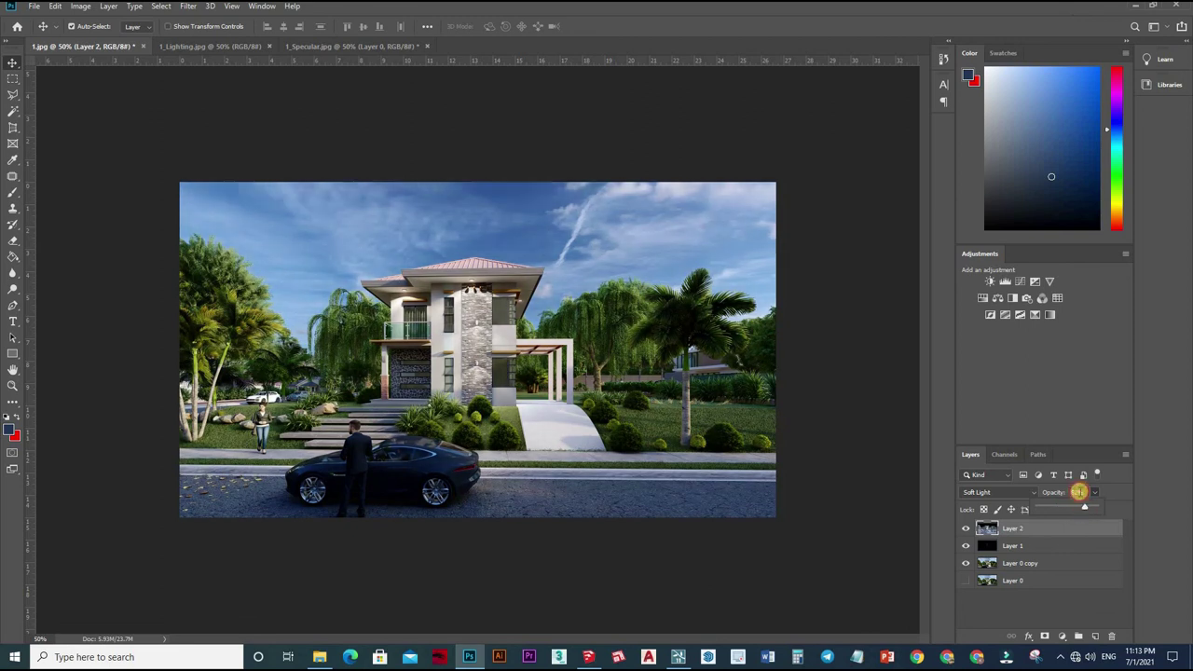
click(1076, 493)
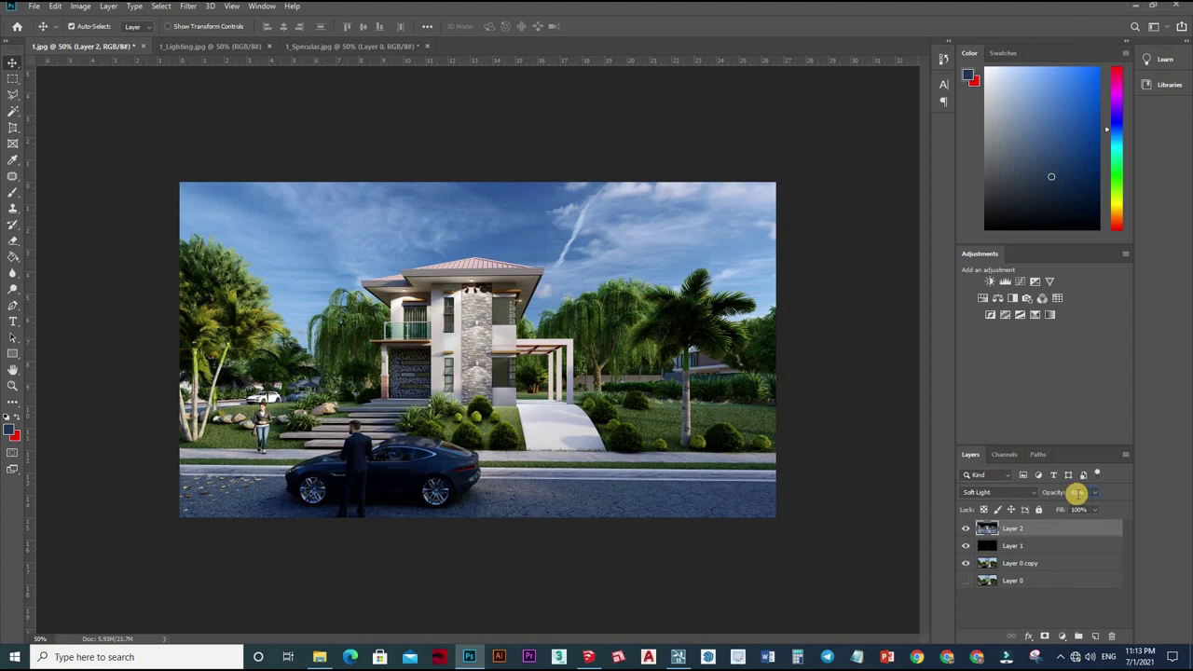
text(85)
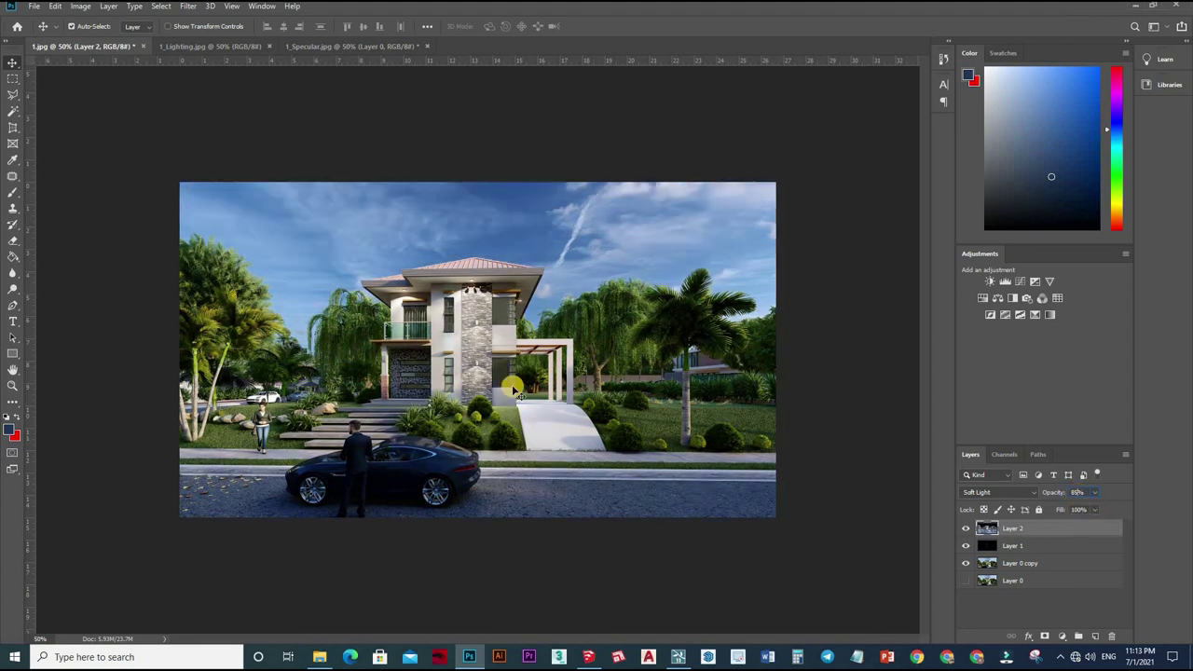
Compare the render with and without the lighting and specular layers, leaving both layers visible
key(ctrl+plus)
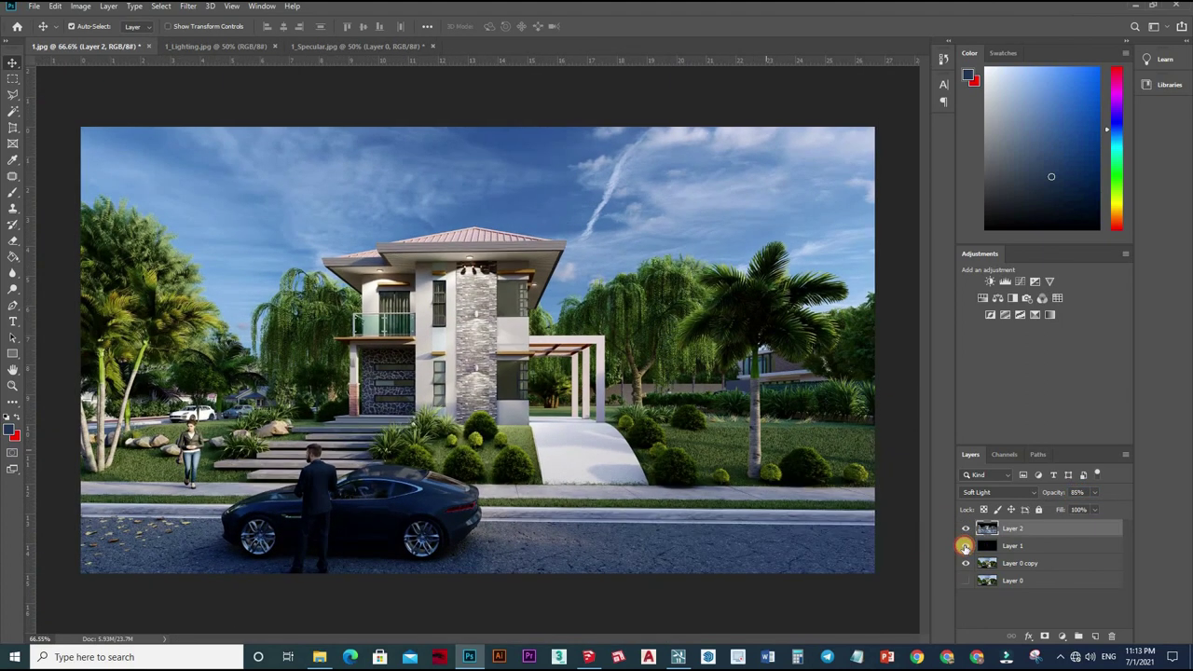
alt+scroll(965, 548, down, 1)
click(967, 530)
click(965, 546)
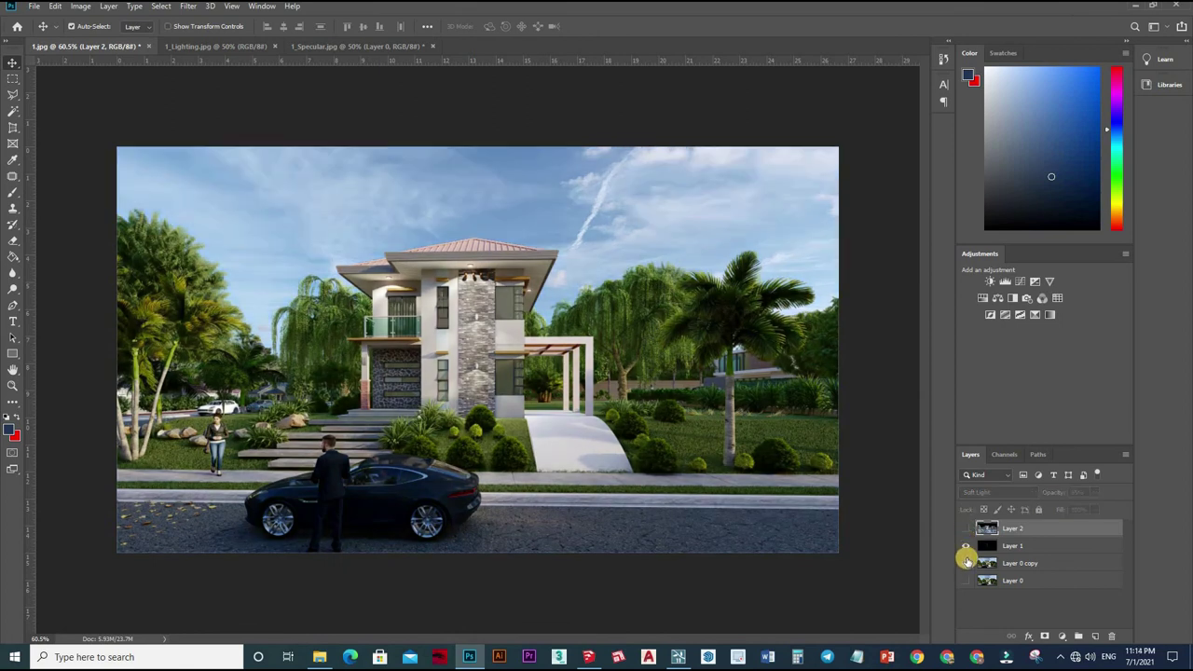
click(966, 546)
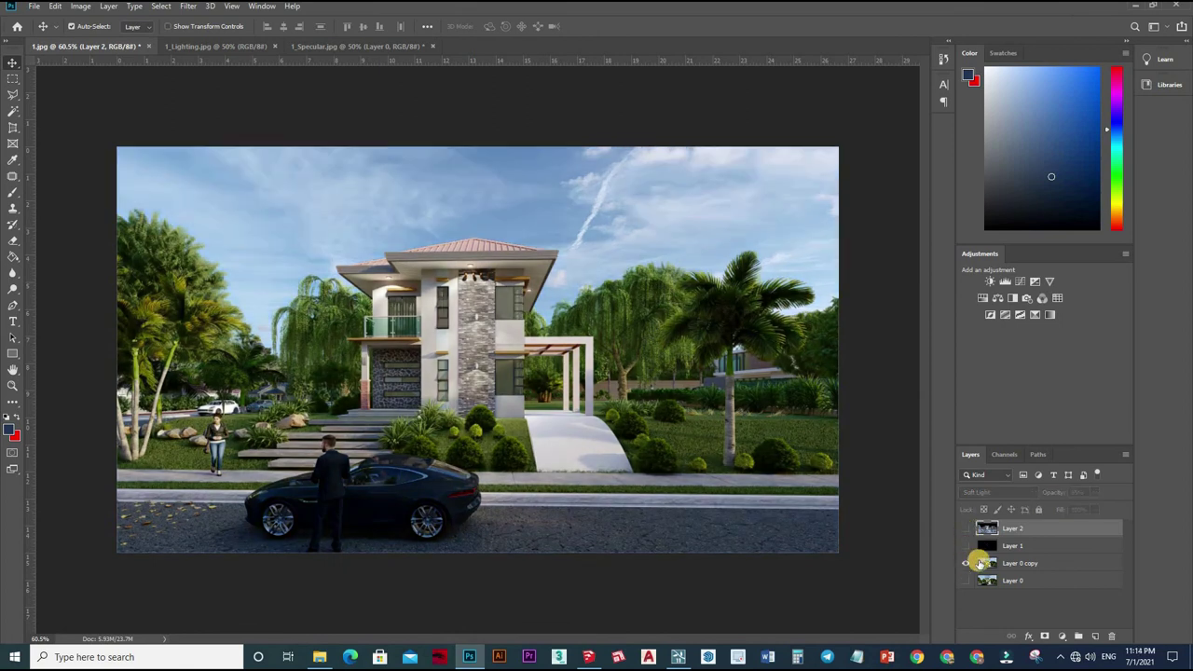
drag(965, 546, 965, 528)
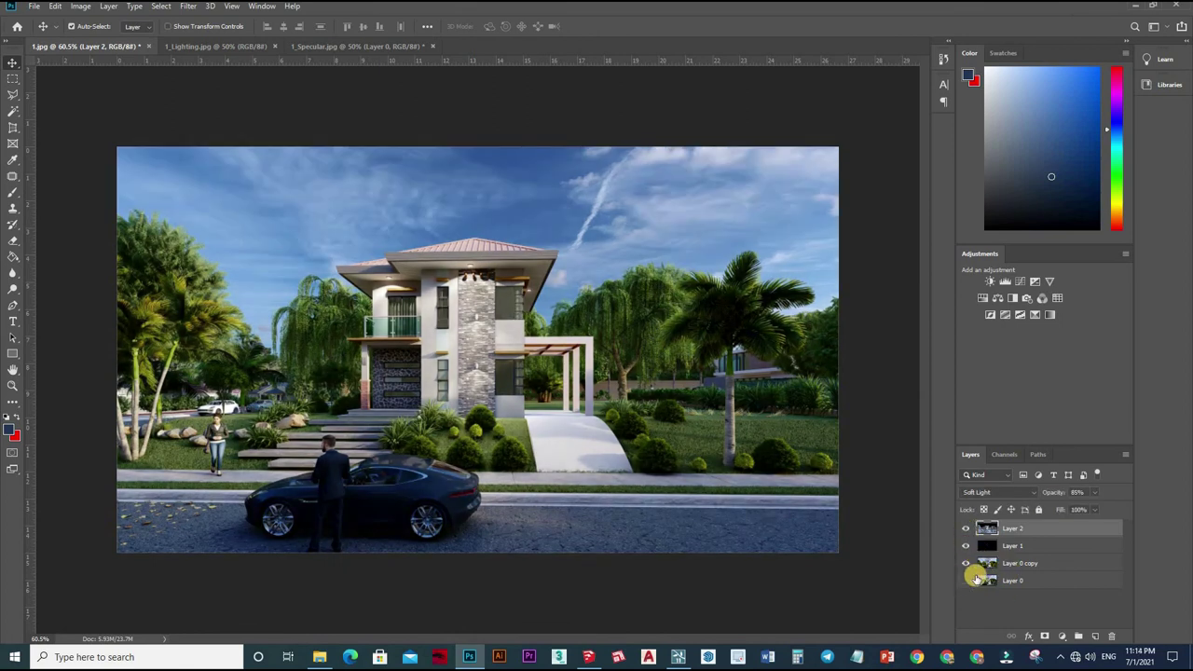
Move the original Layer 0 to the top of the layer stack, toggle it to compare before and after, and leave it hidden
drag(1008, 581, 1002, 528)
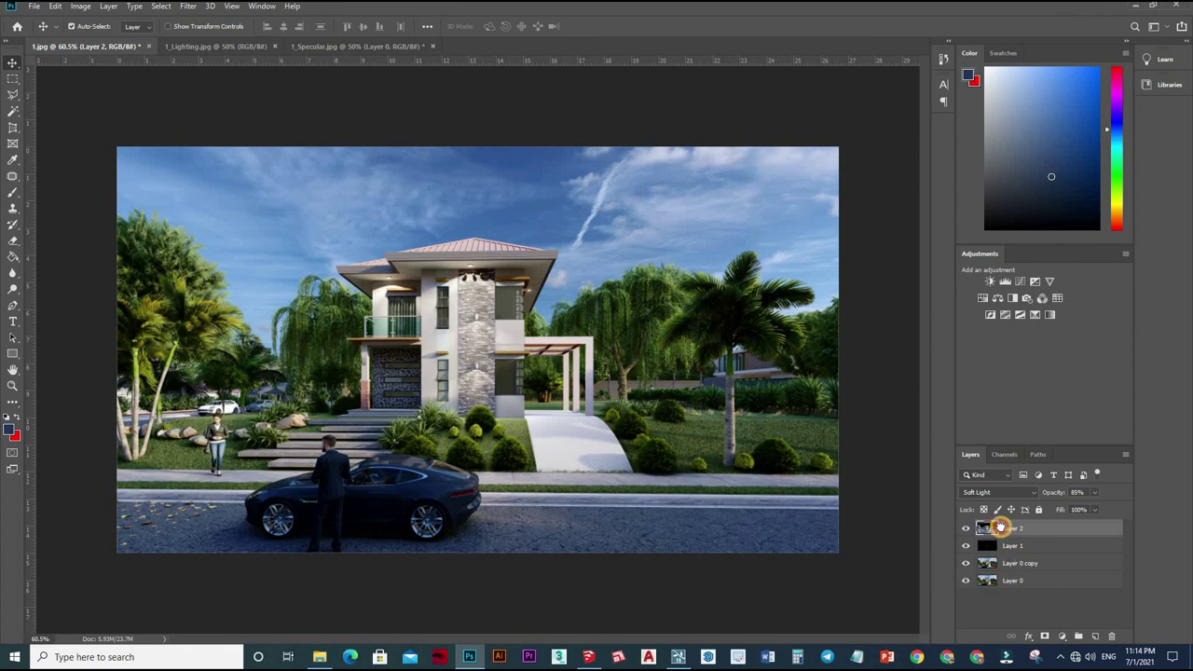
key(ctrl+shift+bracketright)
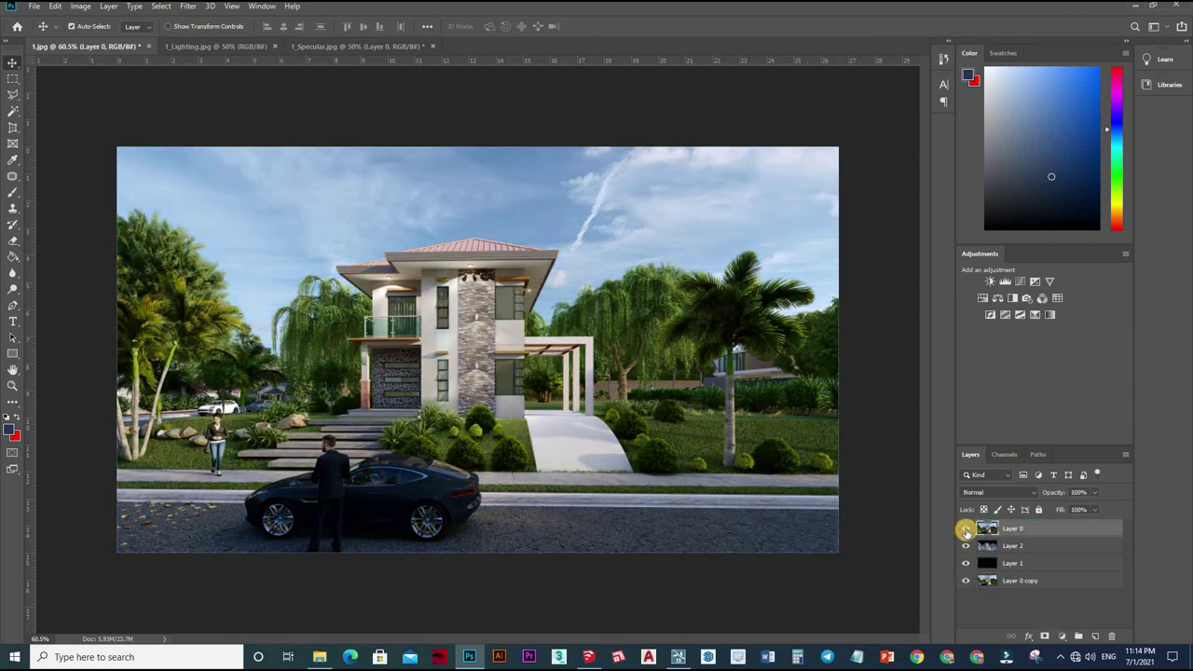
click(966, 529)
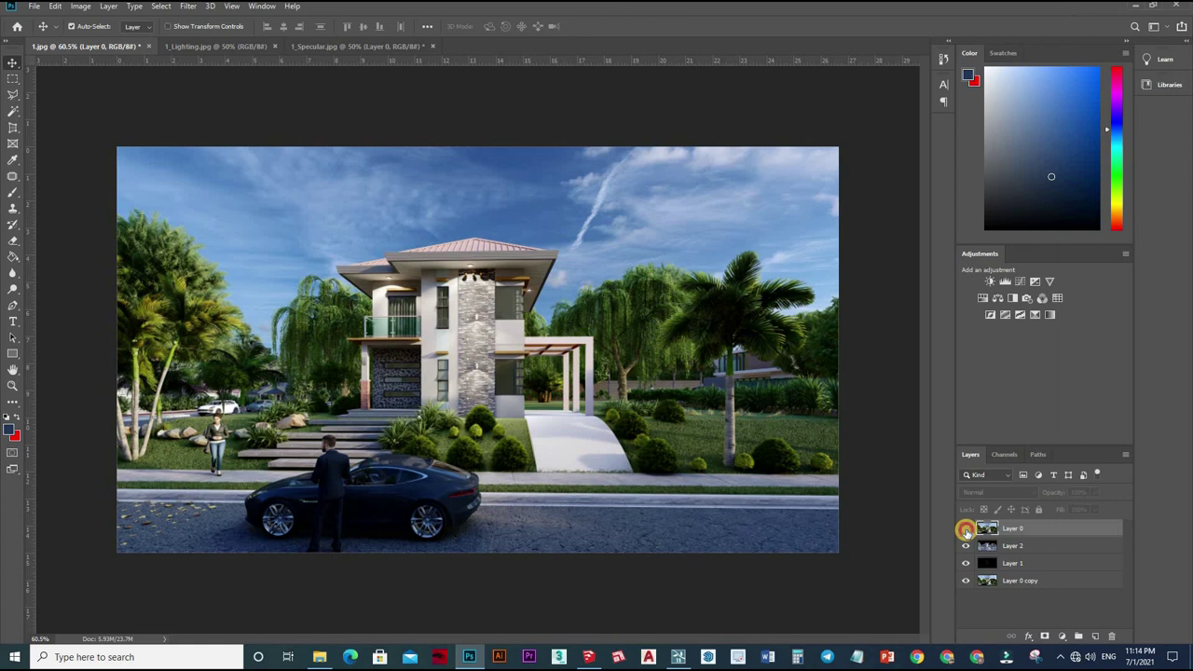
click(966, 531)
click(966, 530)
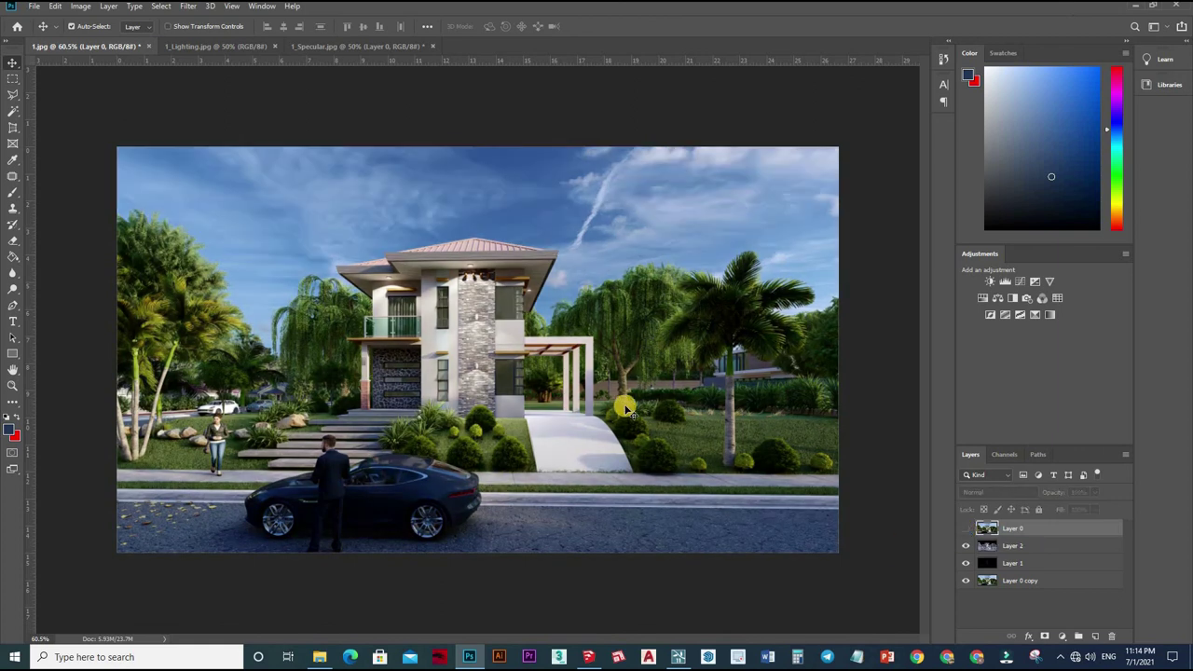
alt+scroll(417, 358, up, 5)
alt+scroll(419, 338, down, 2)
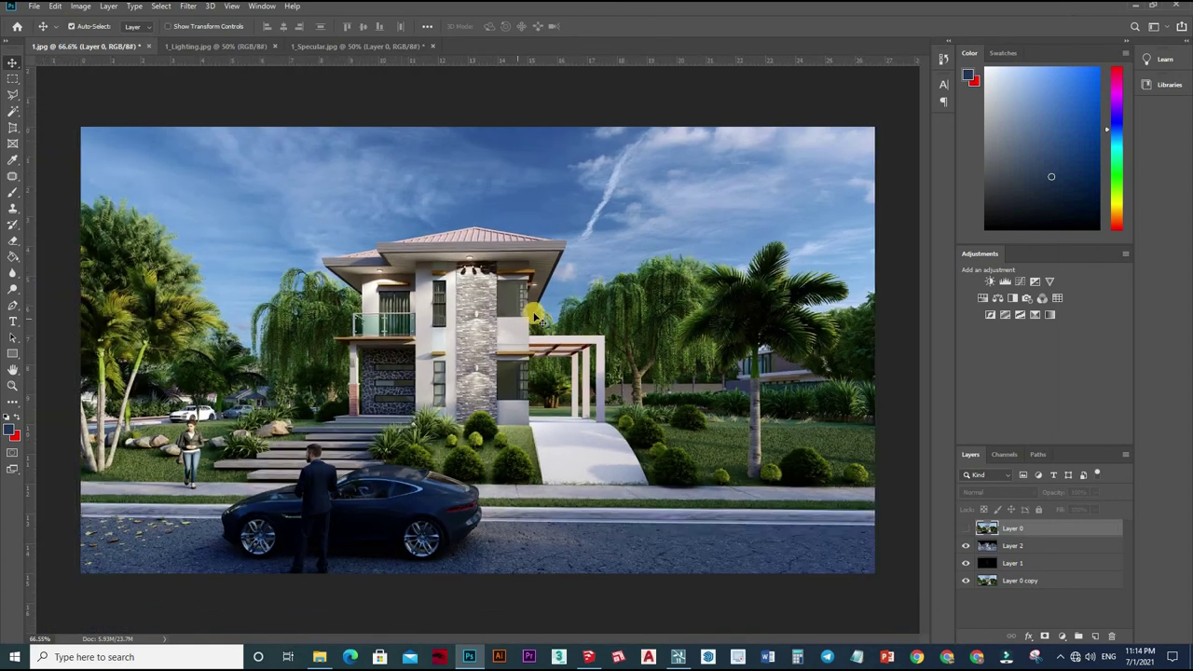
Resample the image to a resolution of 150 pixels/inch and inspect the house up close and in full
click(80, 7)
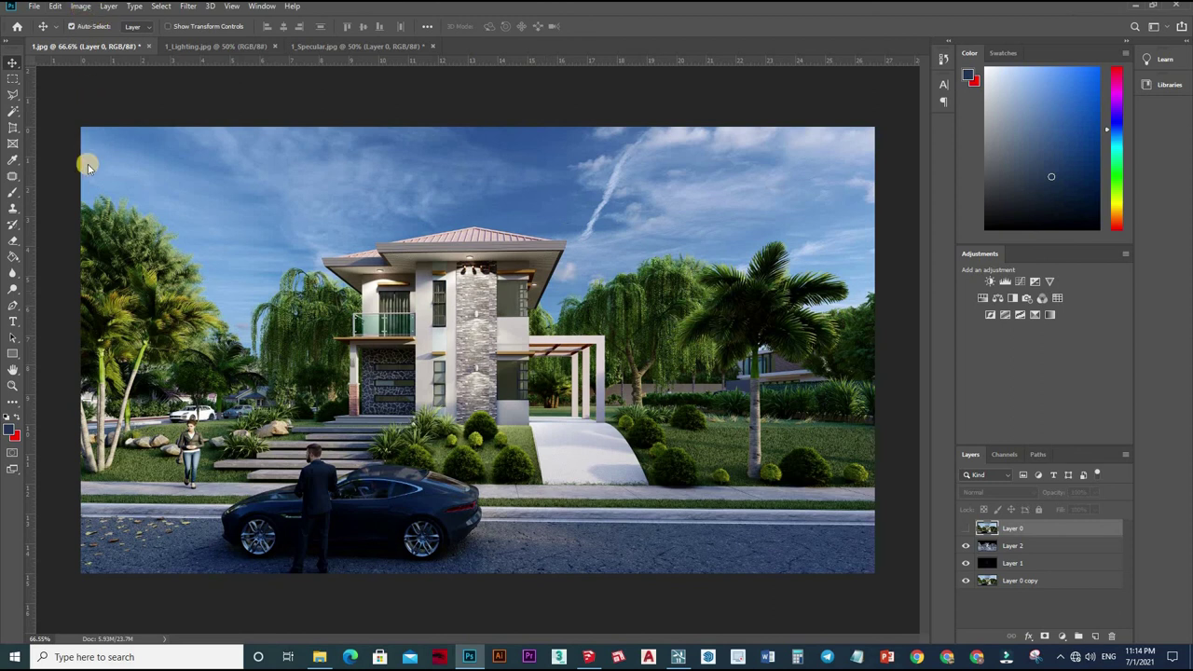
click(110, 102)
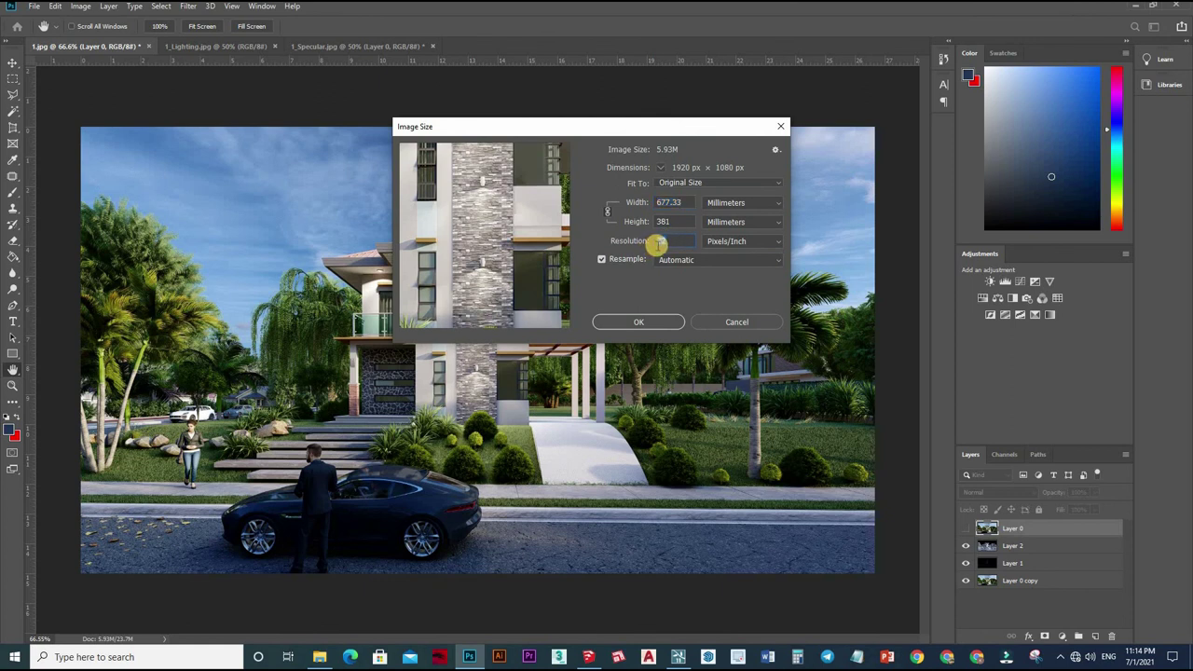
text(150)
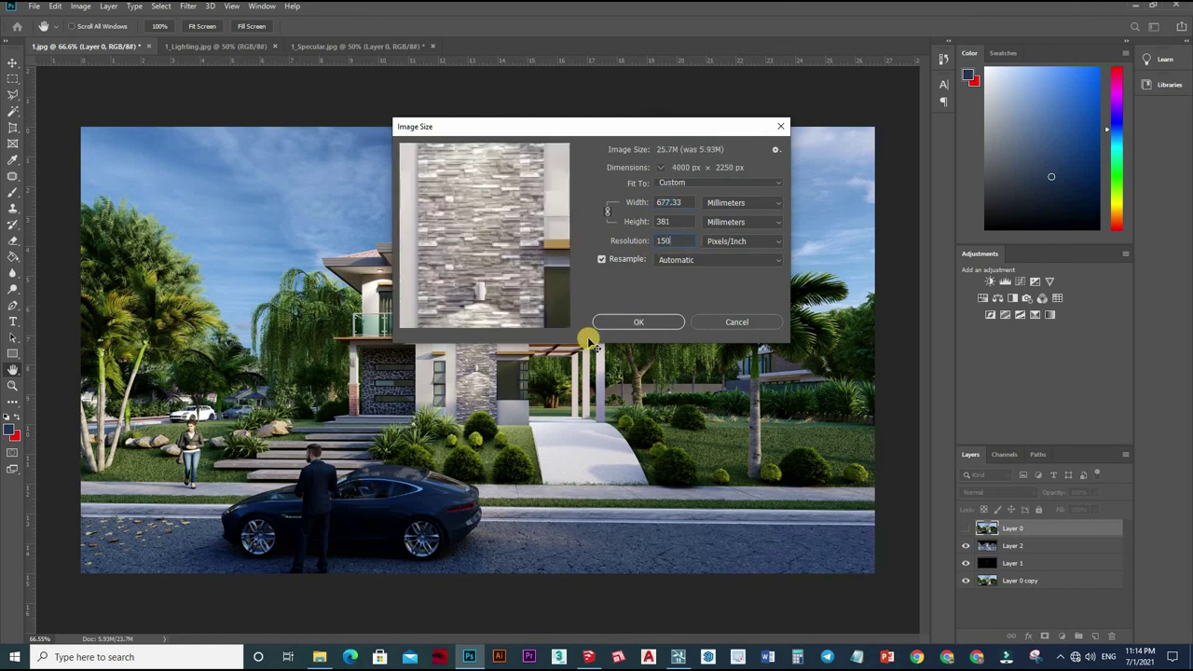
key(Return)
alt+scroll(472, 354, up, 3)
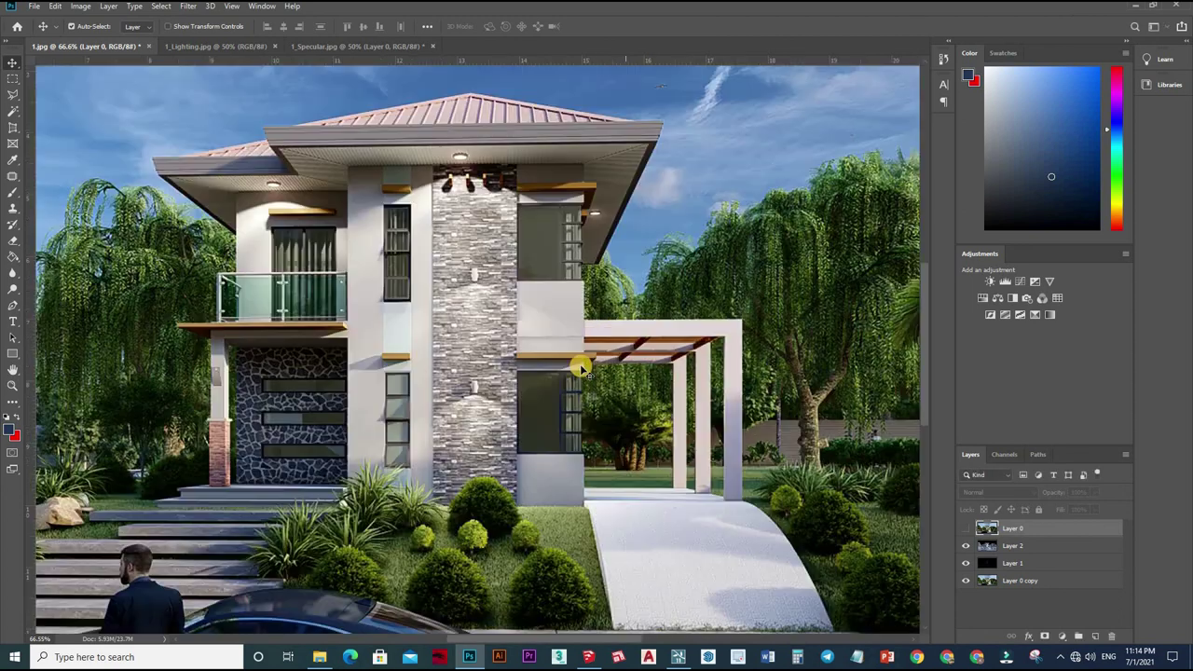
alt+scroll(394, 196, down, 5)
alt+scroll(319, 123, up, 2)
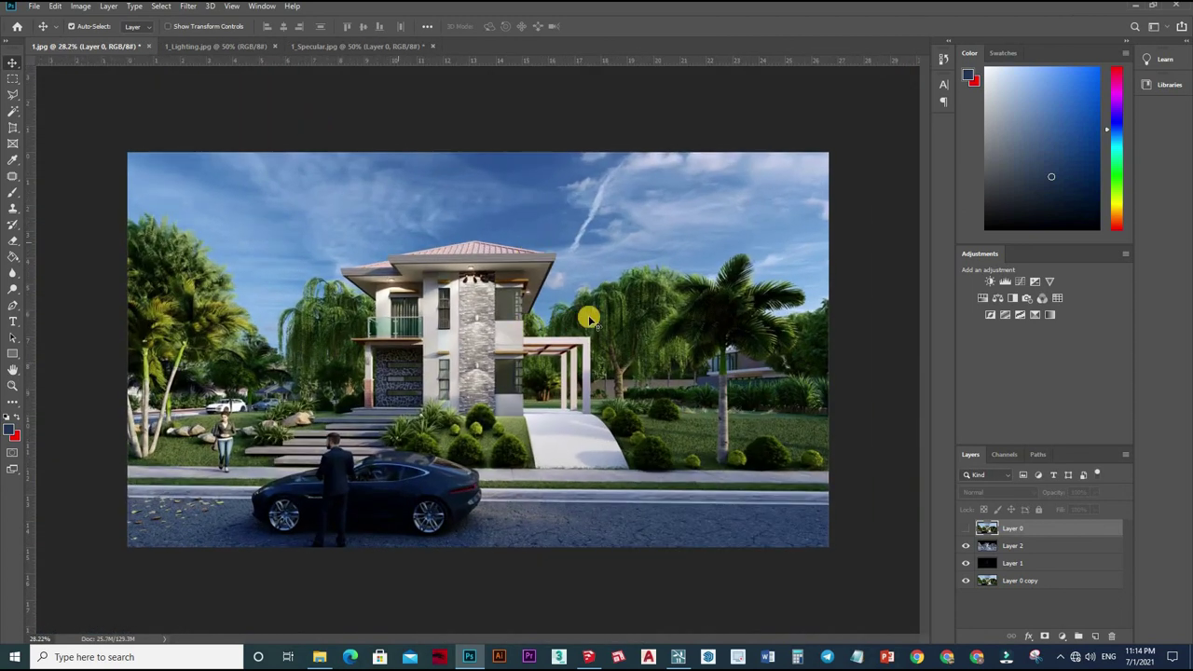
alt+scroll(351, 179, up, 1)
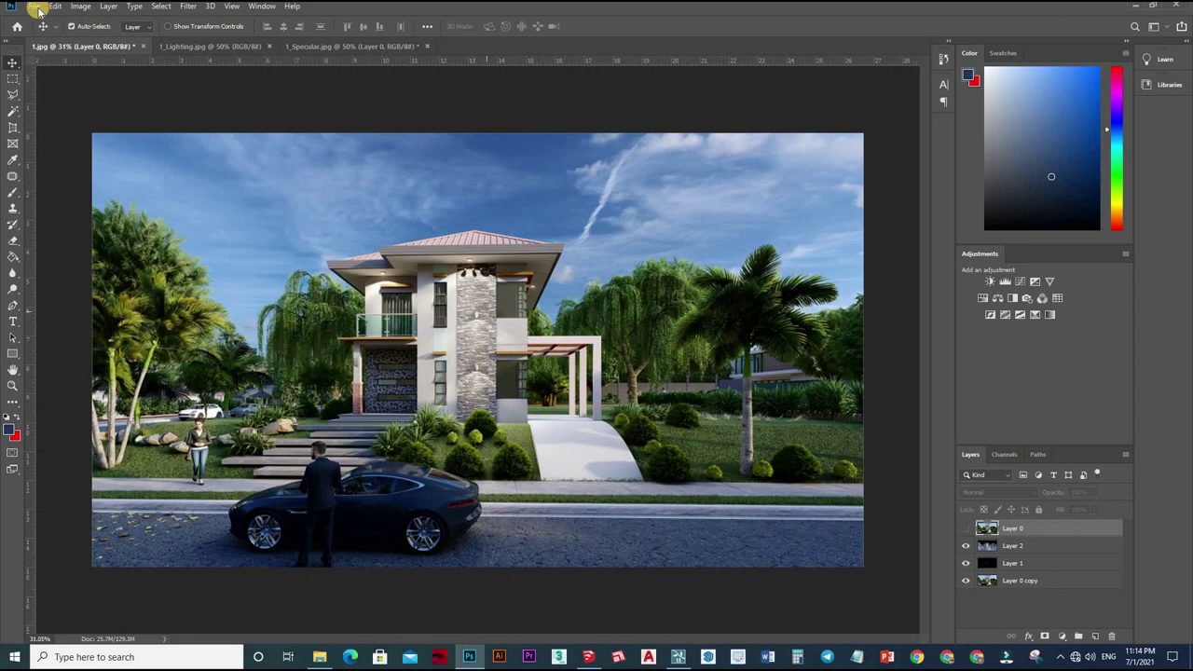
Save the blended render as a JPEG named 2 in the same folder as the original render and its maps
click(33, 7)
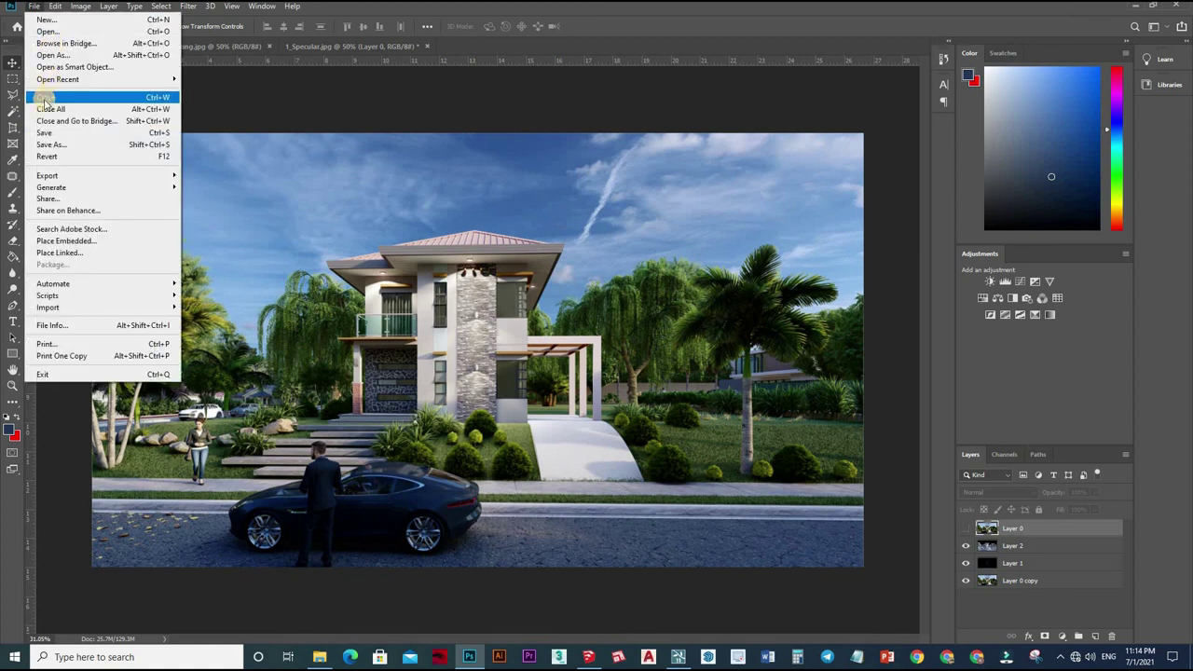
key(Up)
key(Up)
key(Up)
key(Up)
key(Up)
click(333, 192)
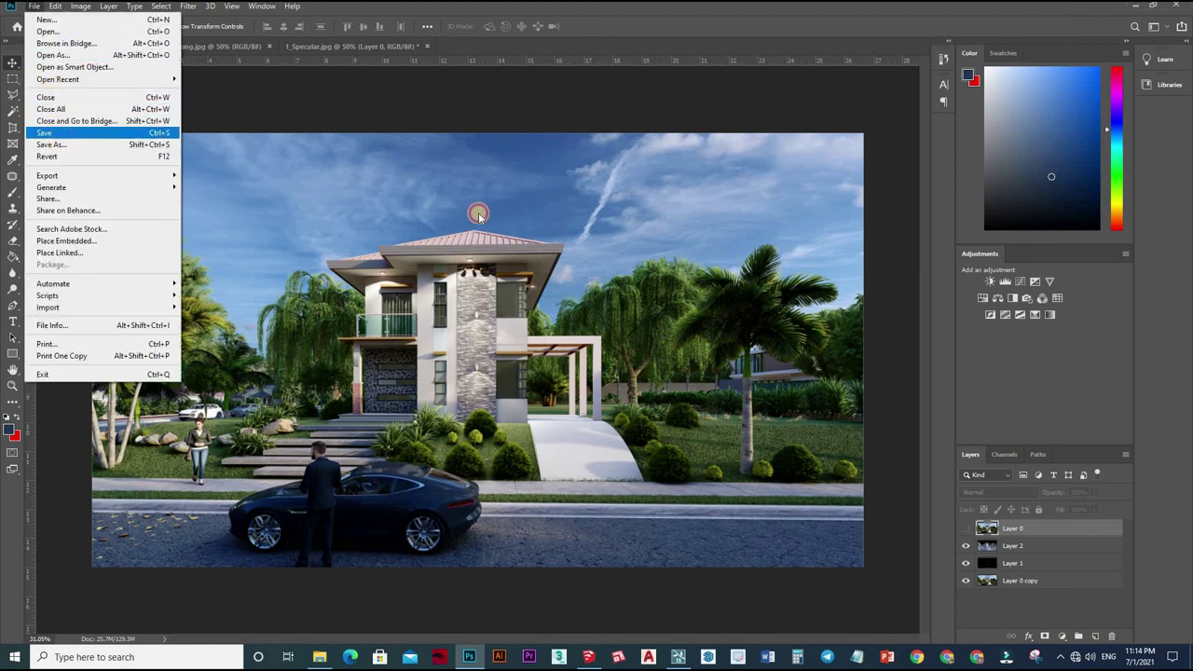
key(Return)
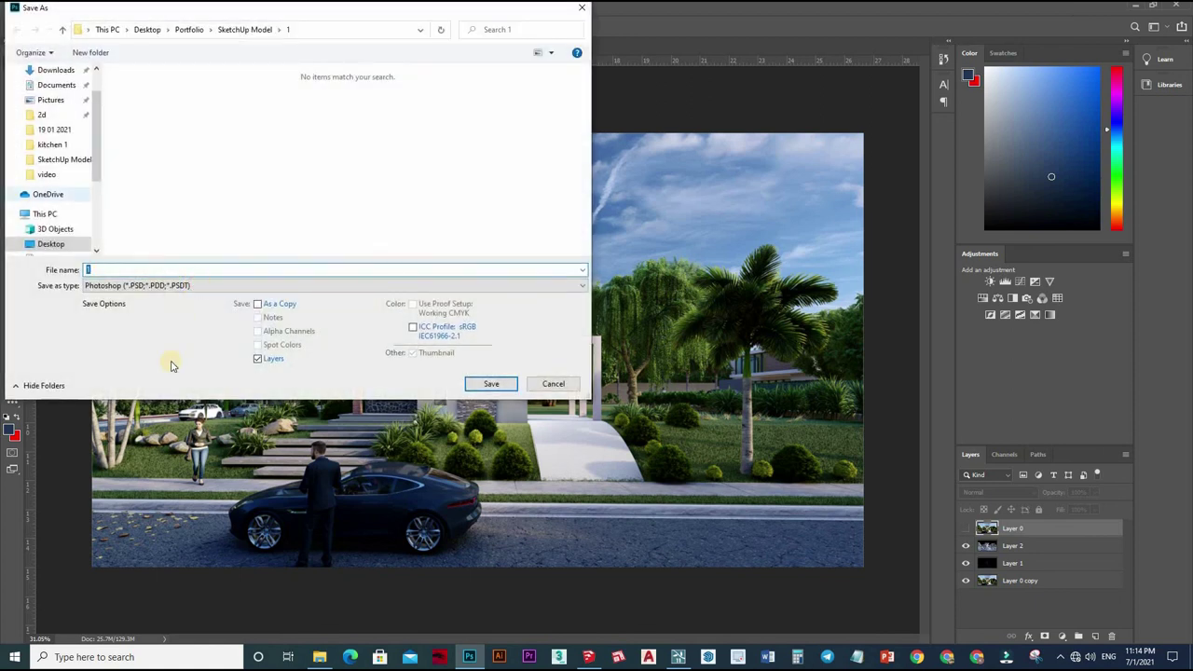
click(196, 286)
click(159, 382)
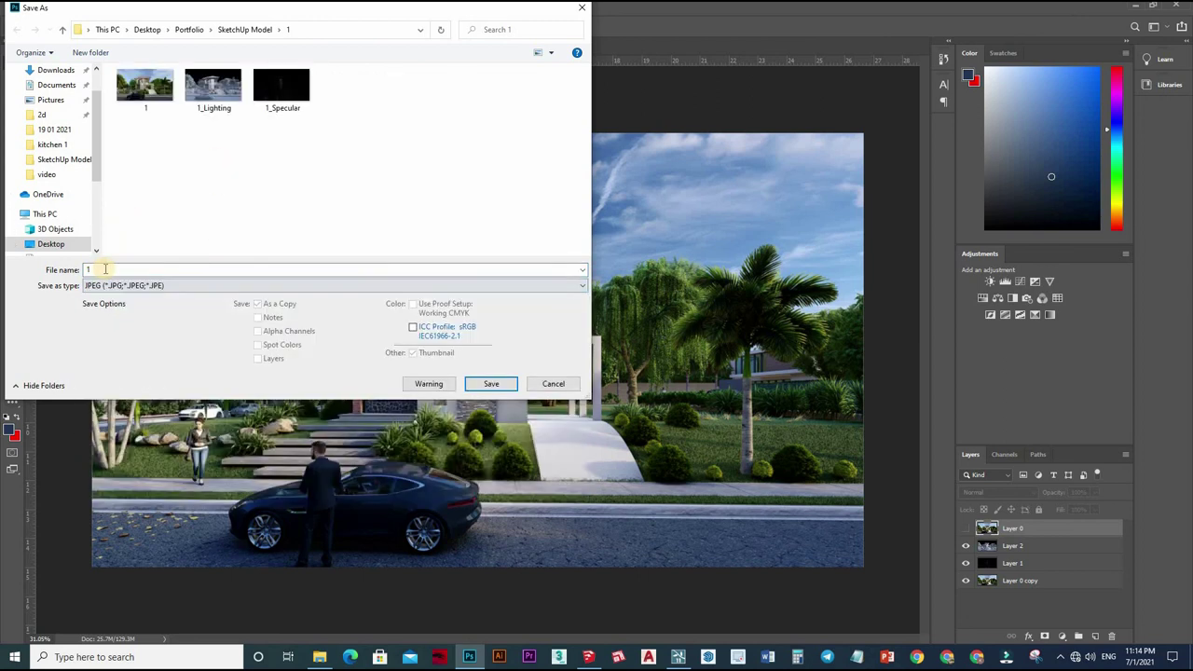
click(491, 384)
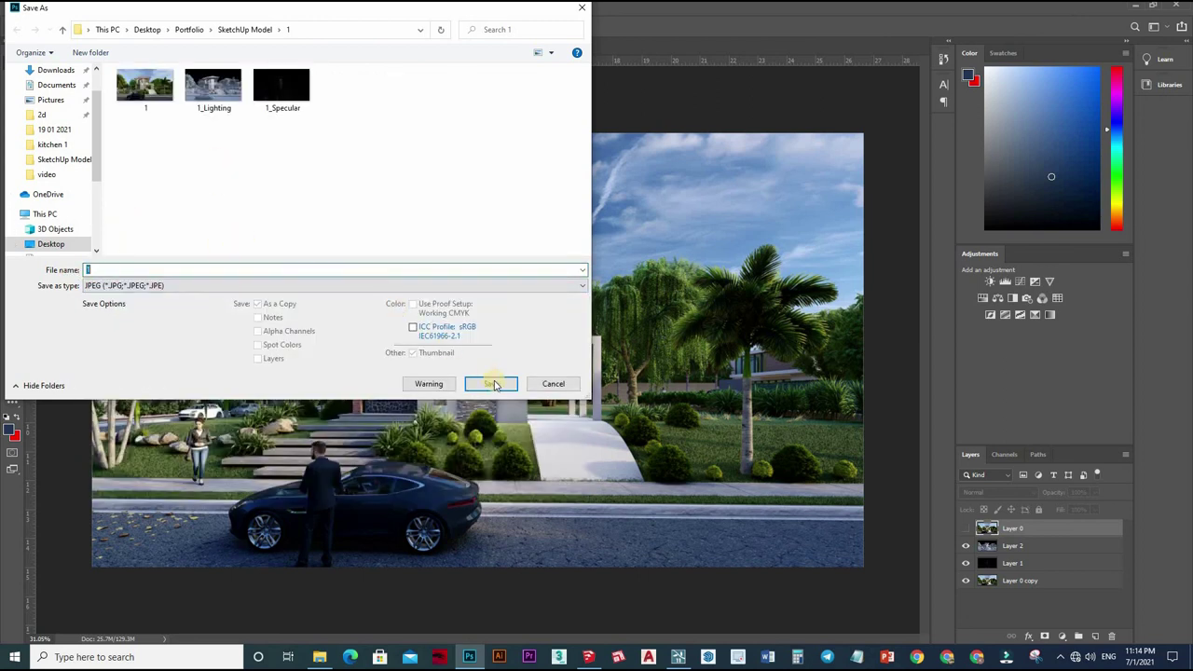
text(2)
click(492, 384)
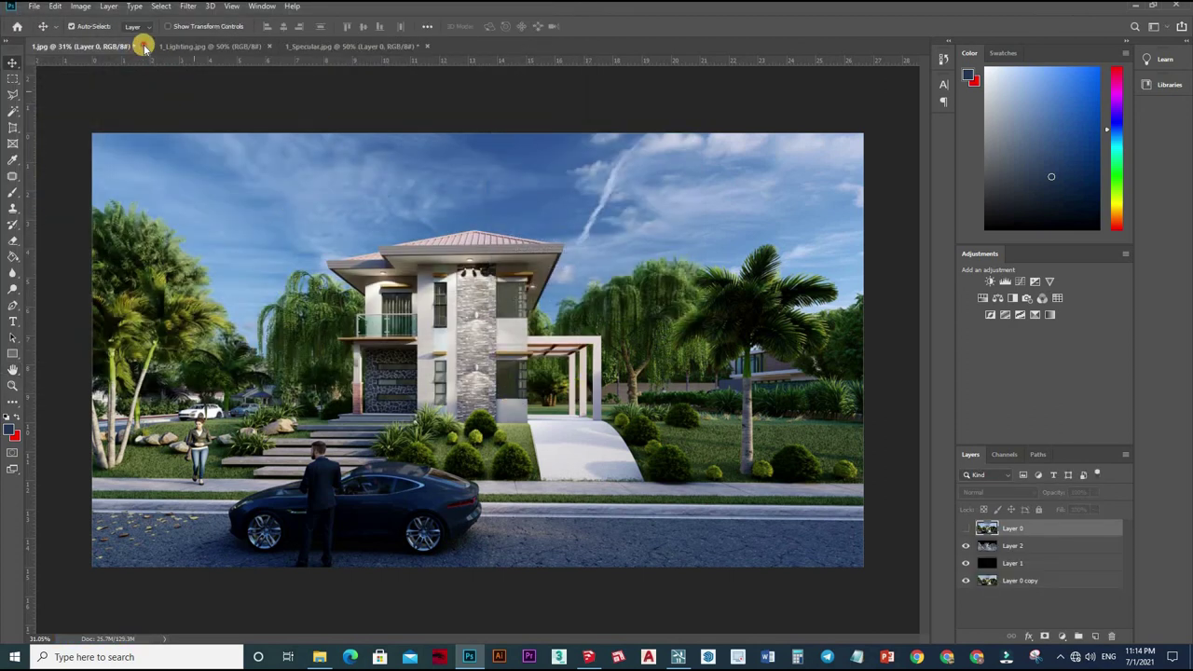
Quit Photoshop without saving the changes to 1.jpg and 1_Specular.jpg, and show the desktop
key(ctrl+w)
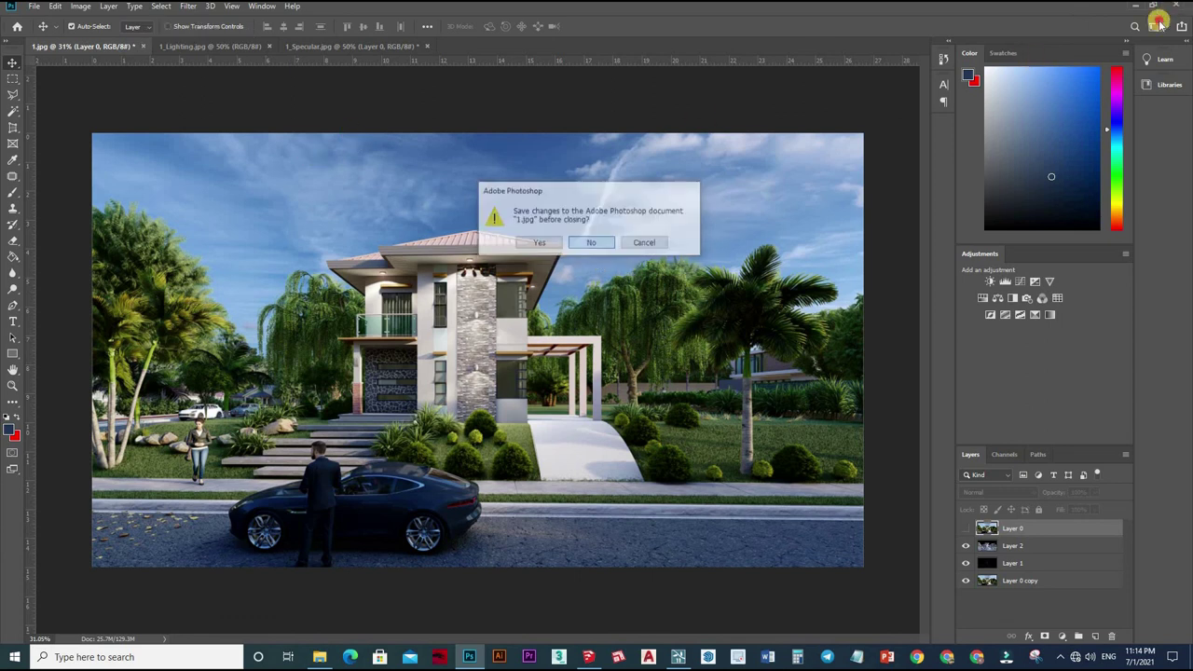
click(591, 242)
click(591, 244)
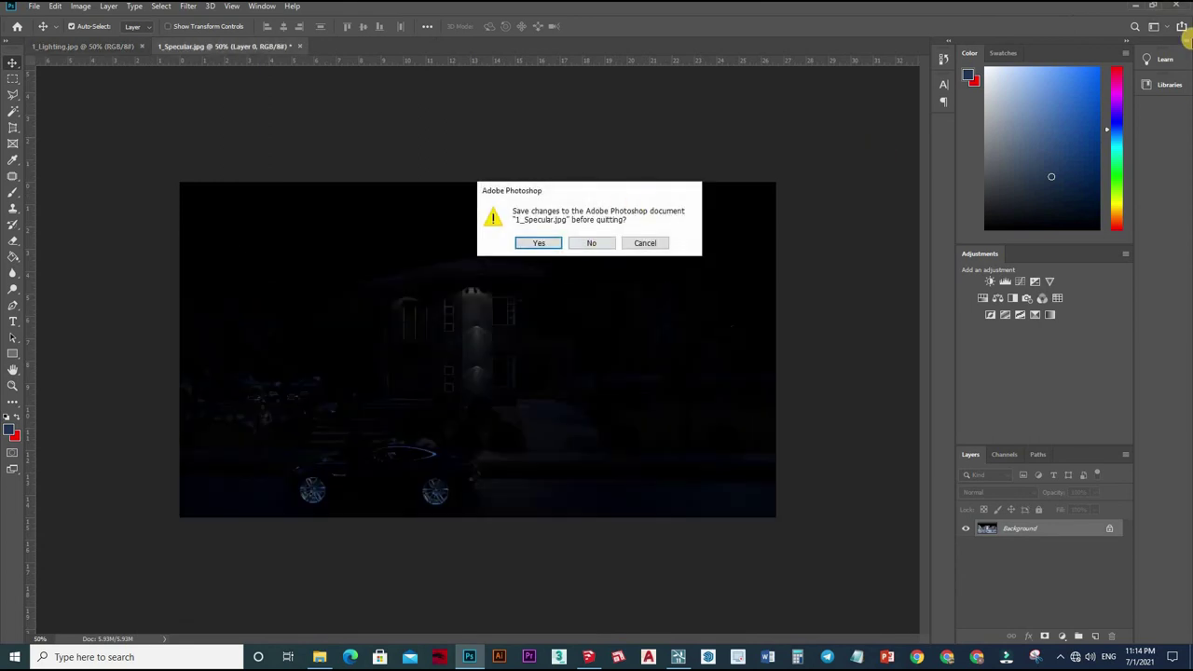
key(super+d)
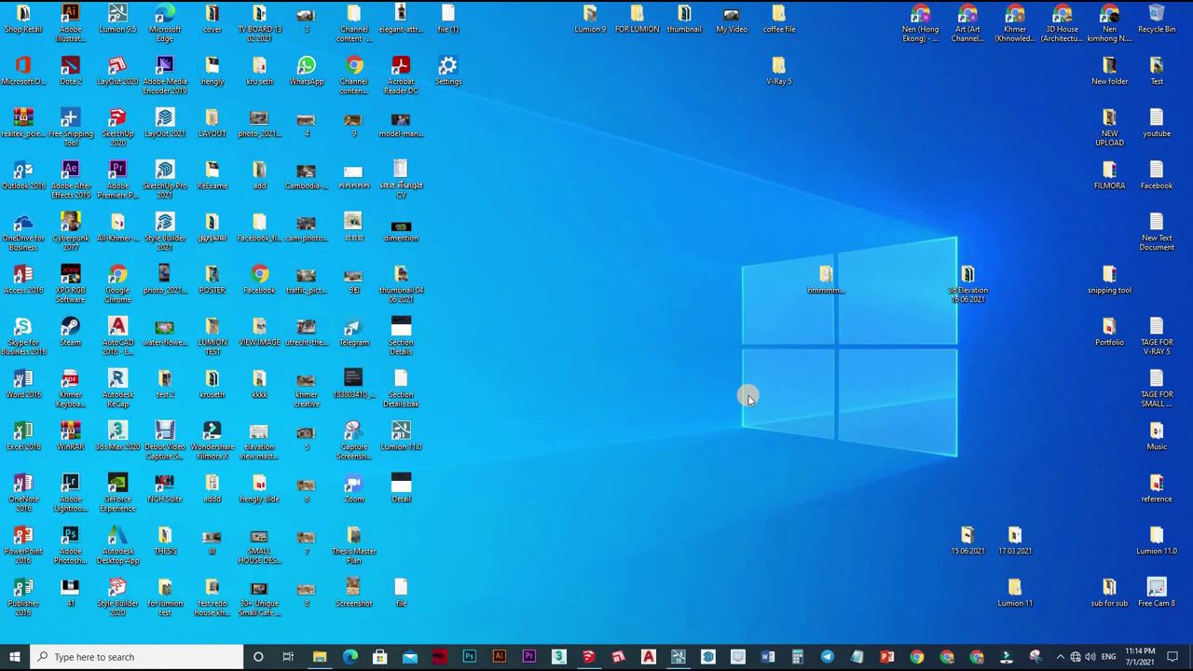